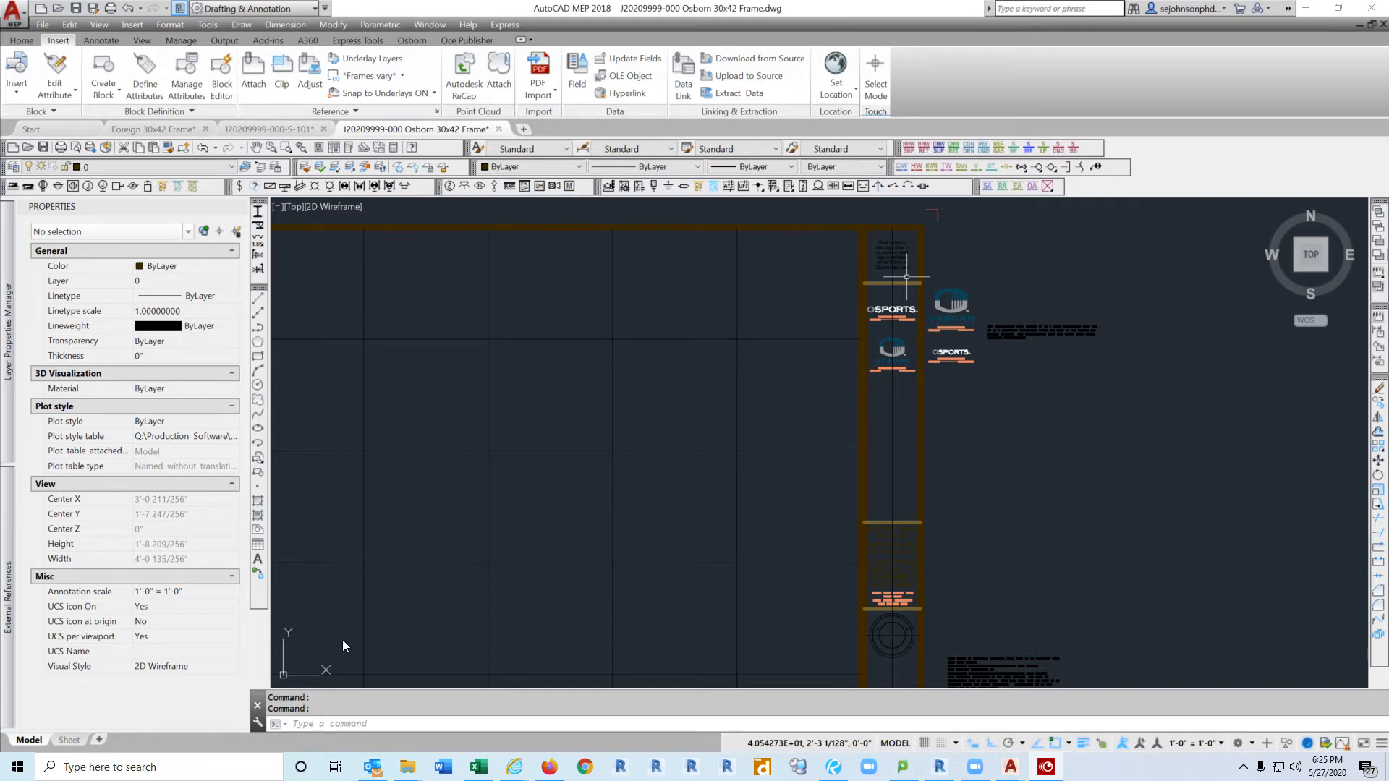
Step: Delete the spare Osborn Engineering and OSports logos lying outside the frame, keeping the two inside the title block strip
{"action": "mouse_move", "coordinate": [7, 361]}
{"action": "left_click", "coordinate": [276, 298]}
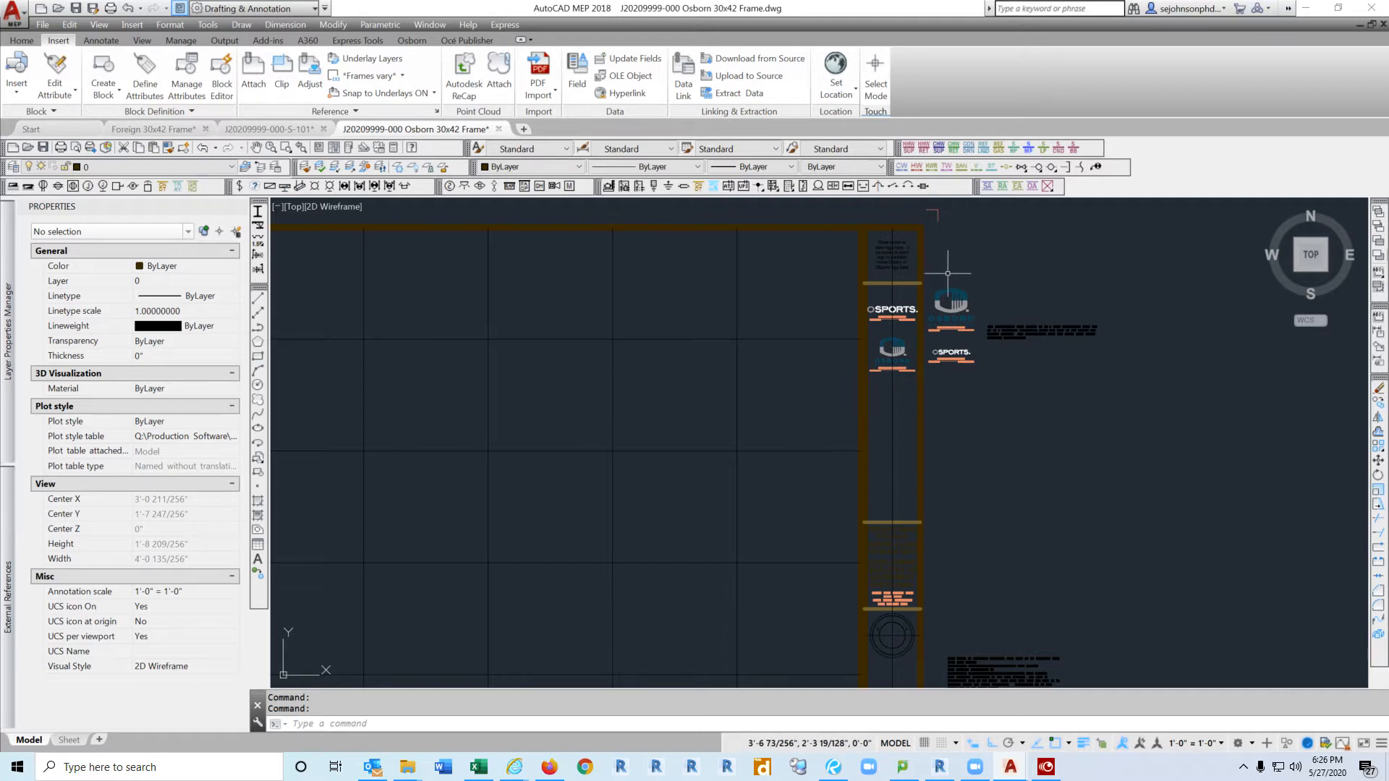
{"action": "scroll", "coordinate": [901, 320], "scroll_direction": "up", "scroll_amount": 4}
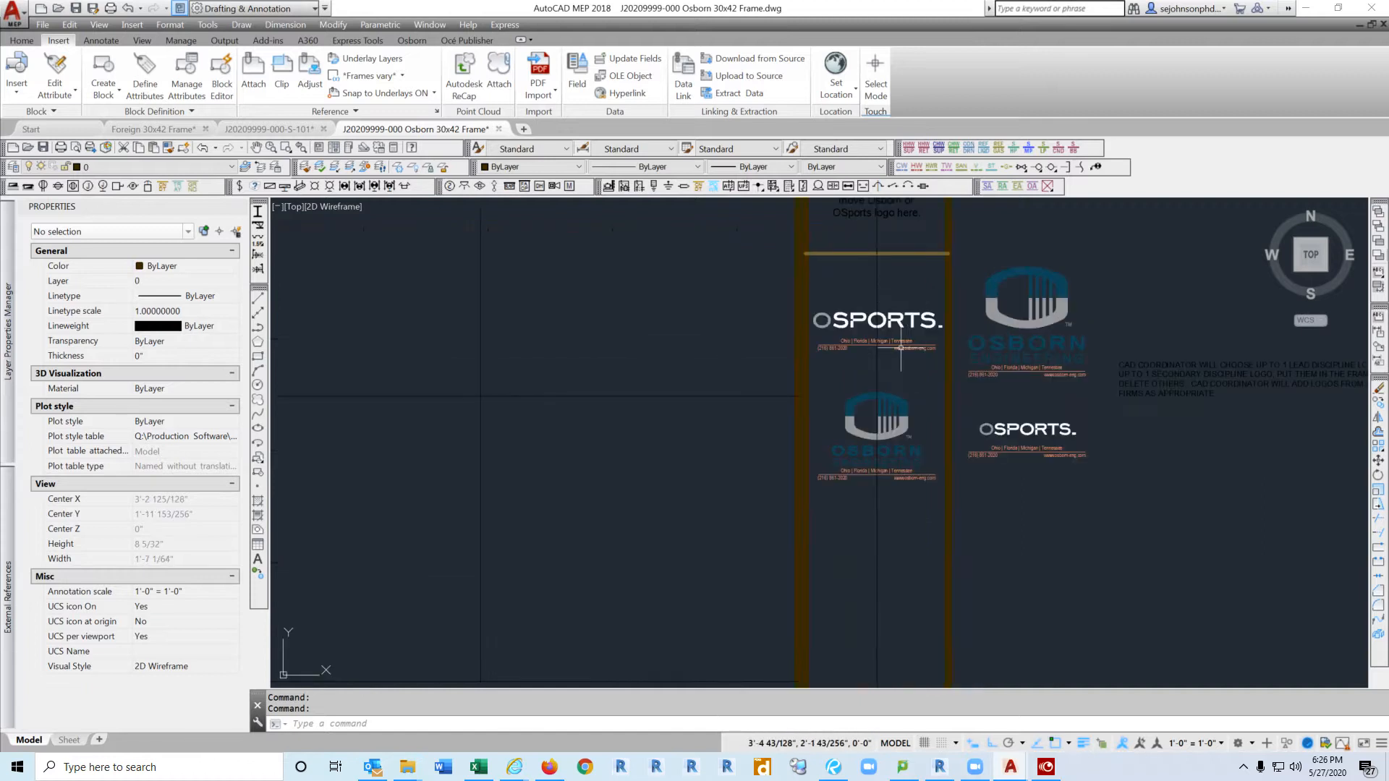
{"action": "scroll", "coordinate": [901, 348], "scroll_direction": "up", "scroll_amount": 4}
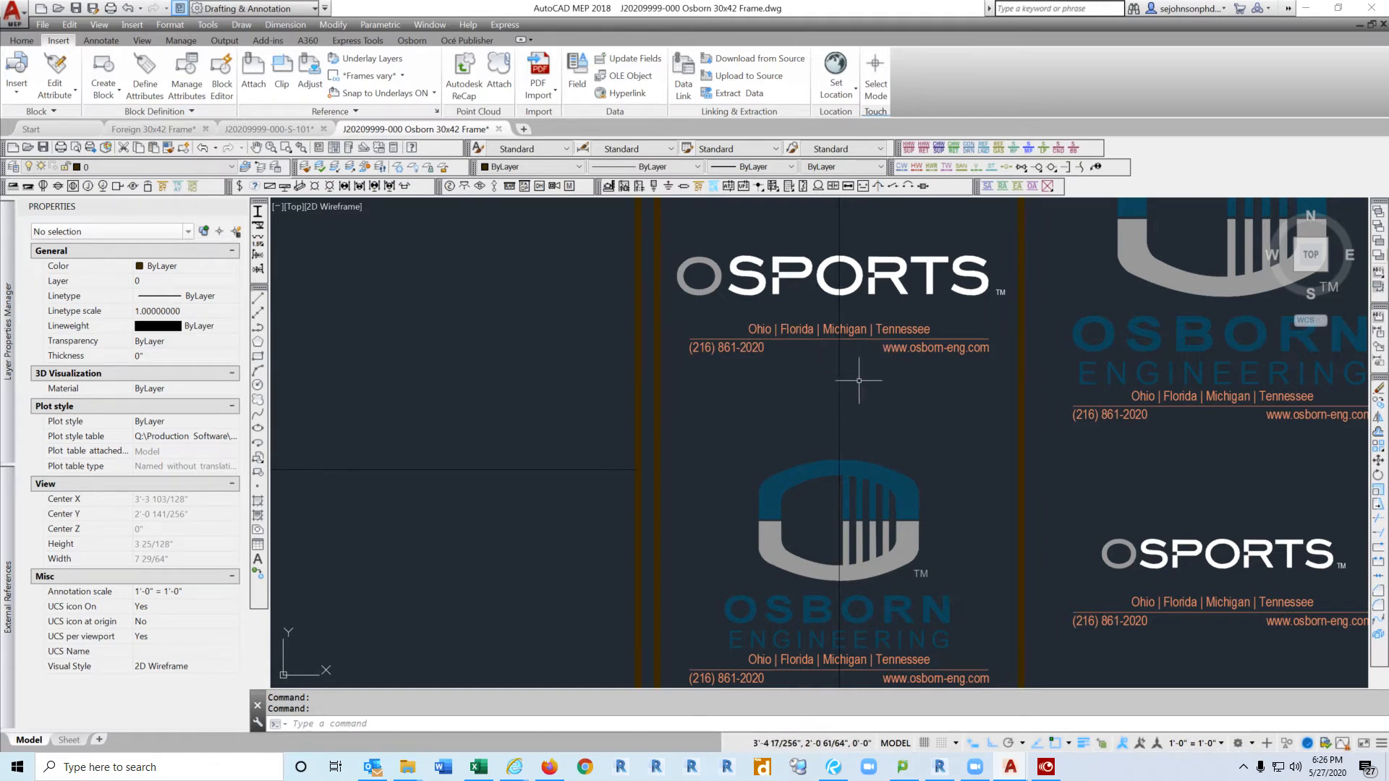
{"action": "scroll", "coordinate": [858, 374], "scroll_direction": "down", "scroll_amount": 4}
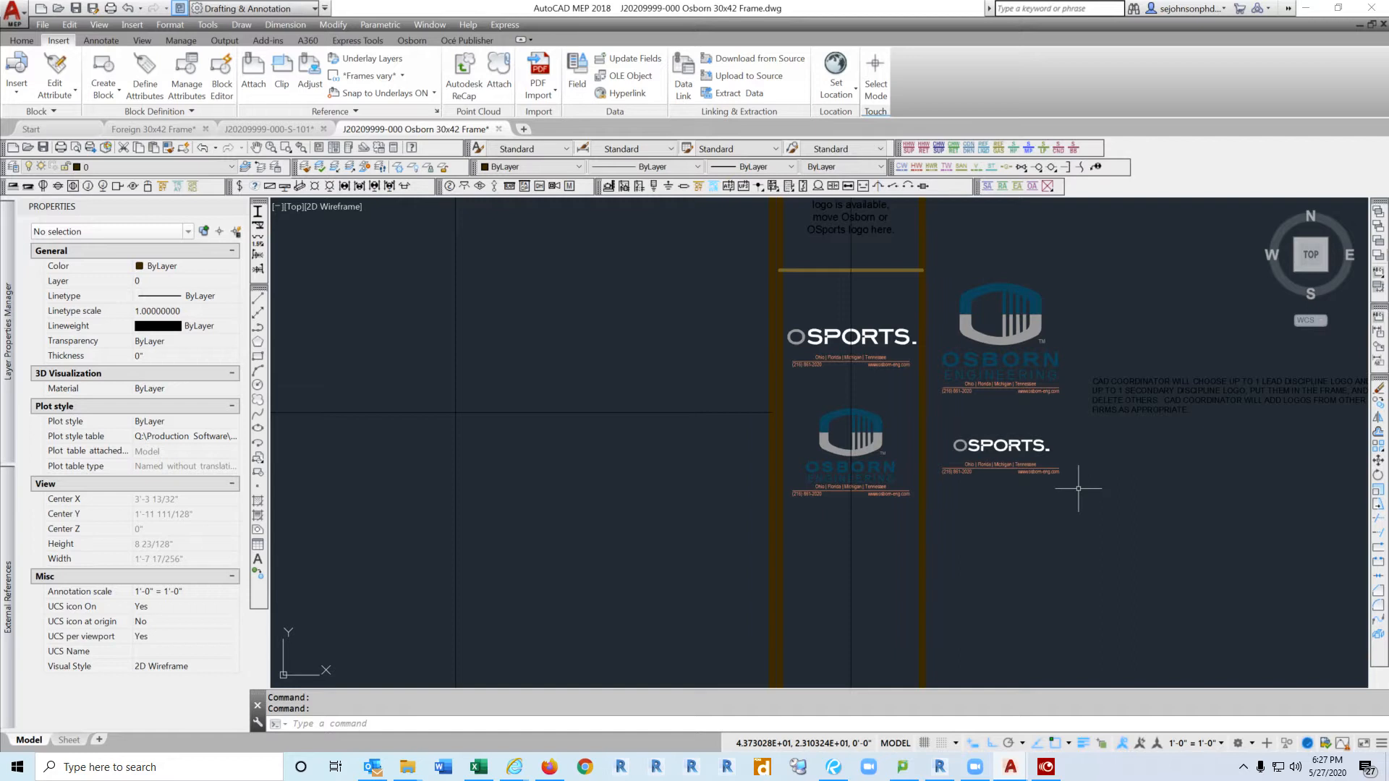
{"action": "left_click", "coordinate": [1032, 529]}
{"action": "left_click", "coordinate": [968, 295]}
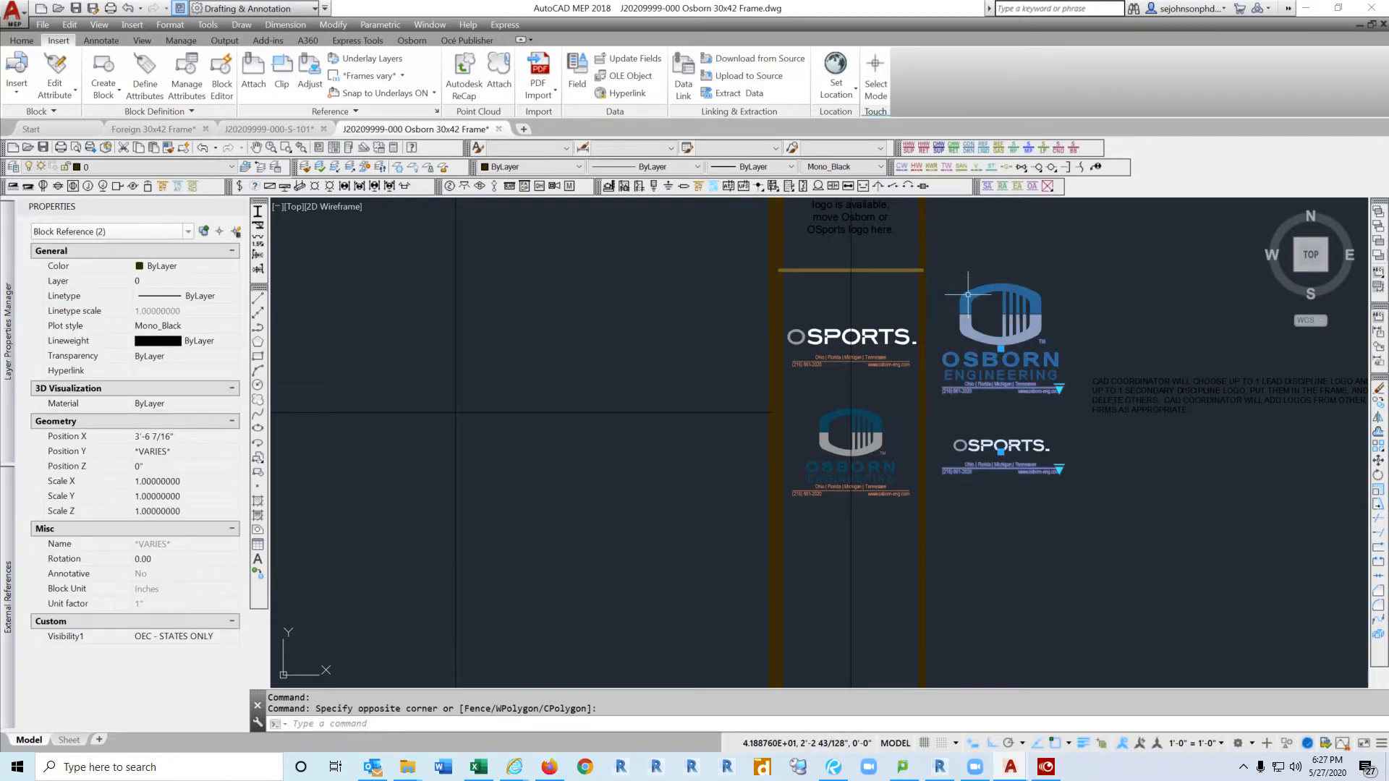
{"action": "key", "text": "Delete"}
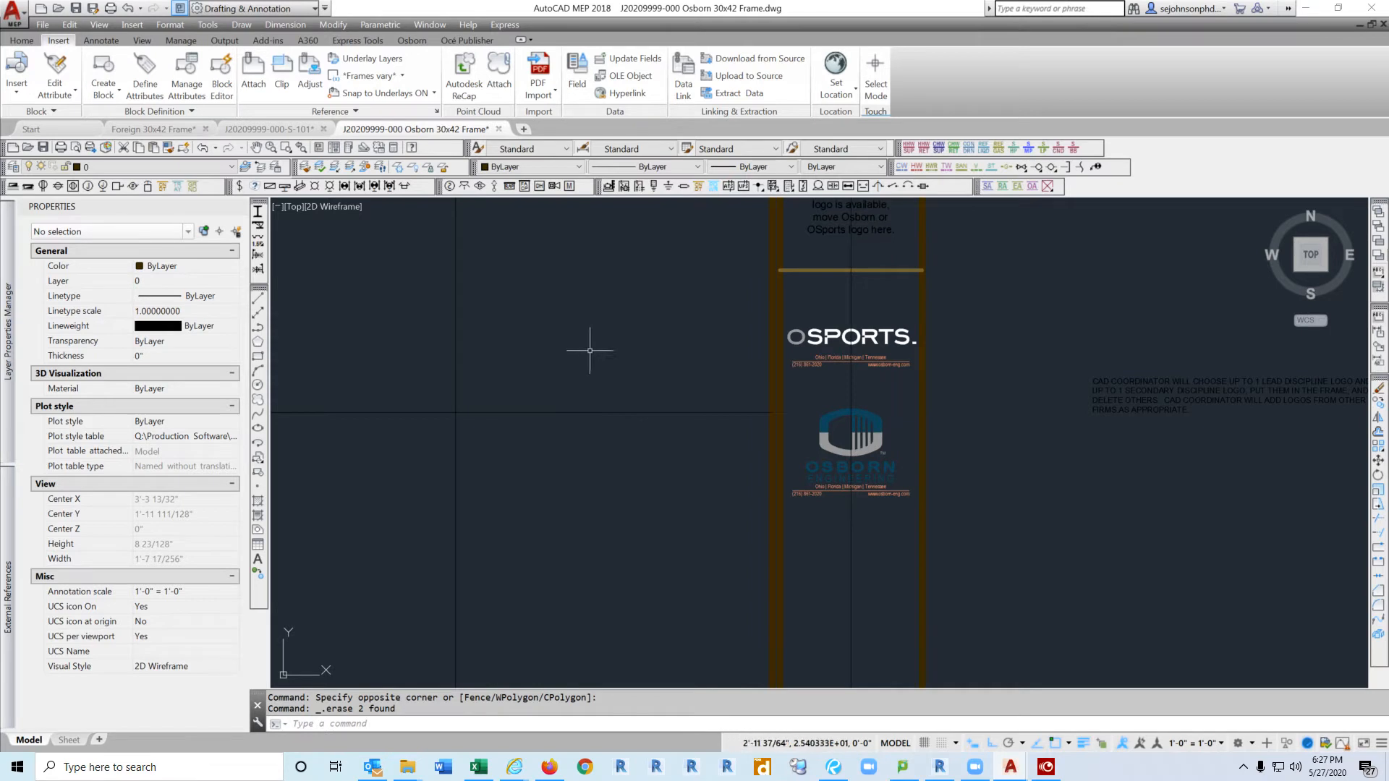
Step: Switch to the Foreign 30x42 Frame drawing, start a block insertion and browse for a source drawing file
{"action": "left_click", "coordinate": [181, 130]}
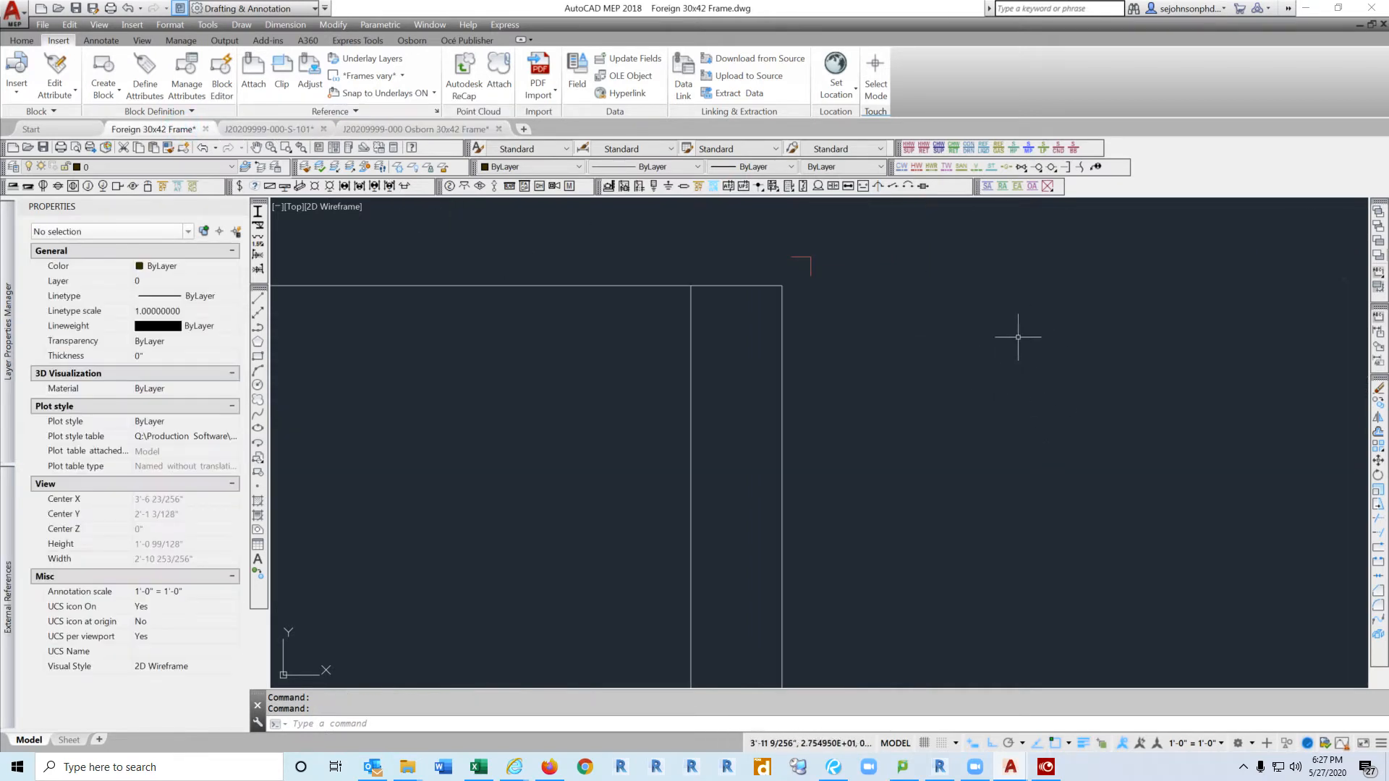
{"action": "scroll", "coordinate": [1012, 340], "scroll_direction": "down", "scroll_amount": 4}
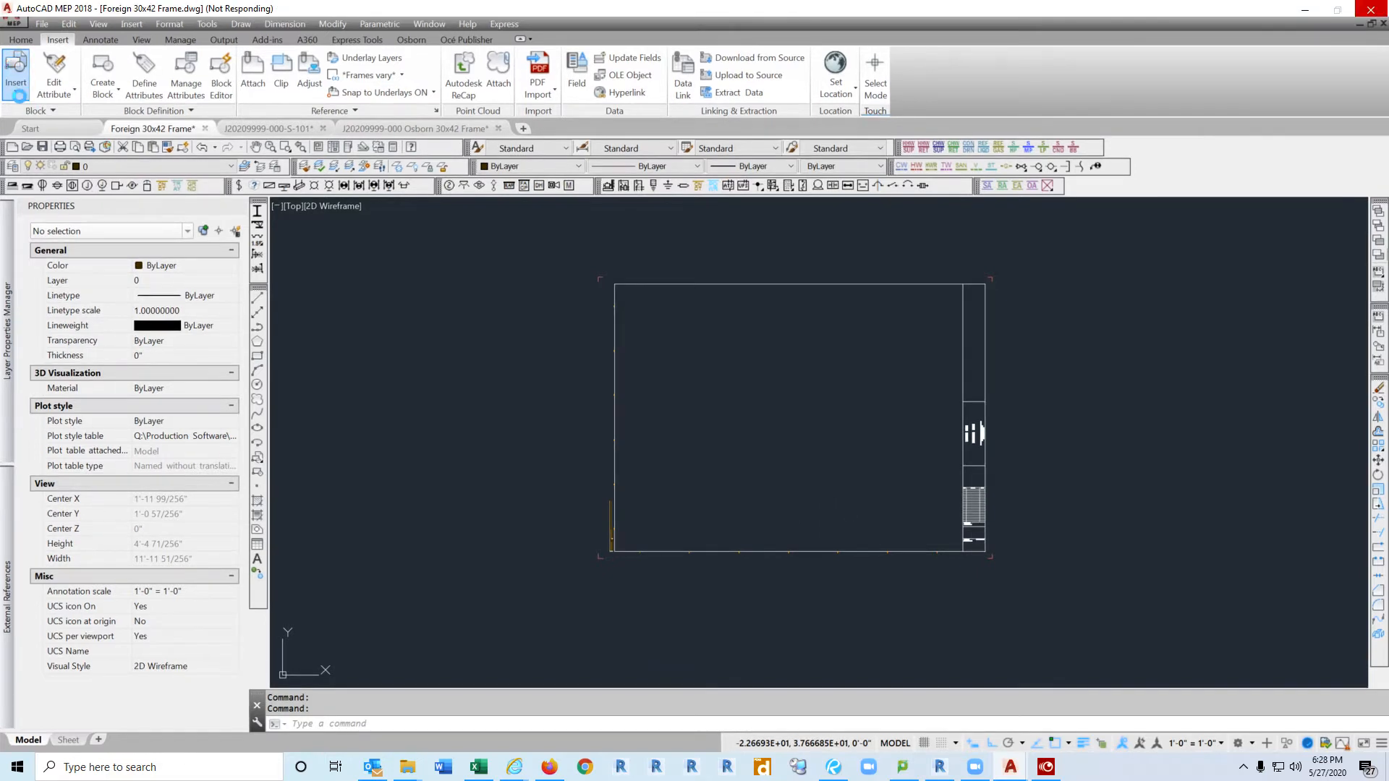
{"action": "left_click", "coordinate": [21, 87]}
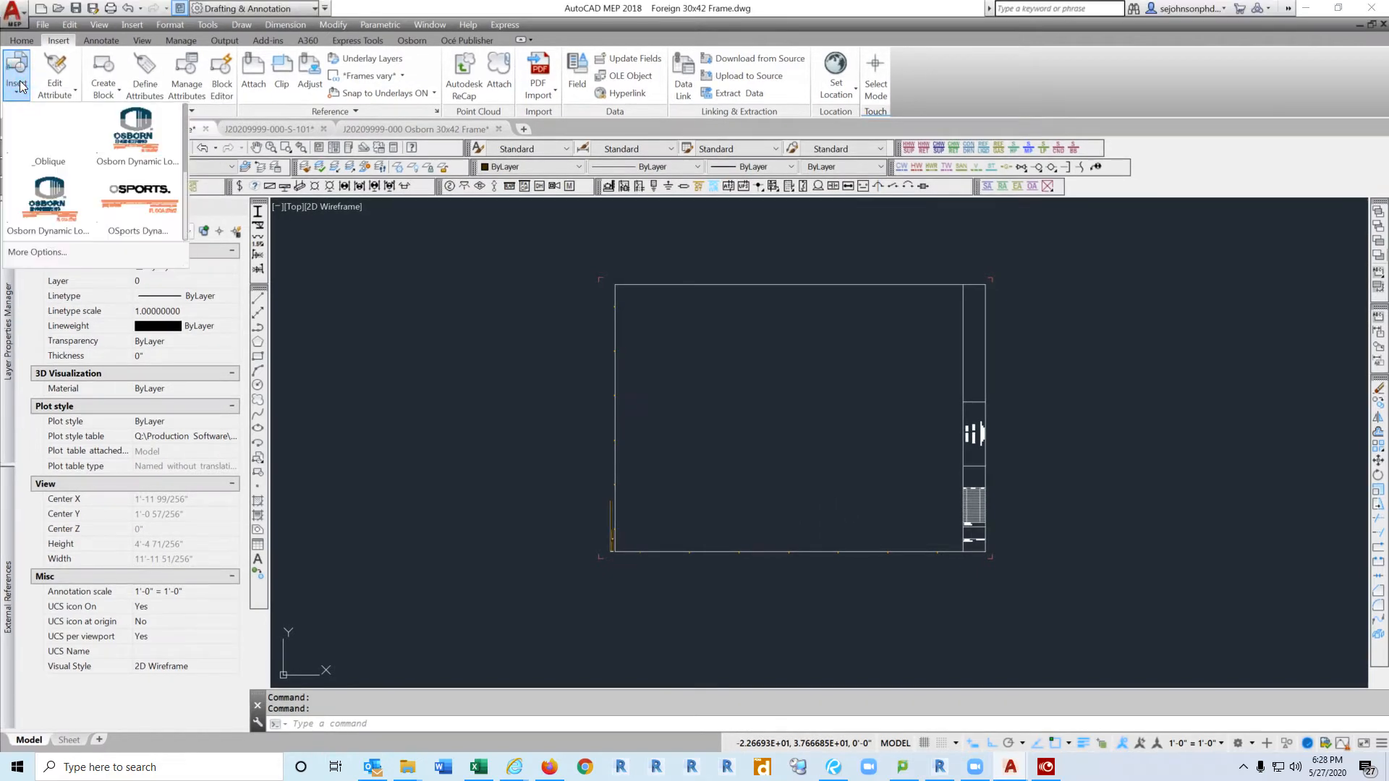
{"action": "left_click", "coordinate": [42, 252]}
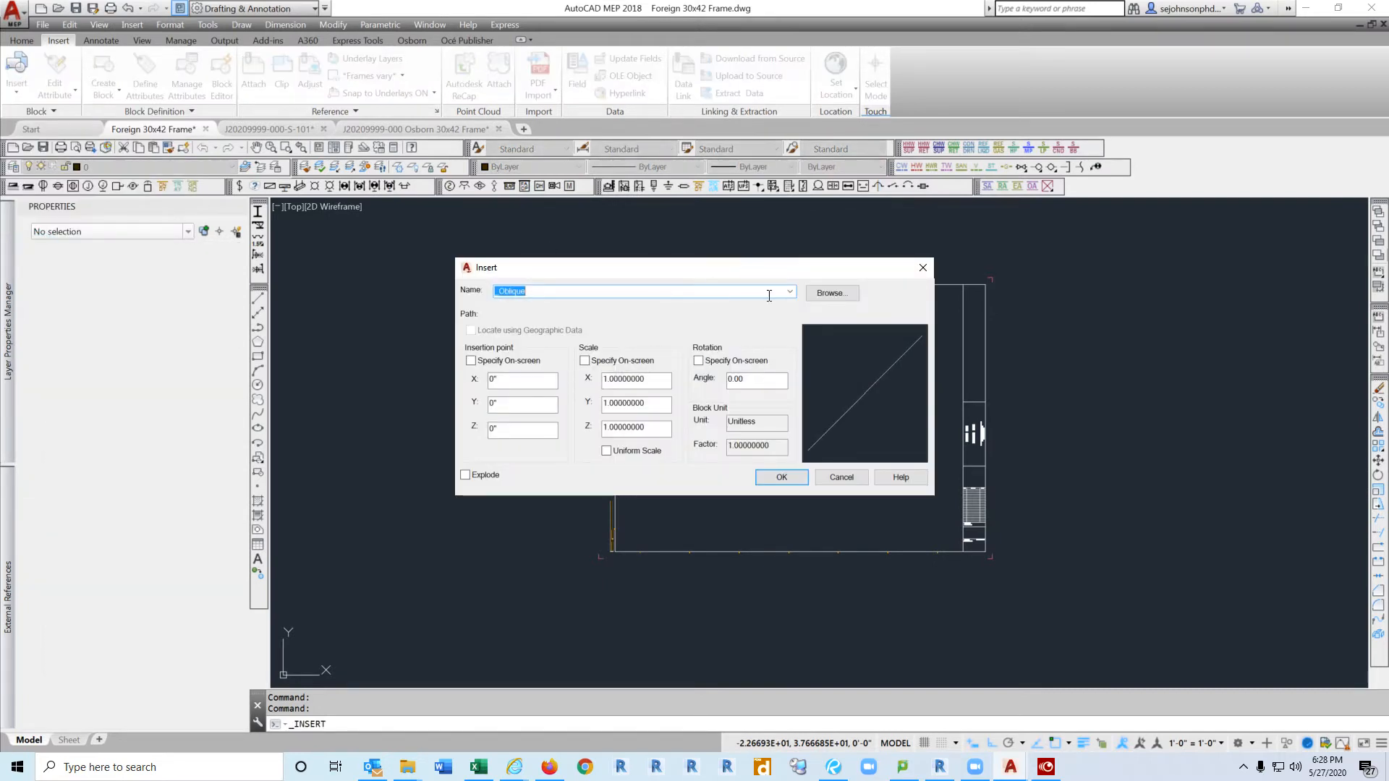
{"action": "left_click", "coordinate": [829, 293]}
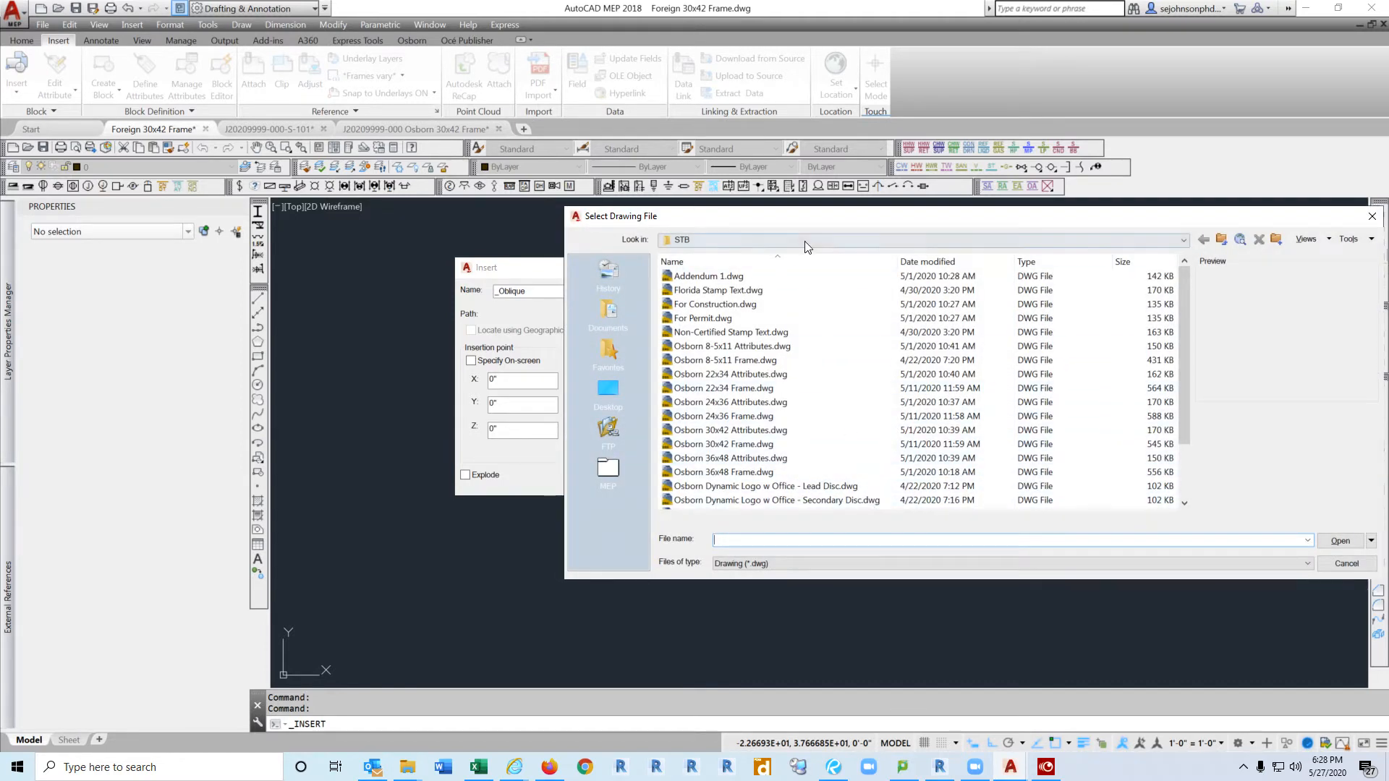
Step: Examine where the STB folder sits under Production Software, AutoCAD, General, Frames, ending back in the STB folder
{"action": "left_click", "coordinate": [1183, 240]}
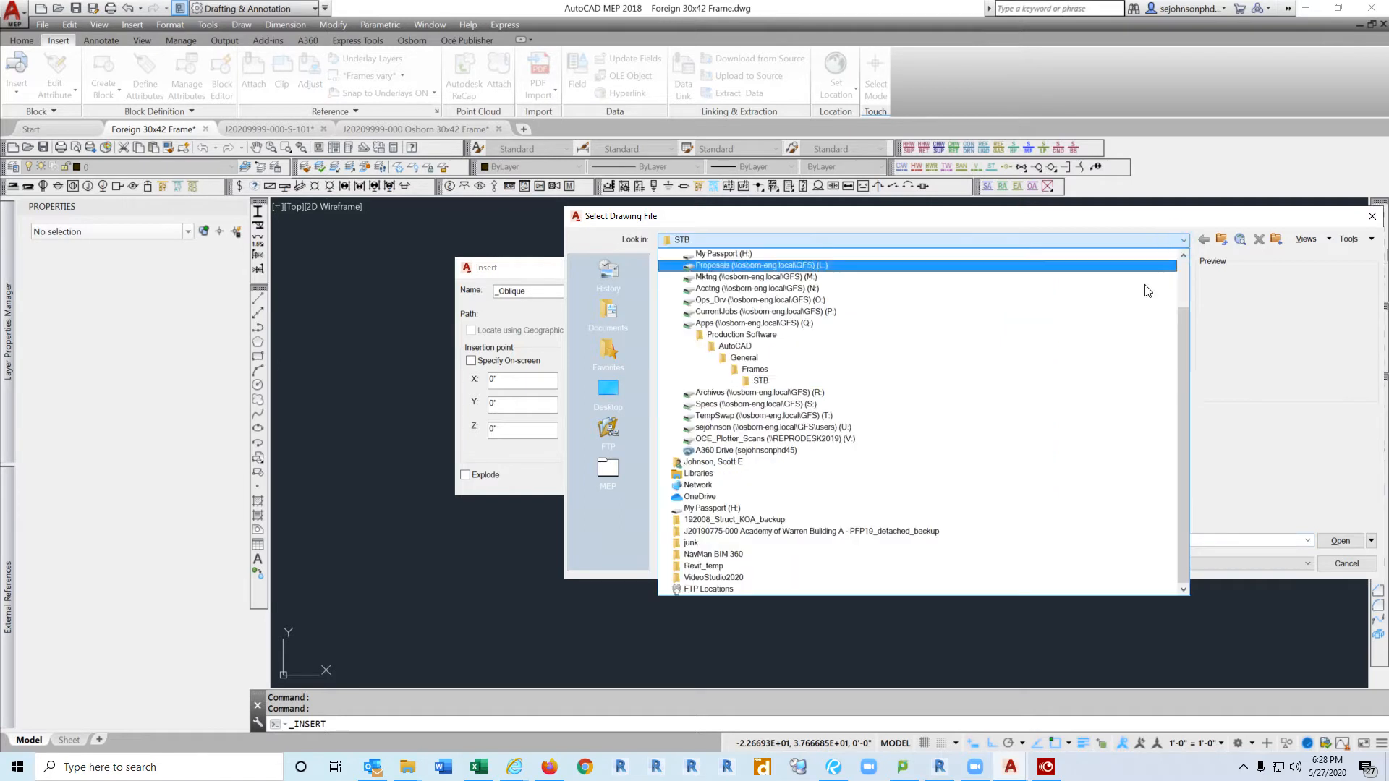
{"action": "left_click", "coordinate": [780, 369]}
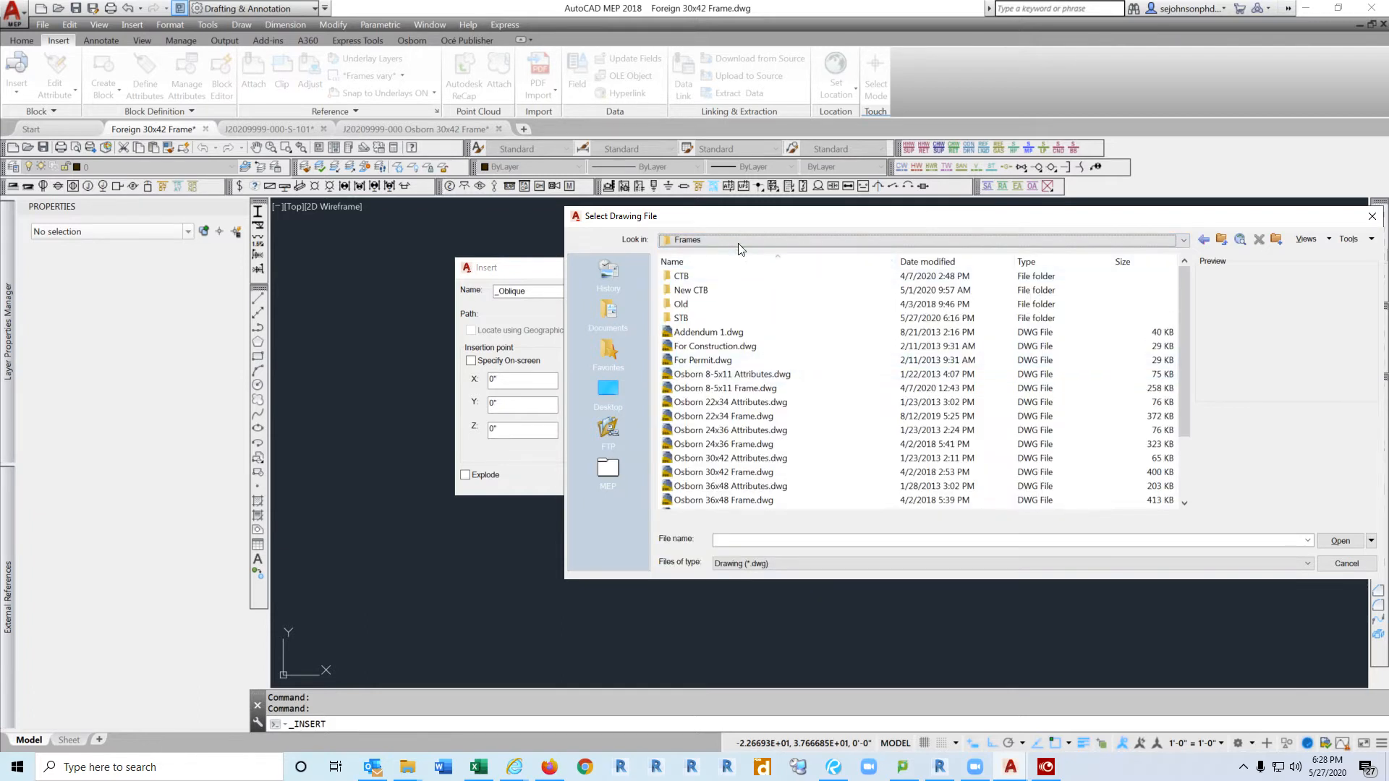
{"action": "left_click", "coordinate": [676, 318]}
{"action": "double_click", "coordinate": [677, 318]}
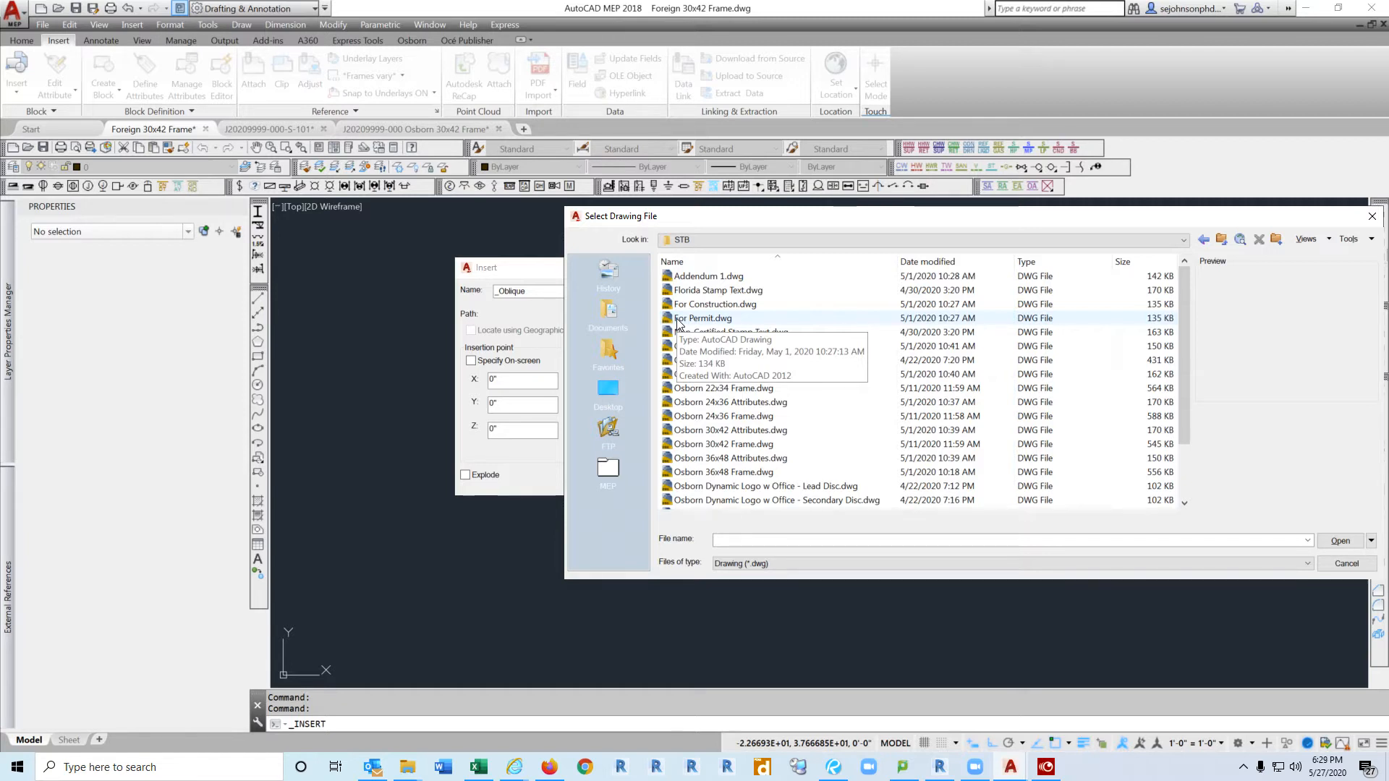
{"action": "left_click", "coordinate": [700, 239]}
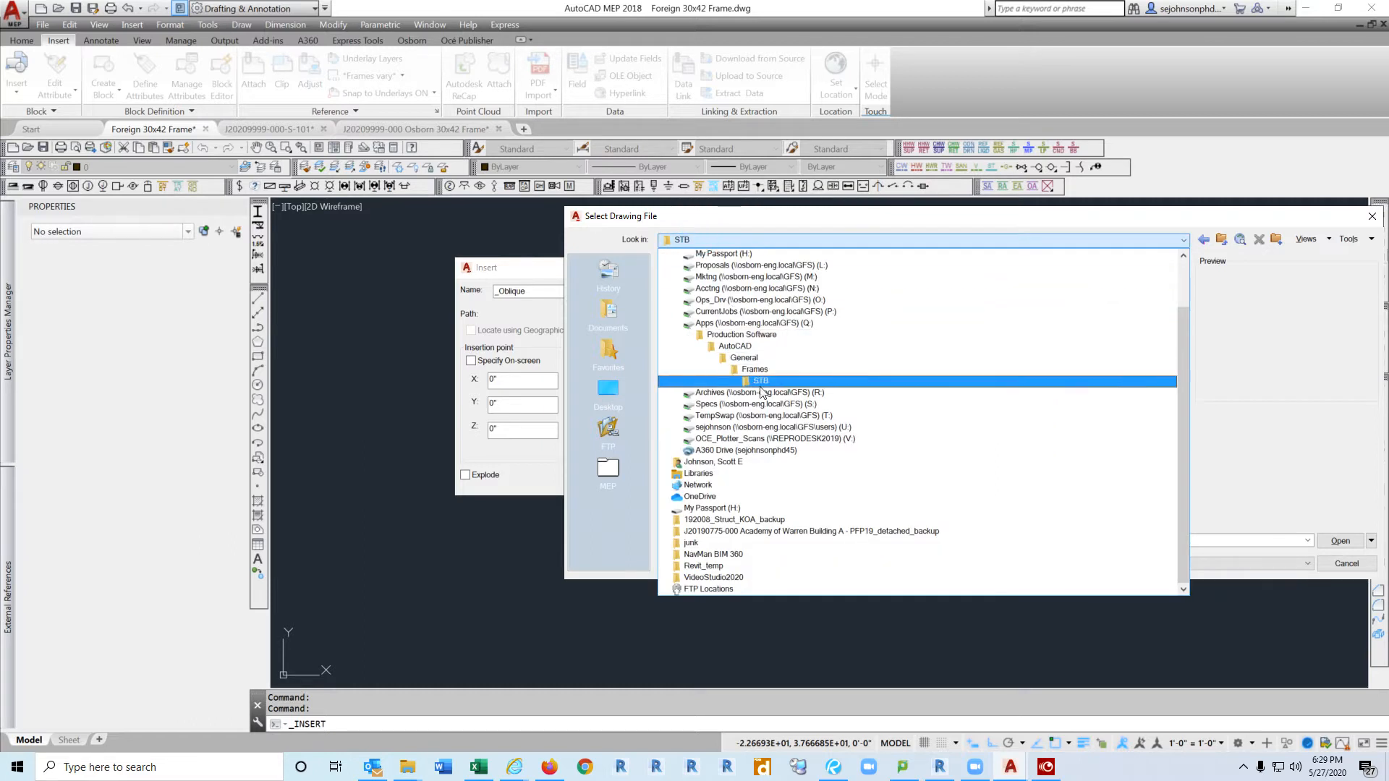
{"action": "left_click", "coordinate": [785, 223]}
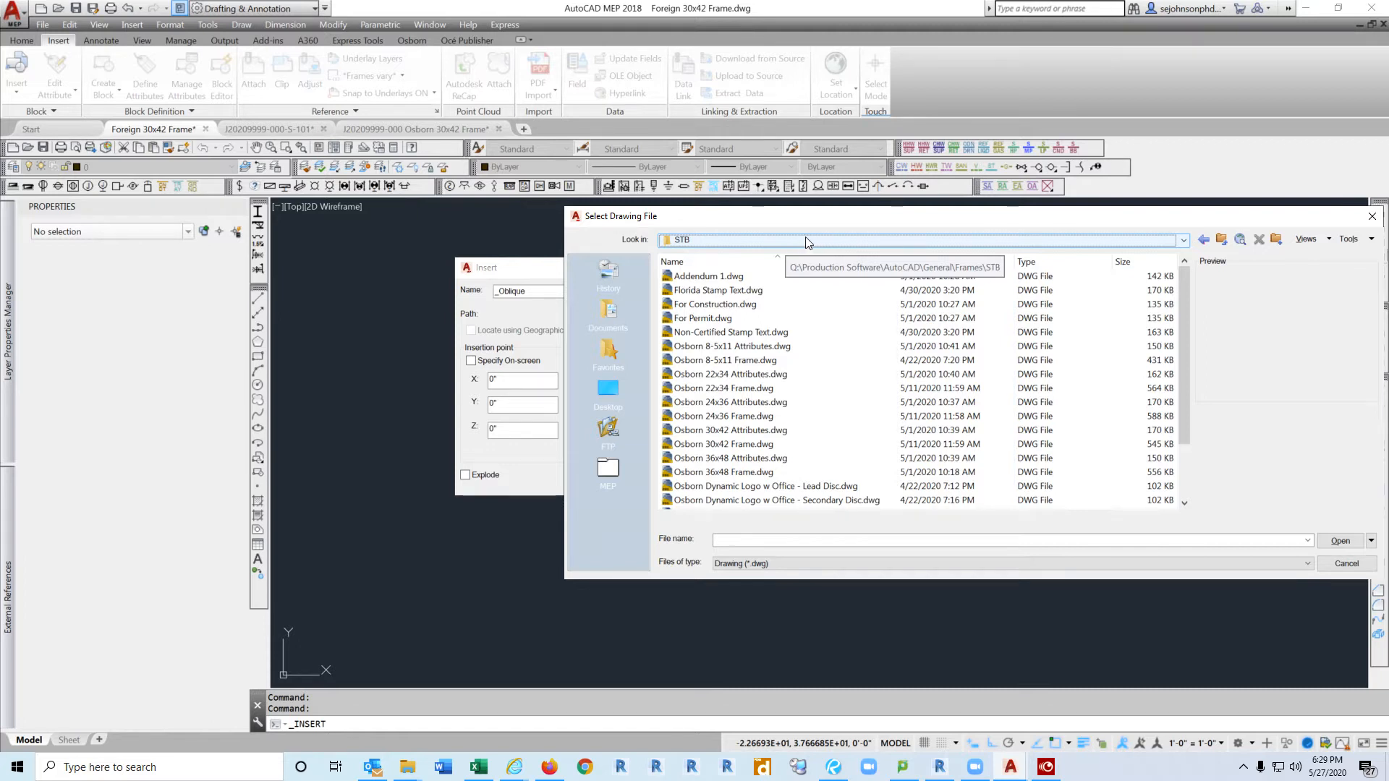
{"action": "left_click", "coordinate": [805, 241]}
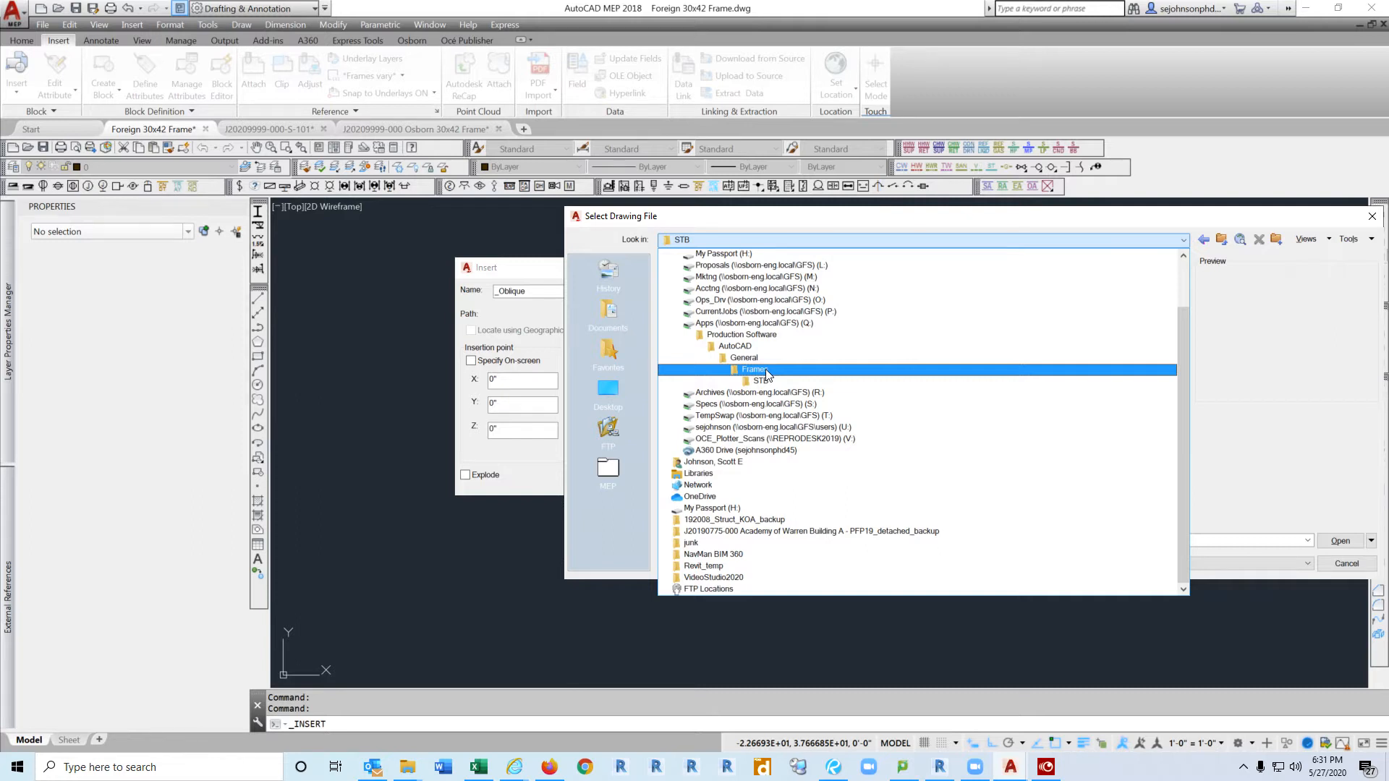
{"action": "left_click", "coordinate": [635, 582]}
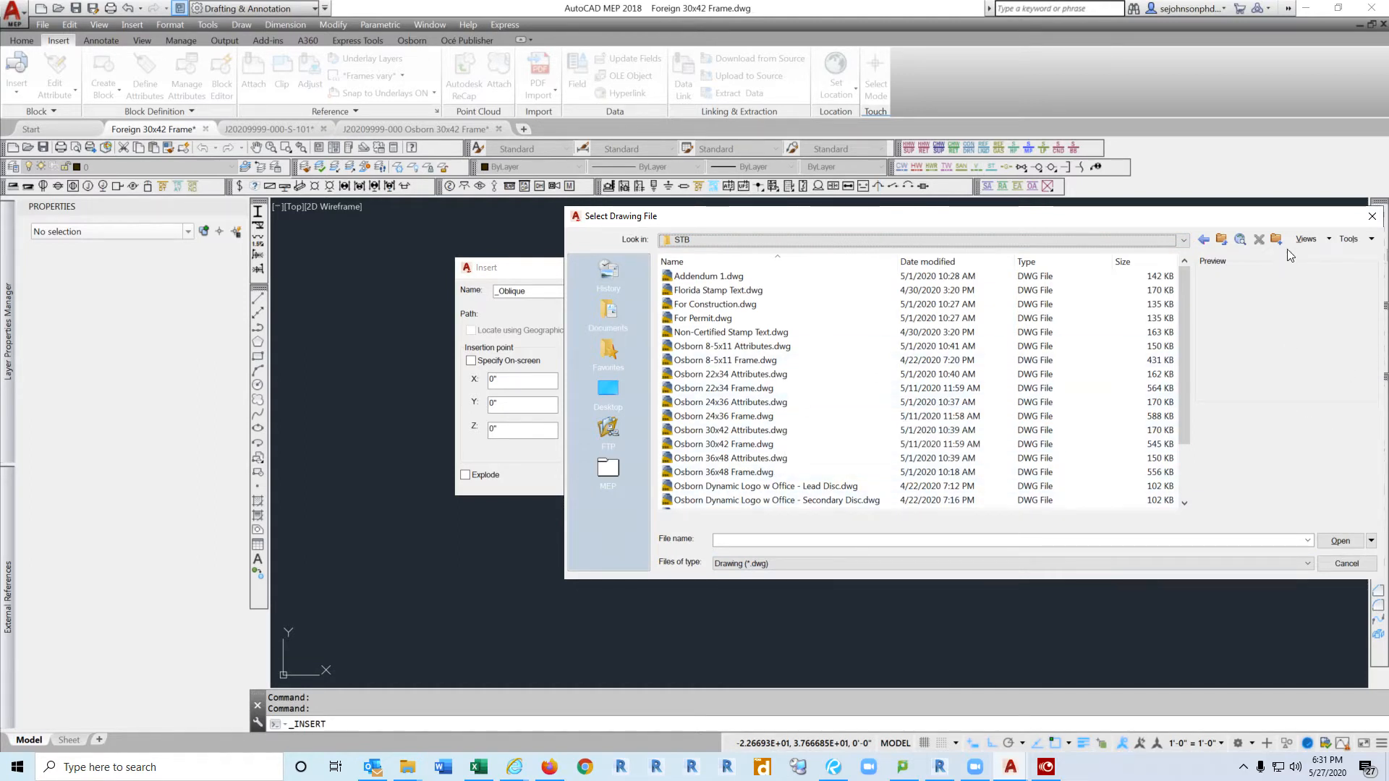
Step: Choose Osborn Dynamic Logo w Office - Secondary Disc.dwg from the STB folder as the block to insert
{"action": "left_click_drag", "start_coordinate": [1269, 222], "coordinate": [1228, 223]}
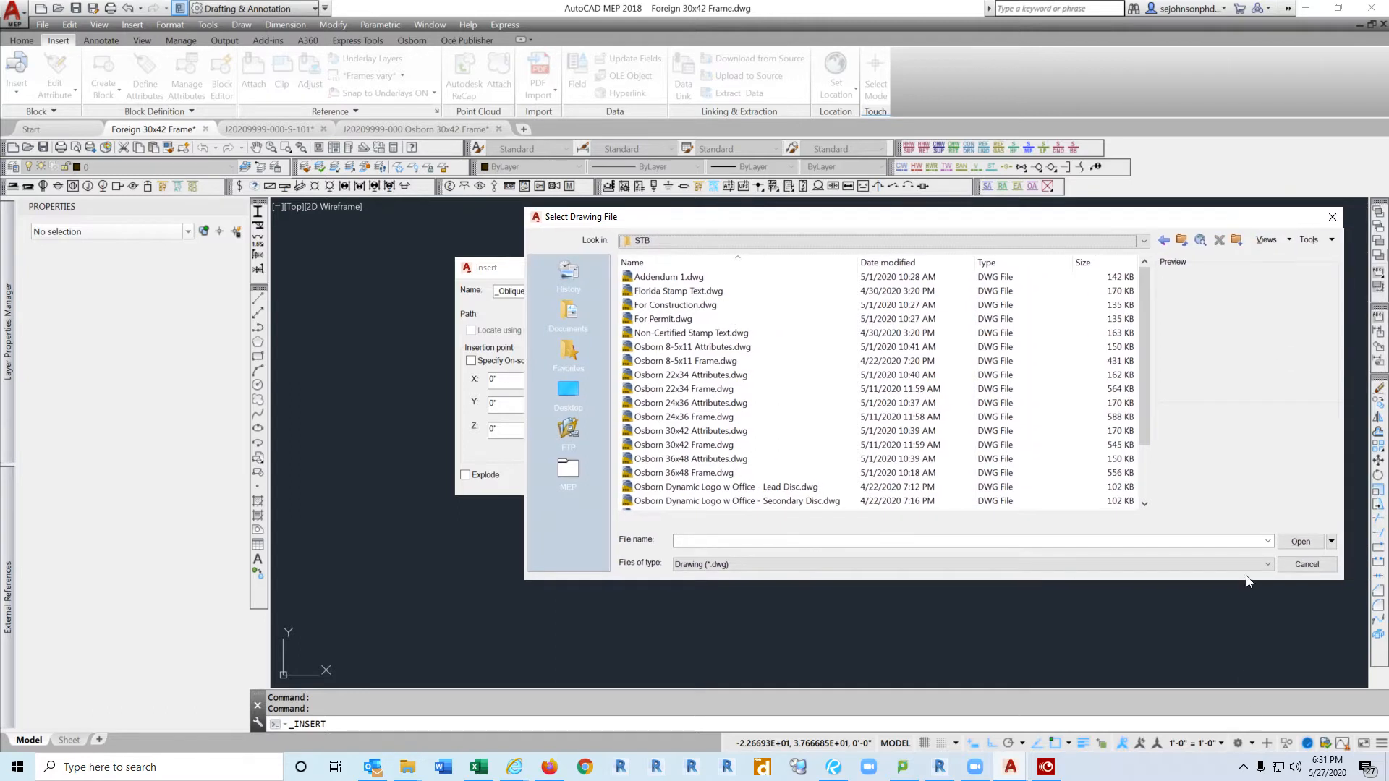
{"action": "left_click_drag", "start_coordinate": [1147, 341], "coordinate": [1145, 410]}
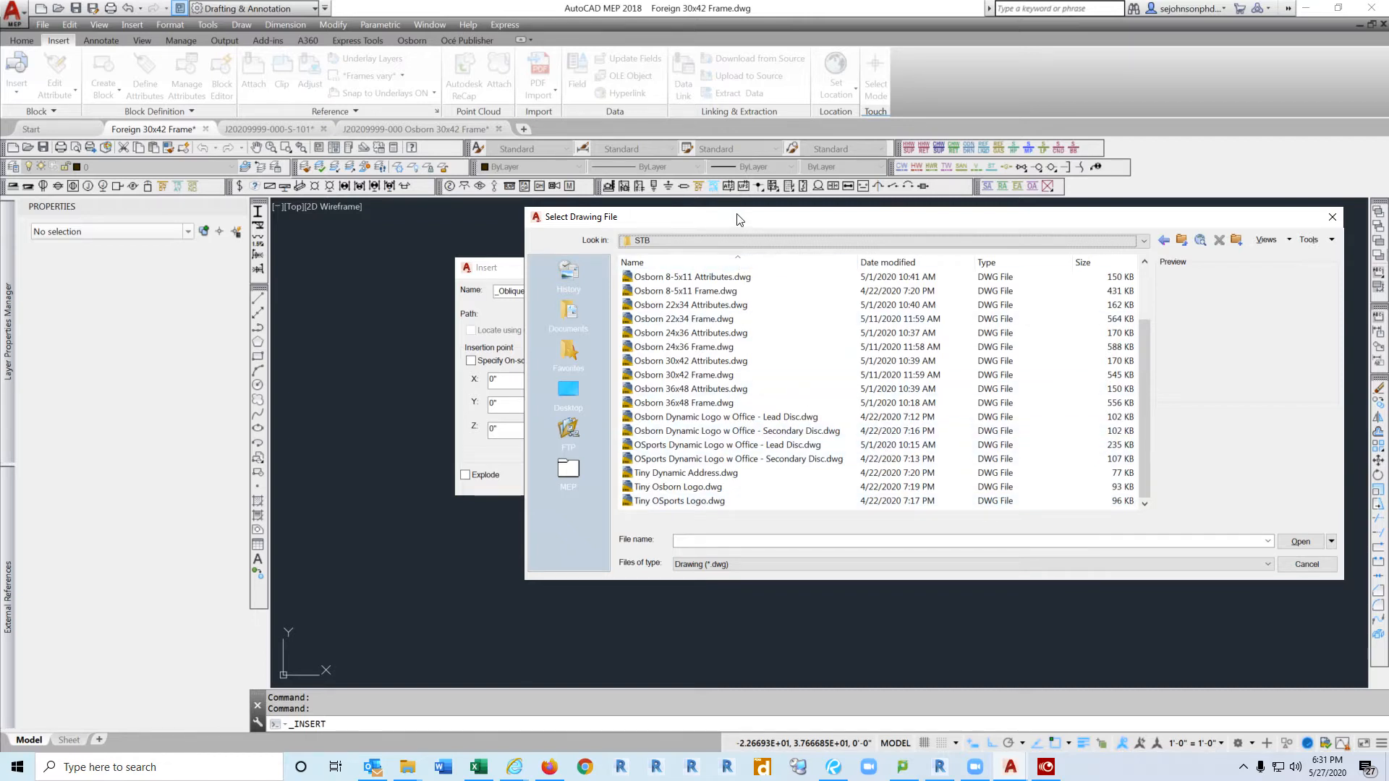
{"action": "mouse_move", "coordinate": [735, 217]}
{"action": "left_mouse_down"}
{"action": "mouse_move", "coordinate": [729, 257]}
{"action": "mouse_move", "coordinate": [729, 239]}
{"action": "left_mouse_up"}
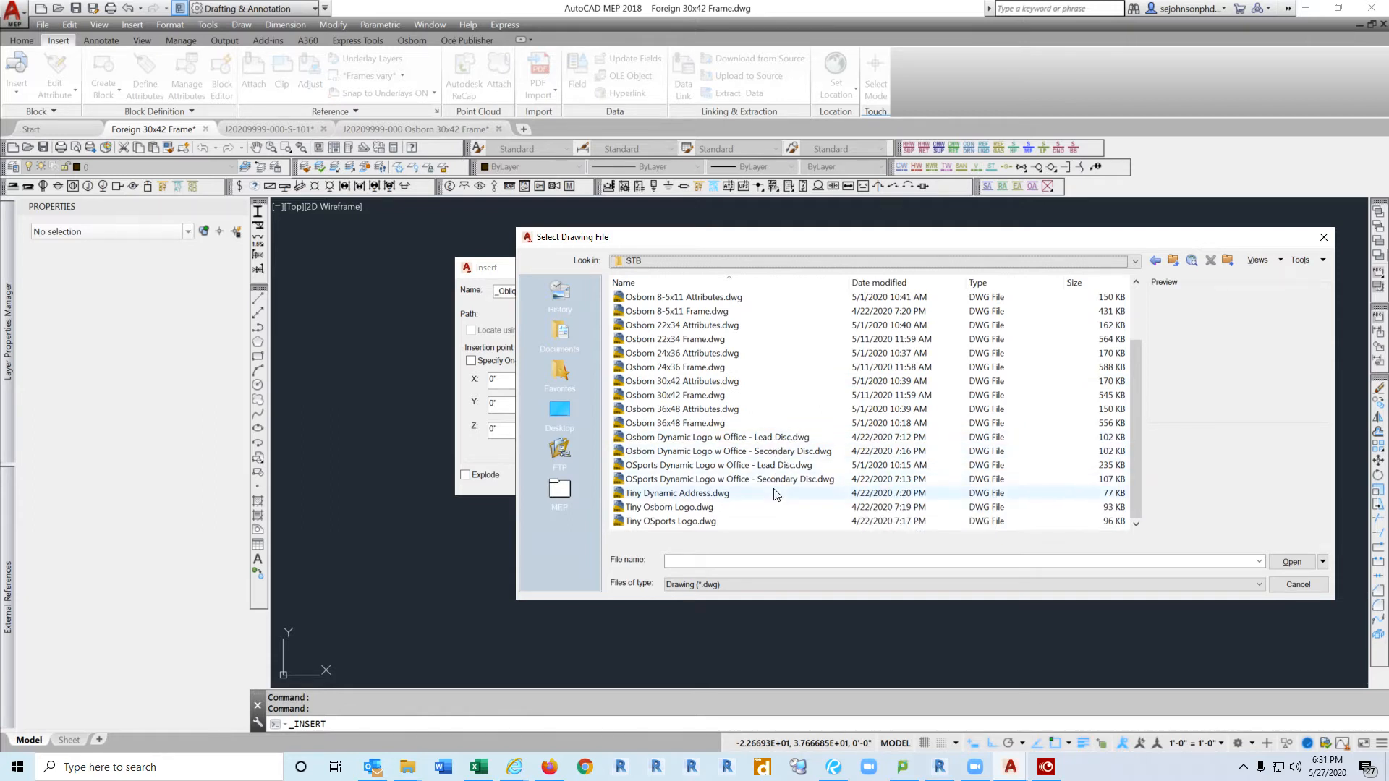
{"action": "left_click", "coordinate": [657, 450]}
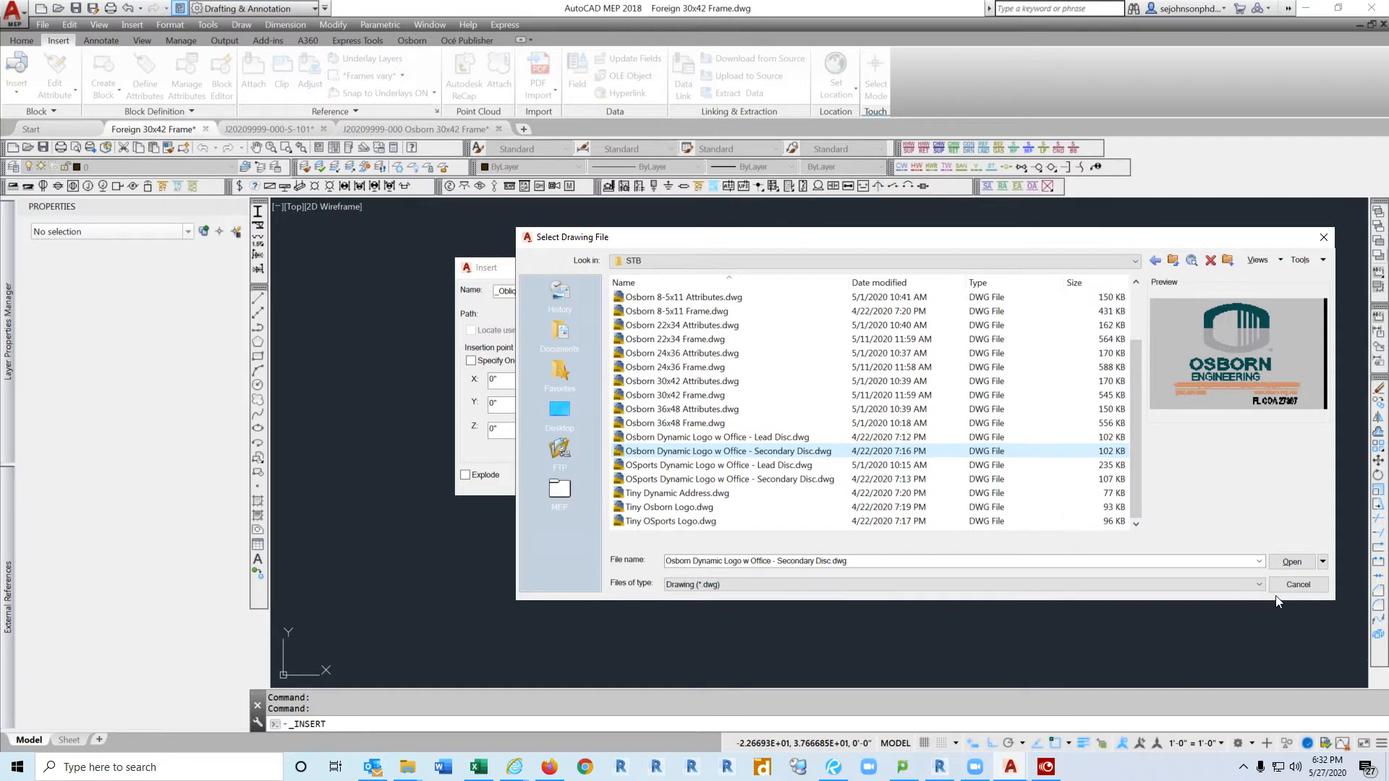
{"action": "left_click", "coordinate": [1291, 562]}
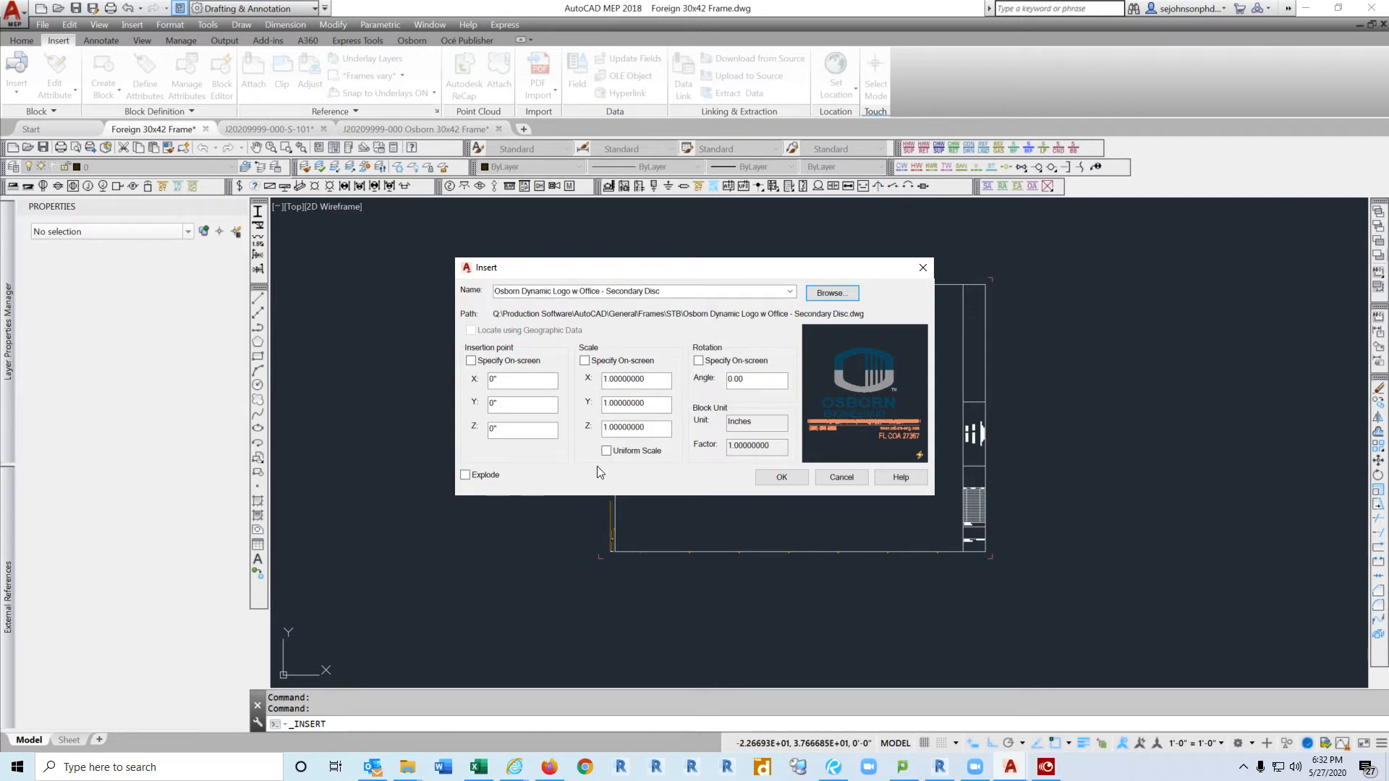
Step: Insert the logo with an on-screen insertion point, redefining the existing block, and place it in the upper cell of the title block strip
{"action": "left_click", "coordinate": [470, 361]}
{"action": "left_click", "coordinate": [782, 476]}
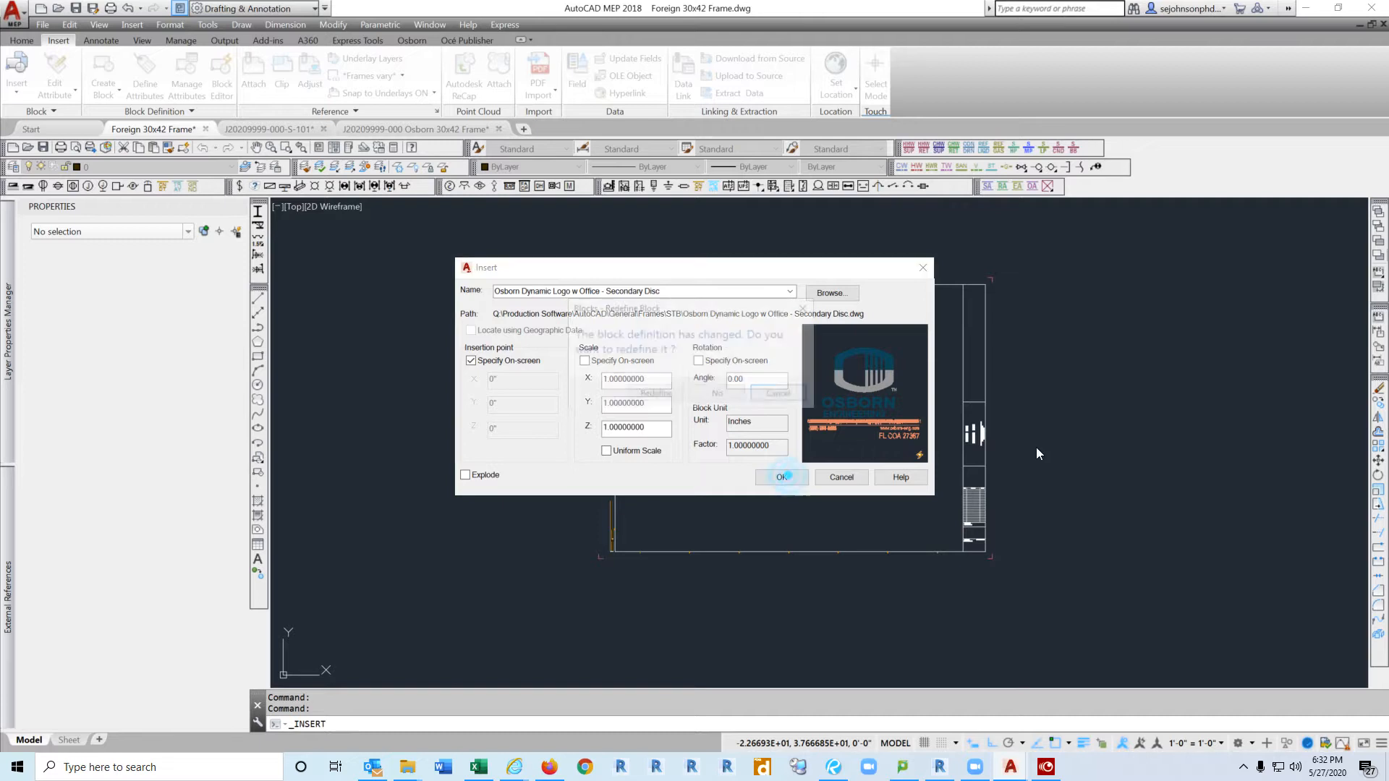
{"action": "left_click", "coordinate": [654, 393]}
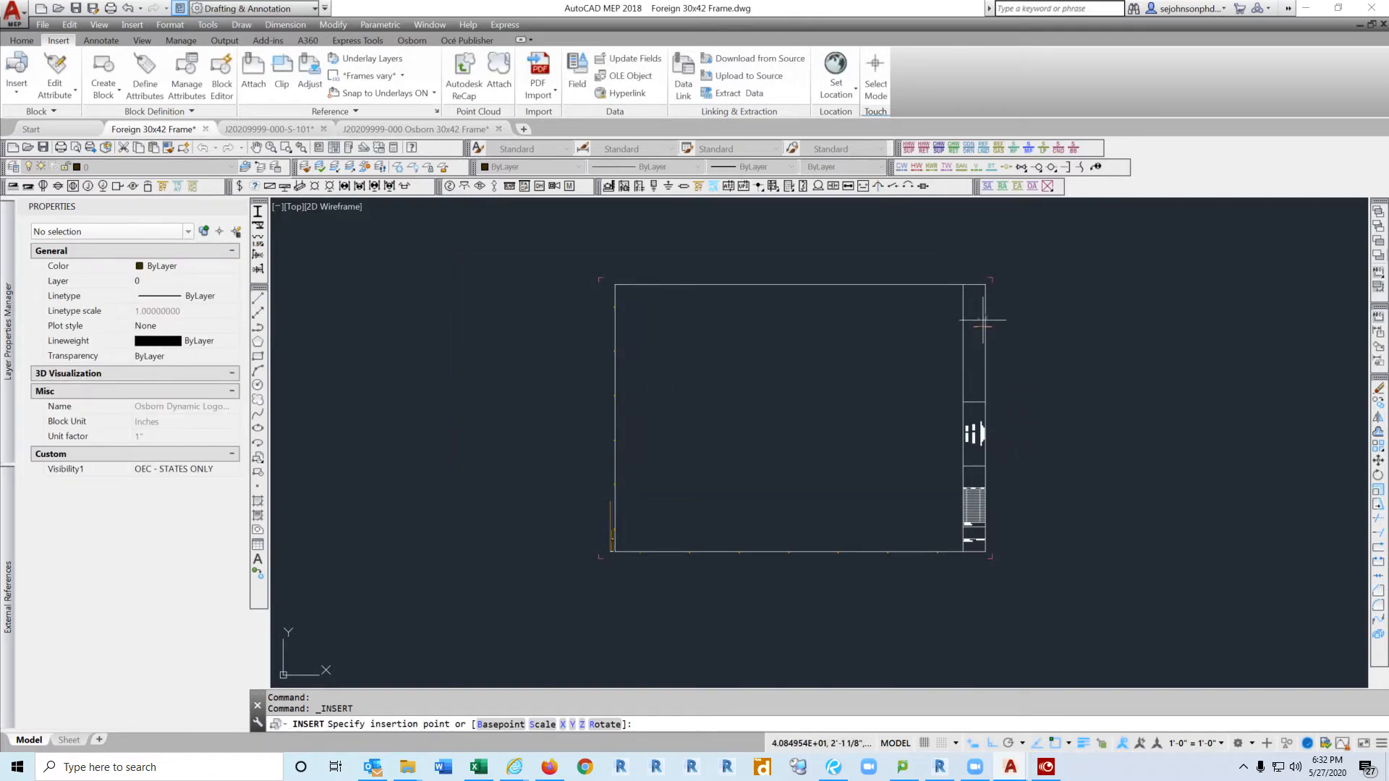
{"action": "scroll", "coordinate": [981, 340], "scroll_direction": "up", "scroll_amount": 6}
{"action": "scroll", "coordinate": [970, 438], "scroll_direction": "down", "scroll_amount": 2}
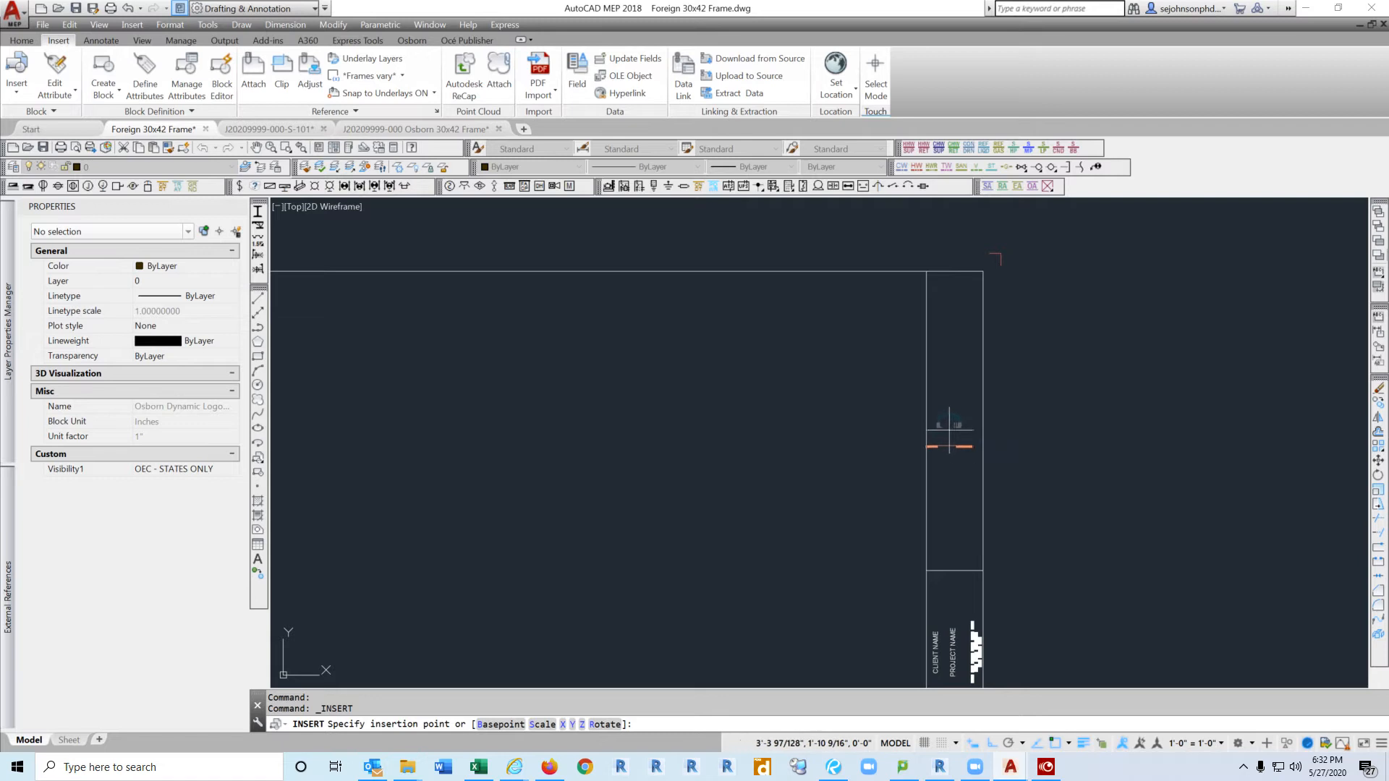
{"action": "scroll", "coordinate": [955, 433], "scroll_direction": "up", "scroll_amount": 2}
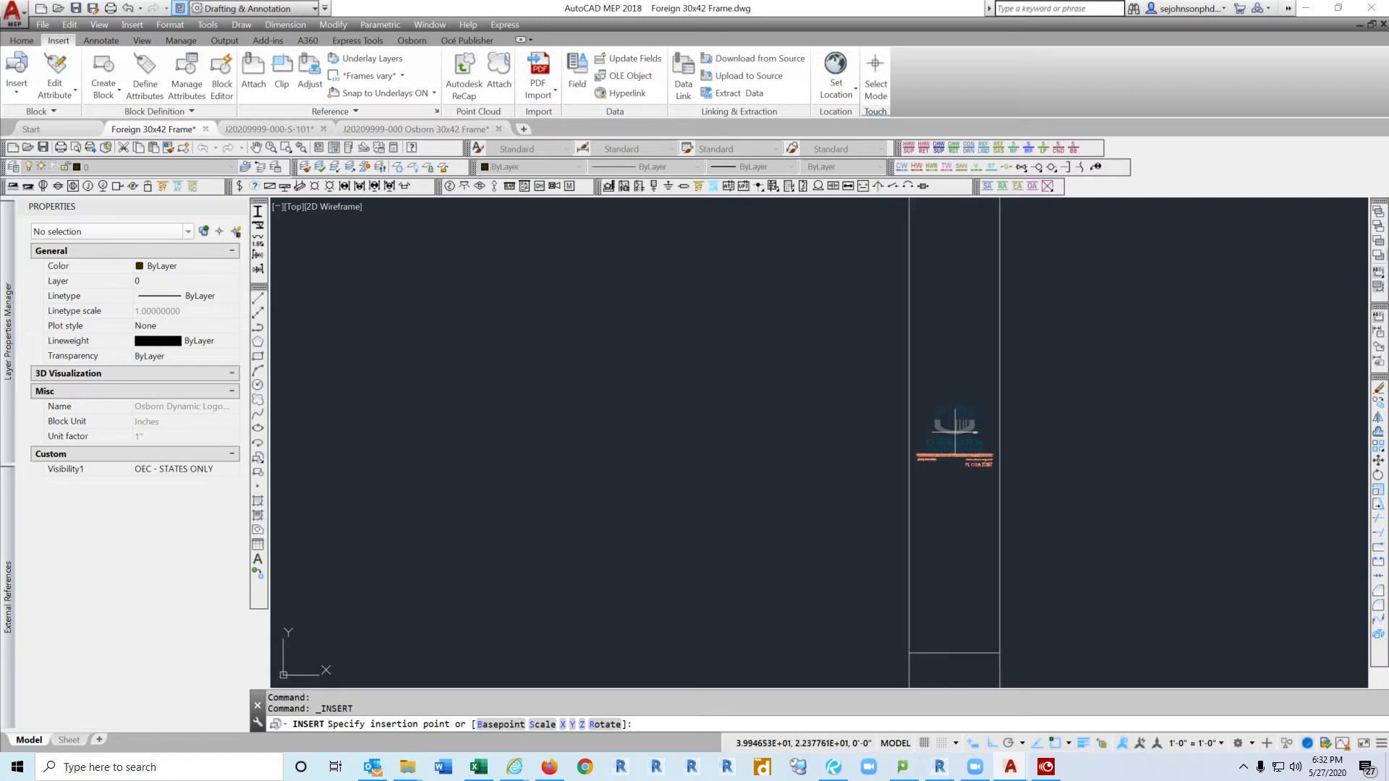
{"action": "left_click", "coordinate": [956, 432]}
Step: Switch the inserted logo's visibility state to OEC - CLEVELAND and back to OEC - STATES ONLY
{"action": "scroll", "coordinate": [1092, 282], "scroll_direction": "down", "scroll_amount": 4}
{"action": "scroll", "coordinate": [1086, 405], "scroll_direction": "down", "scroll_amount": 3}
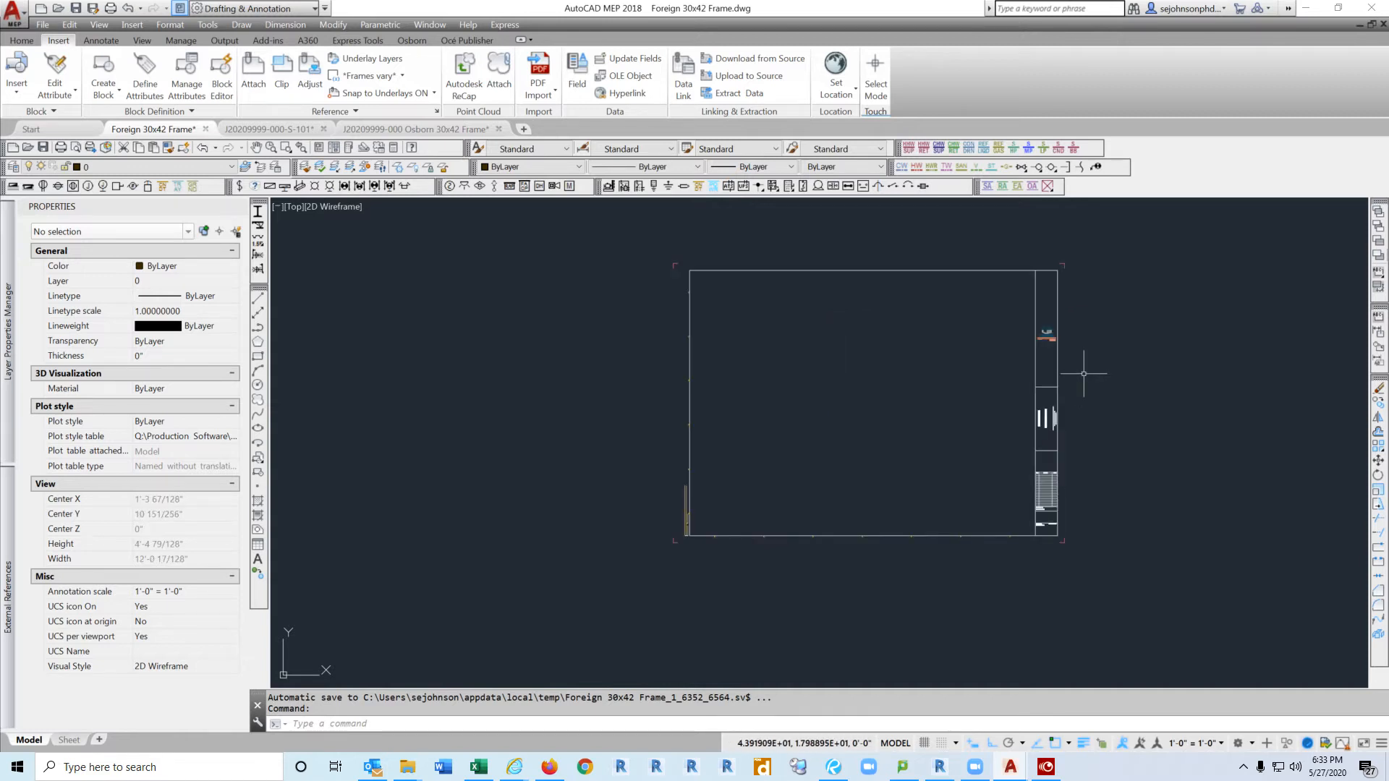
{"action": "scroll", "coordinate": [1083, 375], "scroll_direction": "up", "scroll_amount": 5}
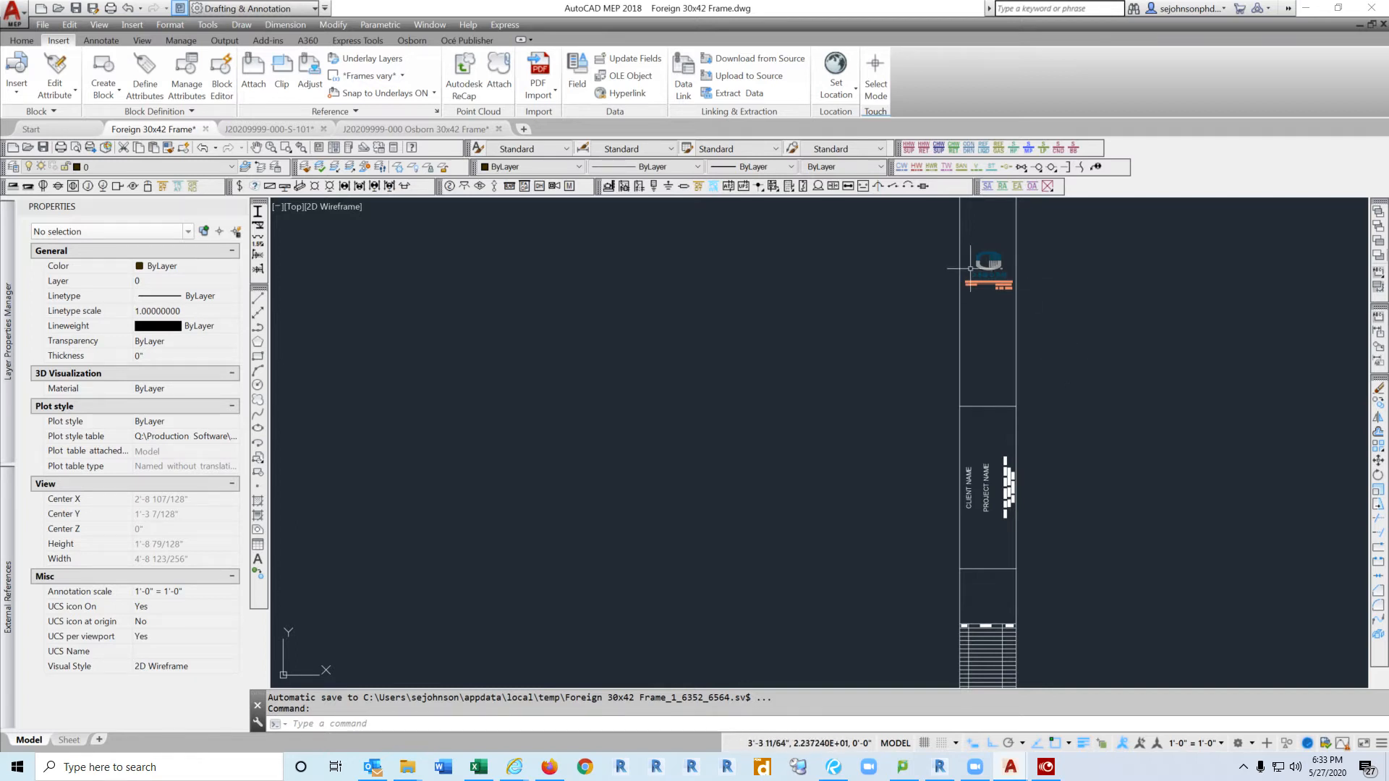
{"action": "scroll", "coordinate": [976, 269], "scroll_direction": "up", "scroll_amount": 8}
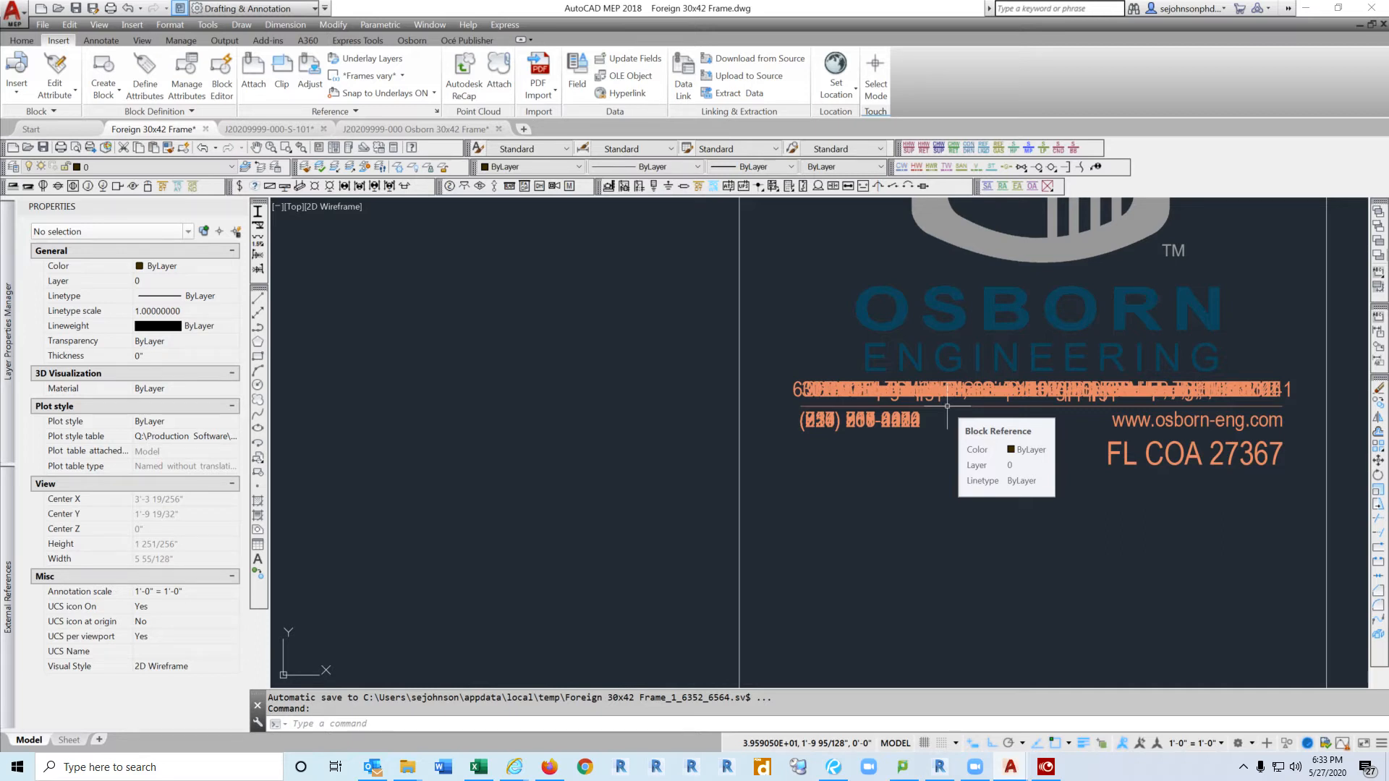
{"action": "left_click", "coordinate": [946, 406]}
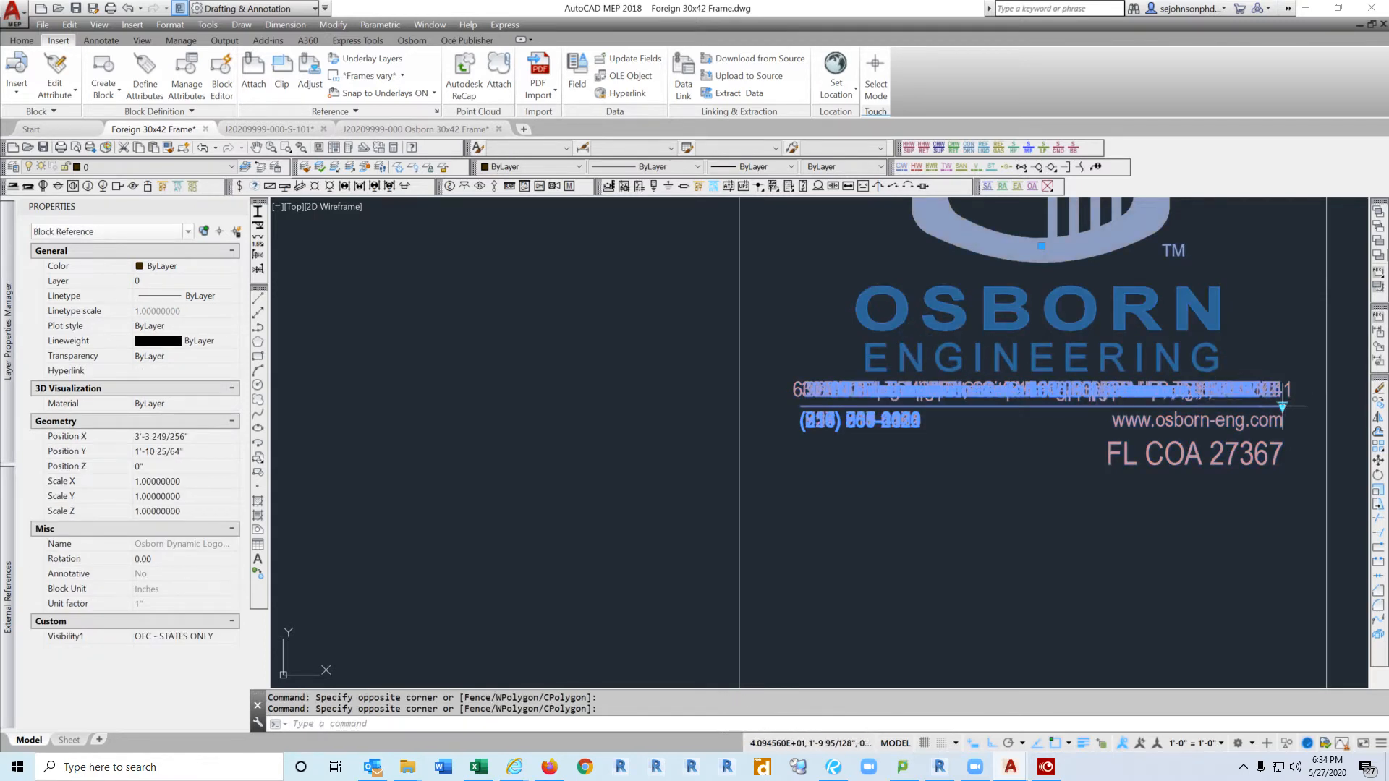
{"action": "left_click", "coordinate": [1282, 408]}
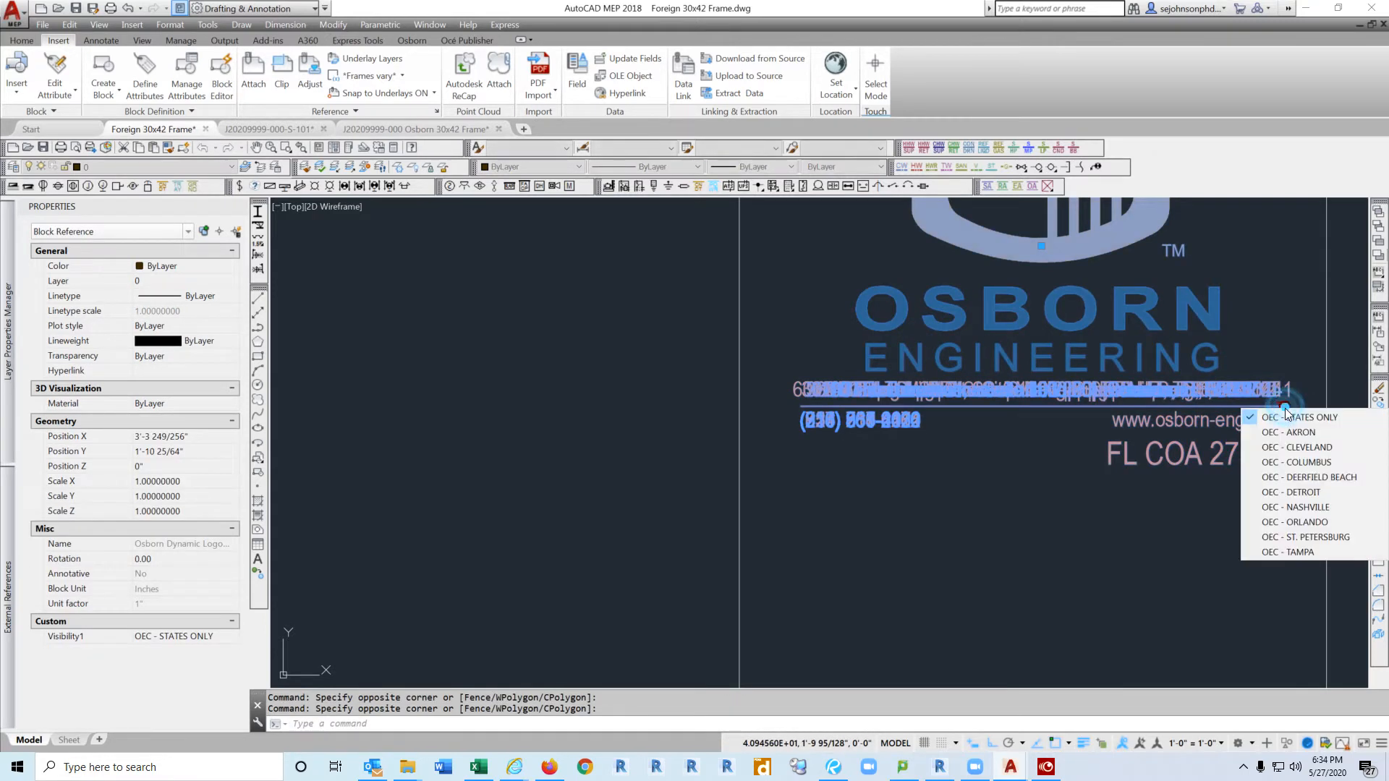
{"action": "left_click", "coordinate": [1264, 448]}
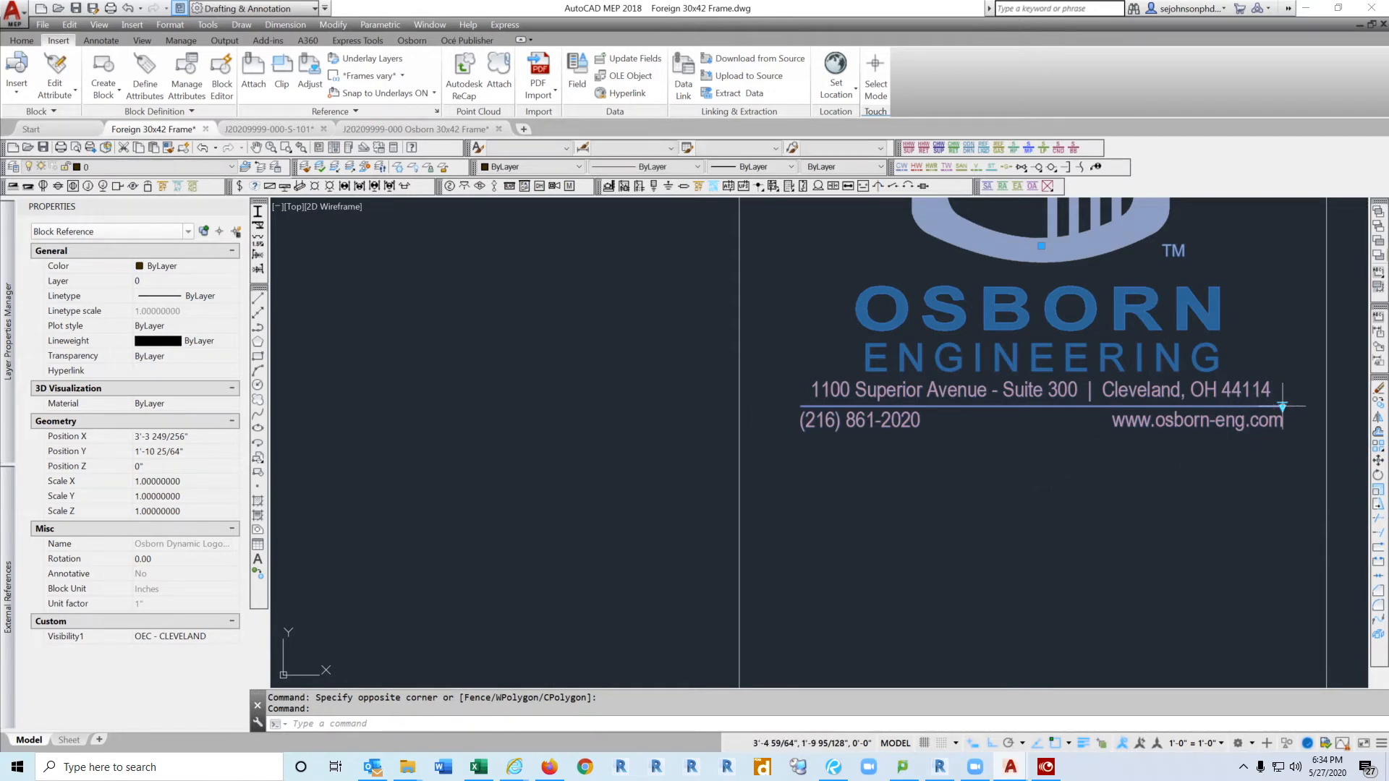
{"action": "left_click", "coordinate": [1282, 406]}
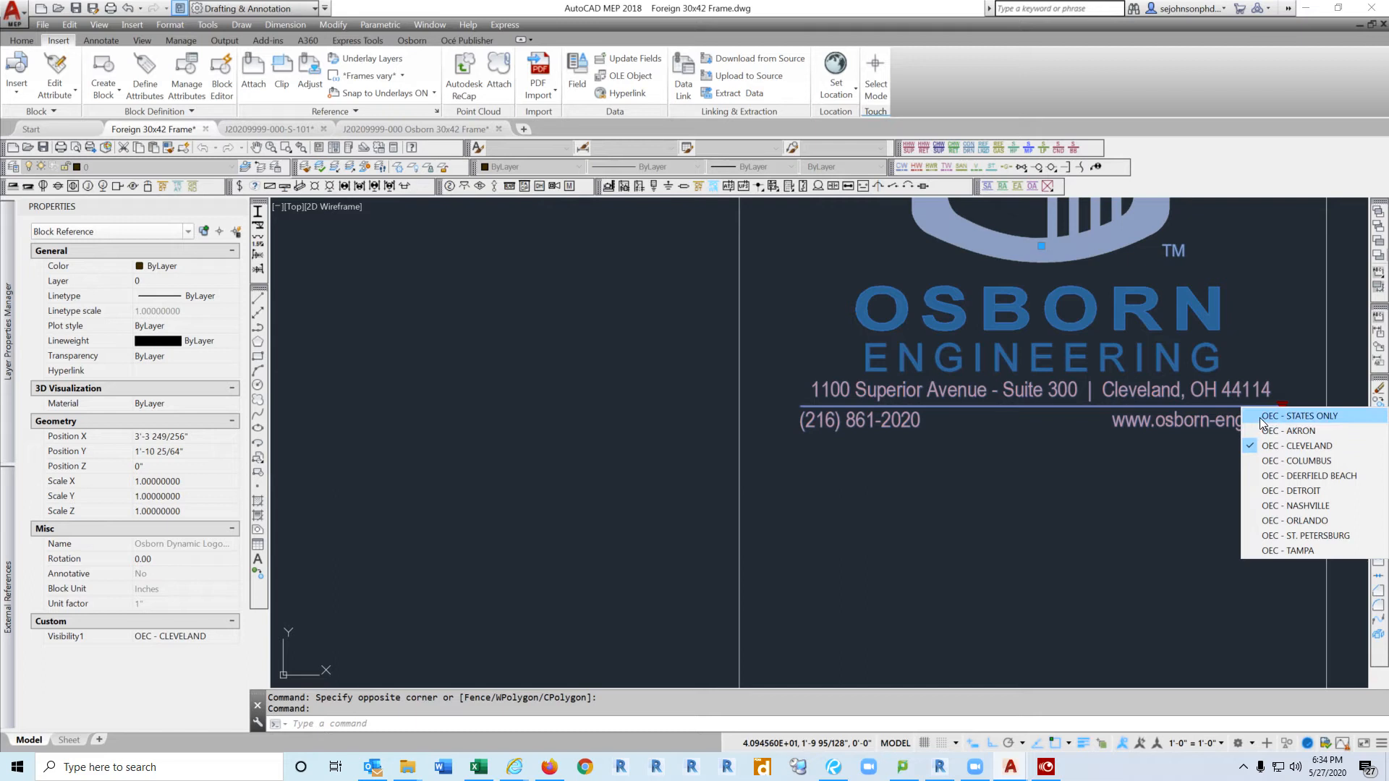
{"action": "left_click", "coordinate": [1257, 416]}
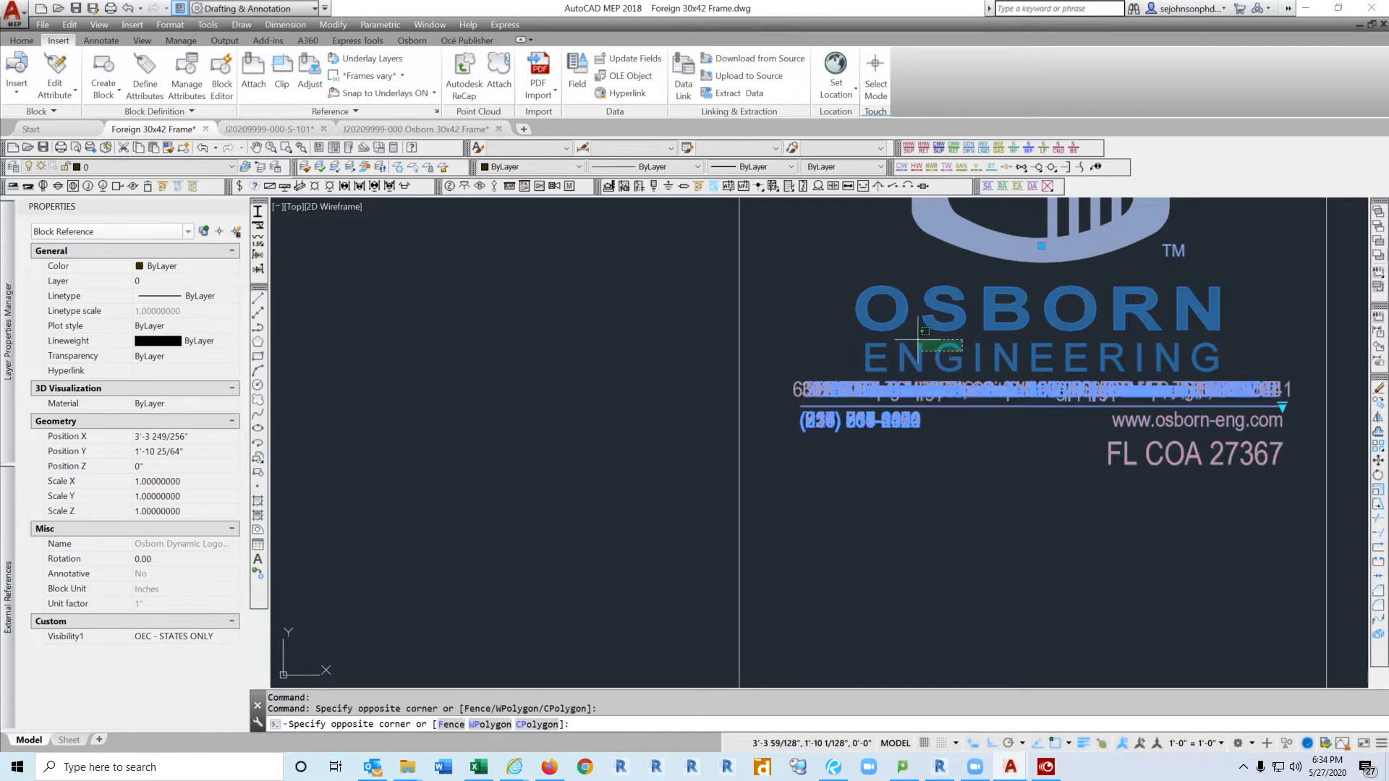
Step: Try the OEC - CLEVELAND office on the title block's dynamic logo once more and restore its OEC - STATES ONLY state
{"action": "left_click", "coordinate": [930, 366]}
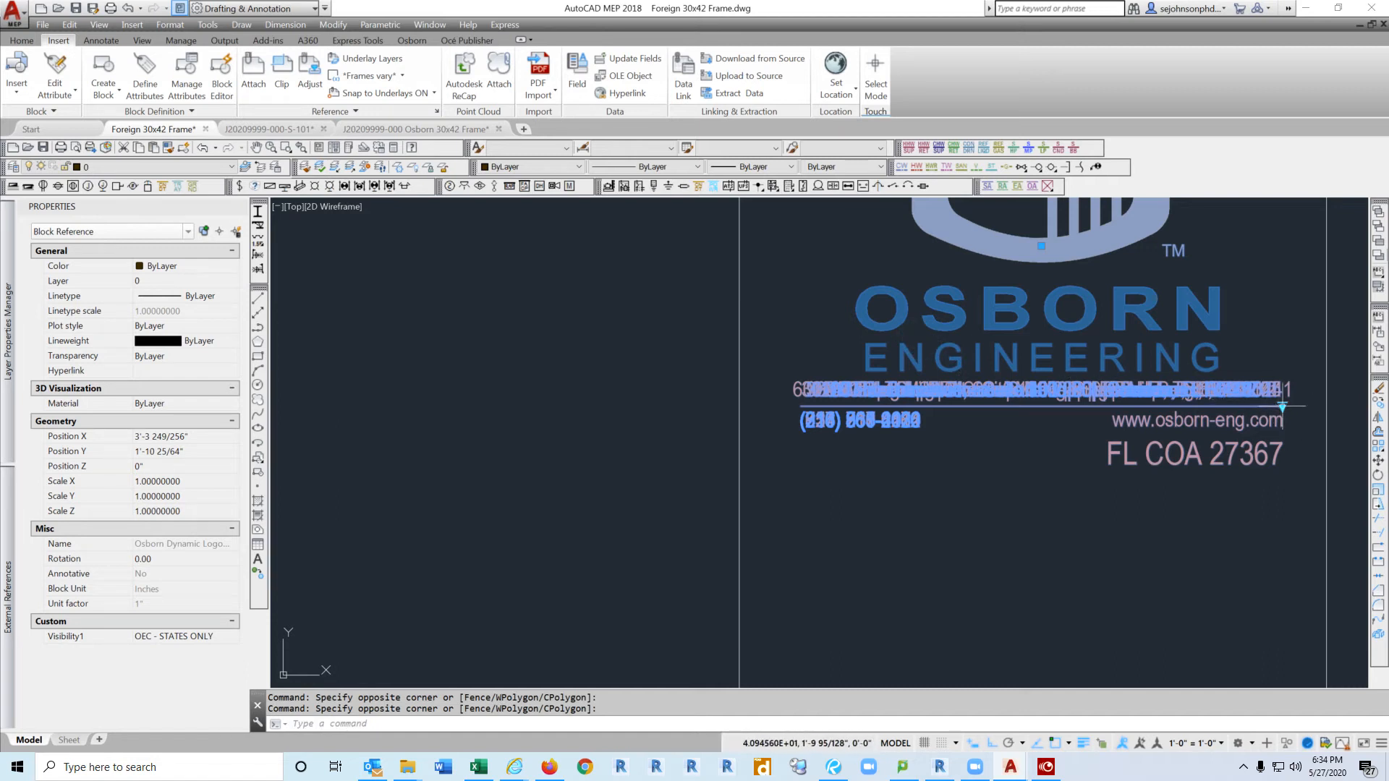
{"action": "left_click", "coordinate": [1283, 408]}
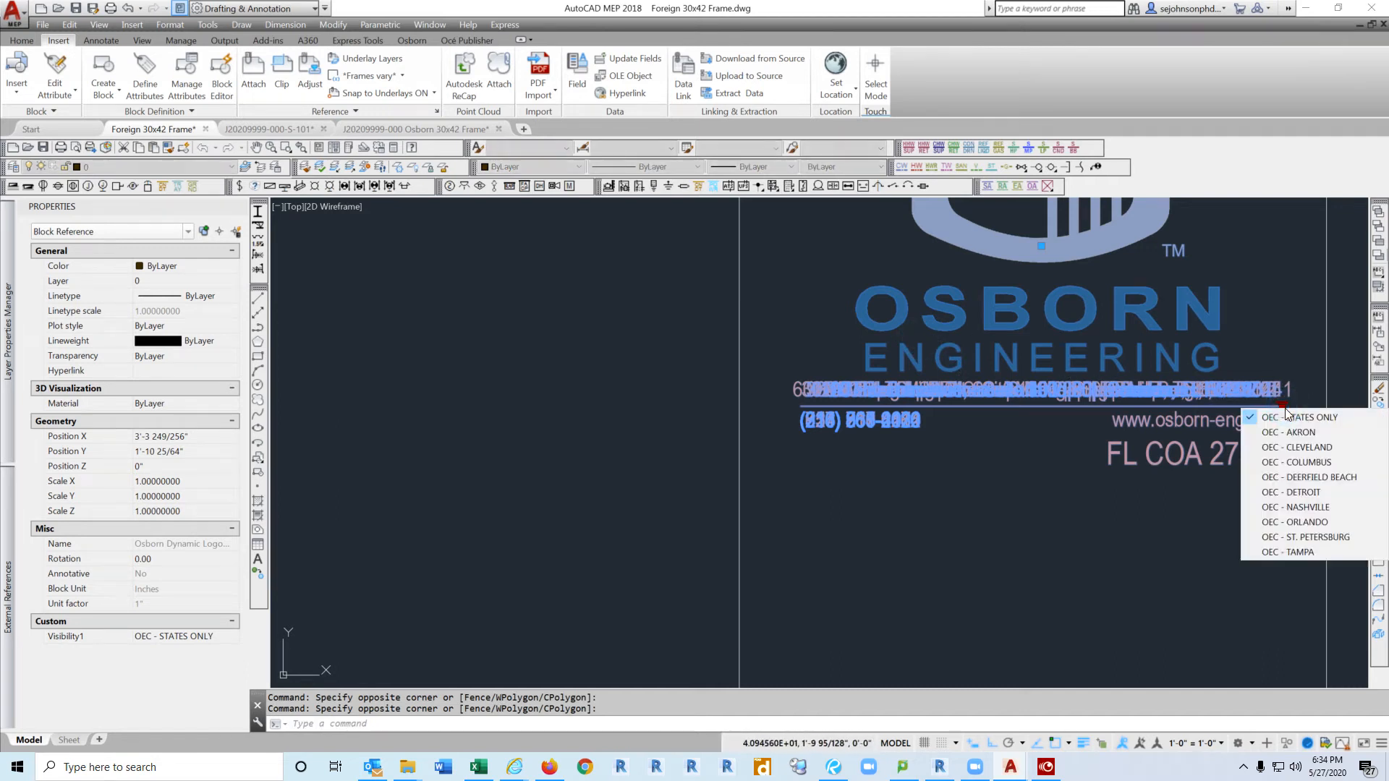
{"action": "left_click", "coordinate": [1263, 447]}
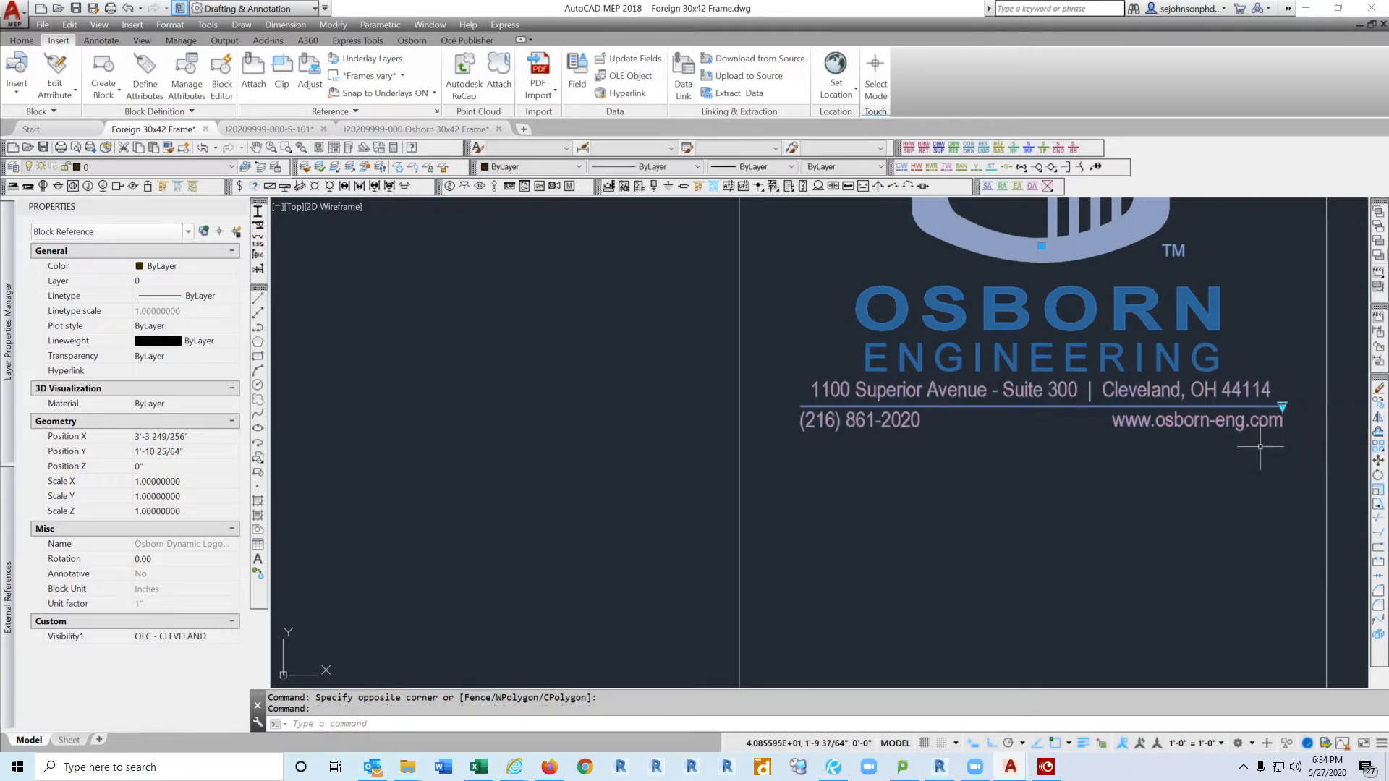
{"action": "left_click", "coordinate": [1282, 407]}
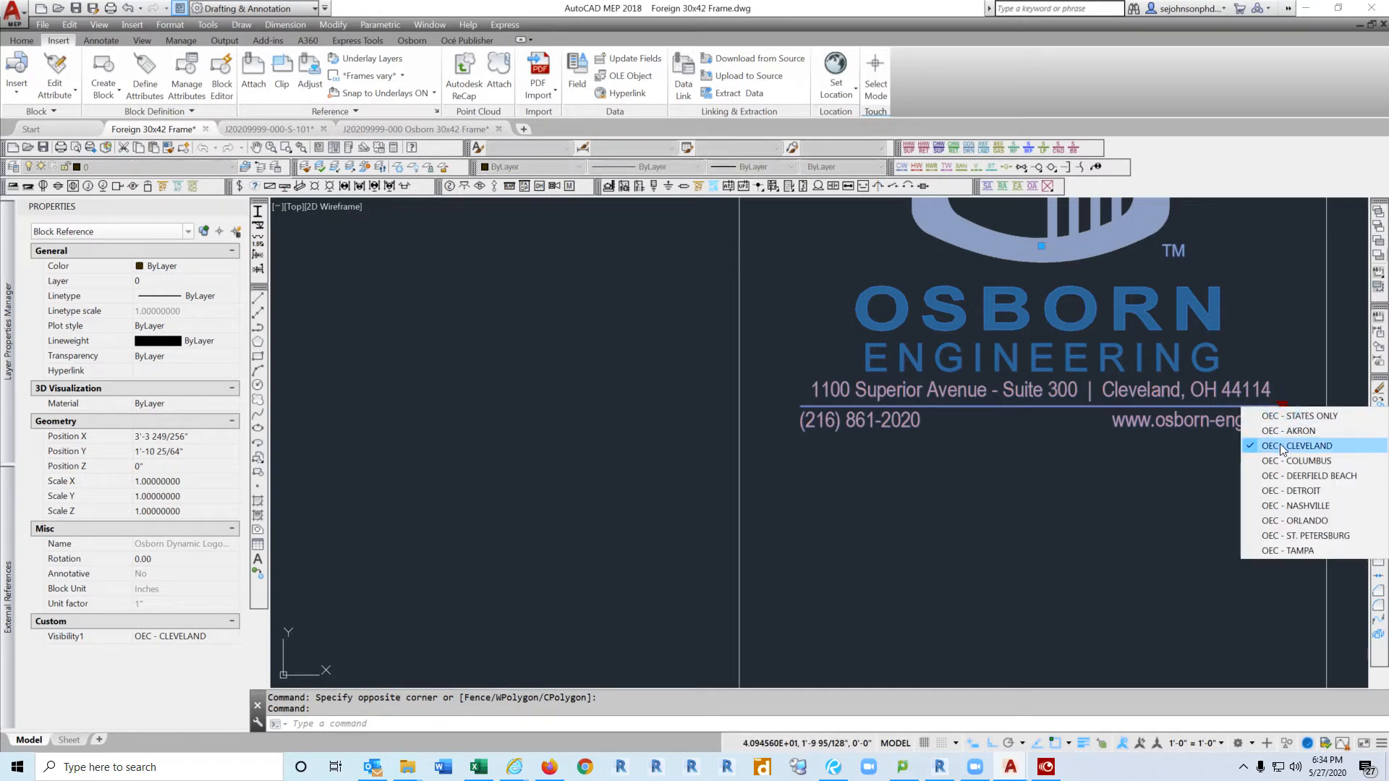
{"action": "left_click", "coordinate": [1256, 416]}
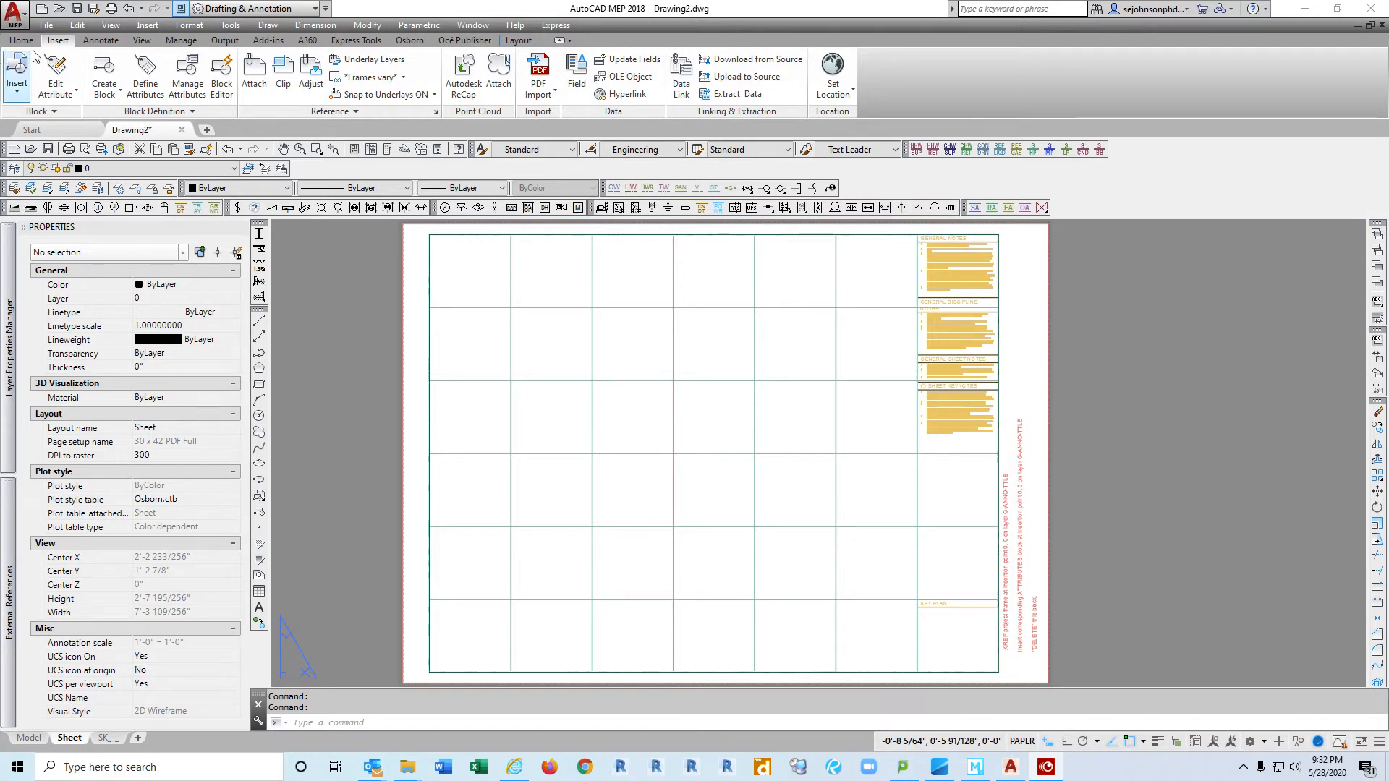
Step: Begin opening an existing drawing and browse the Apps (Q:) drive to Production Software, AutoCAD, General, Frames, STB
{"action": "left_click", "coordinate": [16, 14]}
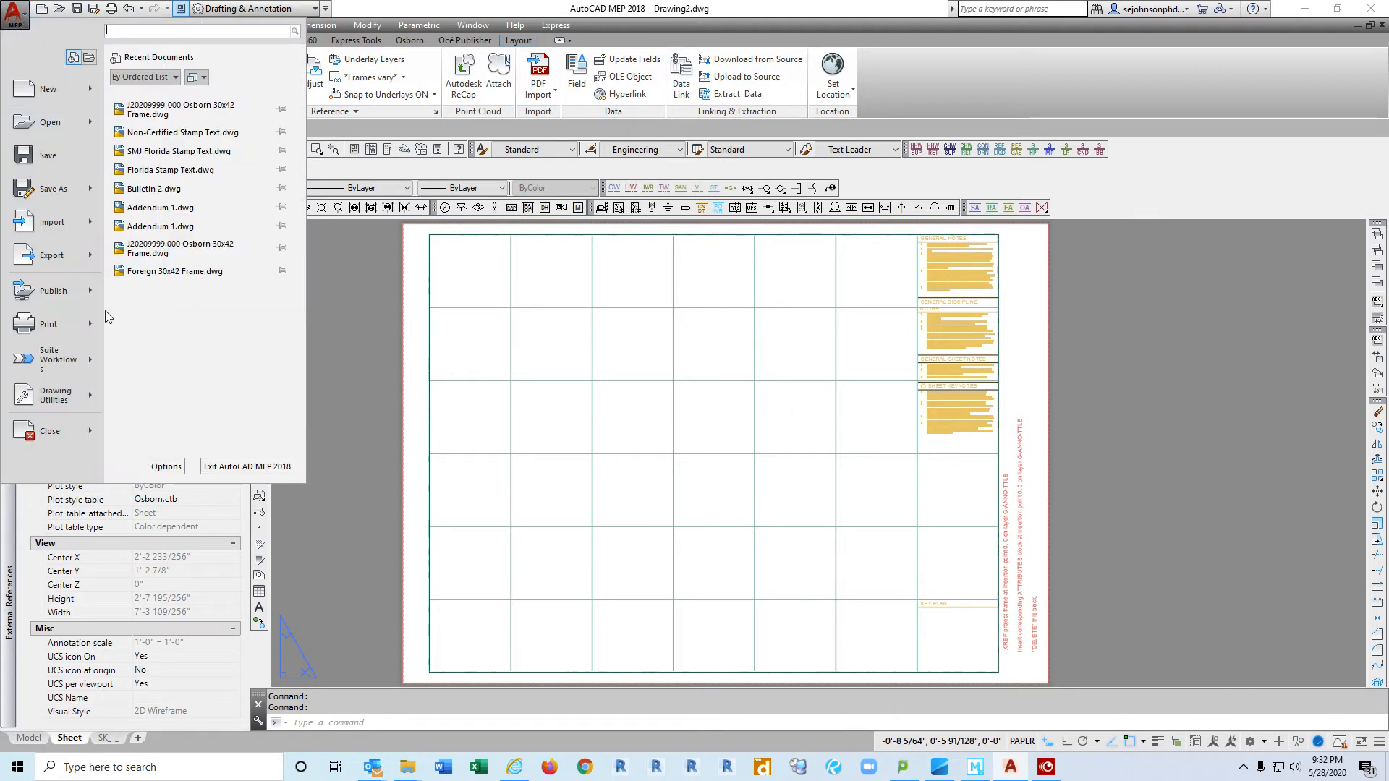
{"action": "mouse_move", "coordinate": [43, 127]}
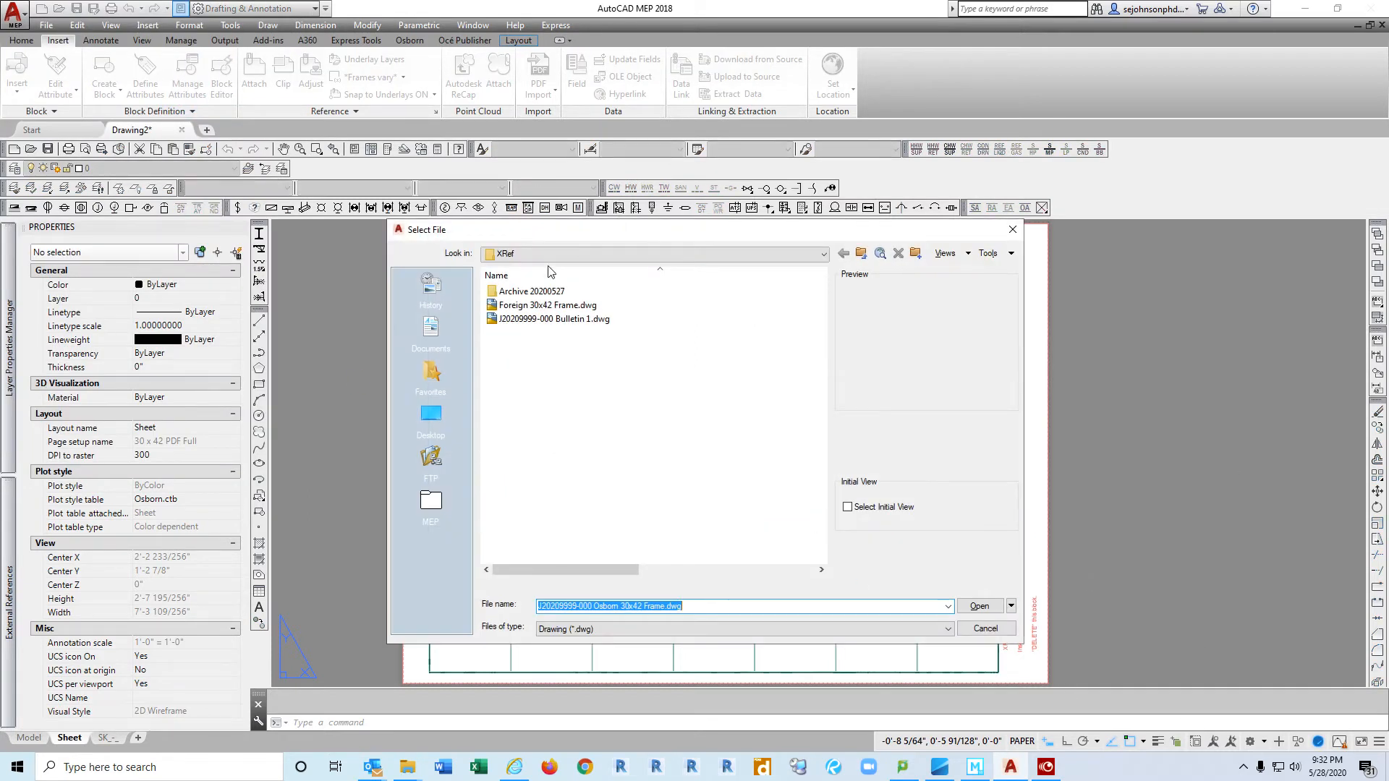
{"action": "left_click", "coordinate": [544, 254]}
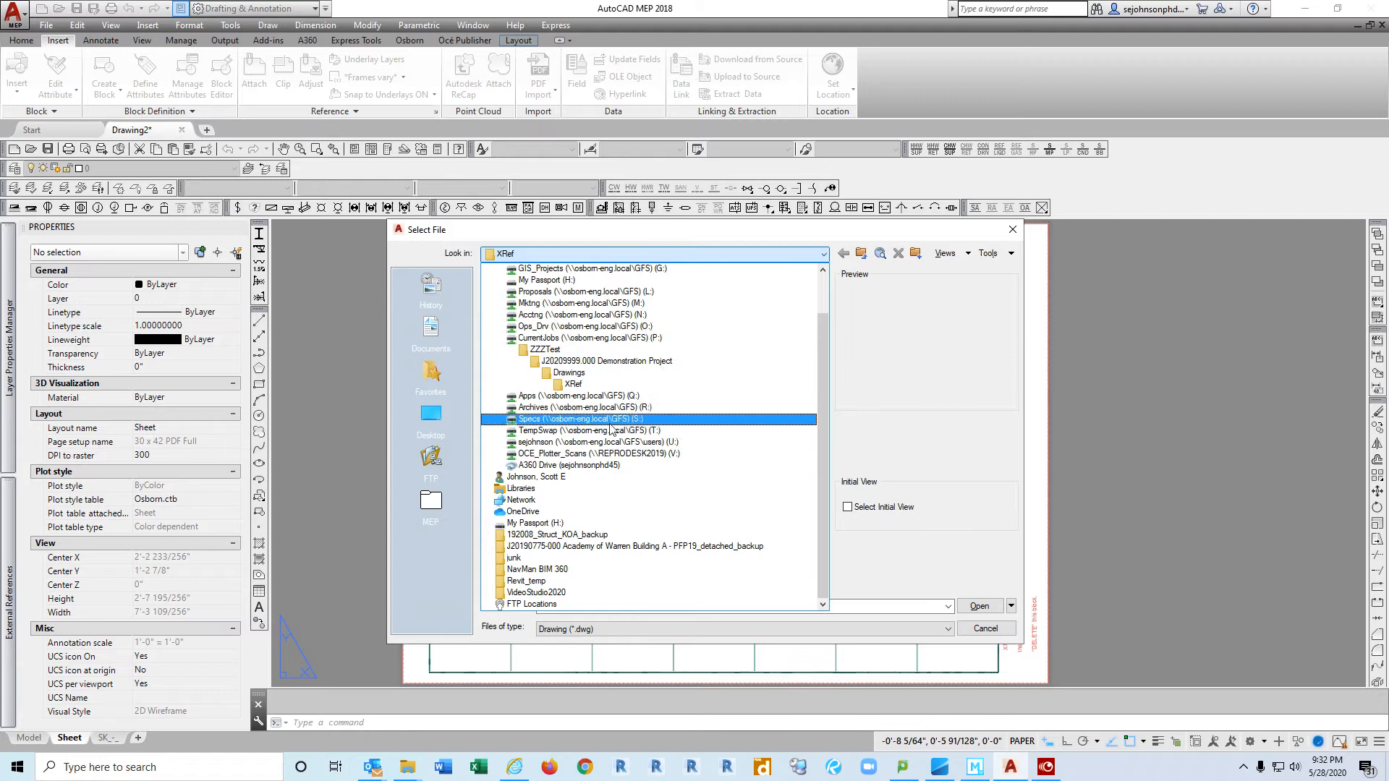
{"action": "left_click", "coordinate": [653, 396]}
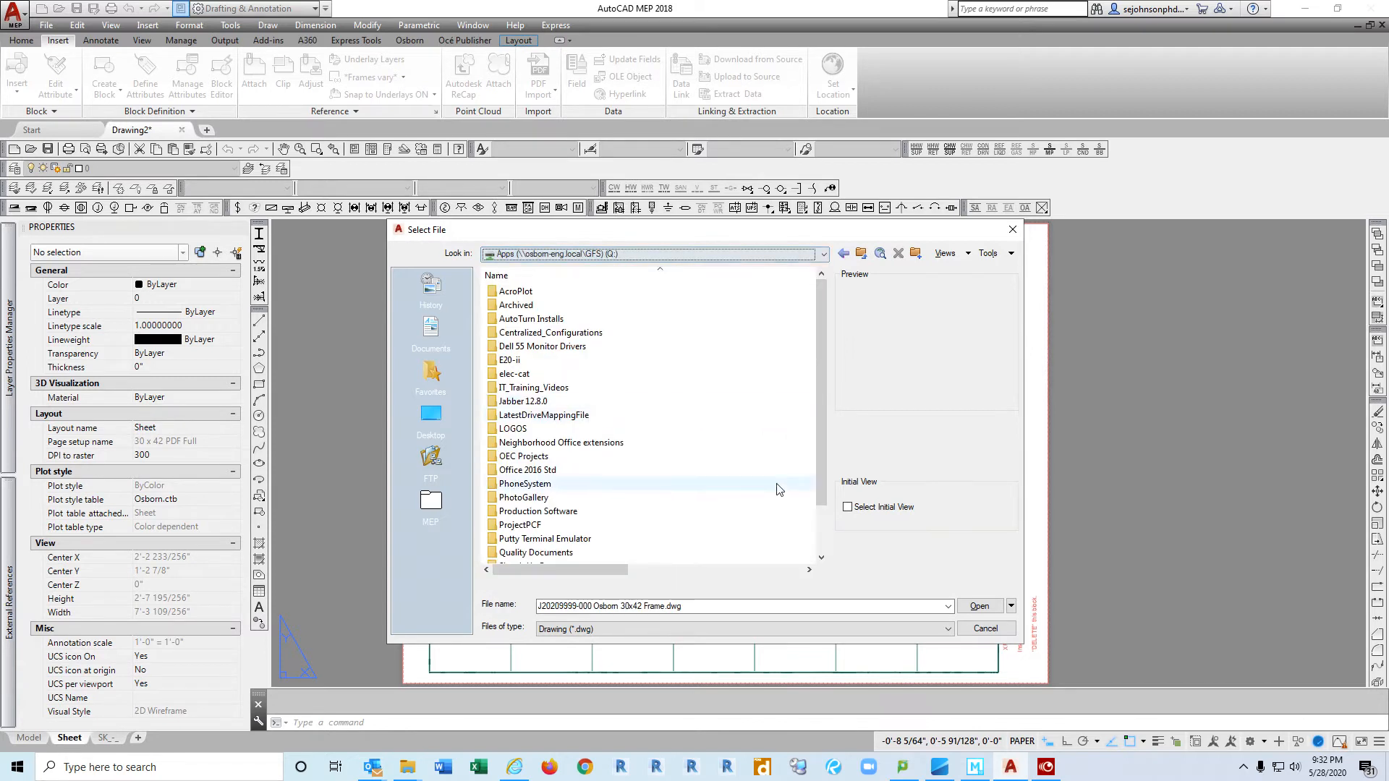
{"action": "left_click_drag", "start_coordinate": [822, 337], "coordinate": [817, 468]}
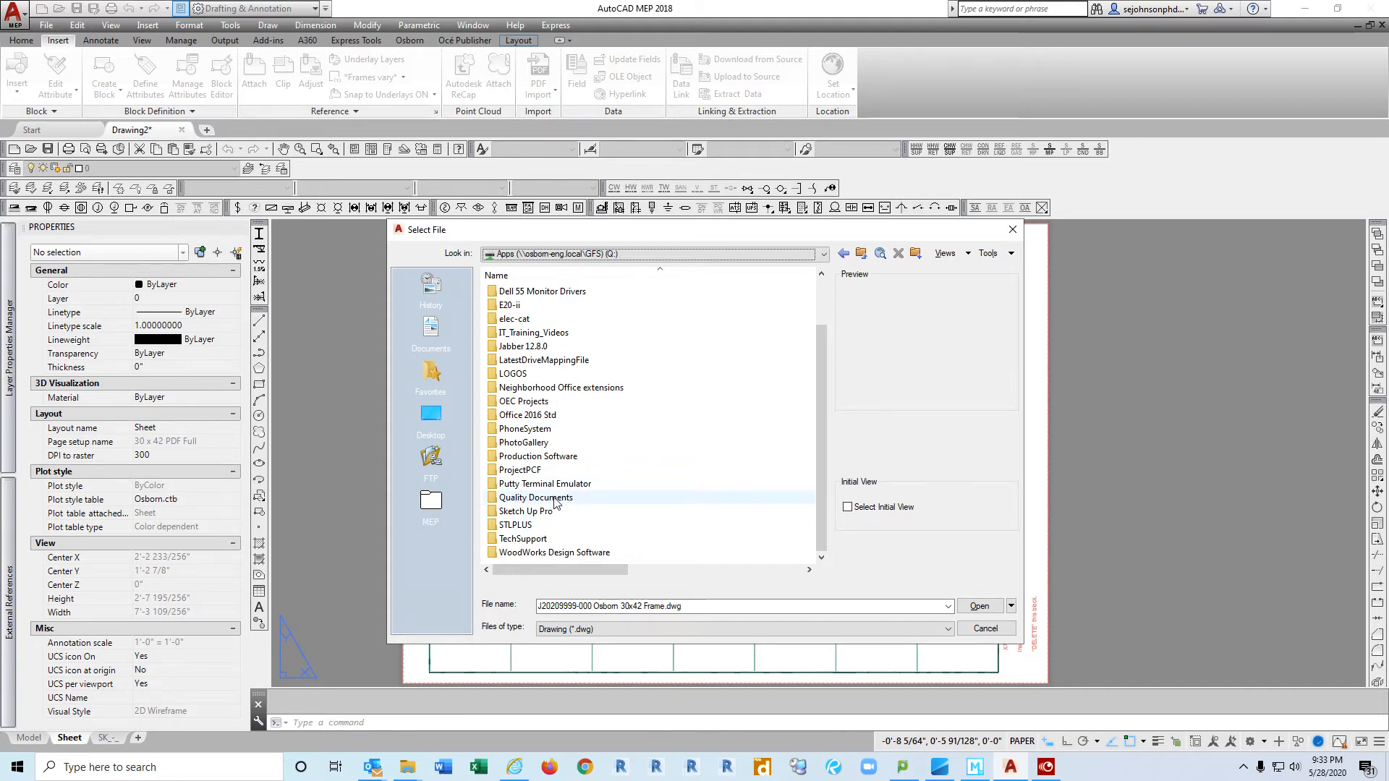
{"action": "double_click", "coordinate": [549, 457]}
{"action": "double_click", "coordinate": [531, 348]}
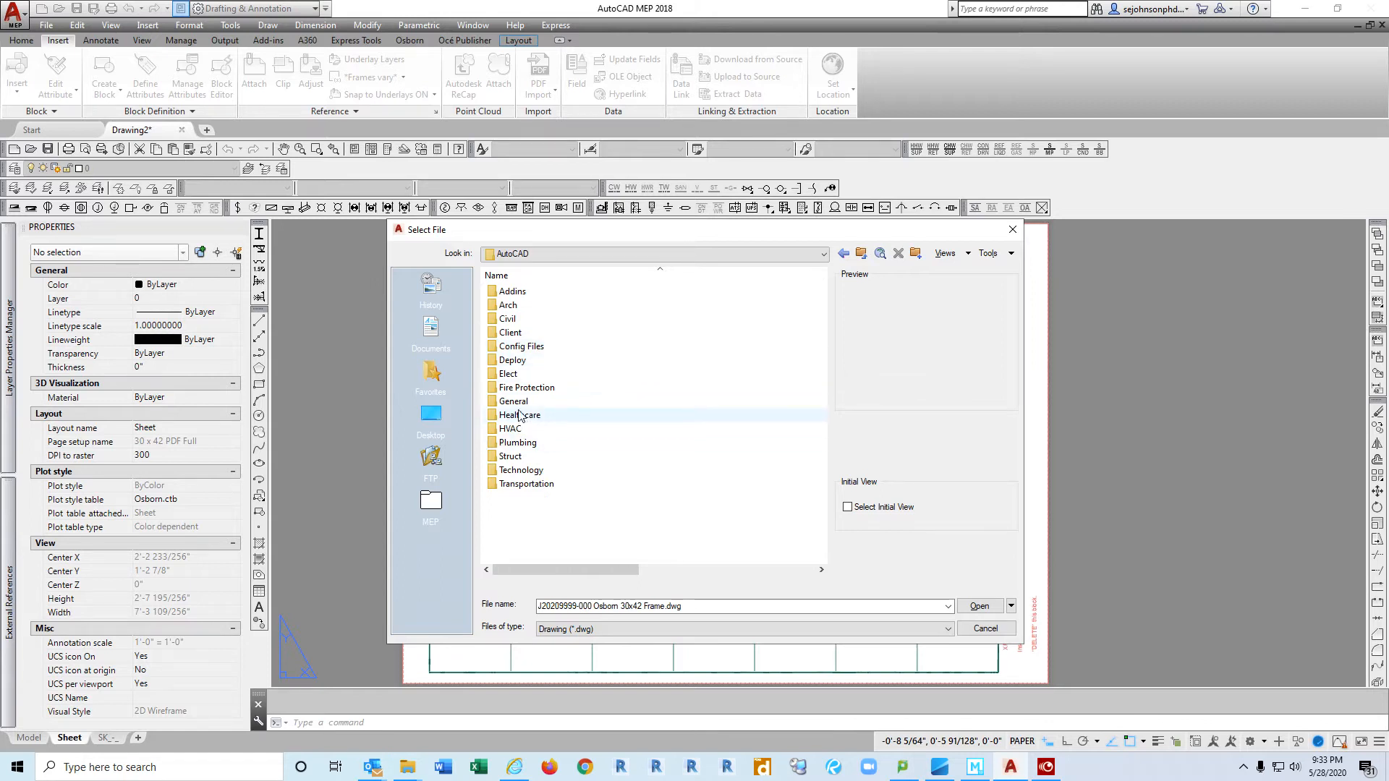
{"action": "double_click", "coordinate": [517, 400]}
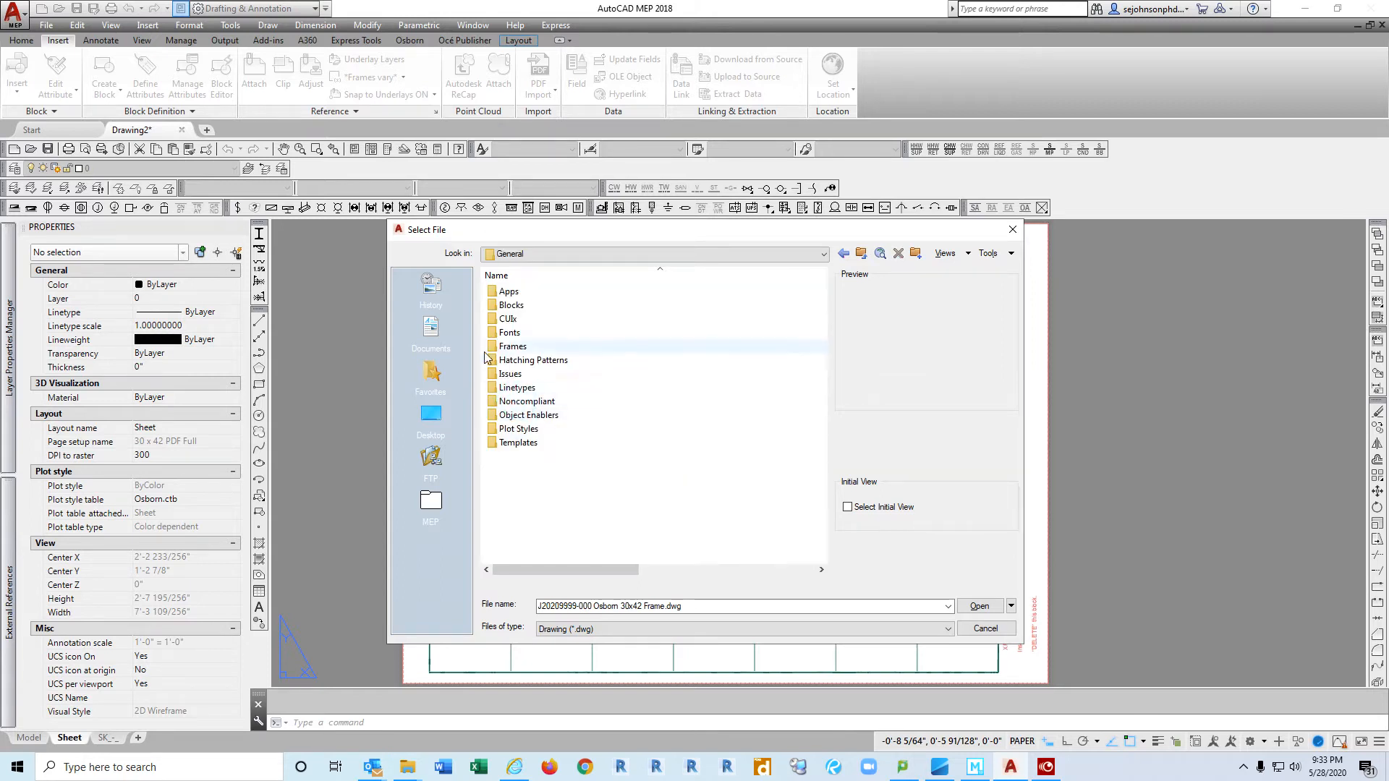
{"action": "double_click", "coordinate": [512, 346]}
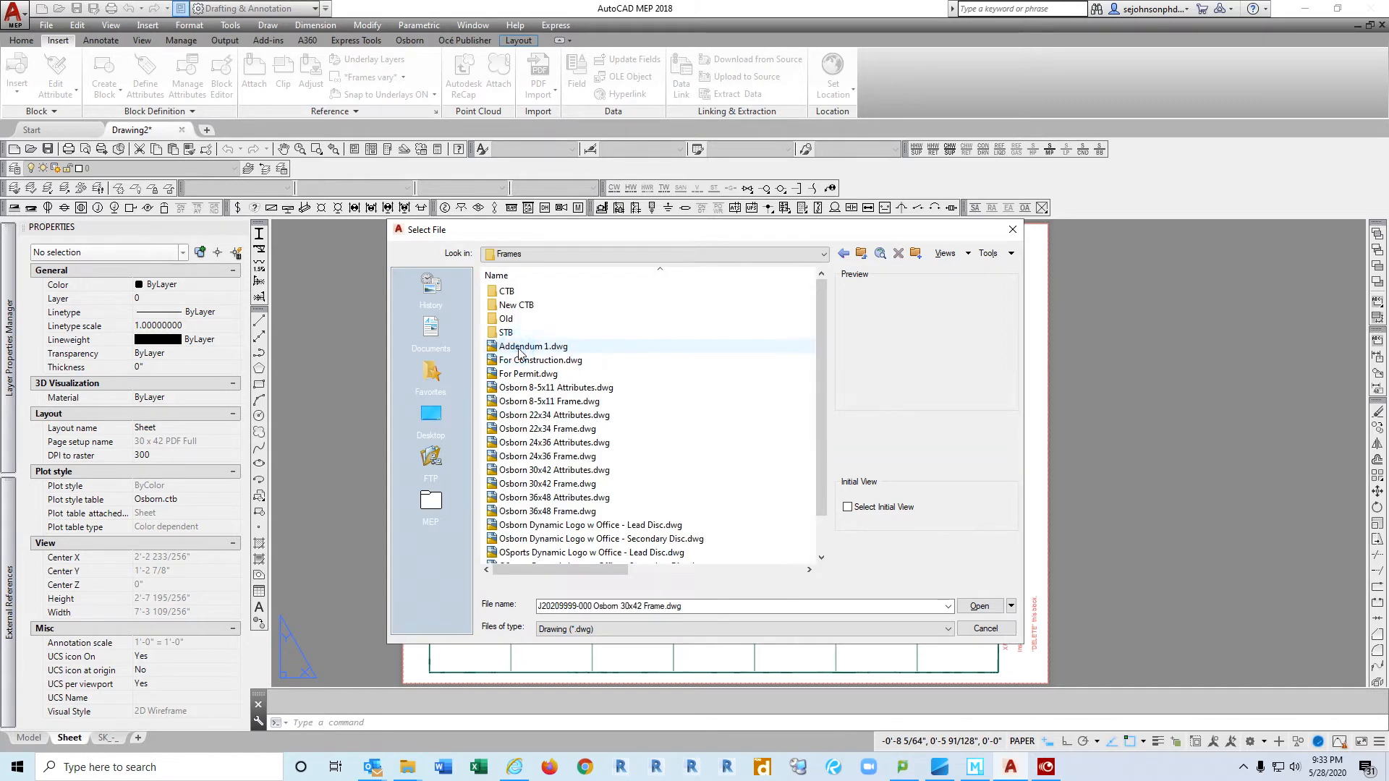
{"action": "double_click", "coordinate": [516, 333]}
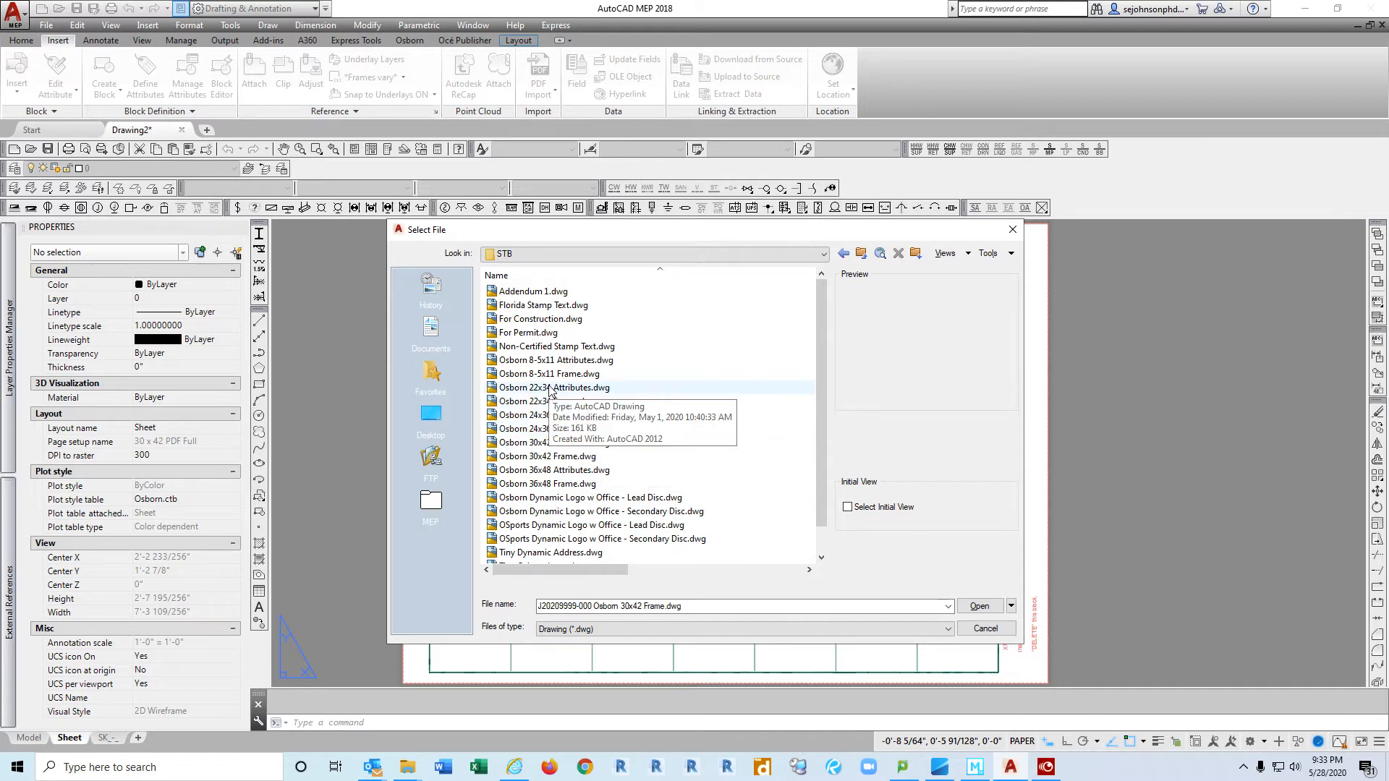
Step: Preview the Osborn 22x34, 24x36 and 30x42 frame drawings in the STB folder
{"action": "left_click", "coordinate": [572, 403]}
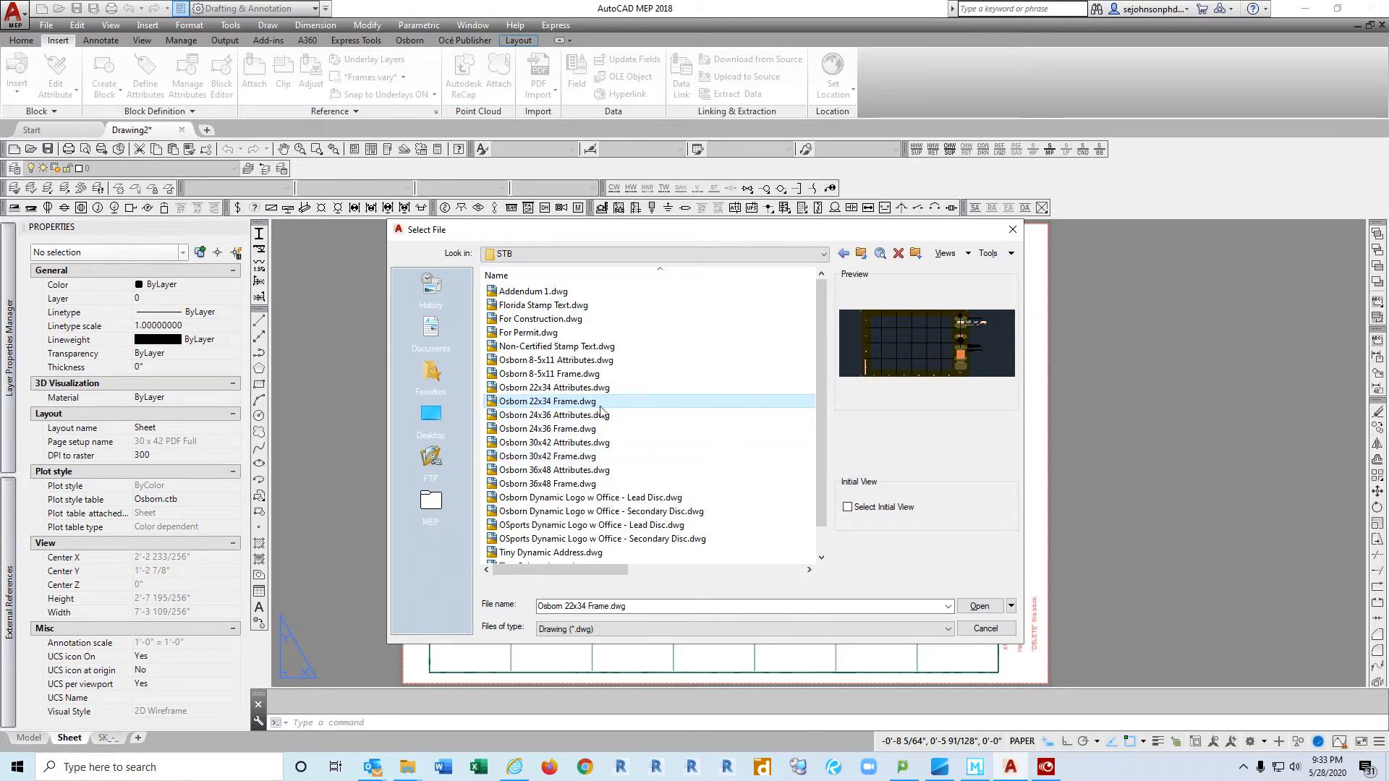
{"action": "left_click", "coordinate": [567, 431]}
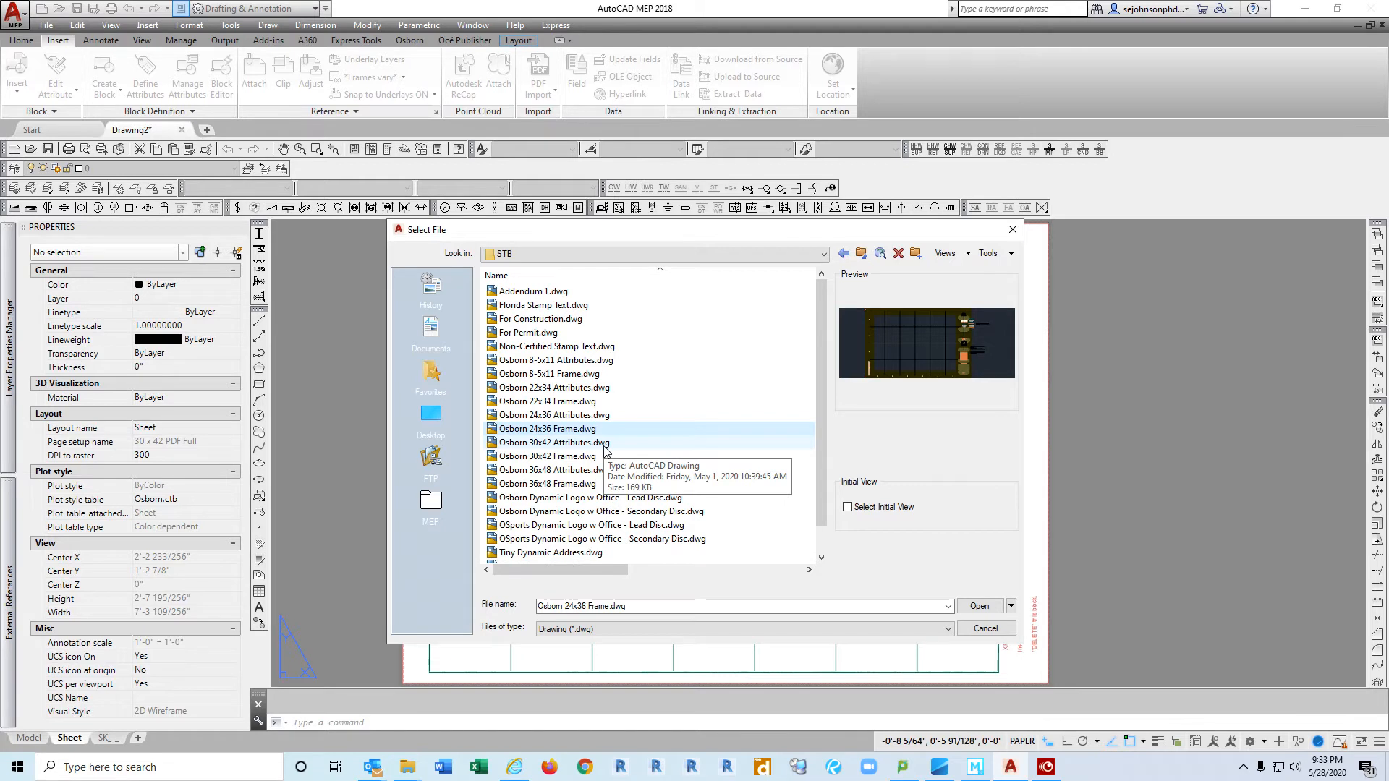
{"action": "left_click", "coordinate": [579, 457]}
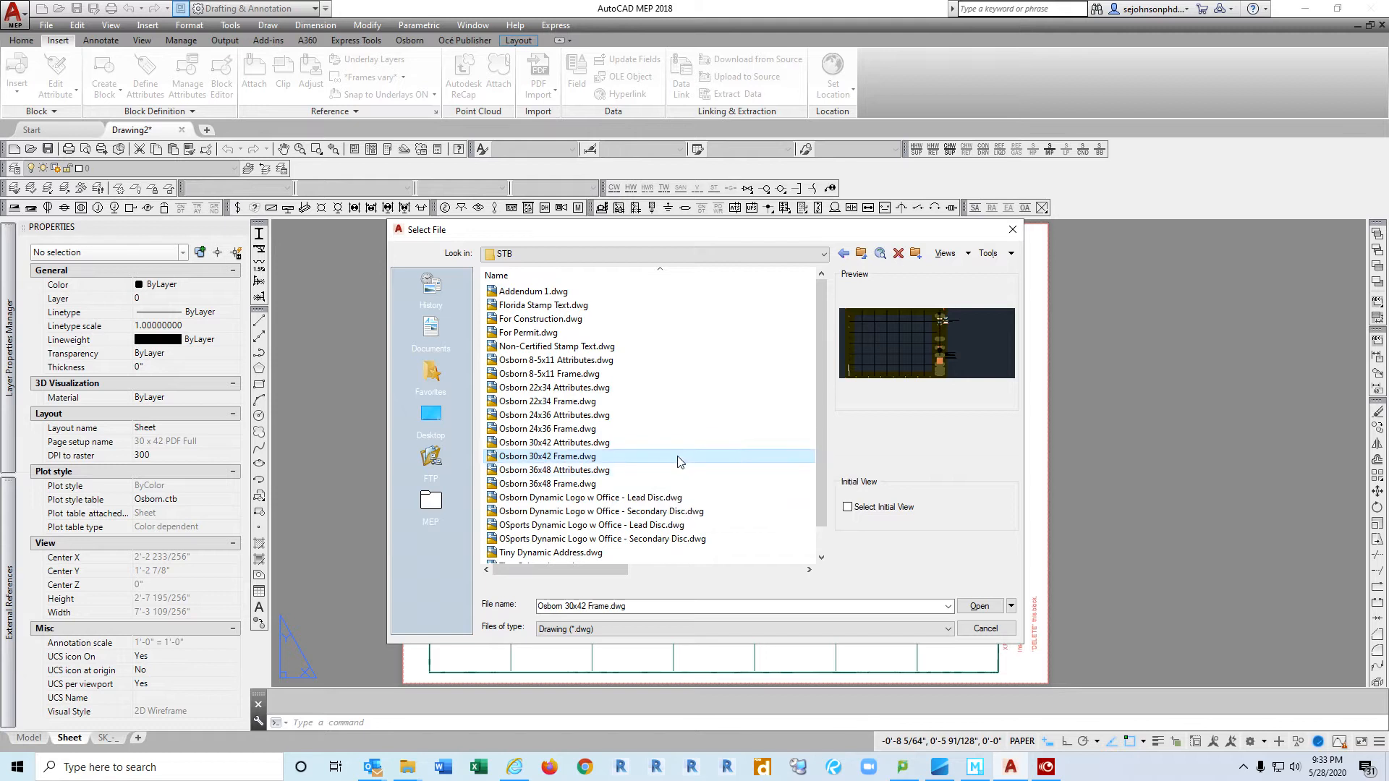
Step: Copy Osborn 36x48 Frame.dwg from the STB folder
{"action": "left_click", "coordinate": [566, 484]}
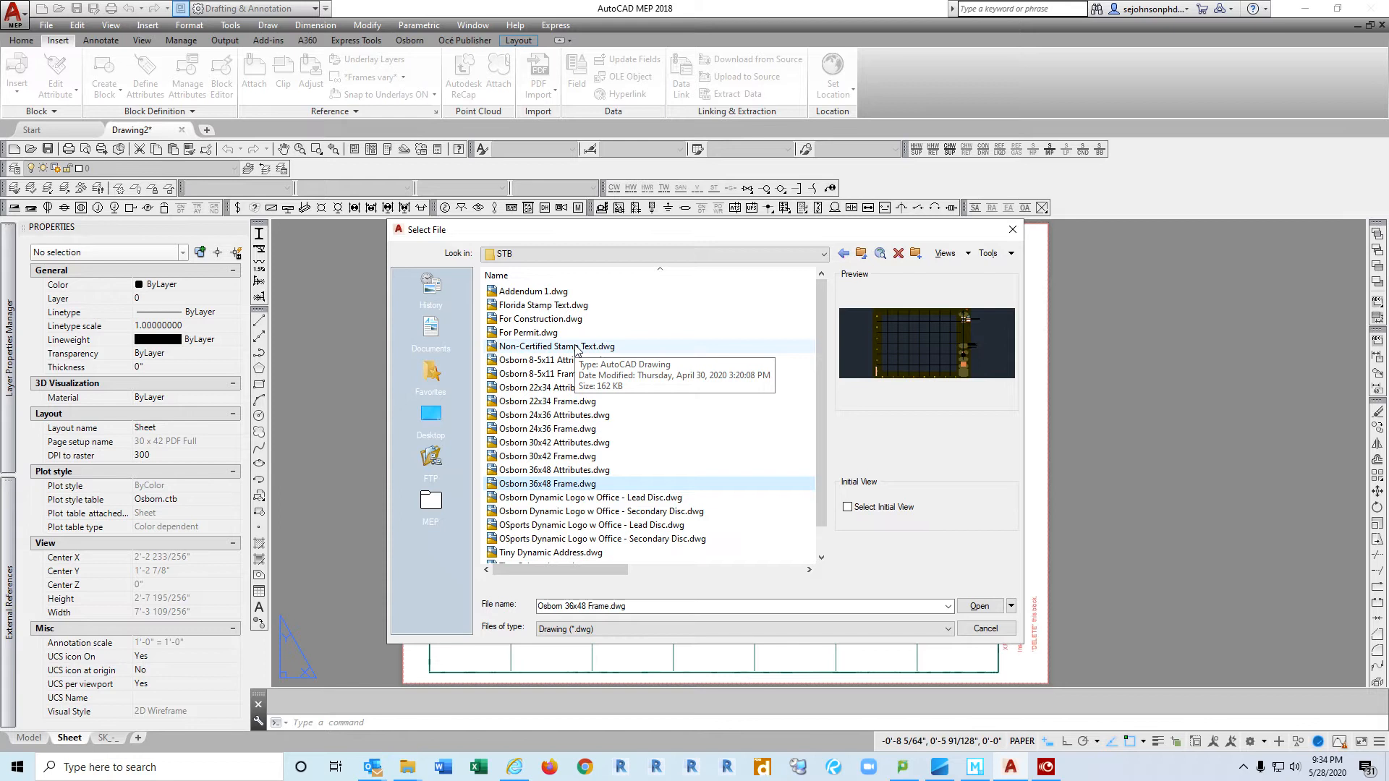
{"action": "right_click", "coordinate": [574, 487]}
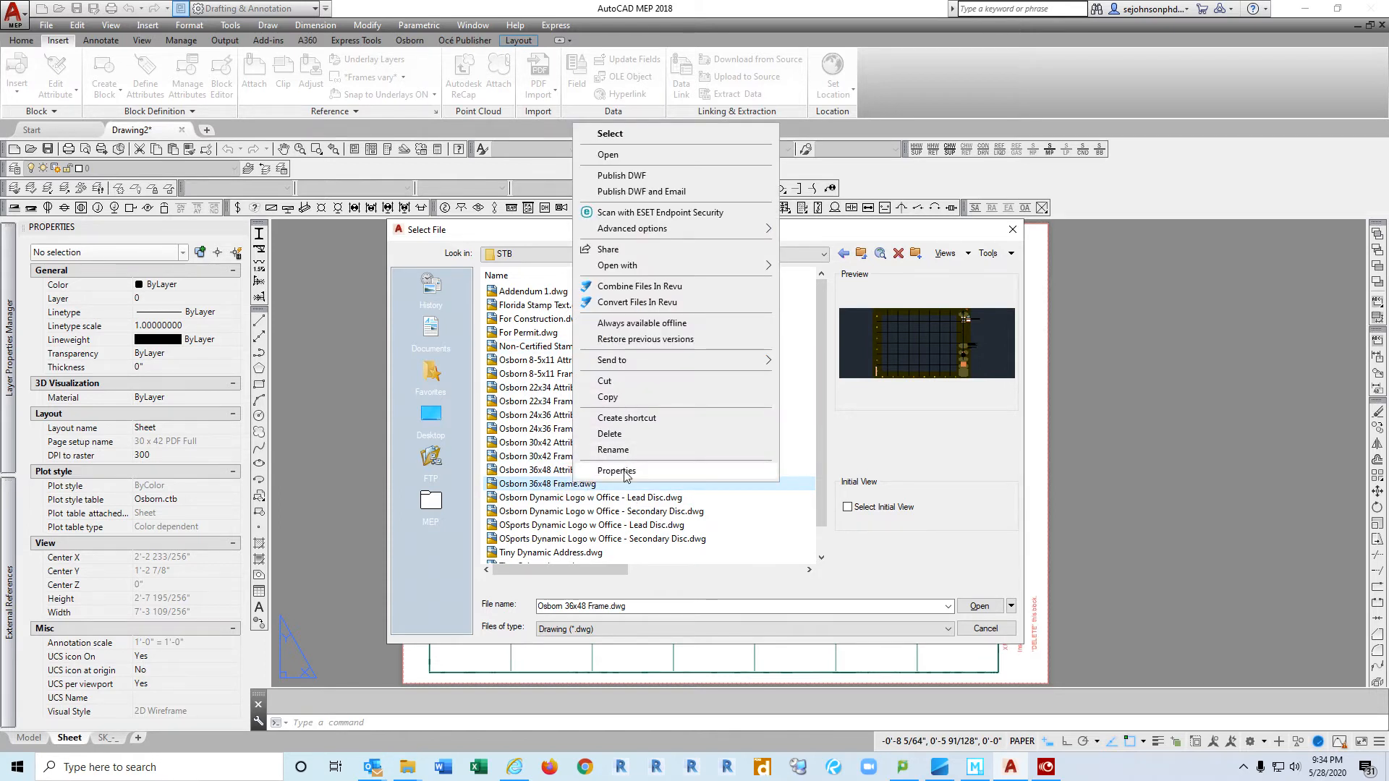
{"action": "left_click", "coordinate": [609, 398]}
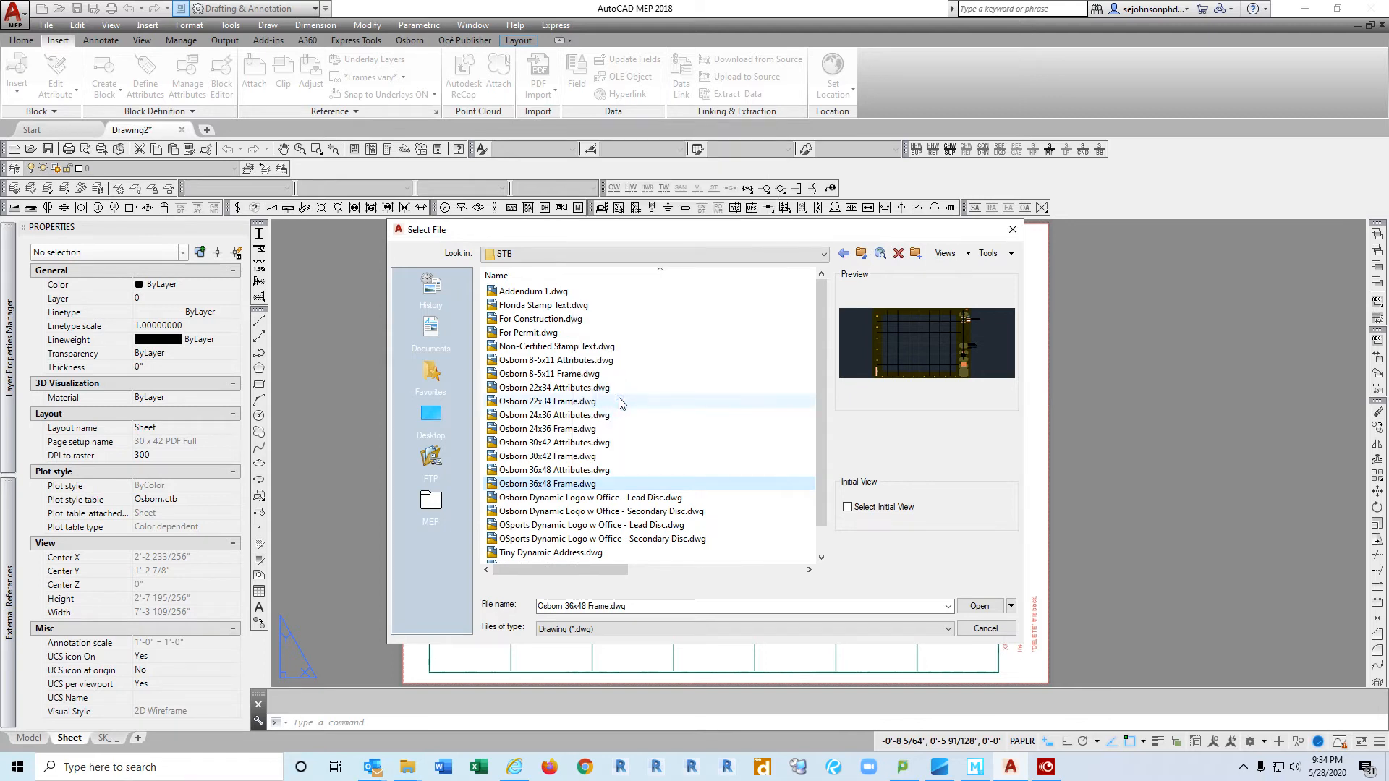
Step: Paste the copied frame file into the J20209999.000 Demonstration Project's Drawings, XRef folder, under ZZZTest on the CurrentJobs (P:) drive
{"action": "left_click", "coordinate": [620, 254]}
{"action": "left_click", "coordinate": [622, 326]}
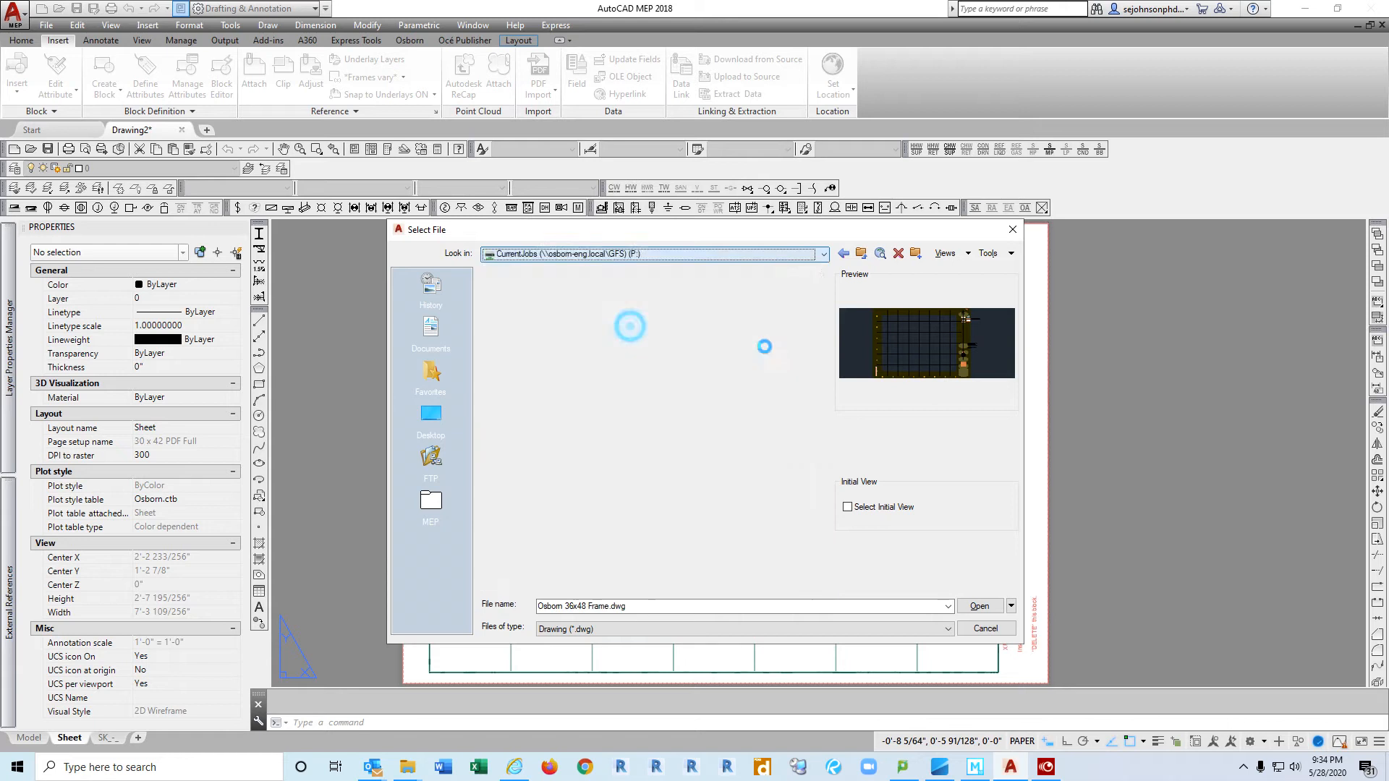
{"action": "left_click_drag", "start_coordinate": [819, 297], "coordinate": [821, 546]}
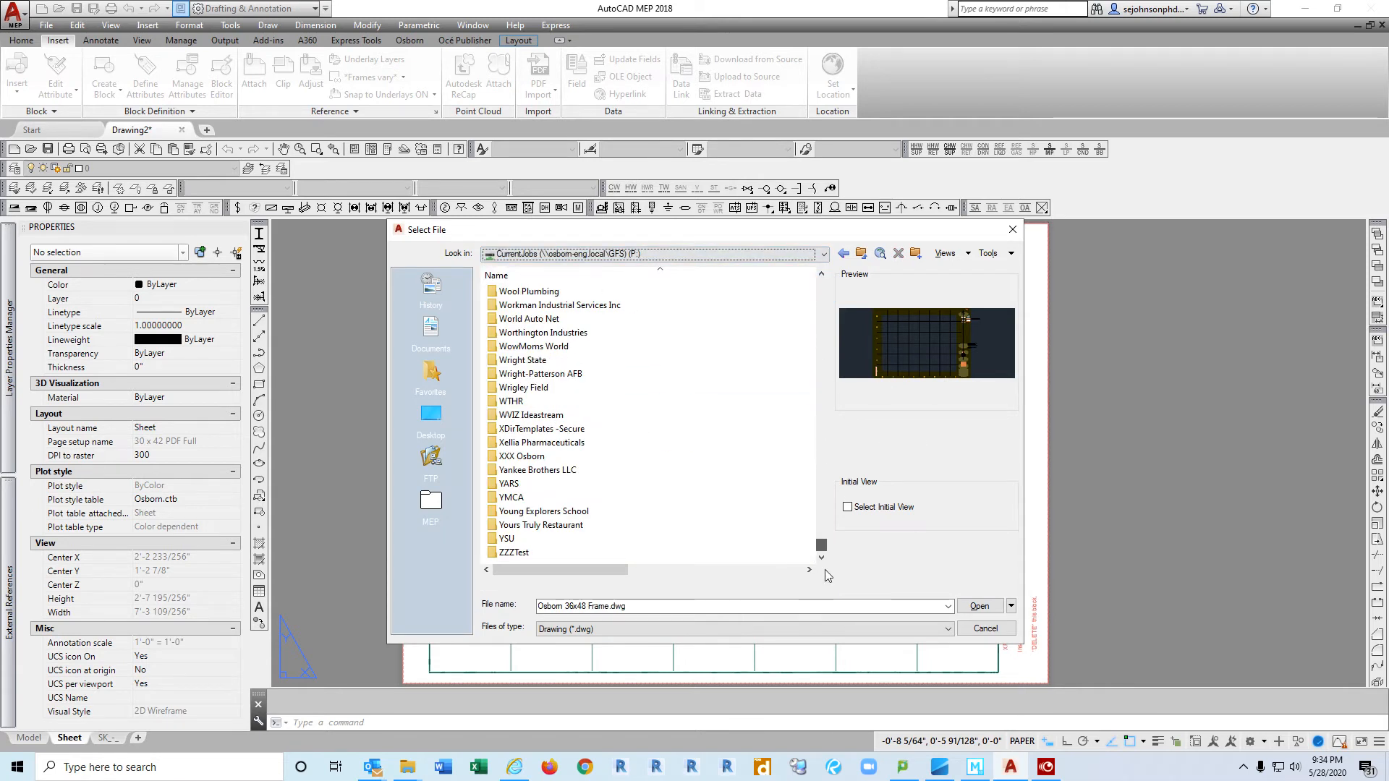
{"action": "double_click", "coordinate": [515, 553]}
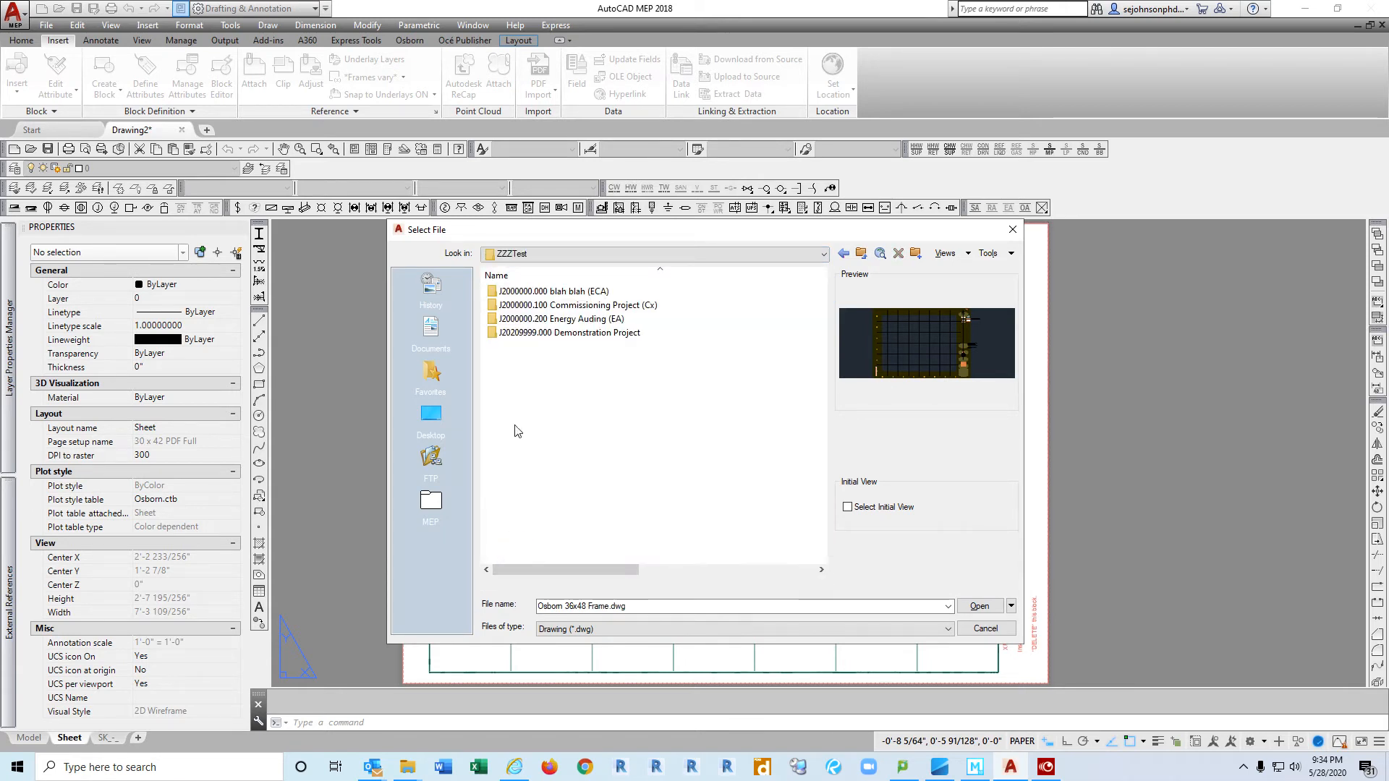
{"action": "double_click", "coordinate": [526, 334]}
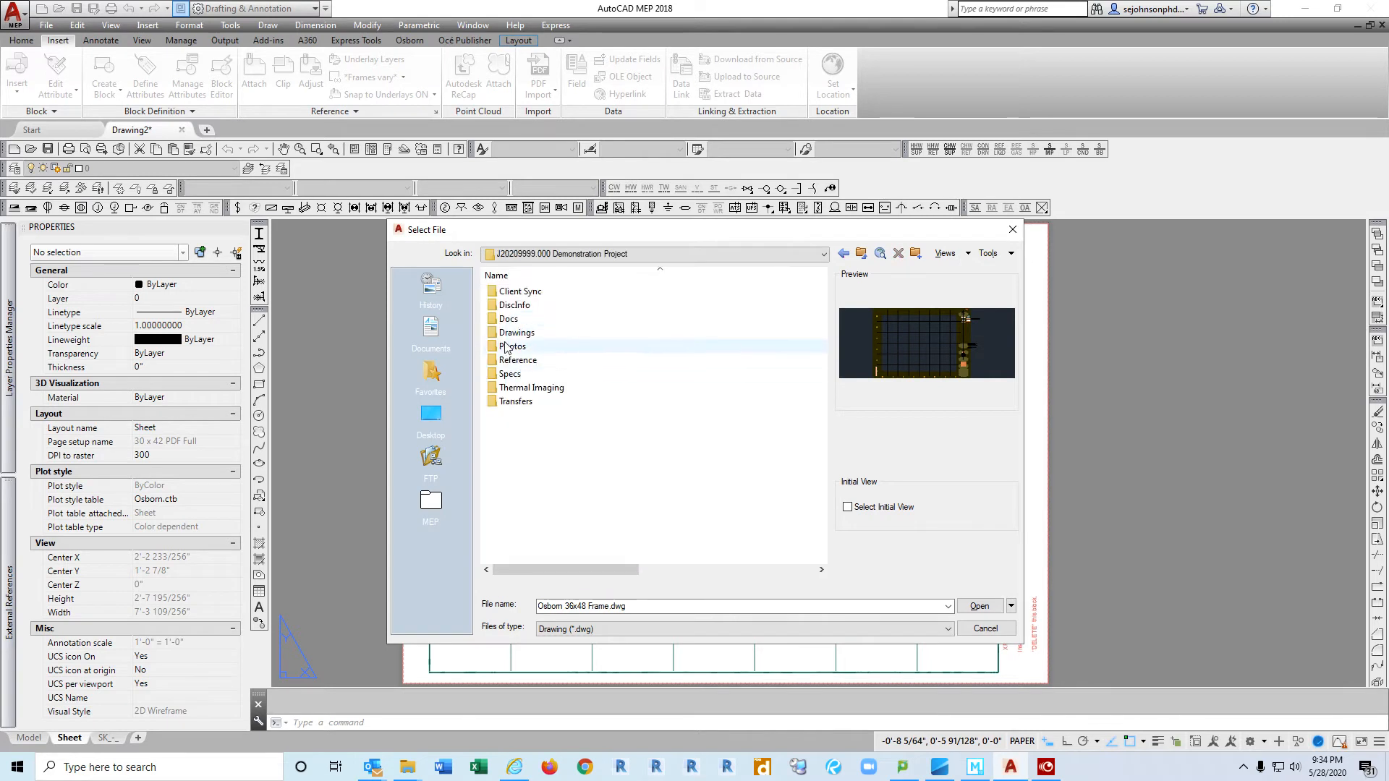
{"action": "left_click", "coordinate": [521, 334]}
{"action": "double_click", "coordinate": [521, 335]}
{"action": "double_click", "coordinate": [522, 432]}
{"action": "right_click", "coordinate": [523, 384]}
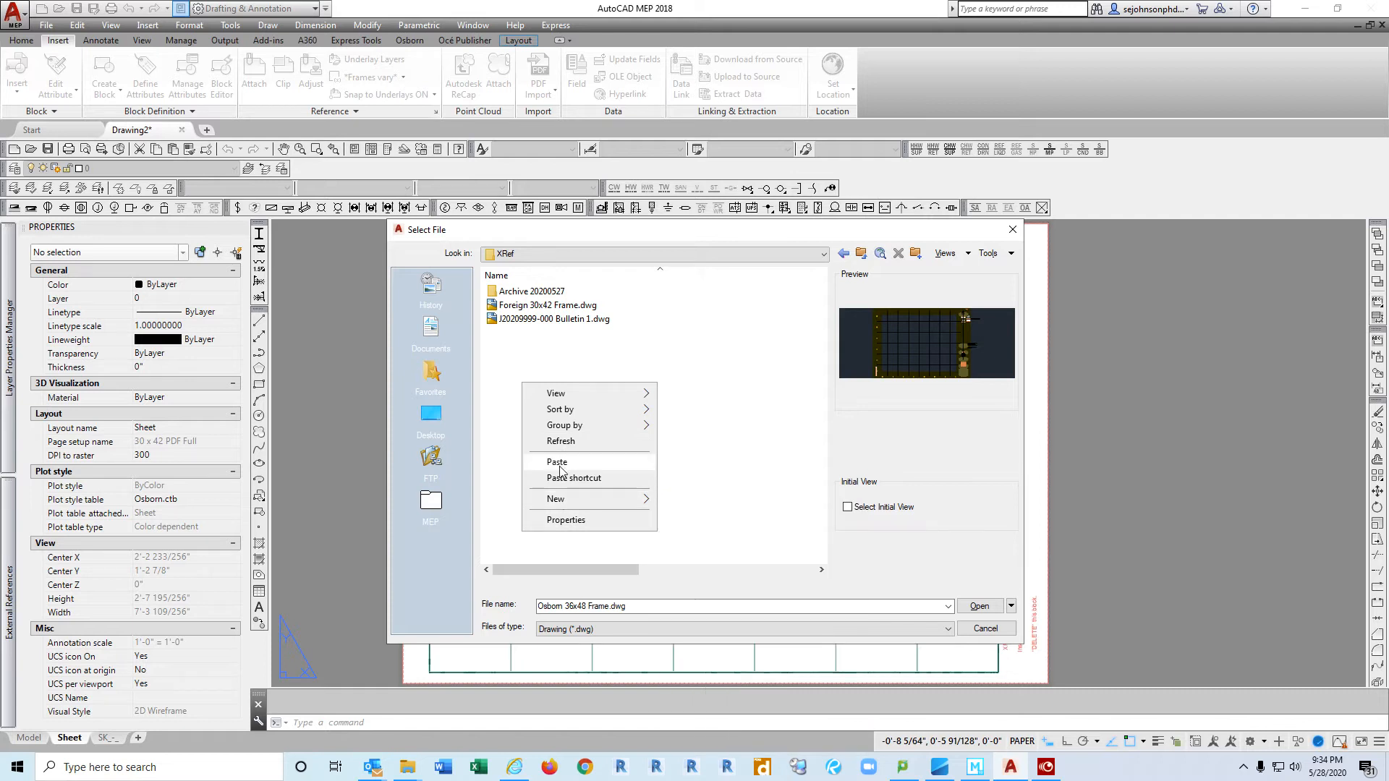
{"action": "left_click", "coordinate": [558, 463]}
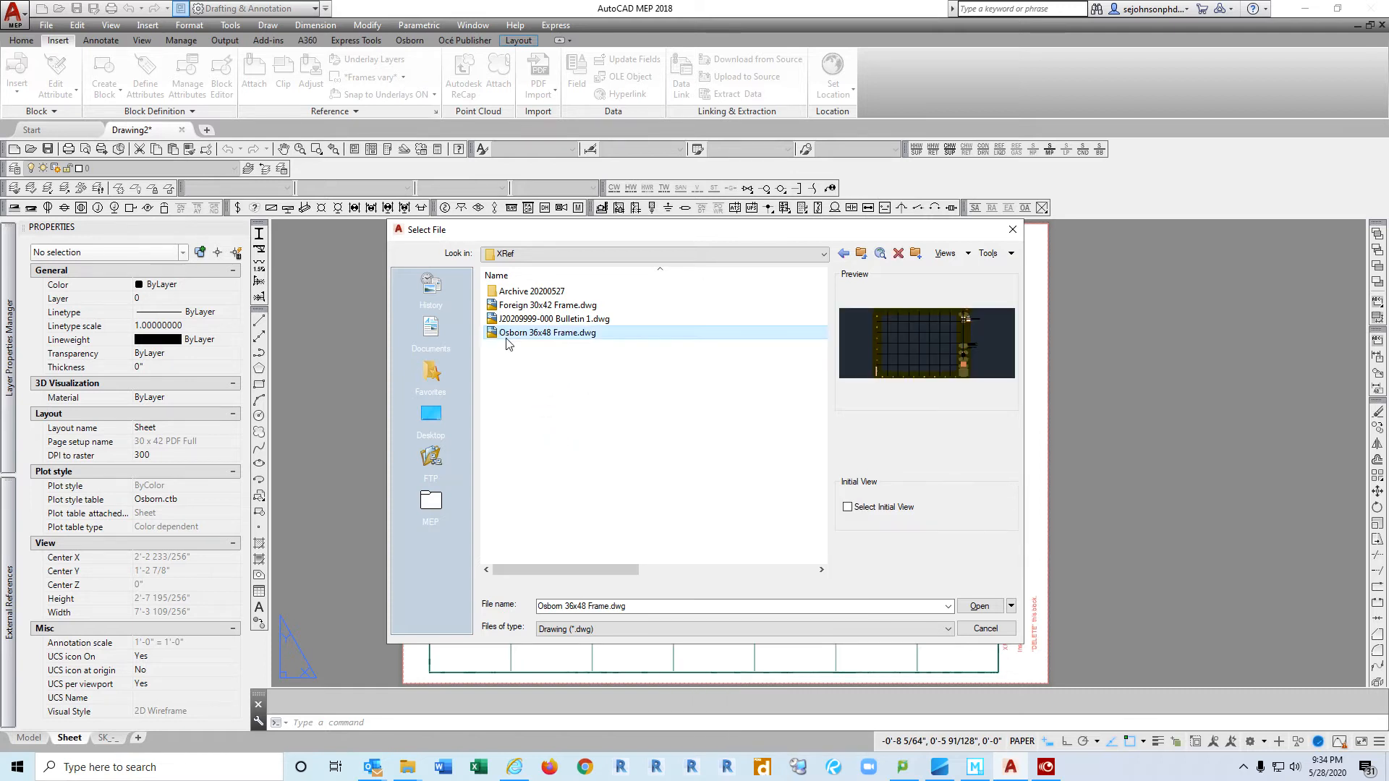
{"action": "left_click", "coordinate": [501, 334]}
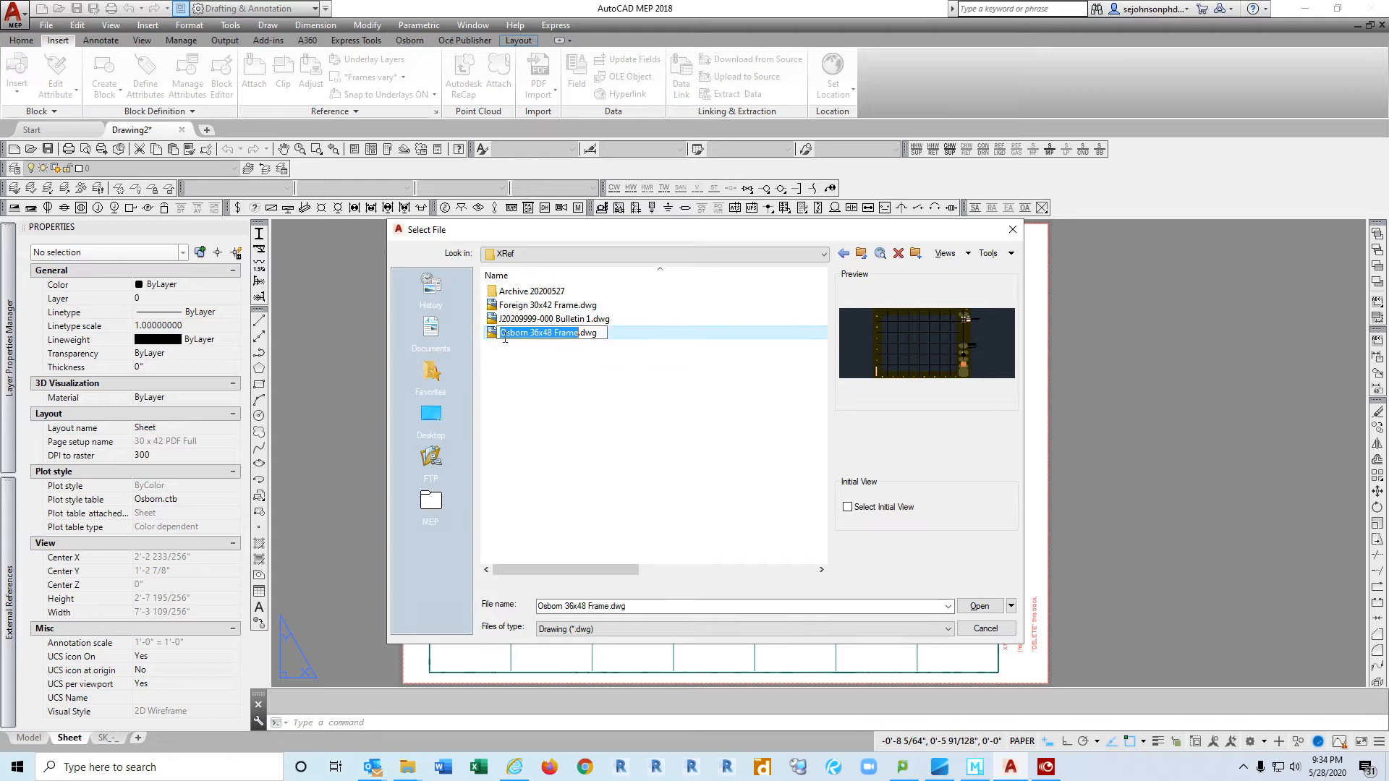
{"action": "left_click", "coordinate": [501, 333]}
{"action": "type", "text": "j2020"}
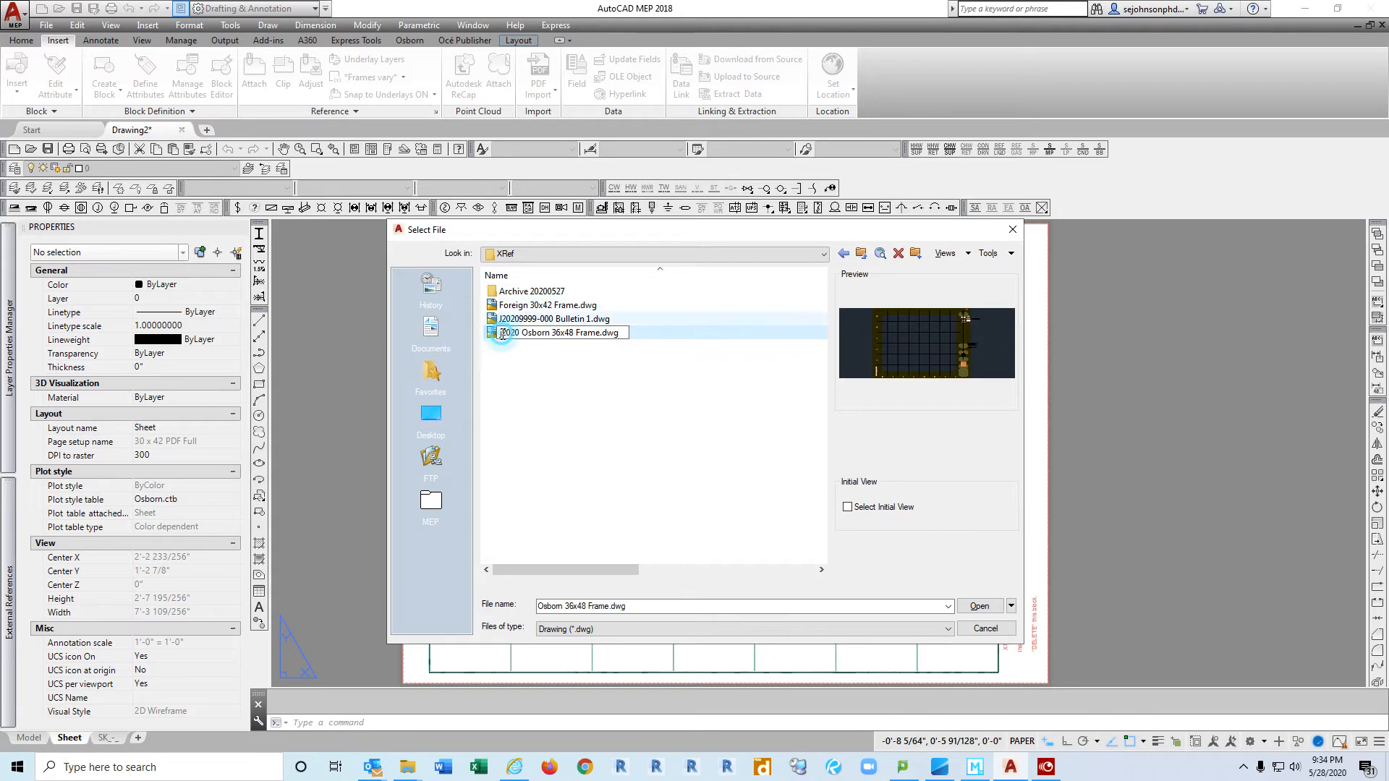
{"action": "key", "text": "Delete"}
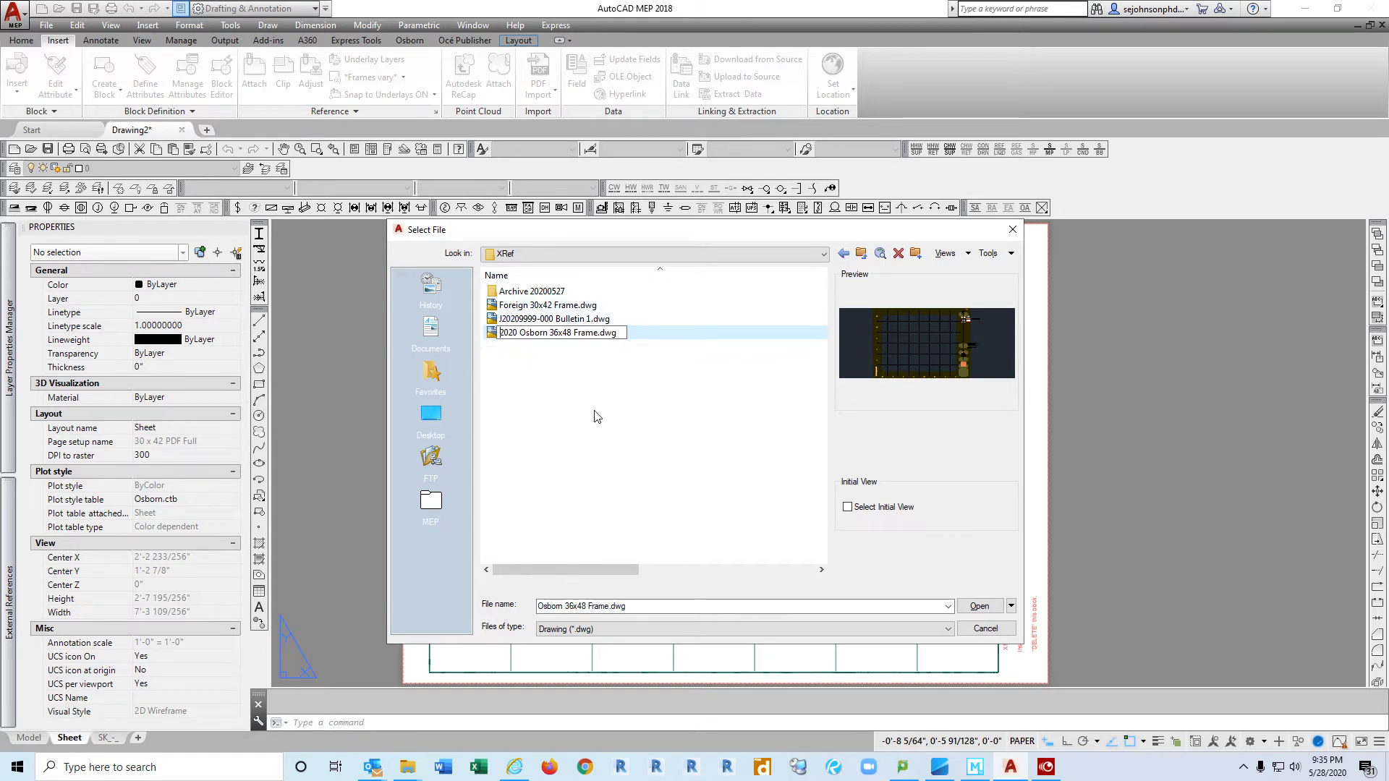
{"action": "type", "text": "J"}
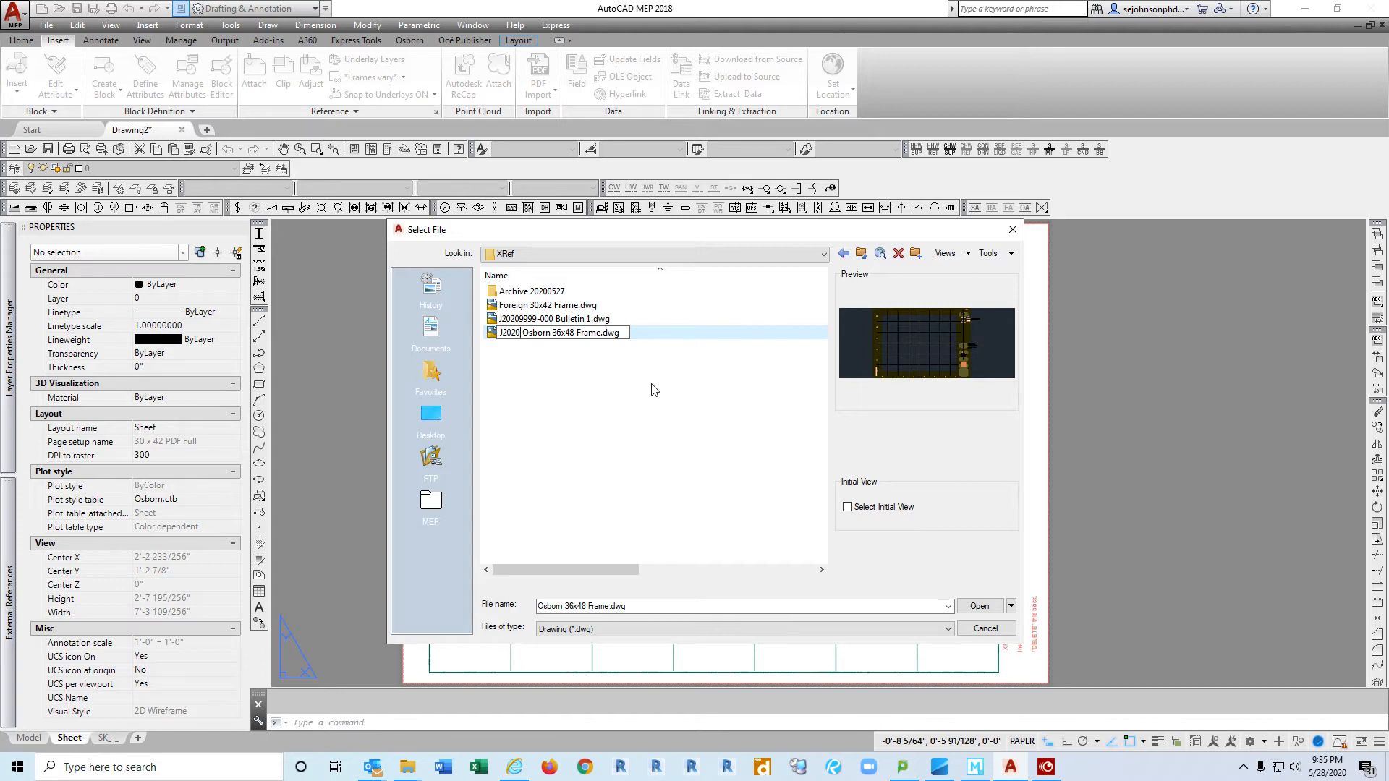
{"action": "type", "text": "999"}
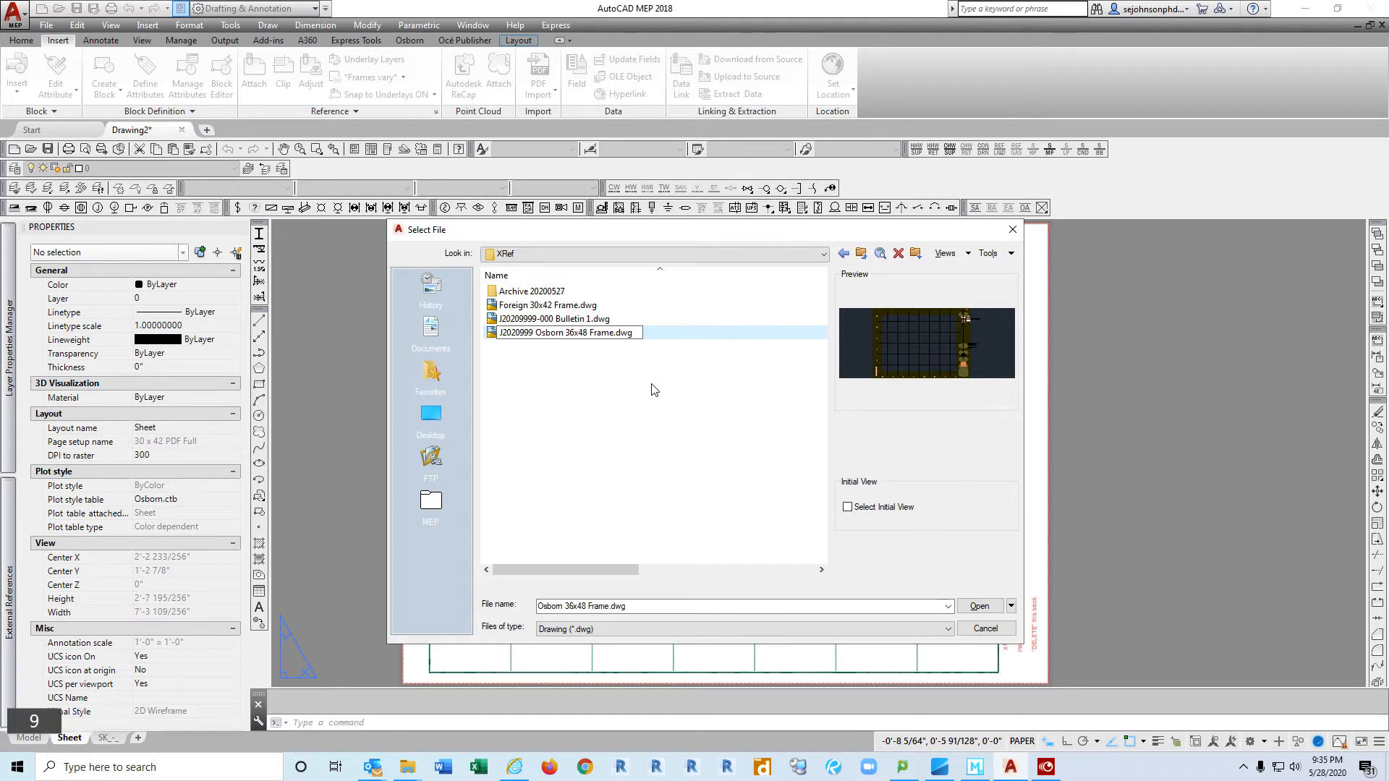
{"action": "type", "text": "9"}
{"action": "key", "text": "Delete"}
{"action": "type", "text": "-000"}
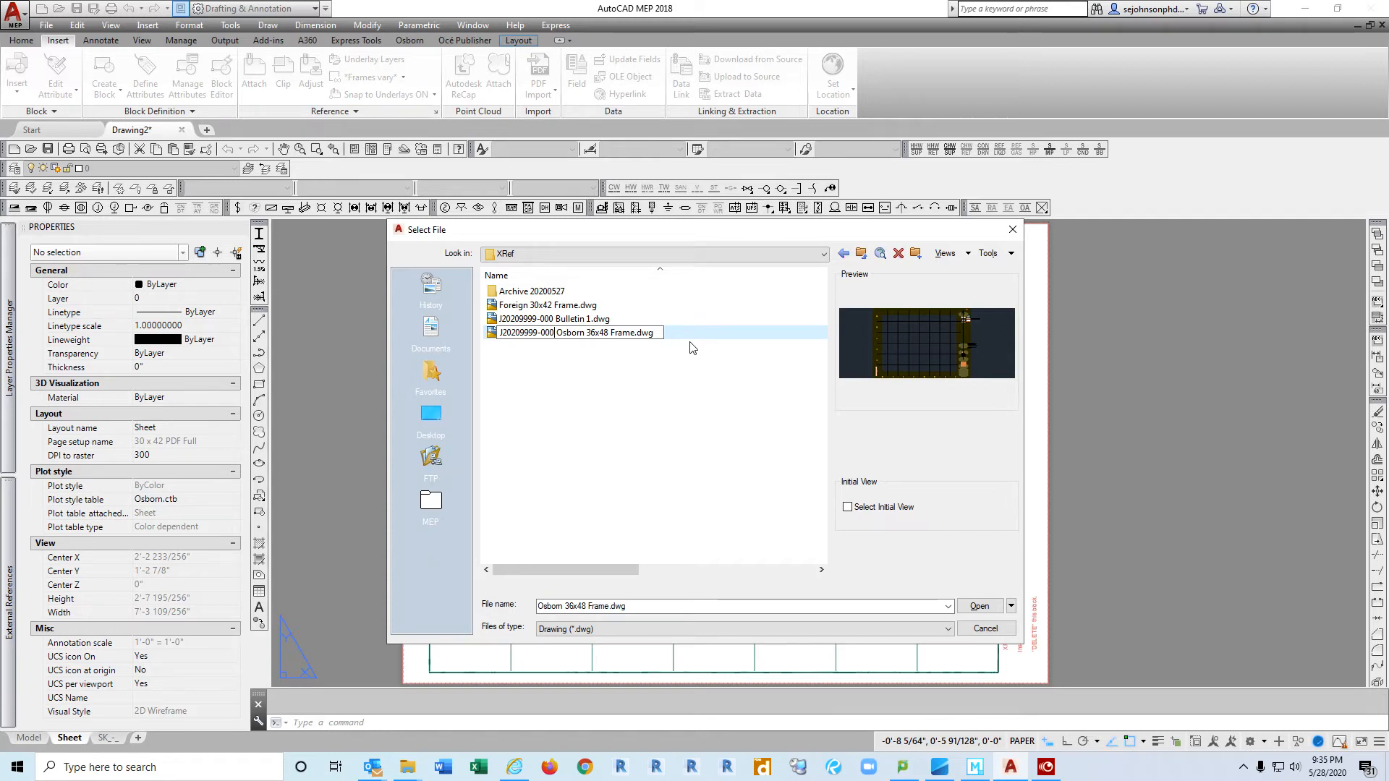
{"action": "left_click", "coordinate": [624, 448]}
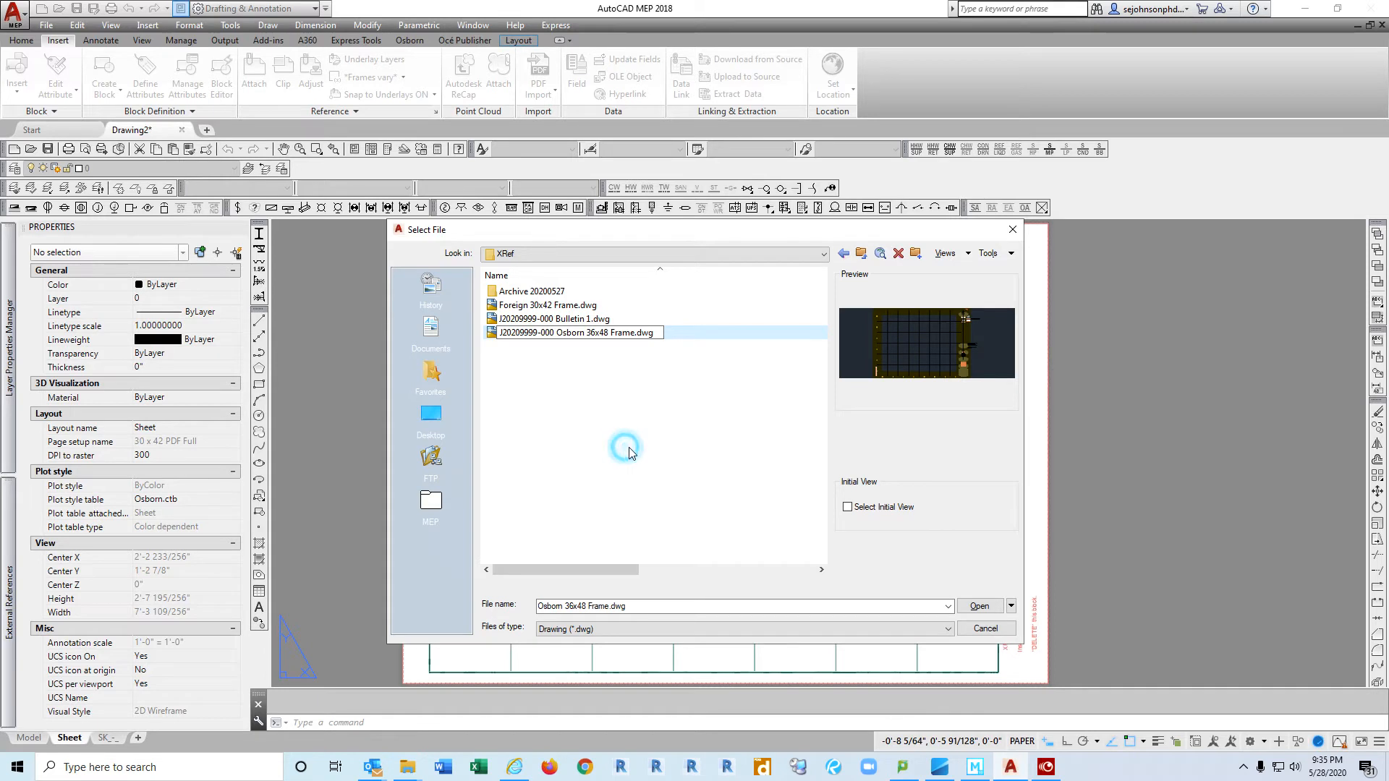
{"action": "left_click", "coordinate": [980, 607]}
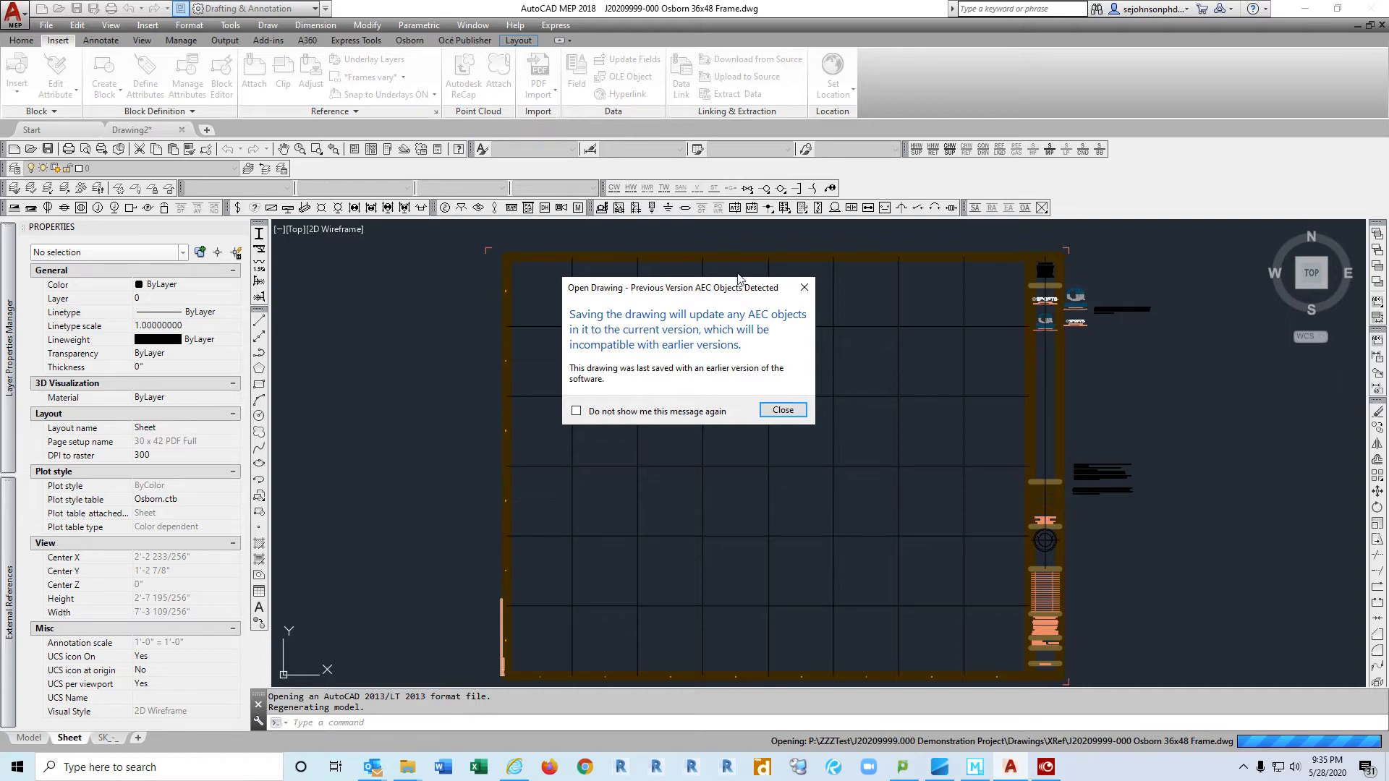
{"action": "left_click", "coordinate": [784, 408]}
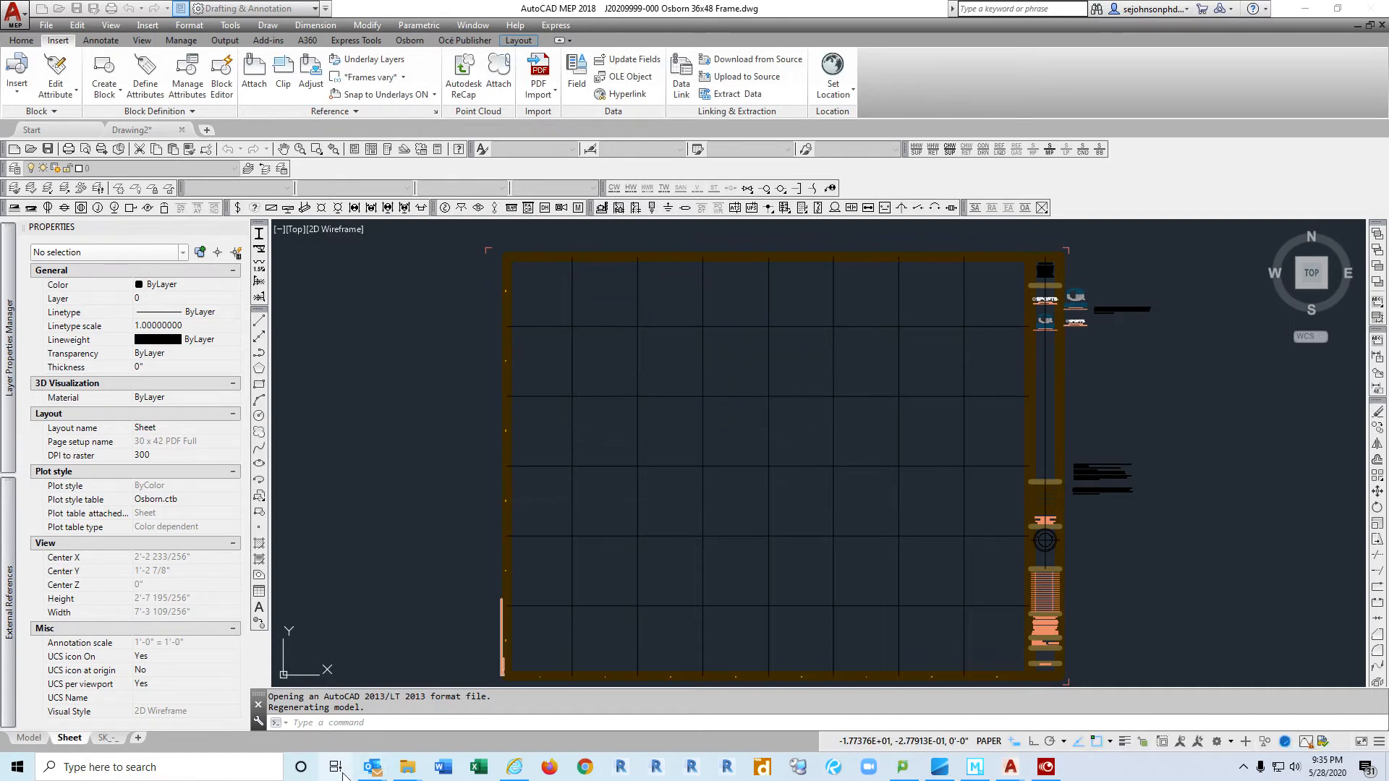
Step: Bring up the STB frames folder to review the available frame, attribute and logo files, and return to the frame drawing
{"action": "mouse_move", "coordinate": [407, 767]}
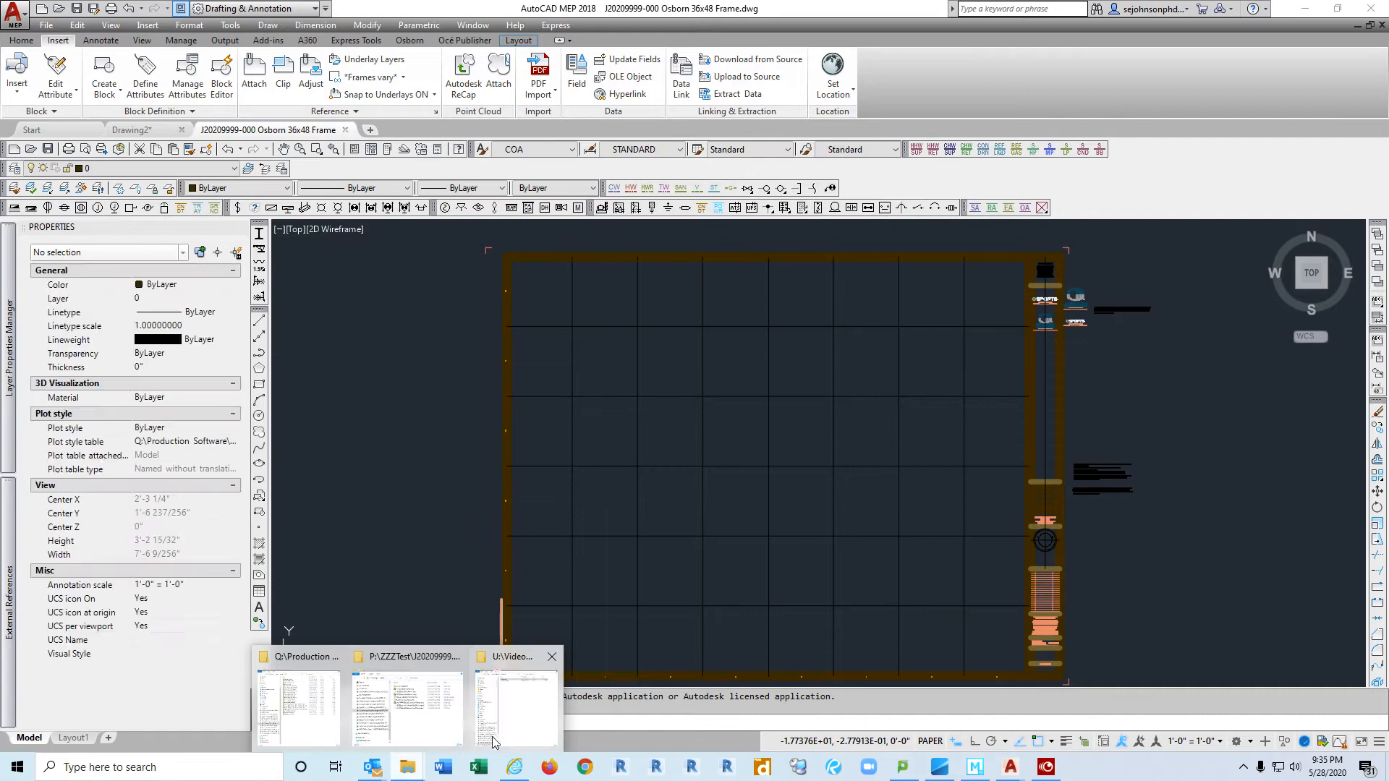
{"action": "mouse_move", "coordinate": [510, 671]}
{"action": "mouse_move", "coordinate": [445, 714]}
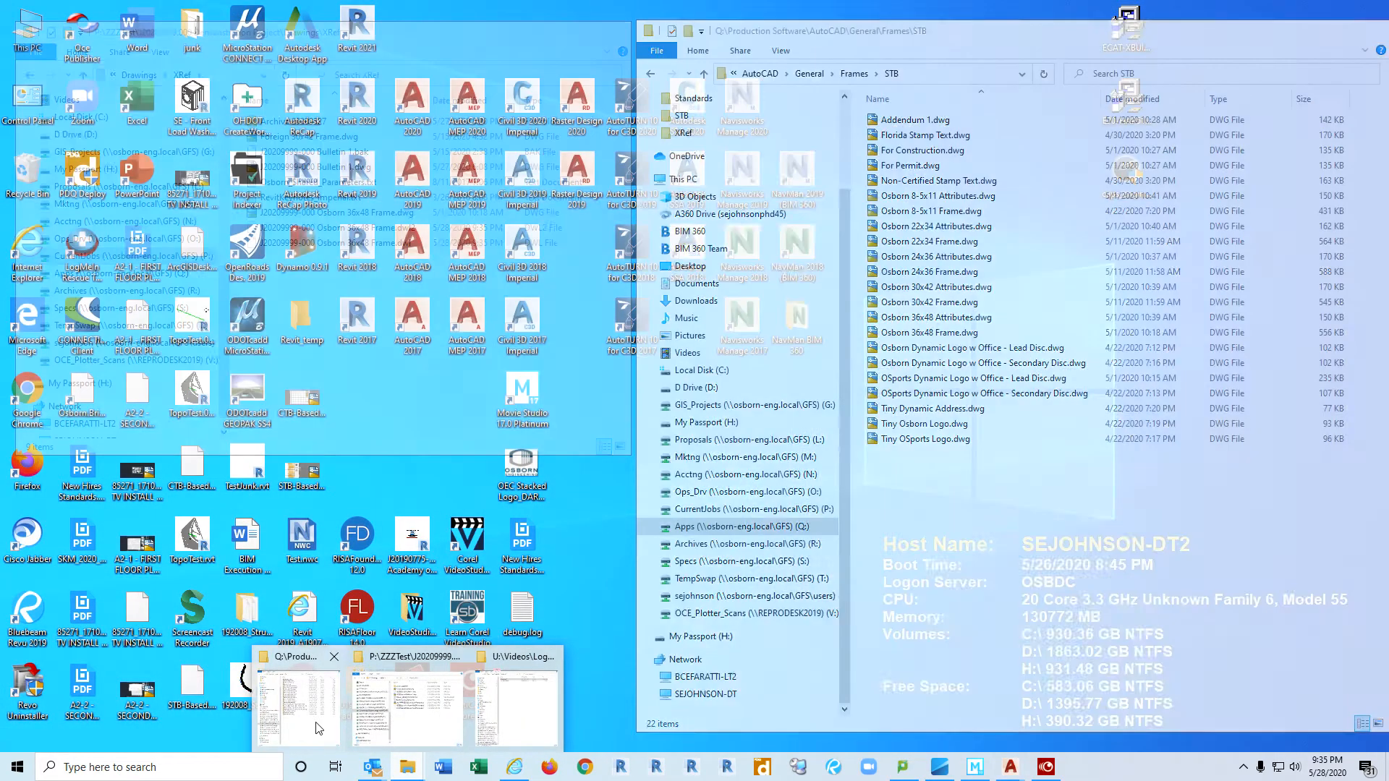
{"action": "left_click", "coordinate": [298, 709]}
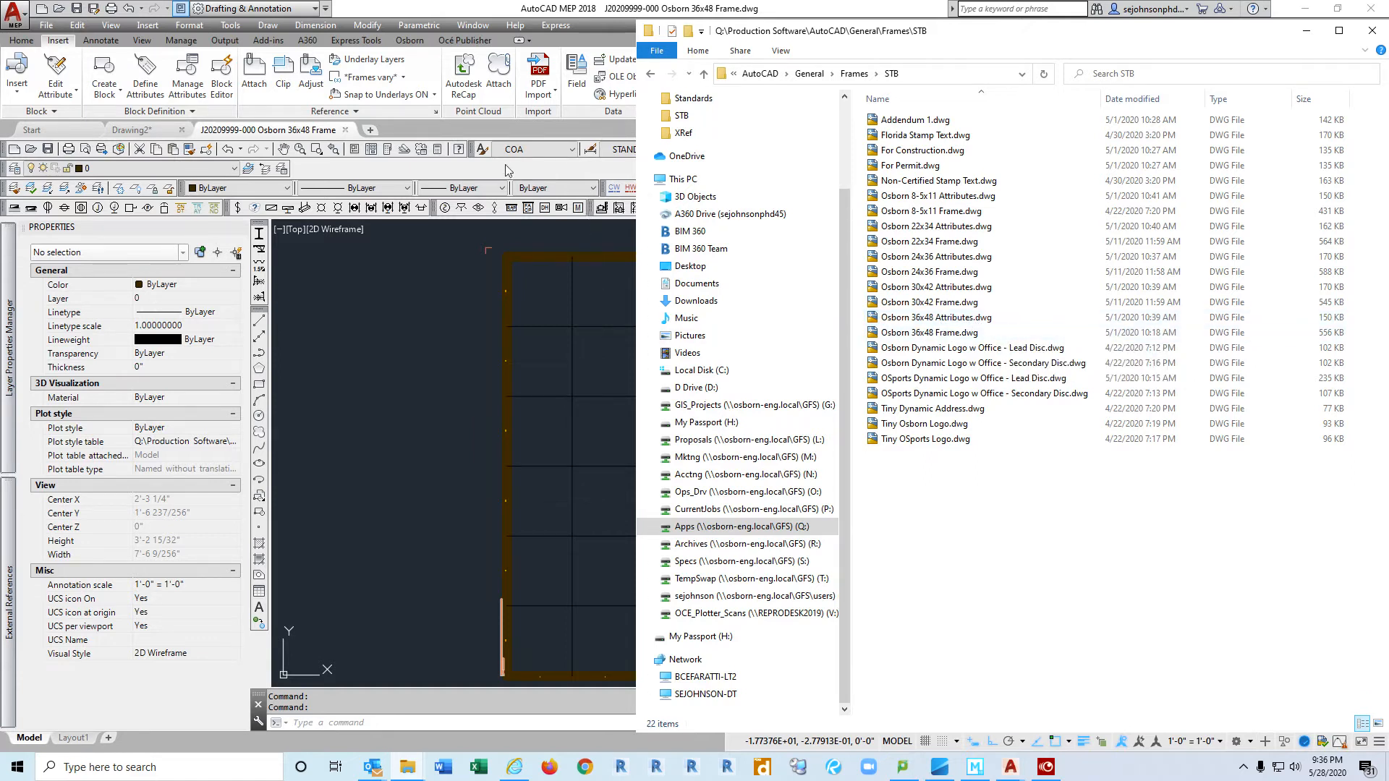
{"action": "left_click", "coordinate": [553, 166]}
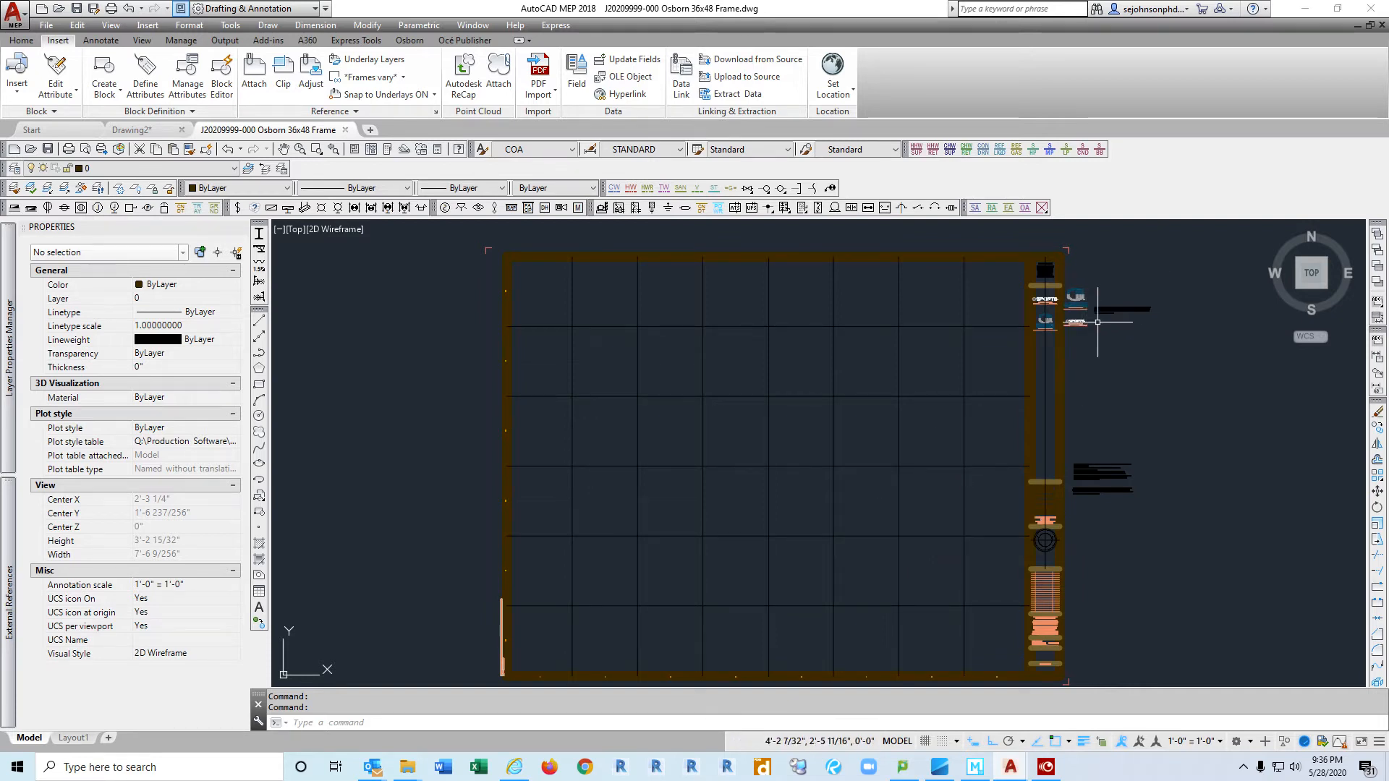
Step: Erase the two spare logos, Osborn Engineering and OSports, placed outside the frame beside the title block strip
{"action": "scroll", "coordinate": [1067, 305], "scroll_direction": "up", "scroll_amount": 5}
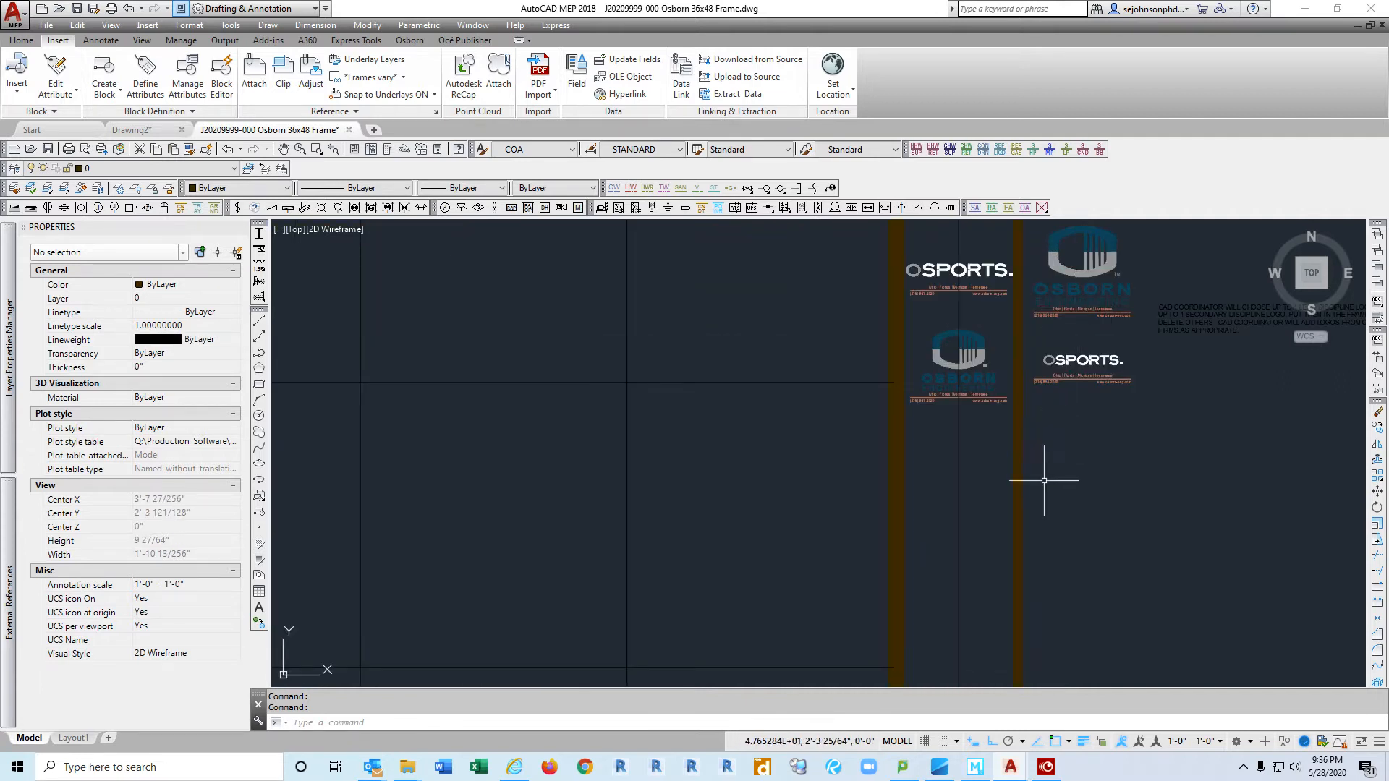
{"action": "middle_click_drag", "start_coordinate": [1152, 439], "coordinate": [1104, 546]}
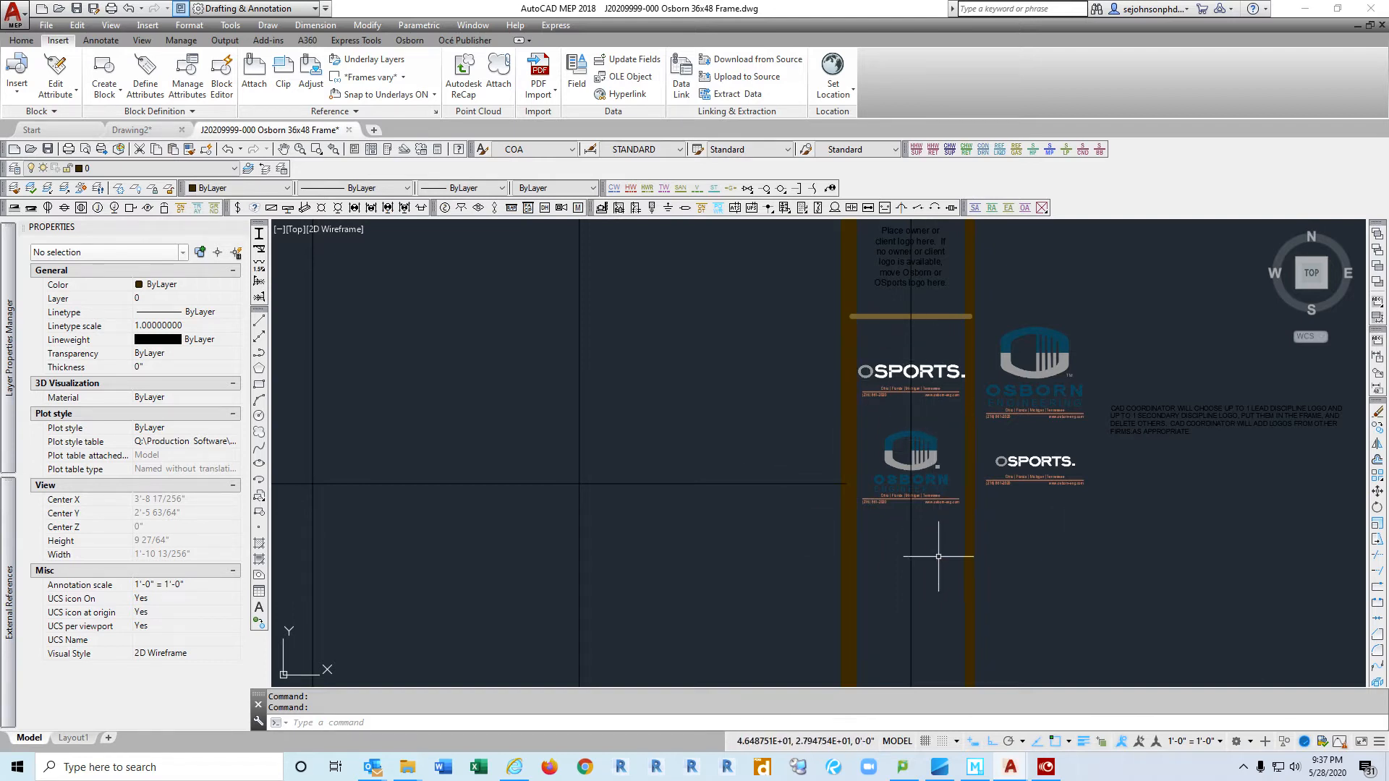
{"action": "mouse_move", "coordinate": [975, 767]}
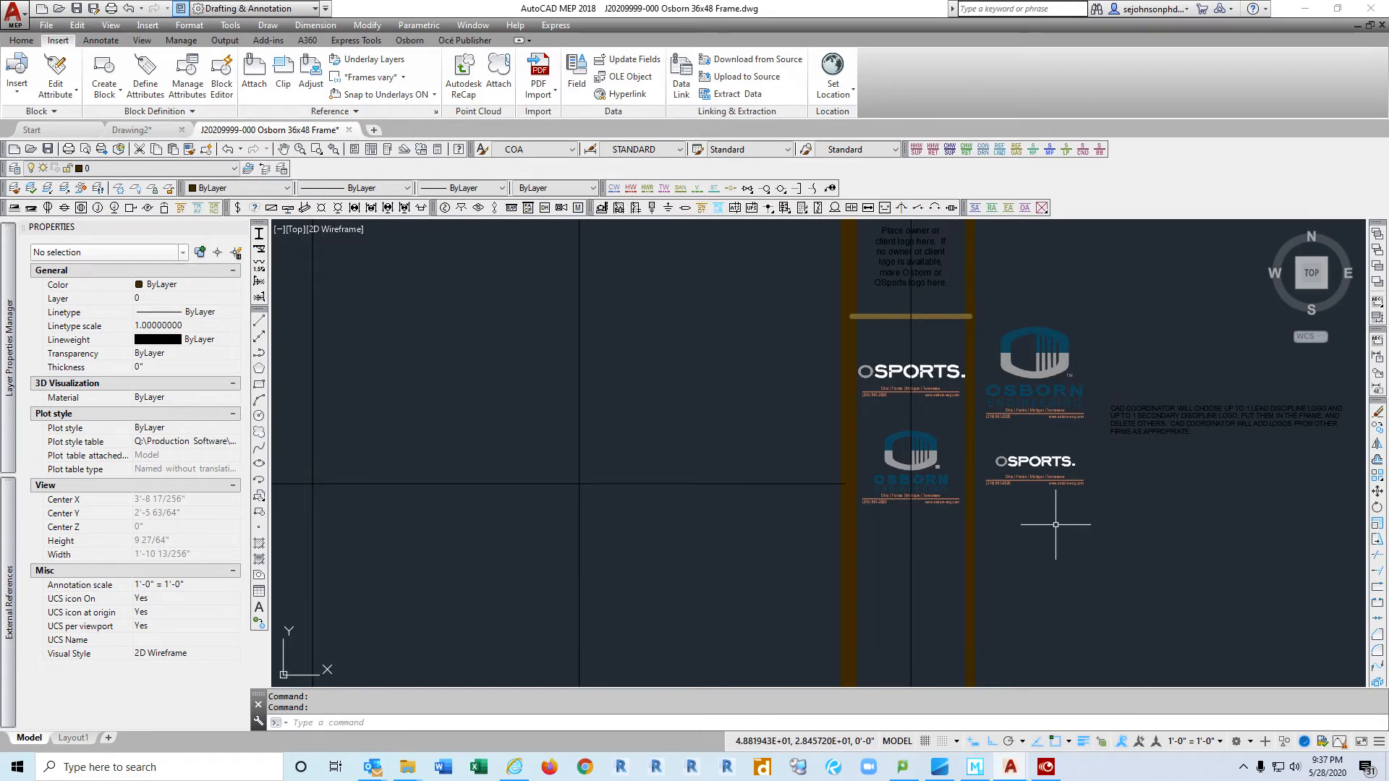
{"action": "mouse_move", "coordinate": [1066, 520]}
{"action": "left_mouse_down"}
{"action": "mouse_move", "coordinate": [1017, 279]}
{"action": "mouse_move", "coordinate": [1042, 280]}
{"action": "left_mouse_up"}
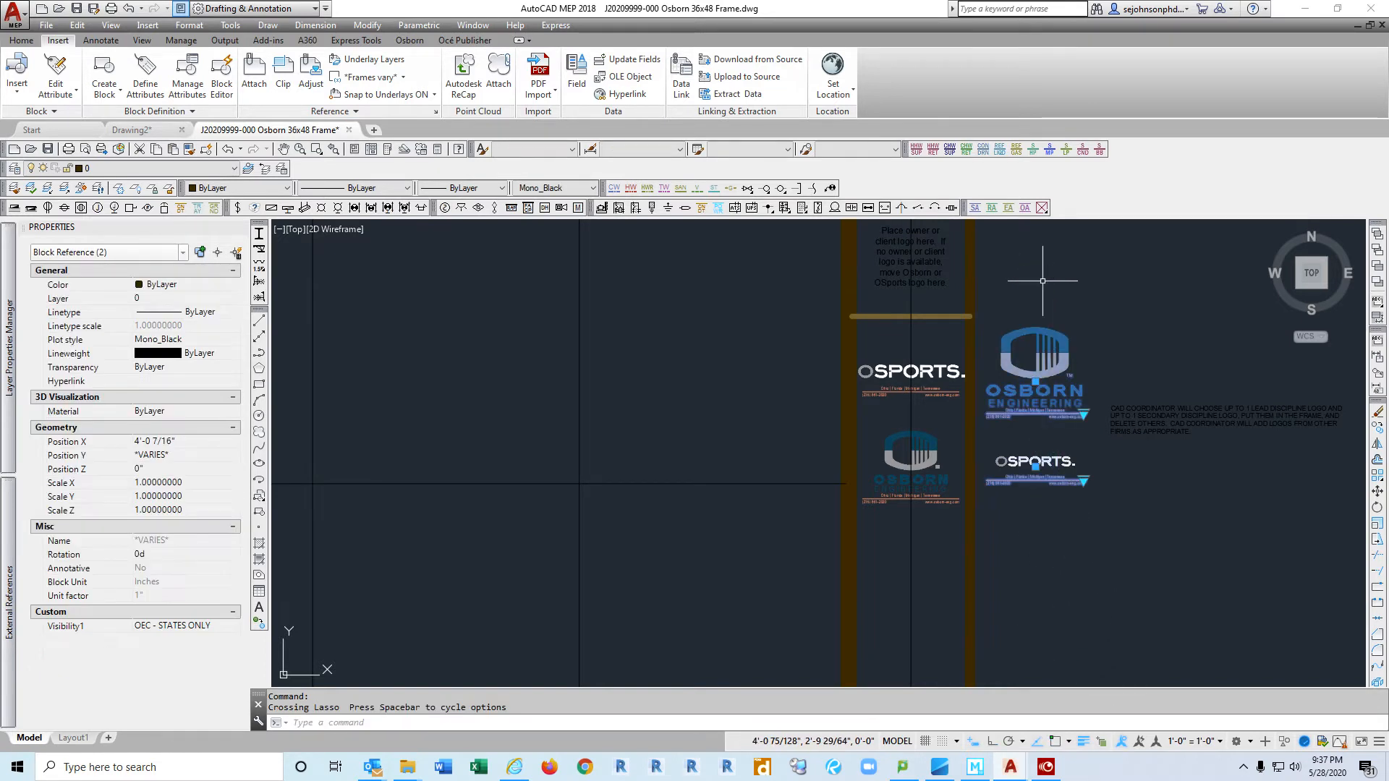
{"action": "key", "text": "Delete"}
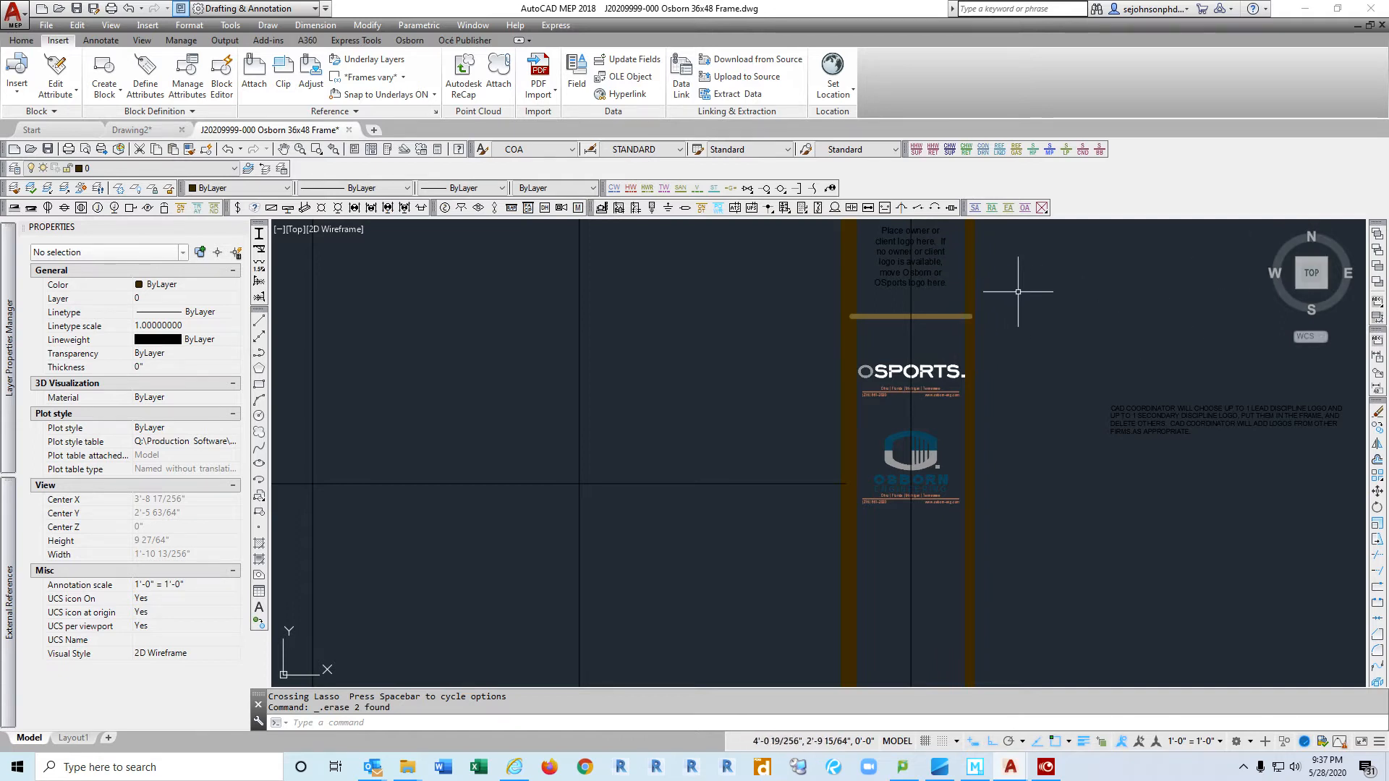
Step: Move the OSports logo up the title block's vertical centreline into the owner or client logo space, using the Nearest snap
{"action": "middle_click_drag", "start_coordinate": [1017, 285], "coordinate": [1012, 371]}
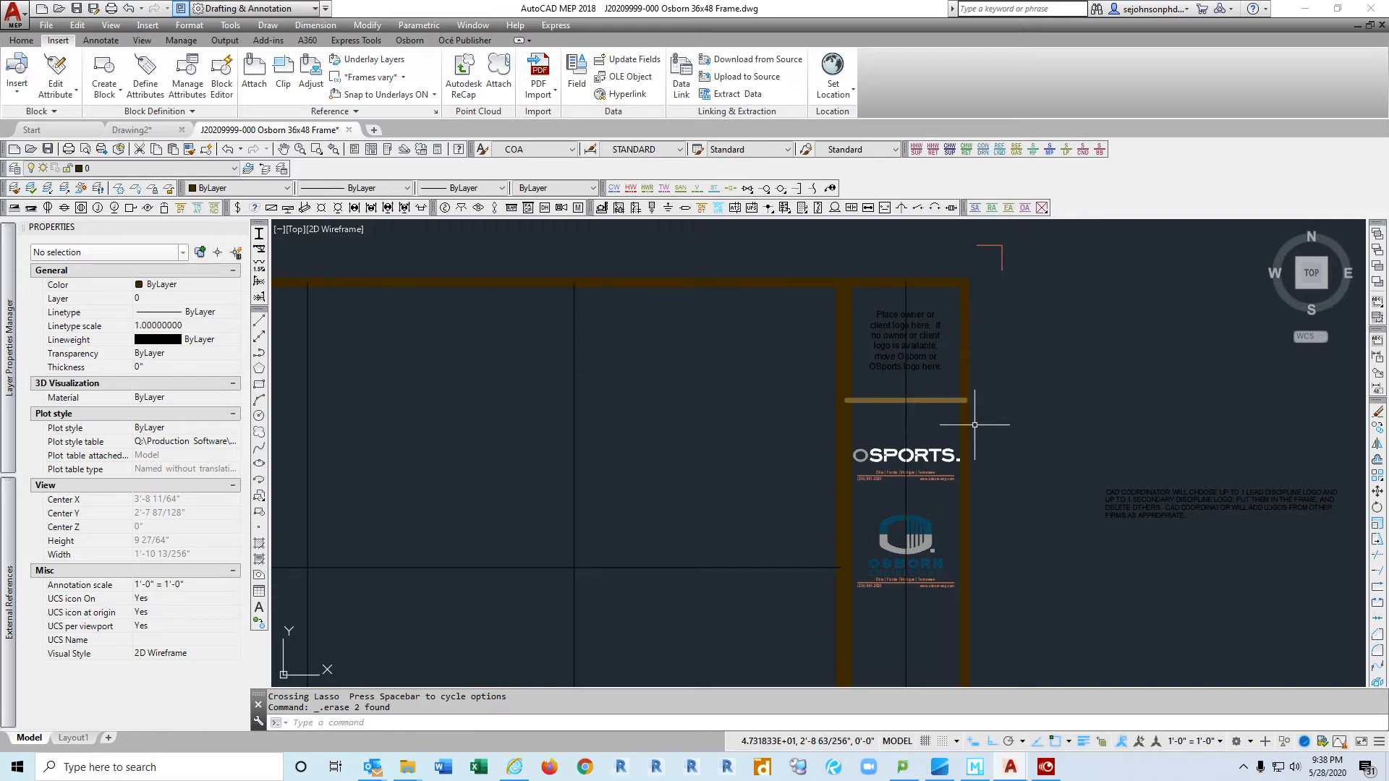
{"action": "left_click", "coordinate": [918, 457]}
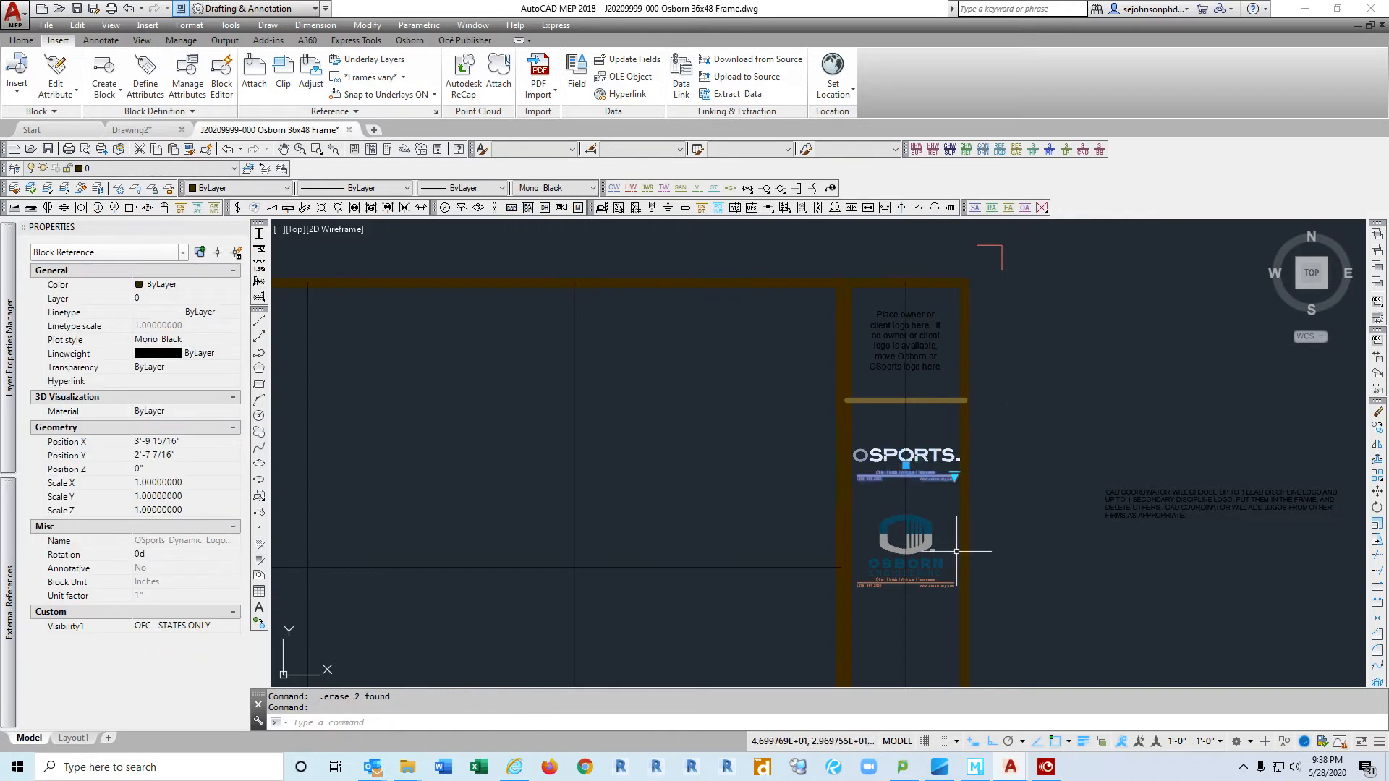
{"action": "left_click", "coordinate": [906, 465]}
{"action": "type", "text": "nea"}
{"action": "key", "text": "Return"}
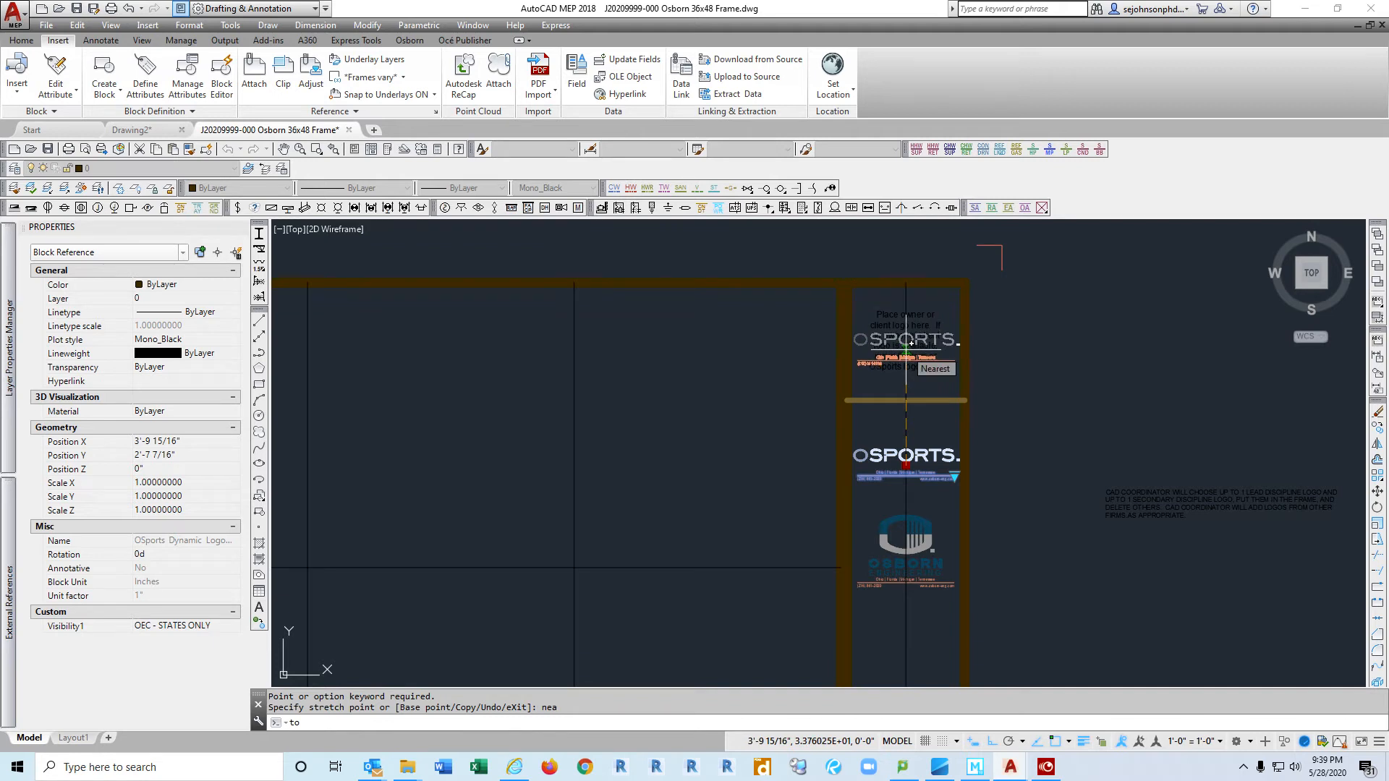
{"action": "left_click", "coordinate": [911, 343]}
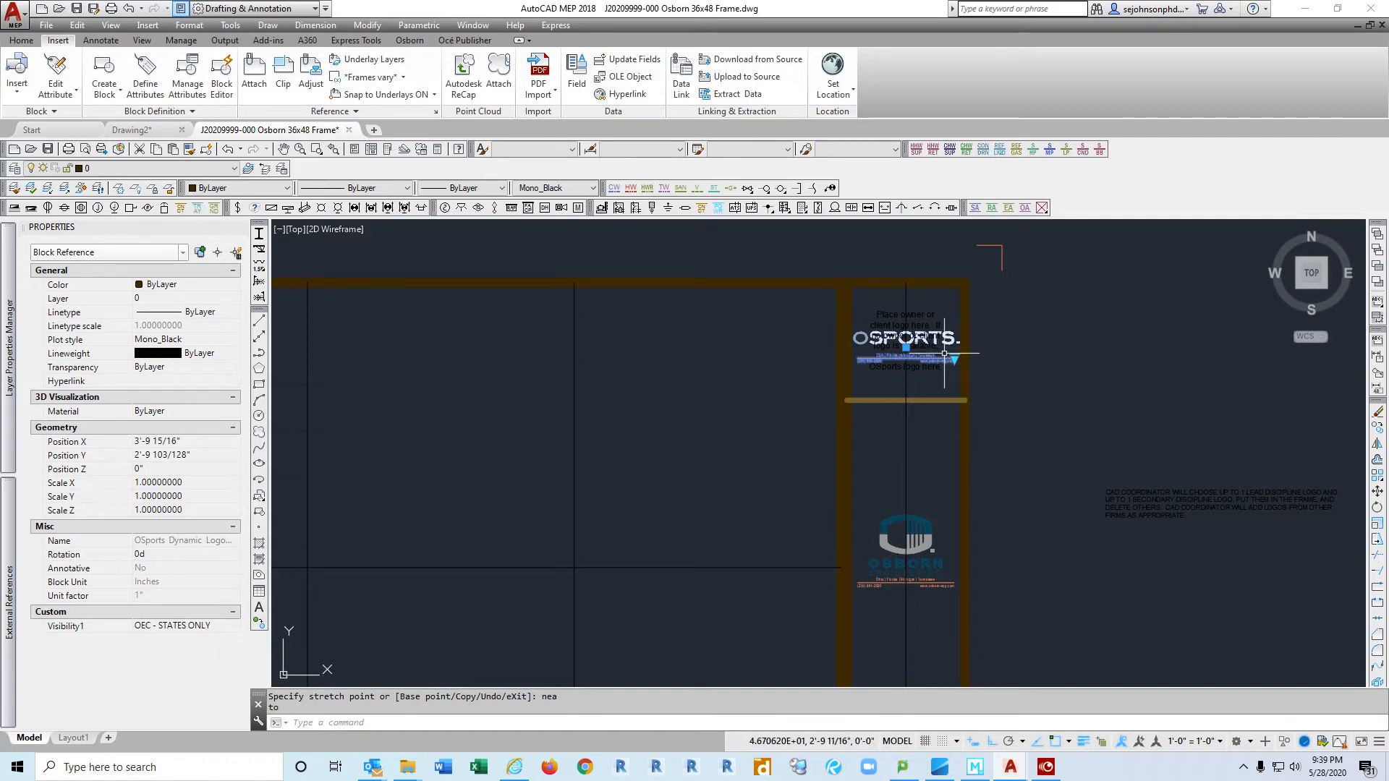
Step: Set the OSports logo's office address visibility to OEC - CLEVELAND
{"action": "scroll", "coordinate": [944, 354], "scroll_direction": "up", "scroll_amount": 3}
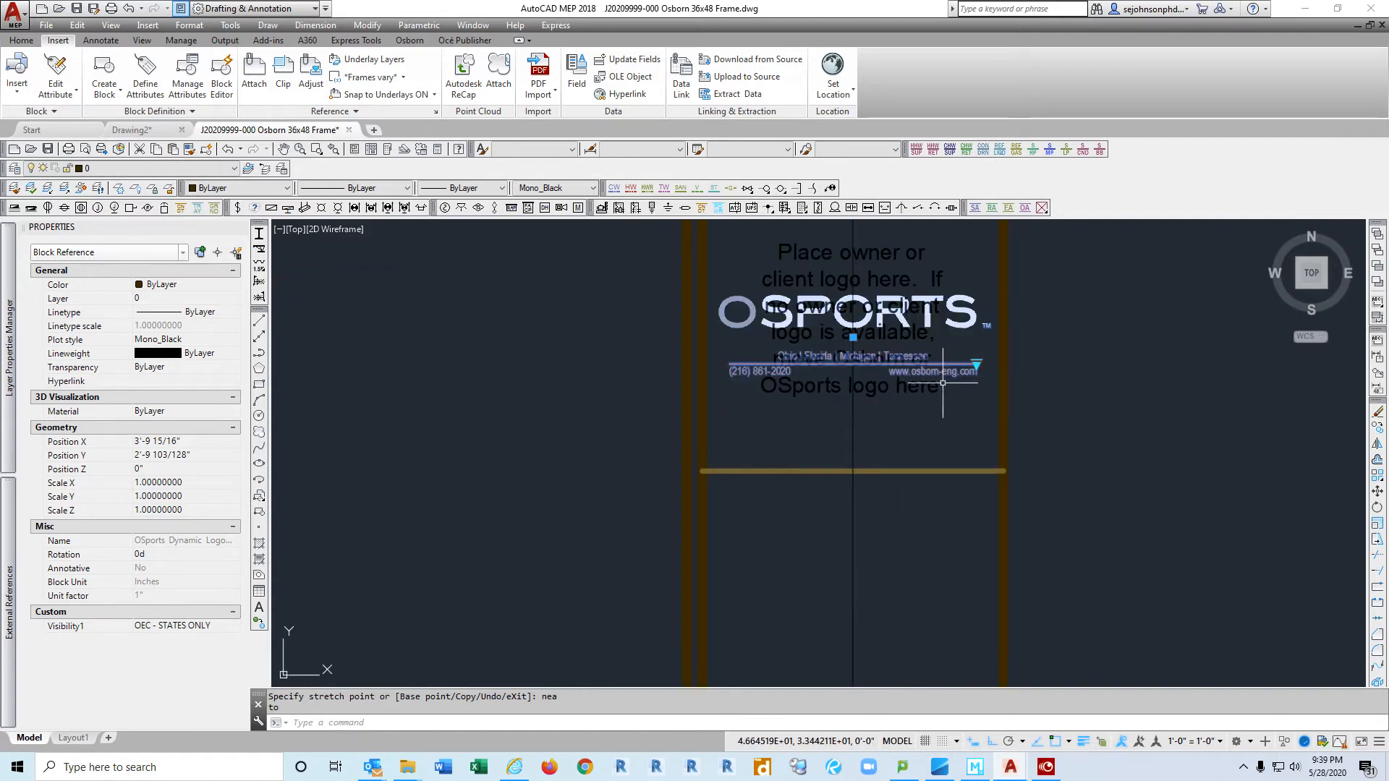
{"action": "left_click", "coordinate": [976, 363]}
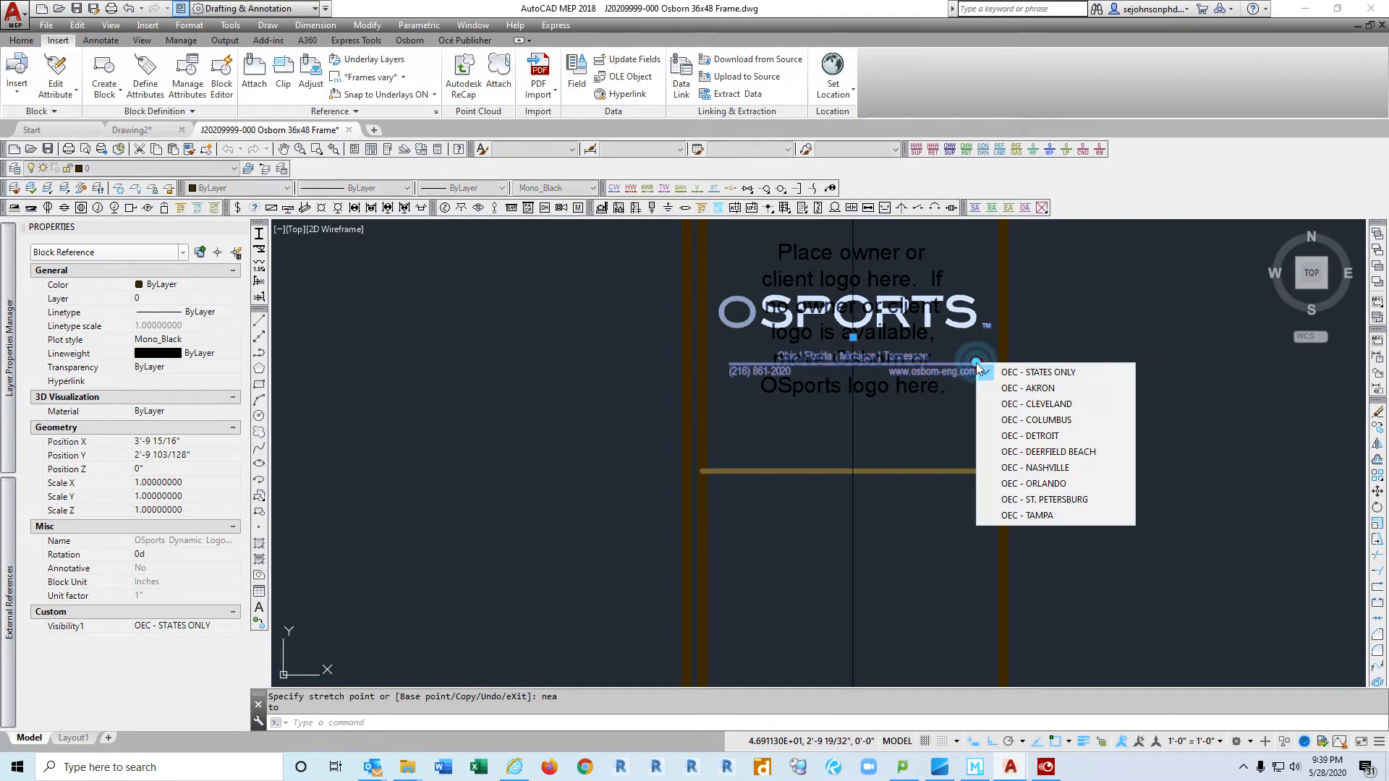
{"action": "left_click", "coordinate": [1027, 405]}
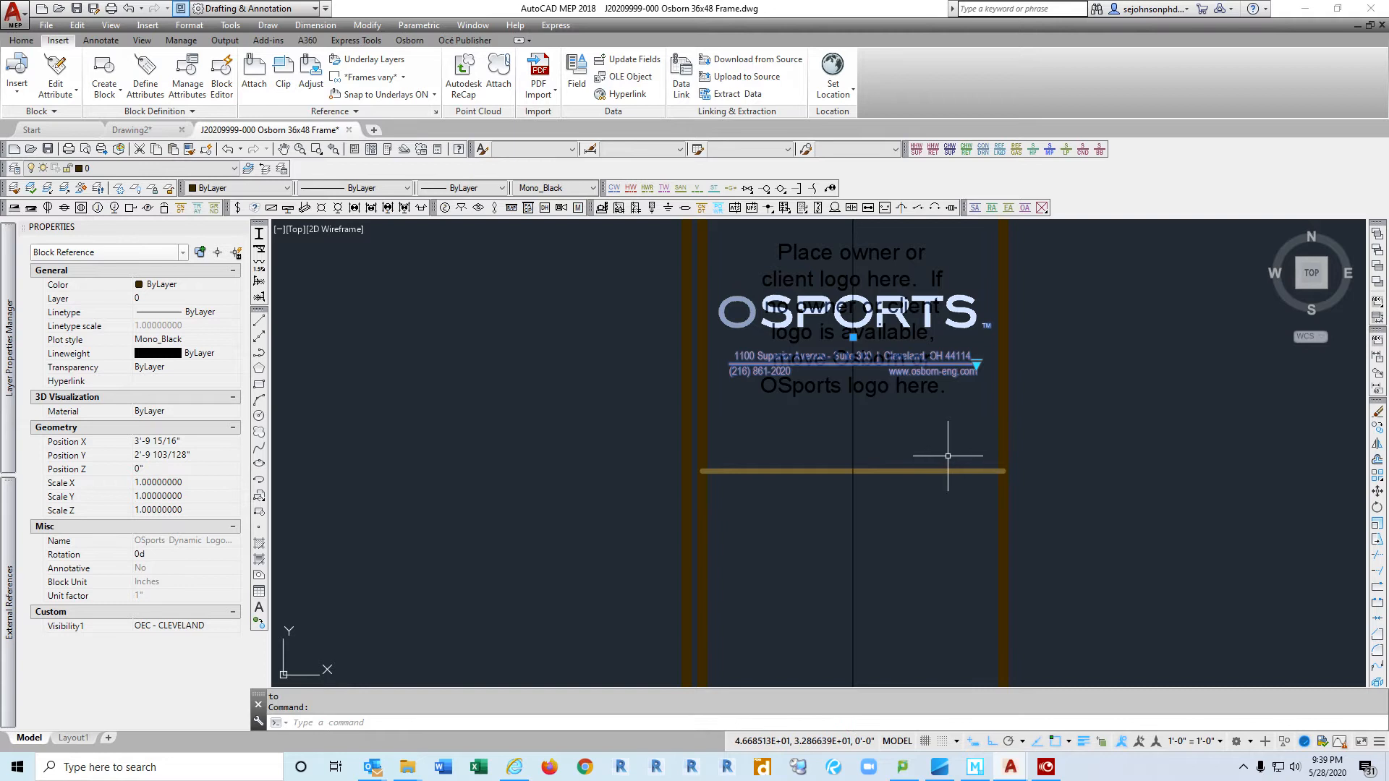
{"action": "scroll", "coordinate": [948, 456], "scroll_direction": "down", "scroll_amount": 2}
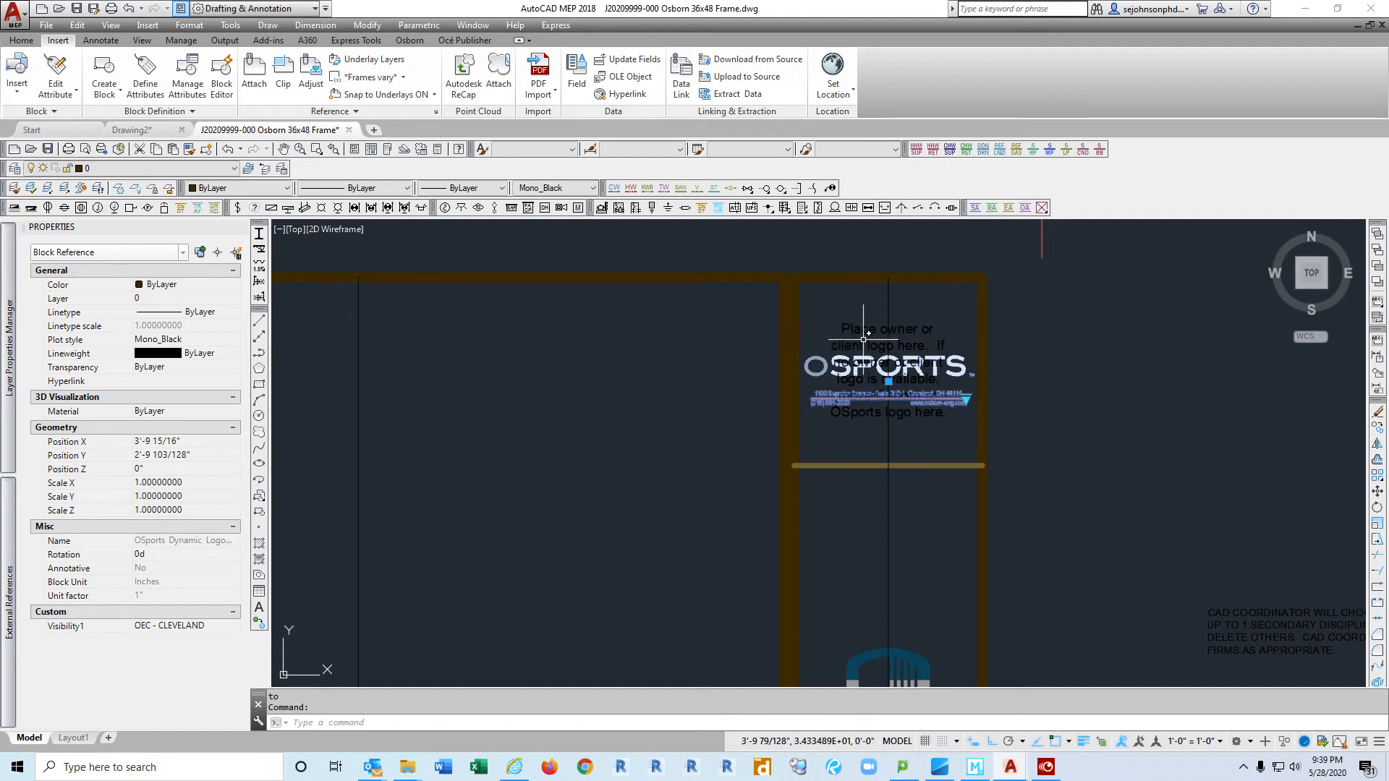
{"action": "scroll", "coordinate": [867, 340], "scroll_direction": "up", "scroll_amount": 4}
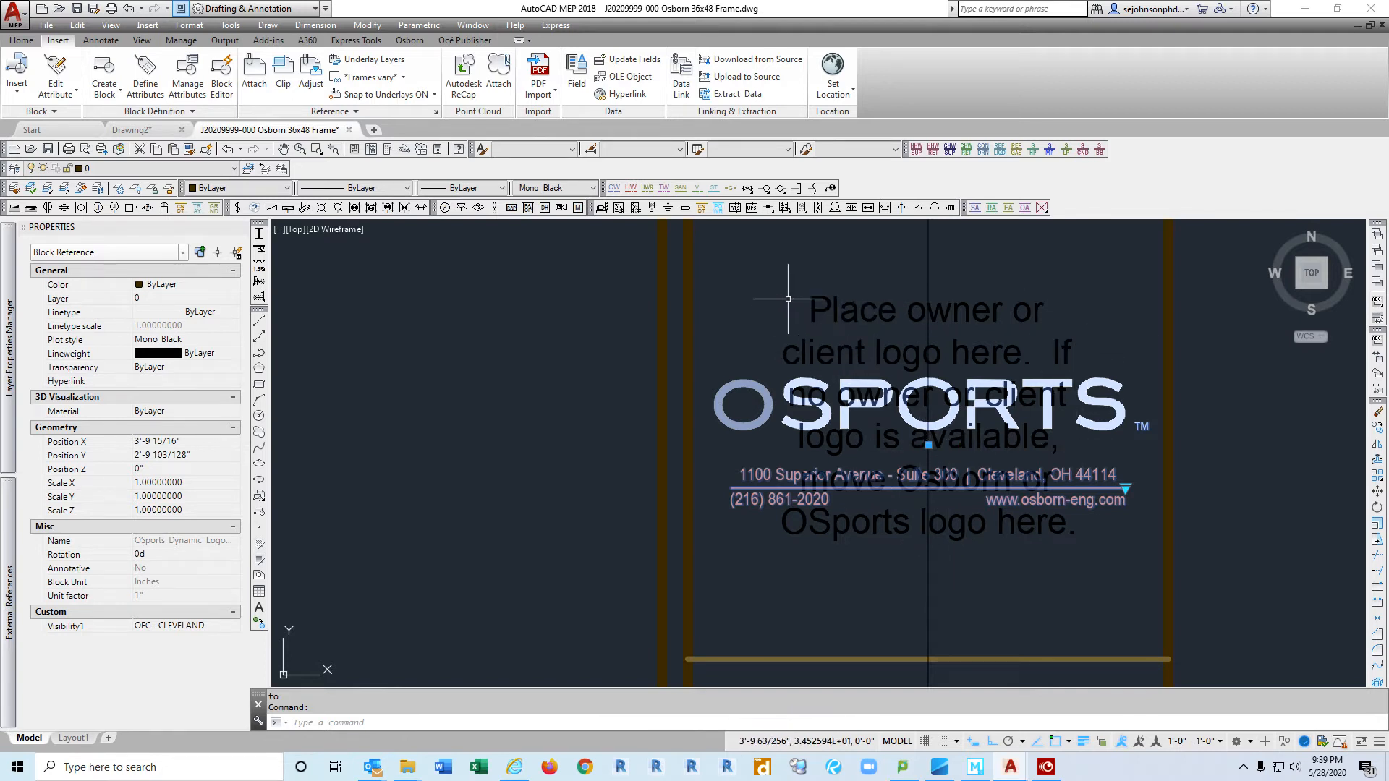
{"action": "scroll", "coordinate": [788, 298], "scroll_direction": "down", "scroll_amount": 2}
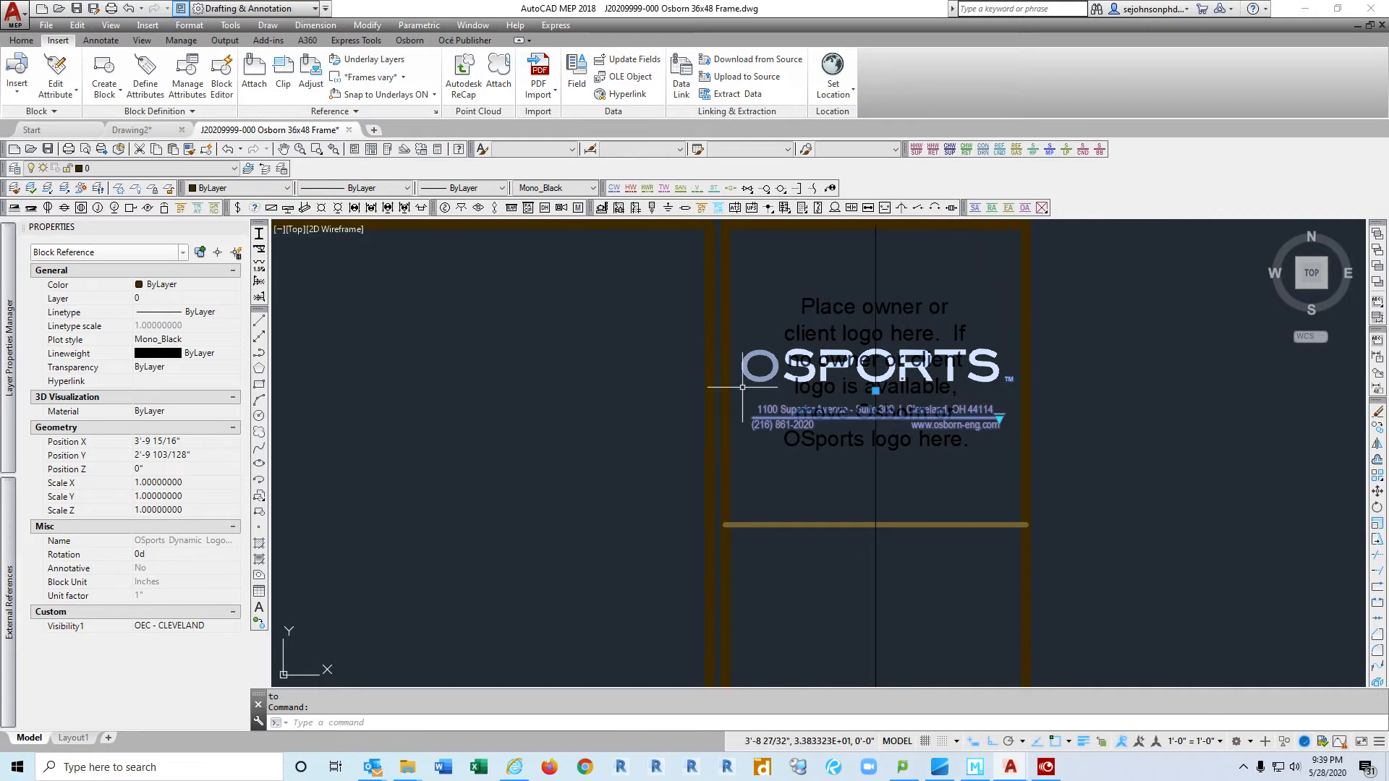
{"action": "scroll", "coordinate": [902, 286], "scroll_direction": "down", "scroll_amount": 2}
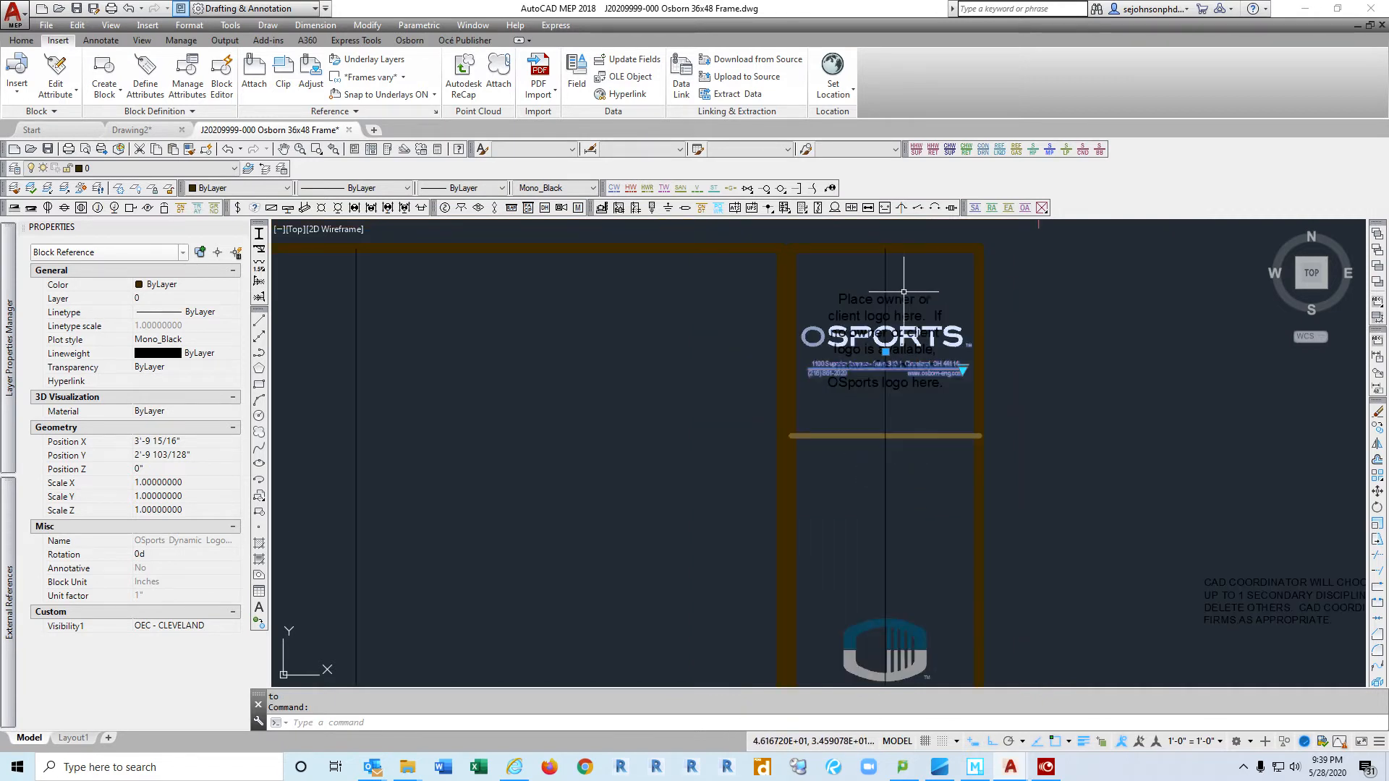
{"action": "scroll", "coordinate": [904, 289], "scroll_direction": "down", "scroll_amount": 2}
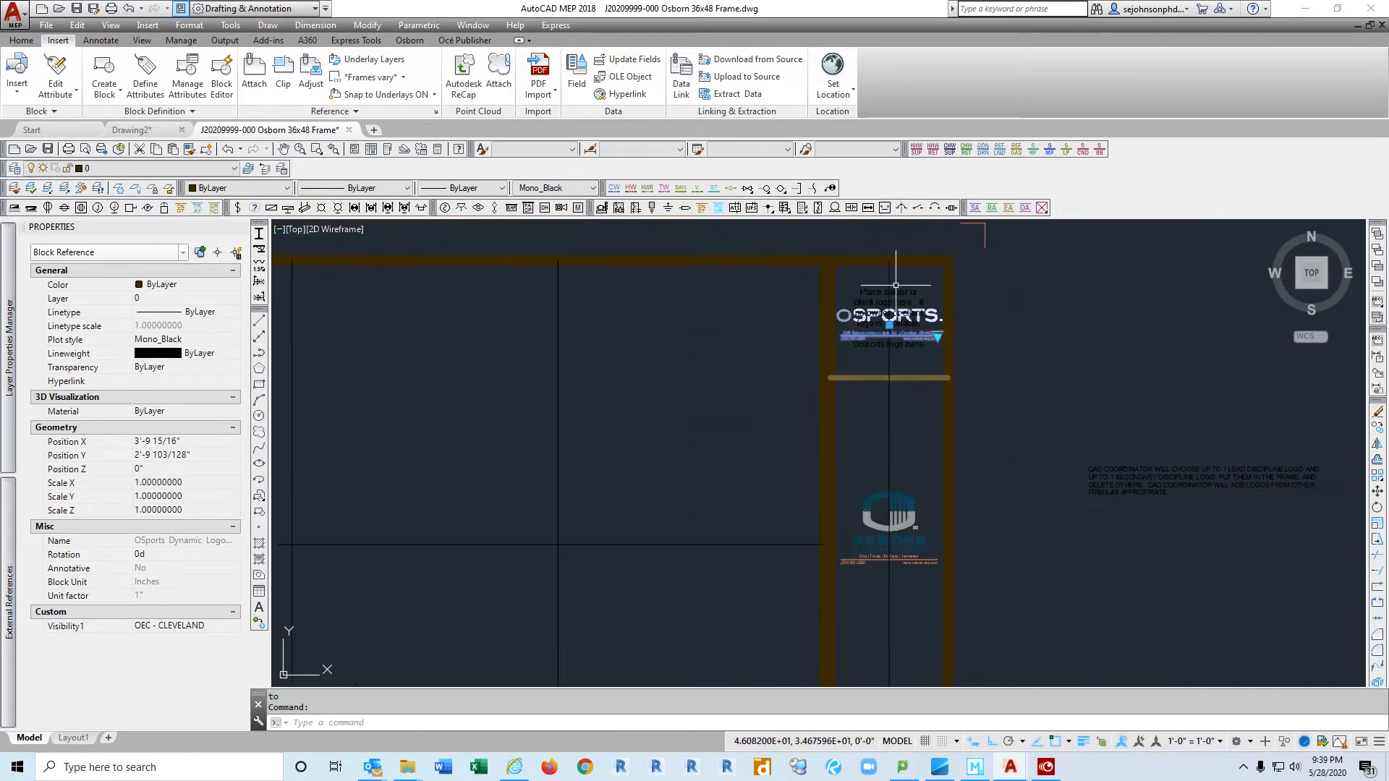
{"action": "left_click", "coordinate": [908, 533]}
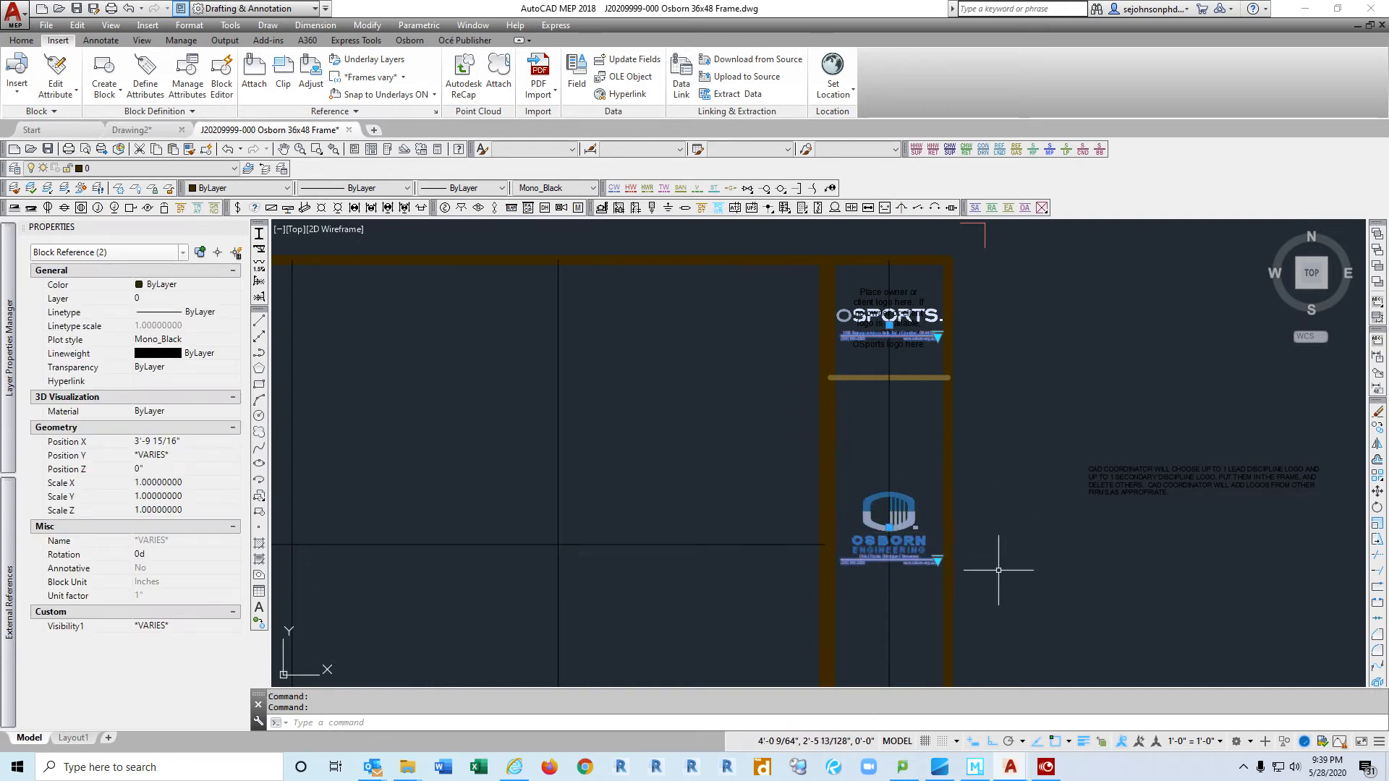
{"action": "left_click", "coordinate": [894, 521]}
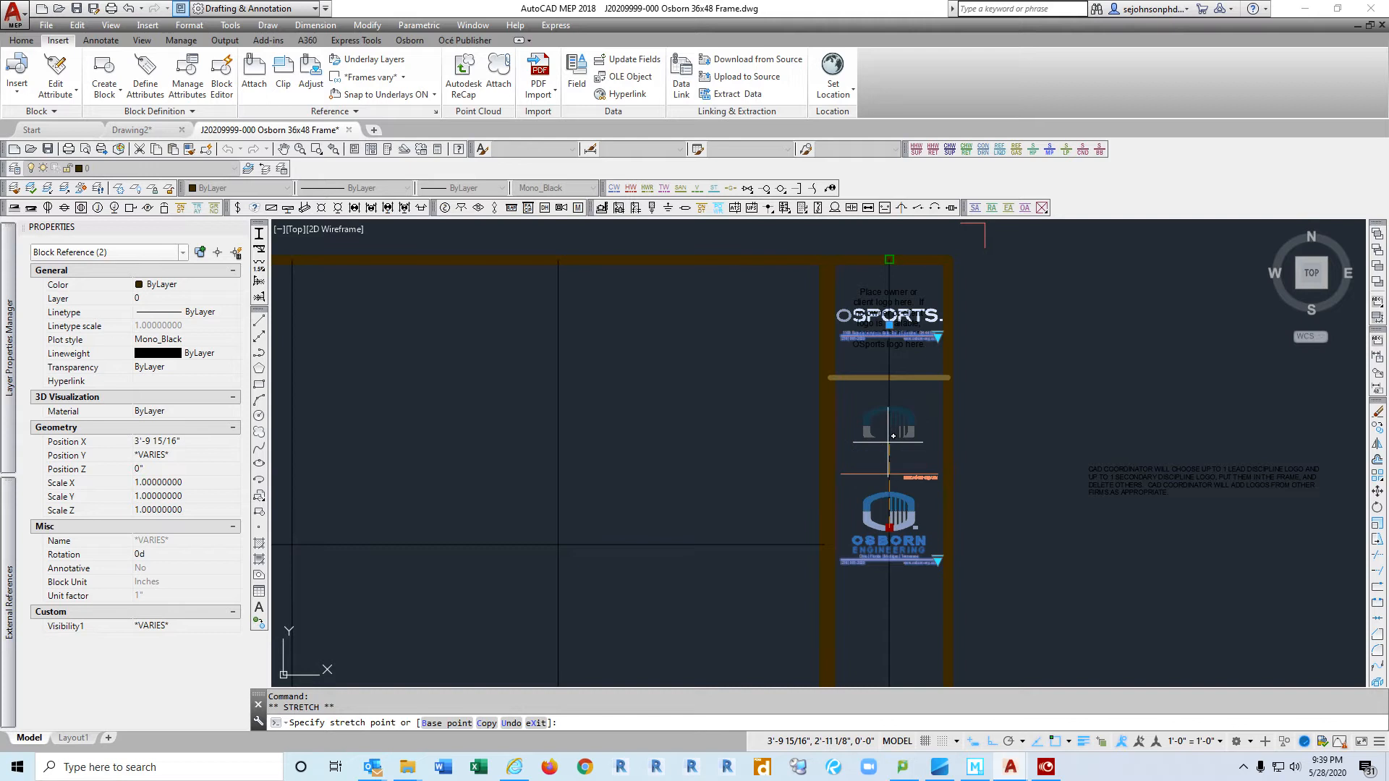
{"action": "key", "text": "Escape"}
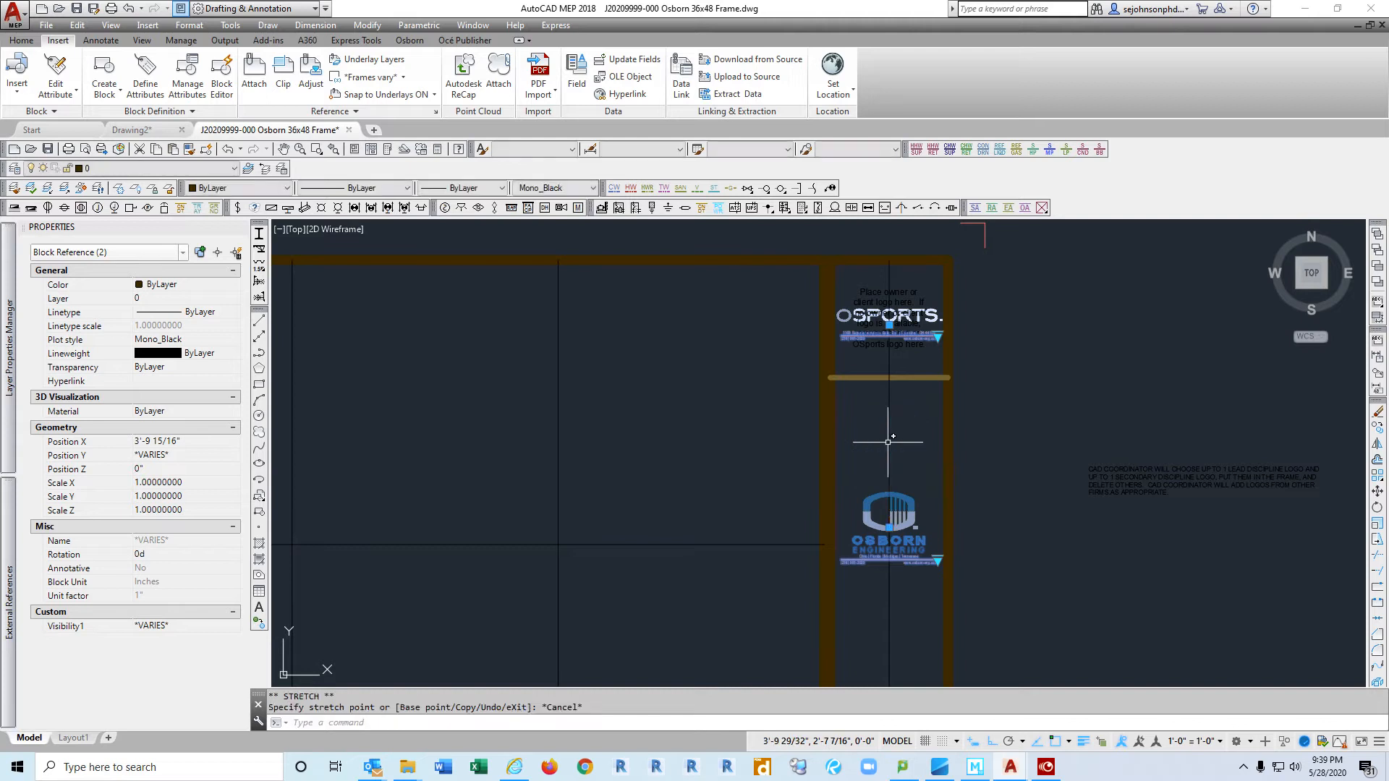
{"action": "key", "text": "Escape"}
Step: Move the Osborn Engineering logo up the title block's centreline to just below the top divider, using the Nearest snap
{"action": "left_click", "coordinate": [888, 530]}
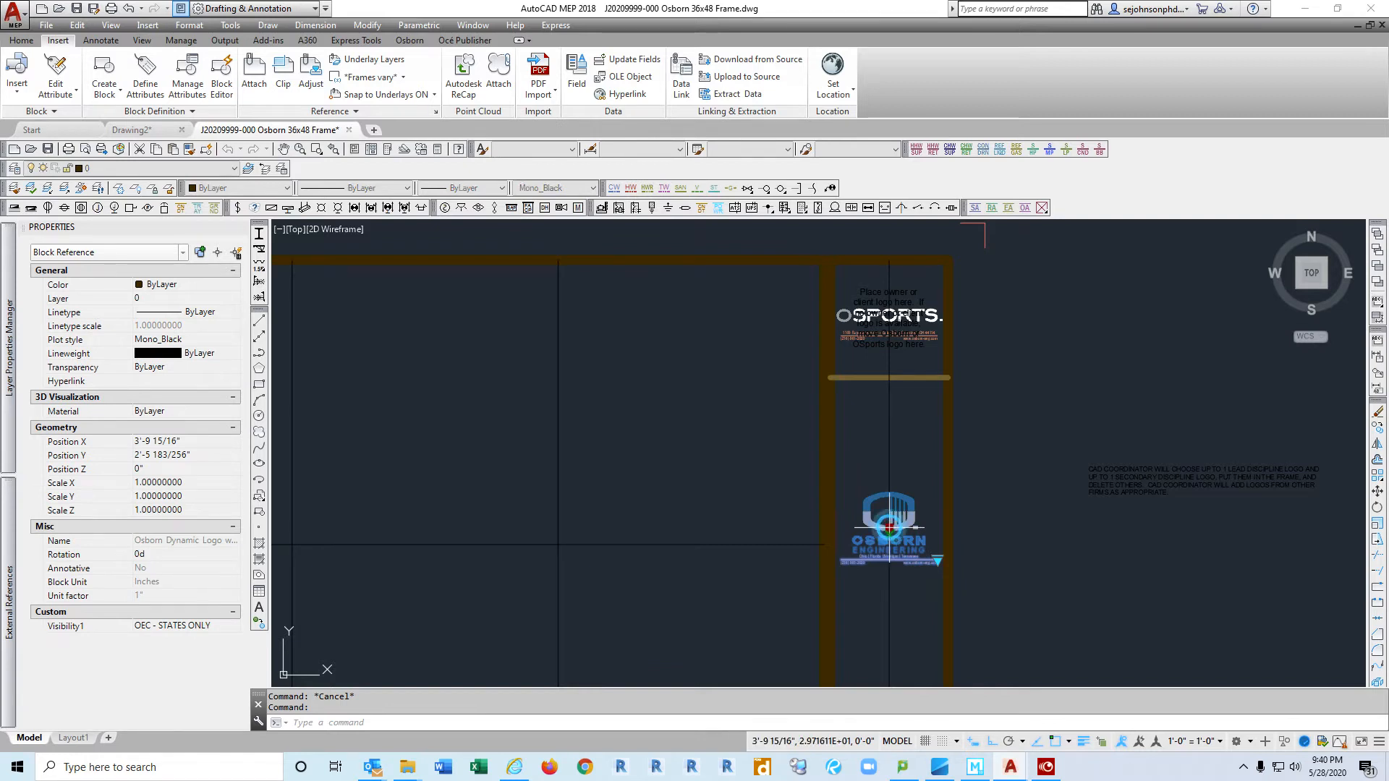
{"action": "left_click", "coordinate": [889, 527]}
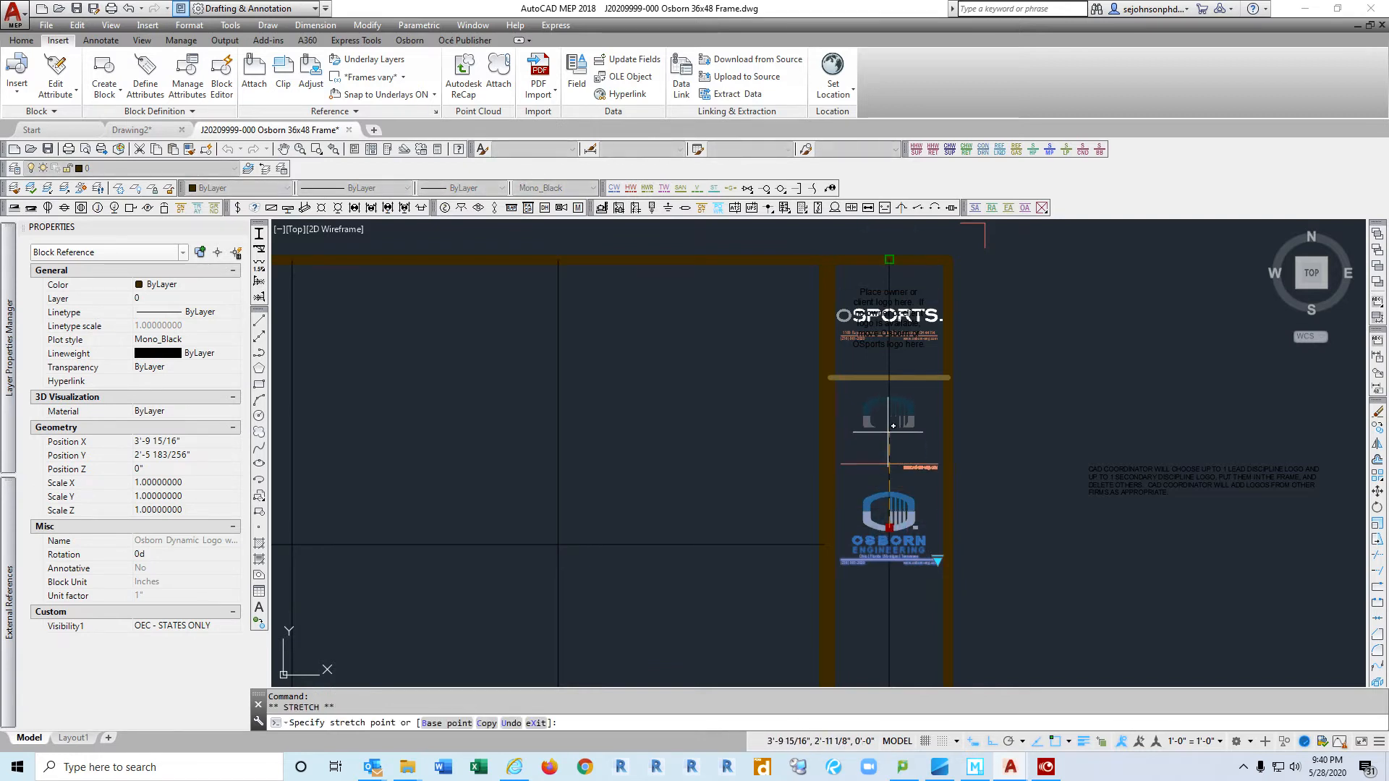
{"action": "type", "text": "nea"}
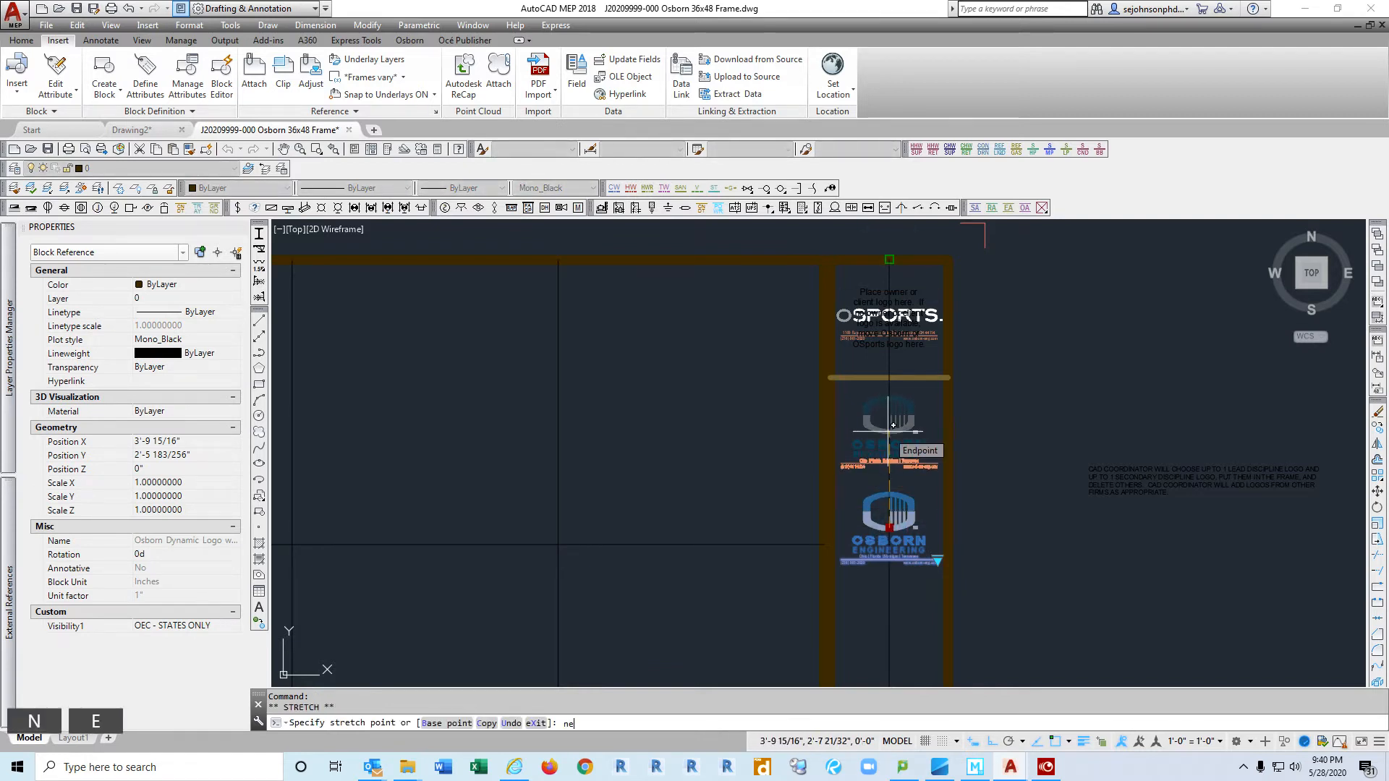
{"action": "key", "text": "Return"}
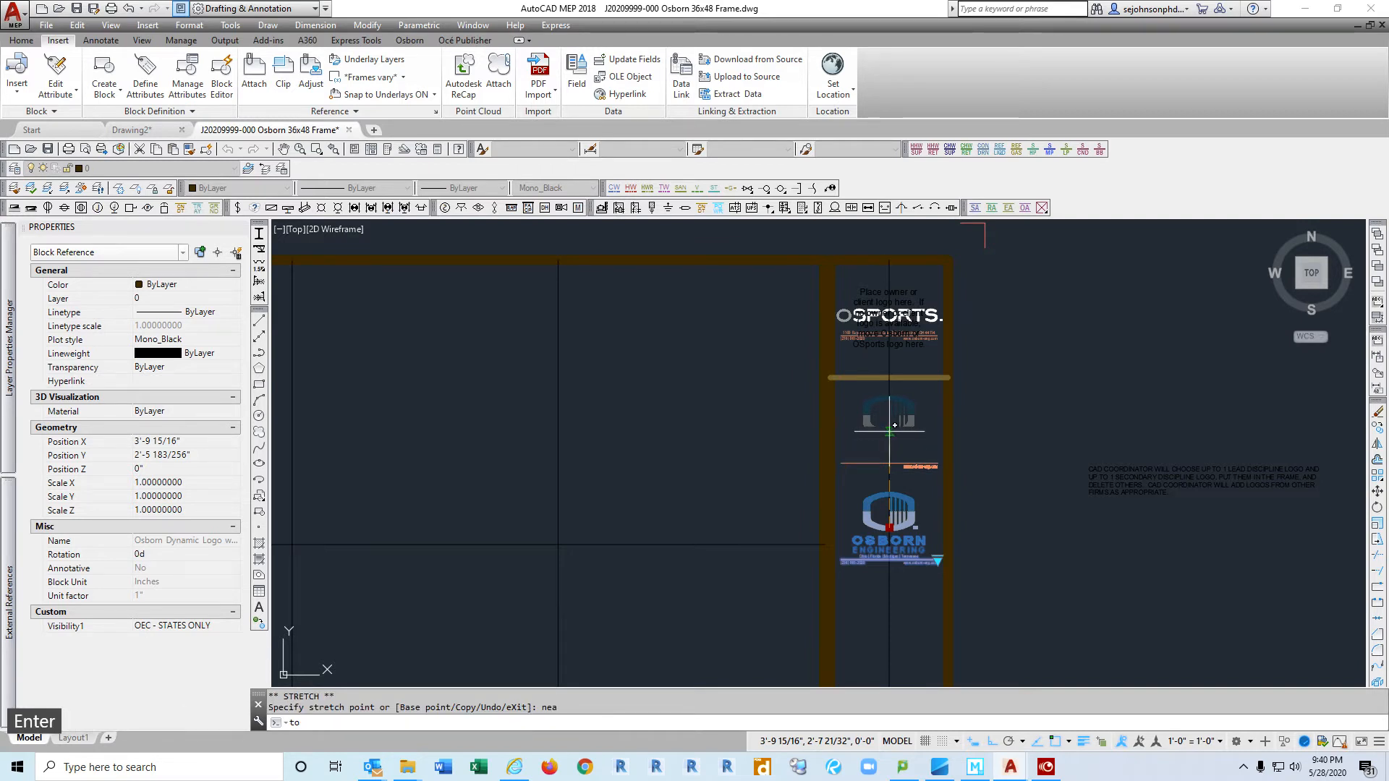
{"action": "left_click", "coordinate": [890, 430]}
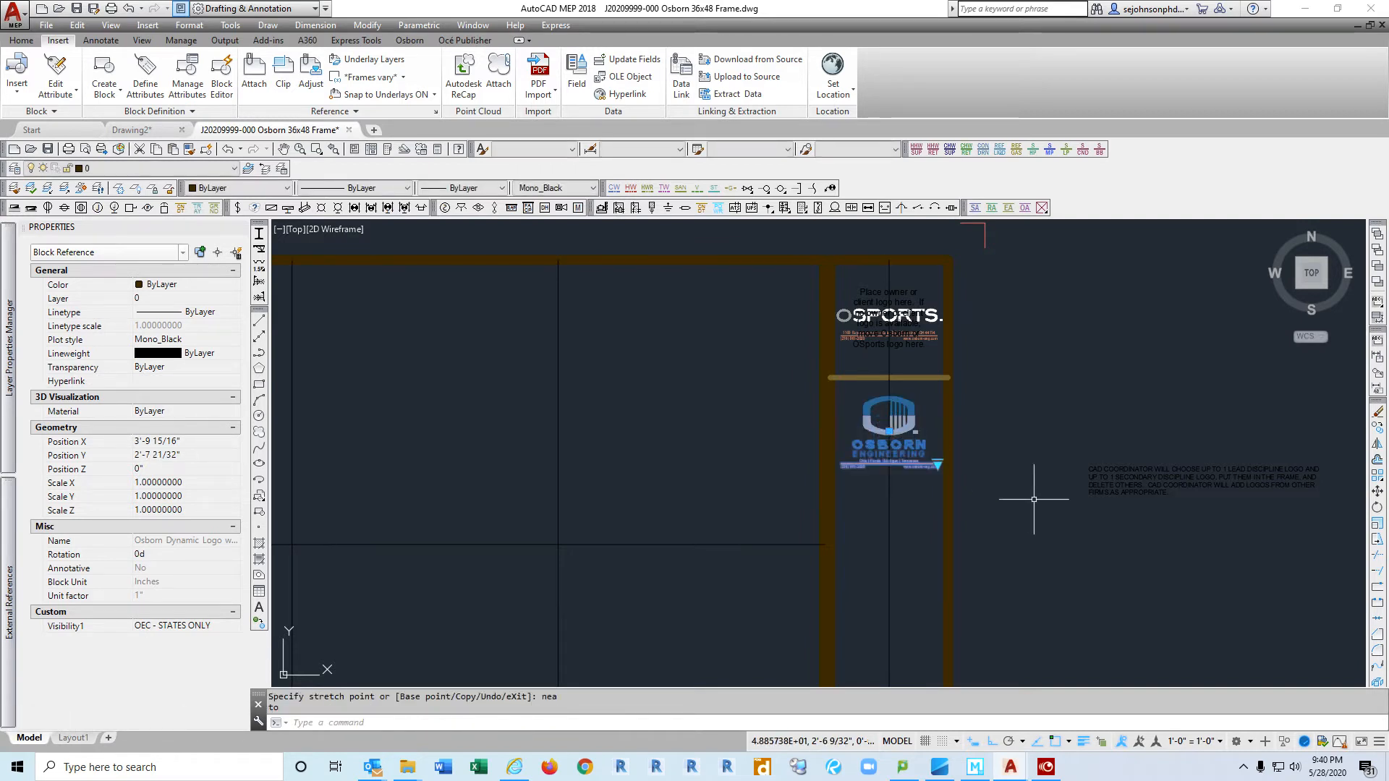
Step: Set the Osborn Engineering logo's office address visibility to OEC - CLEVELAND and clear the selection
{"action": "scroll", "coordinate": [925, 463], "scroll_direction": "up", "scroll_amount": 4}
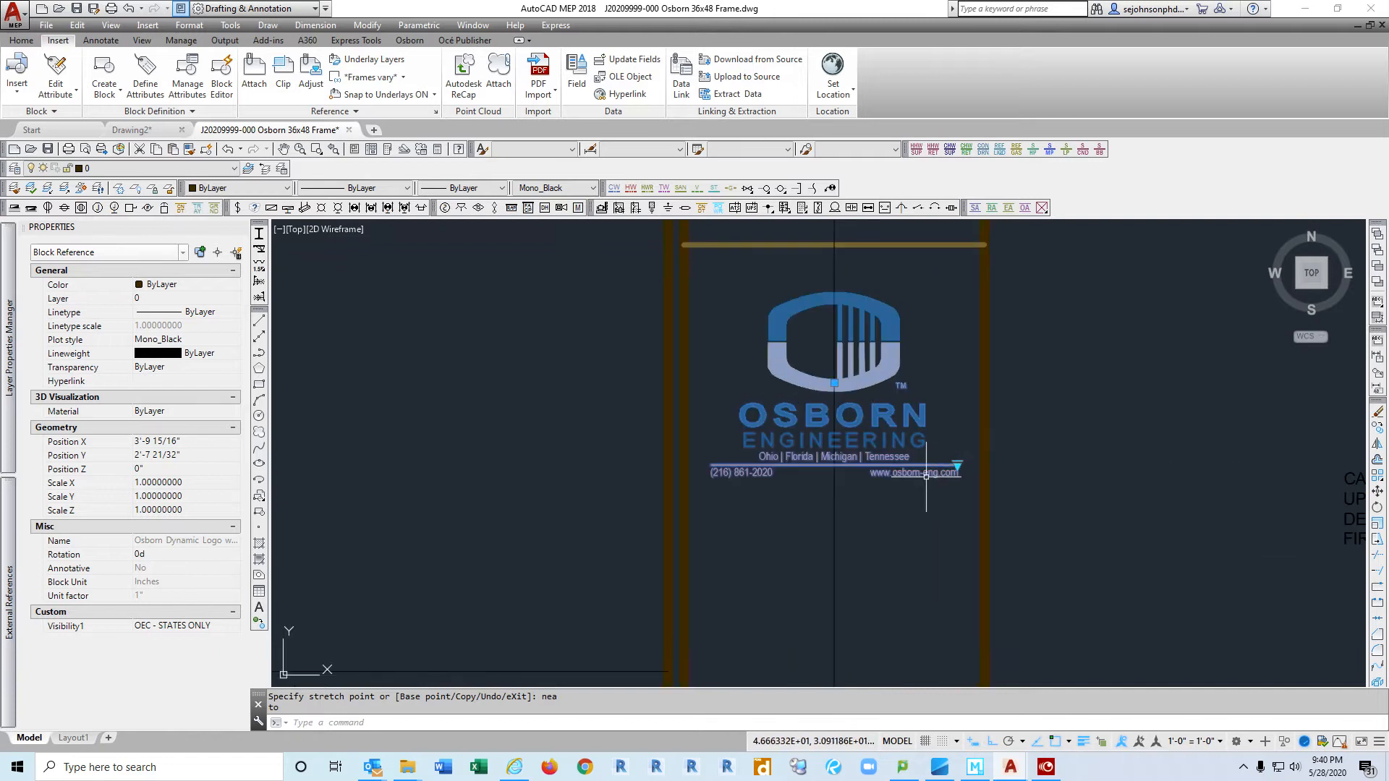
{"action": "left_click", "coordinate": [938, 465]}
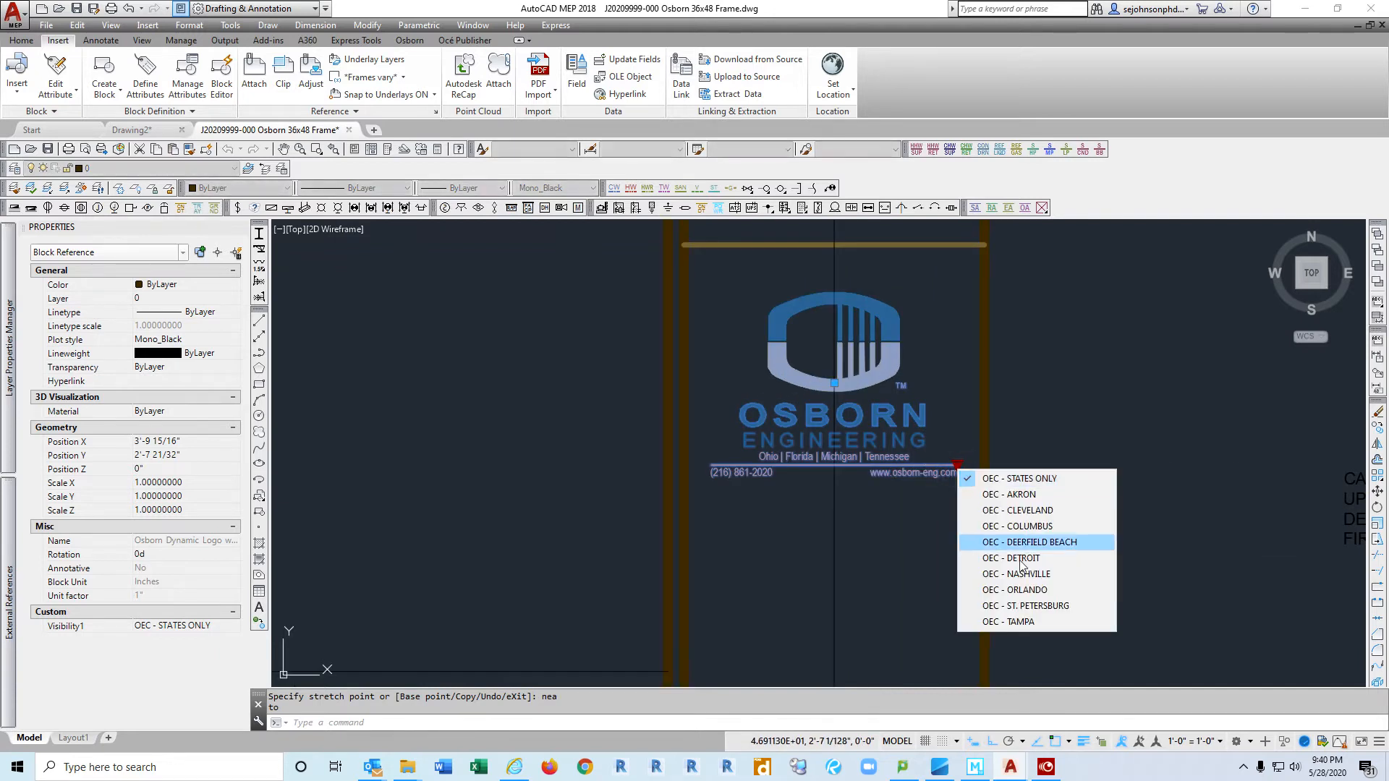
{"action": "left_click", "coordinate": [1026, 511]}
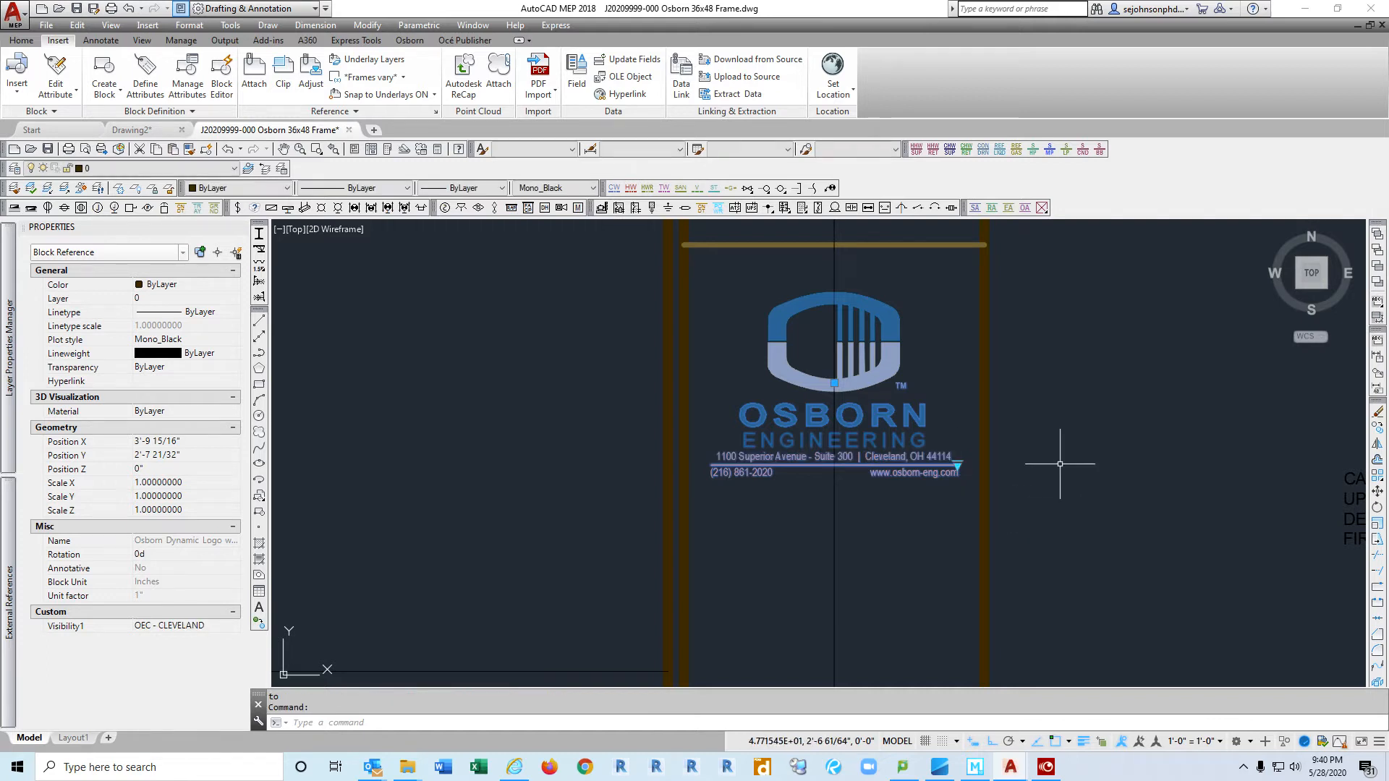
{"action": "key", "text": "Escape"}
{"action": "key", "text": "Escape"}
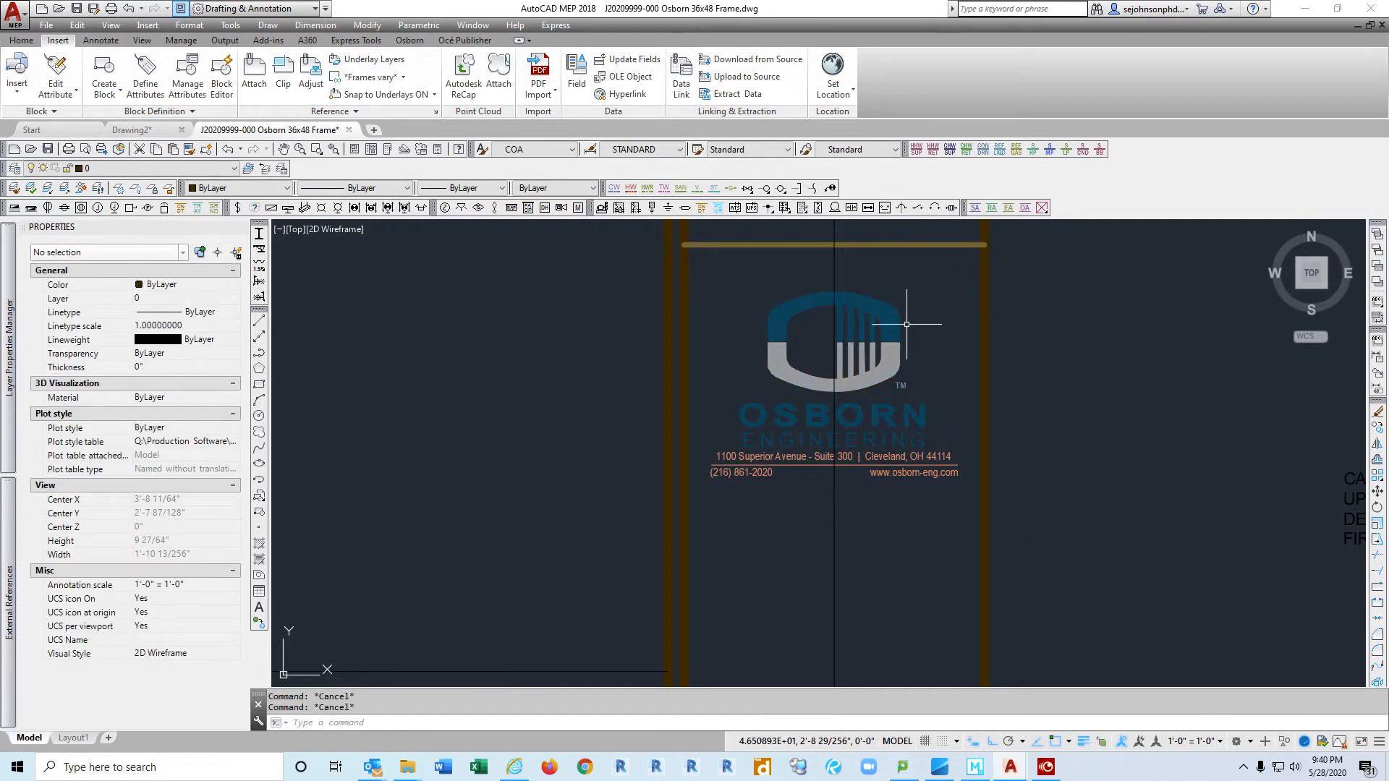
{"action": "scroll", "coordinate": [906, 322], "scroll_direction": "down", "scroll_amount": 5}
{"action": "scroll", "coordinate": [906, 322], "scroll_direction": "down", "scroll_amount": 3}
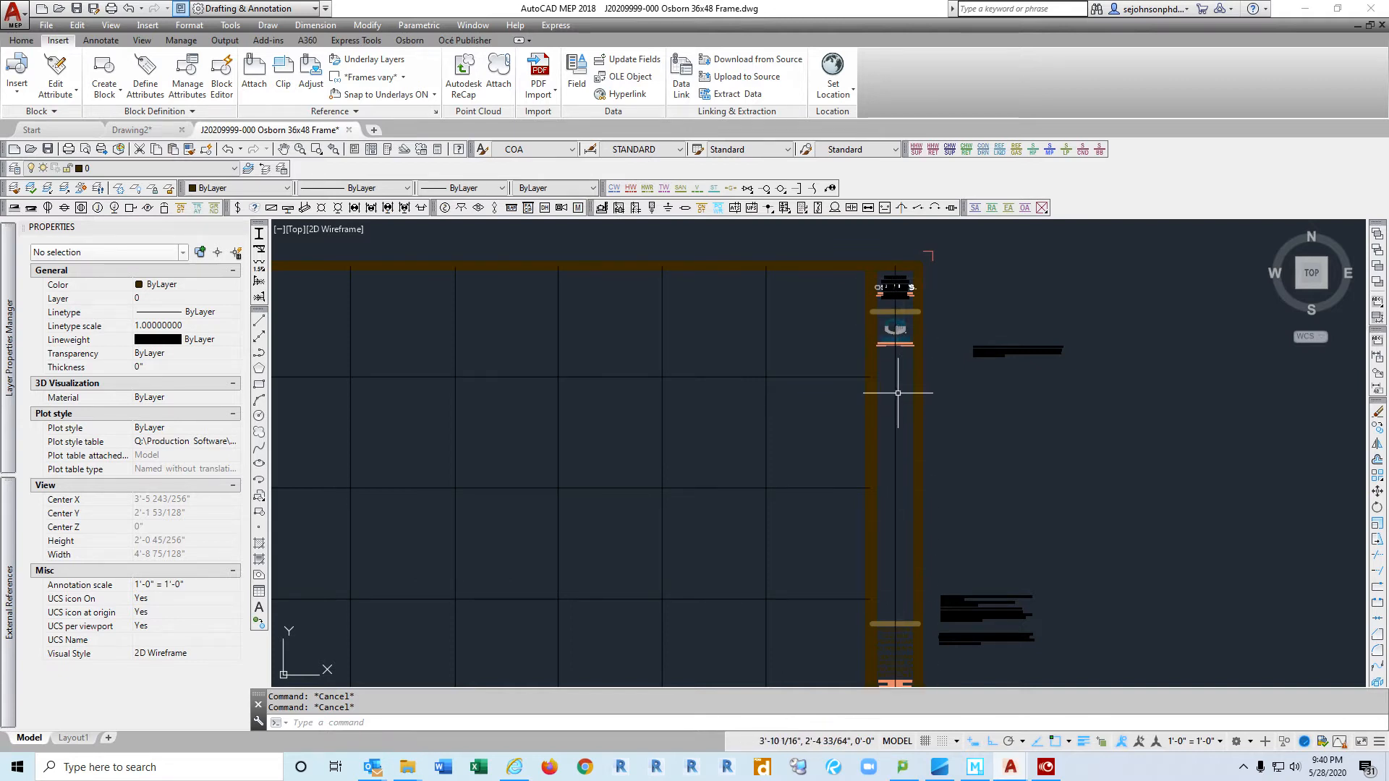
{"action": "scroll", "coordinate": [897, 393], "scroll_direction": "up", "scroll_amount": 4}
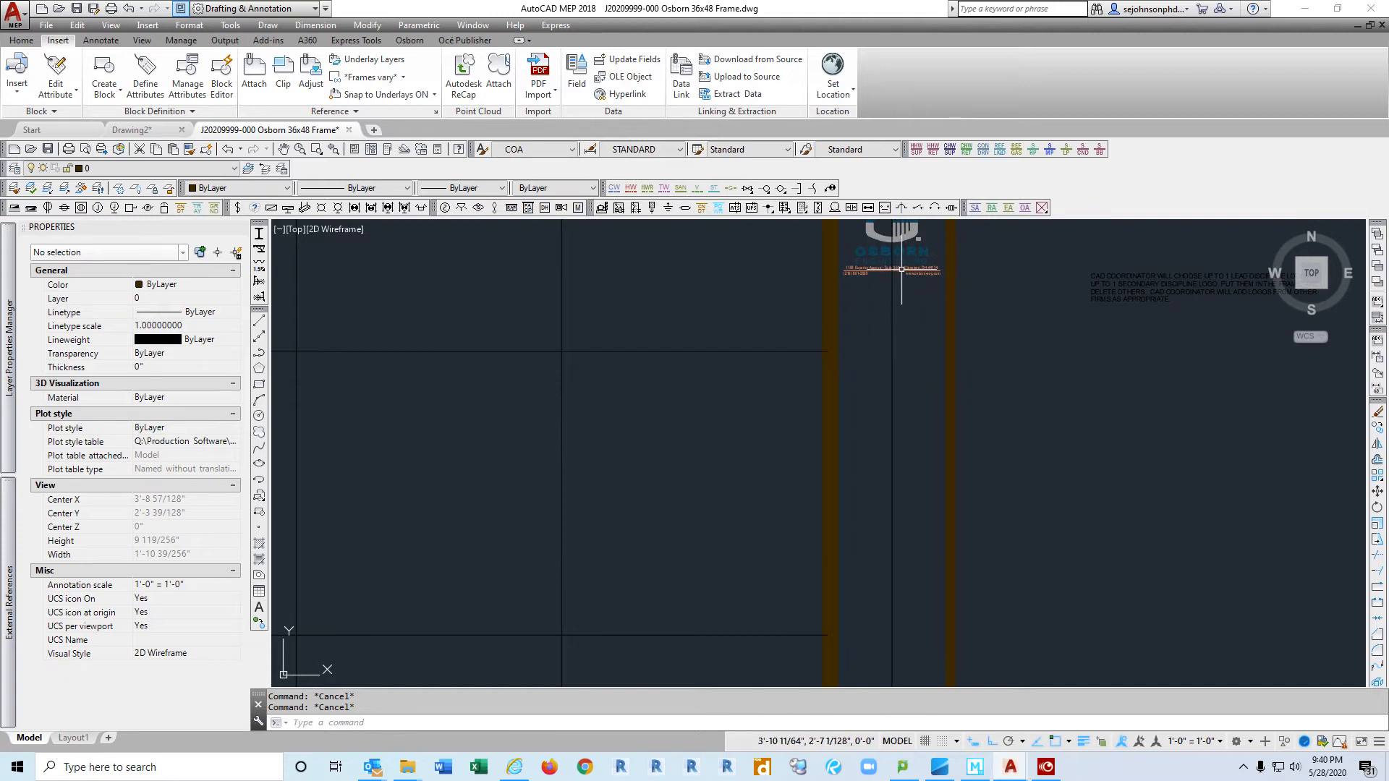
Step: Replace the project name placeholder text in the title block with DEMONSTATION PROJECT on two lines
{"action": "scroll", "coordinate": [916, 313], "scroll_direction": "down", "scroll_amount": 1}
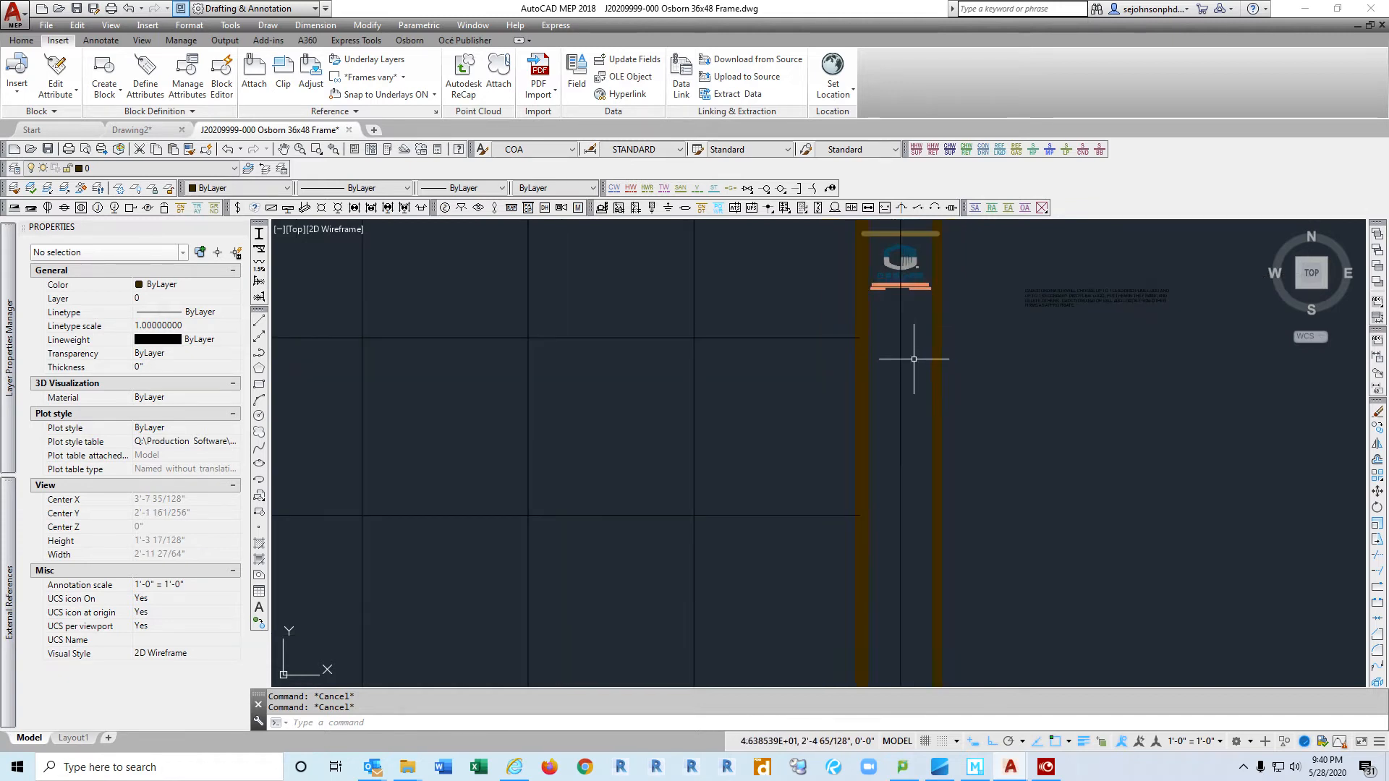
{"action": "scroll", "coordinate": [915, 369], "scroll_direction": "down", "scroll_amount": 2}
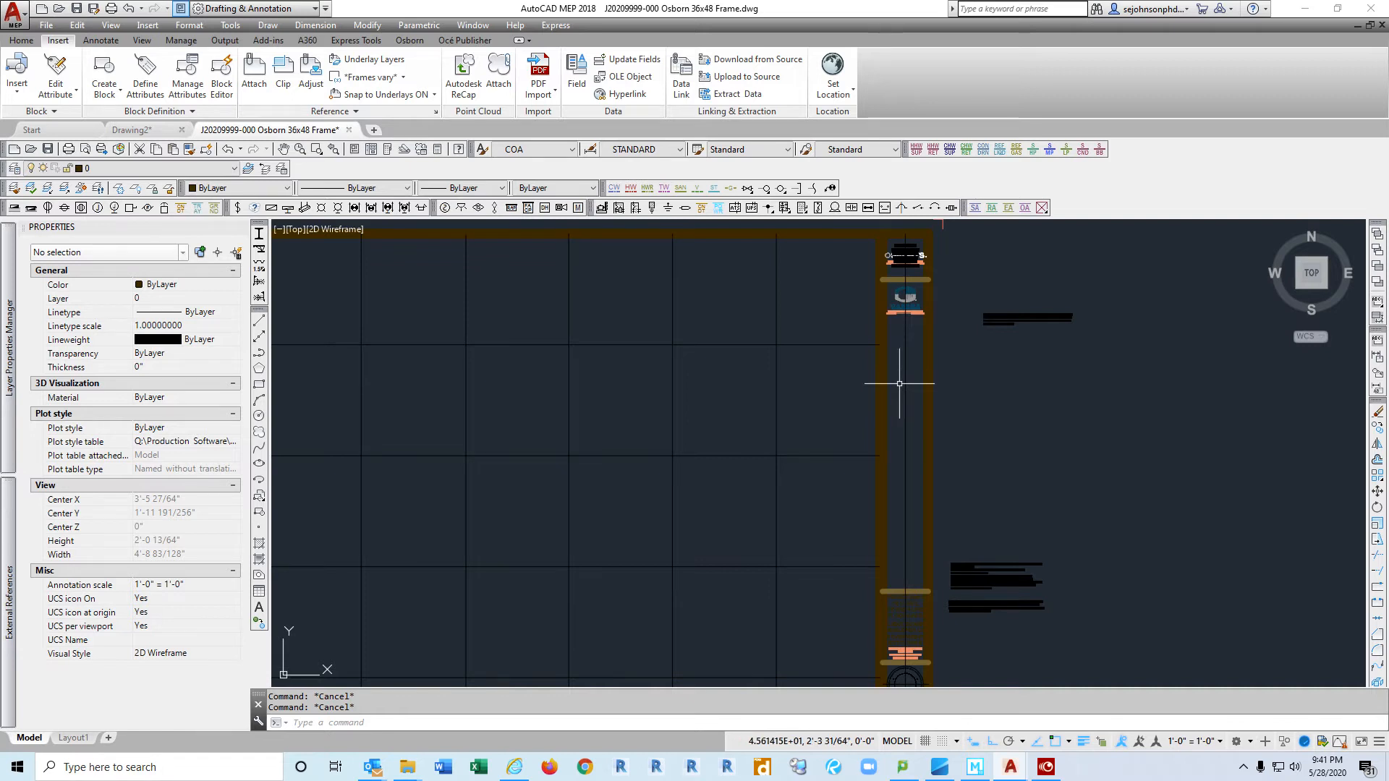
{"action": "middle_click_drag", "start_coordinate": [998, 512], "coordinate": [1002, 325]}
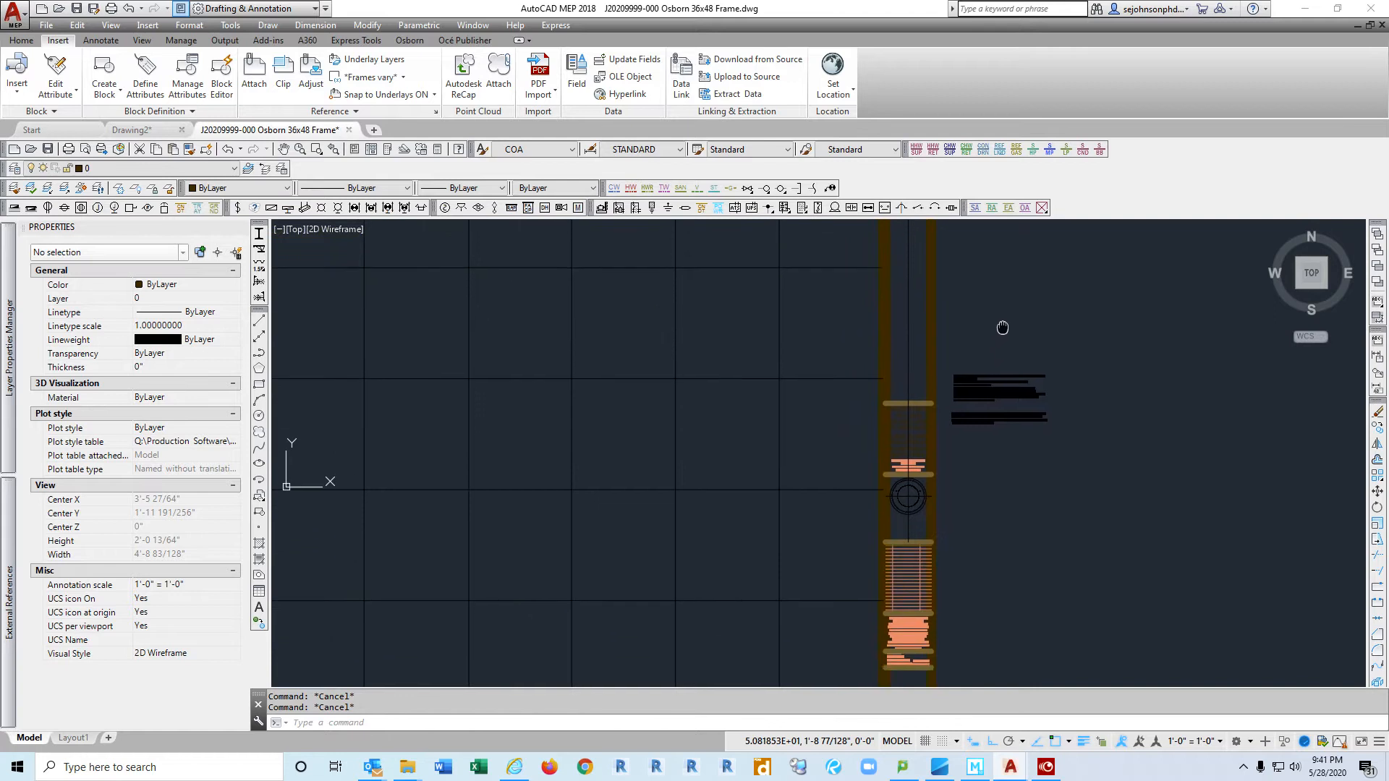
{"action": "scroll", "coordinate": [890, 398], "scroll_direction": "up", "scroll_amount": 2}
{"action": "scroll", "coordinate": [891, 442], "scroll_direction": "up", "scroll_amount": 4}
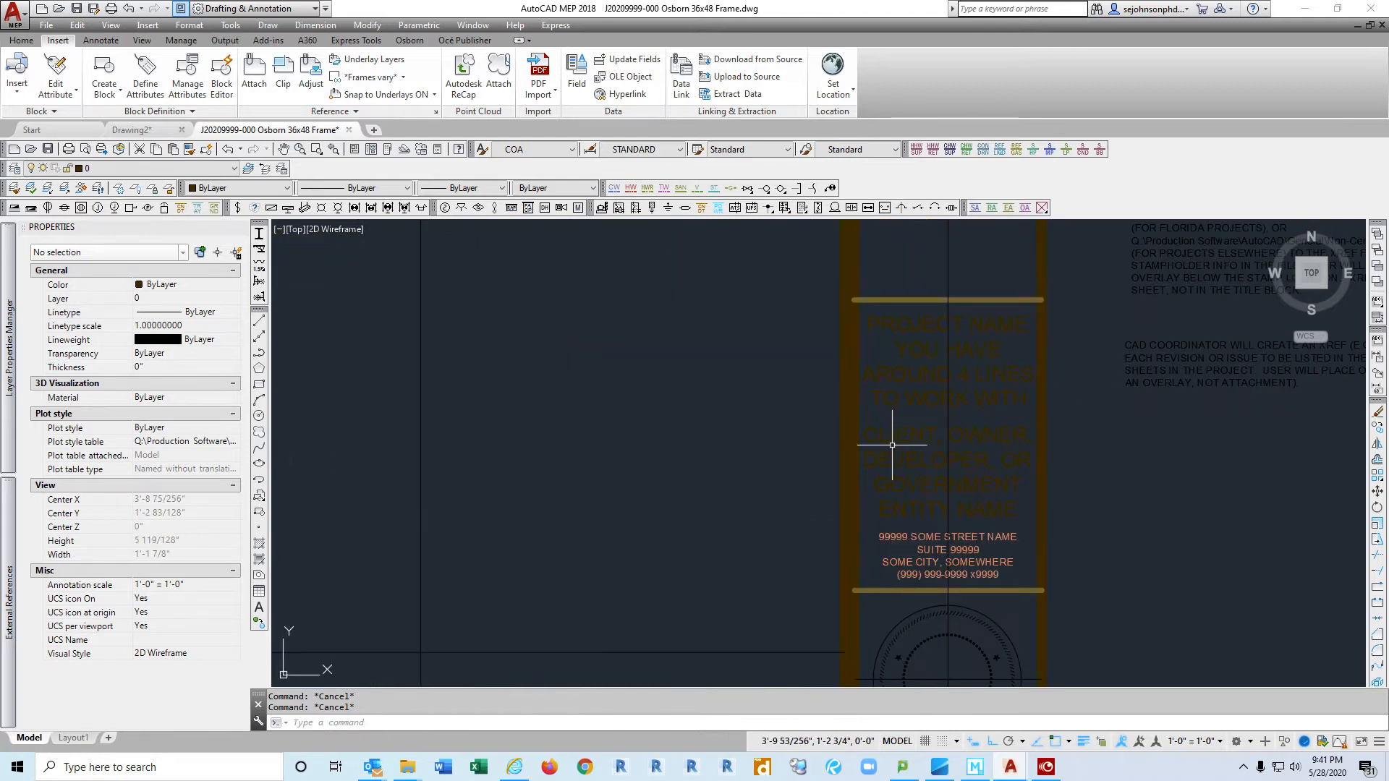
{"action": "left_click", "coordinate": [989, 378]}
{"action": "double_click", "coordinate": [981, 398]}
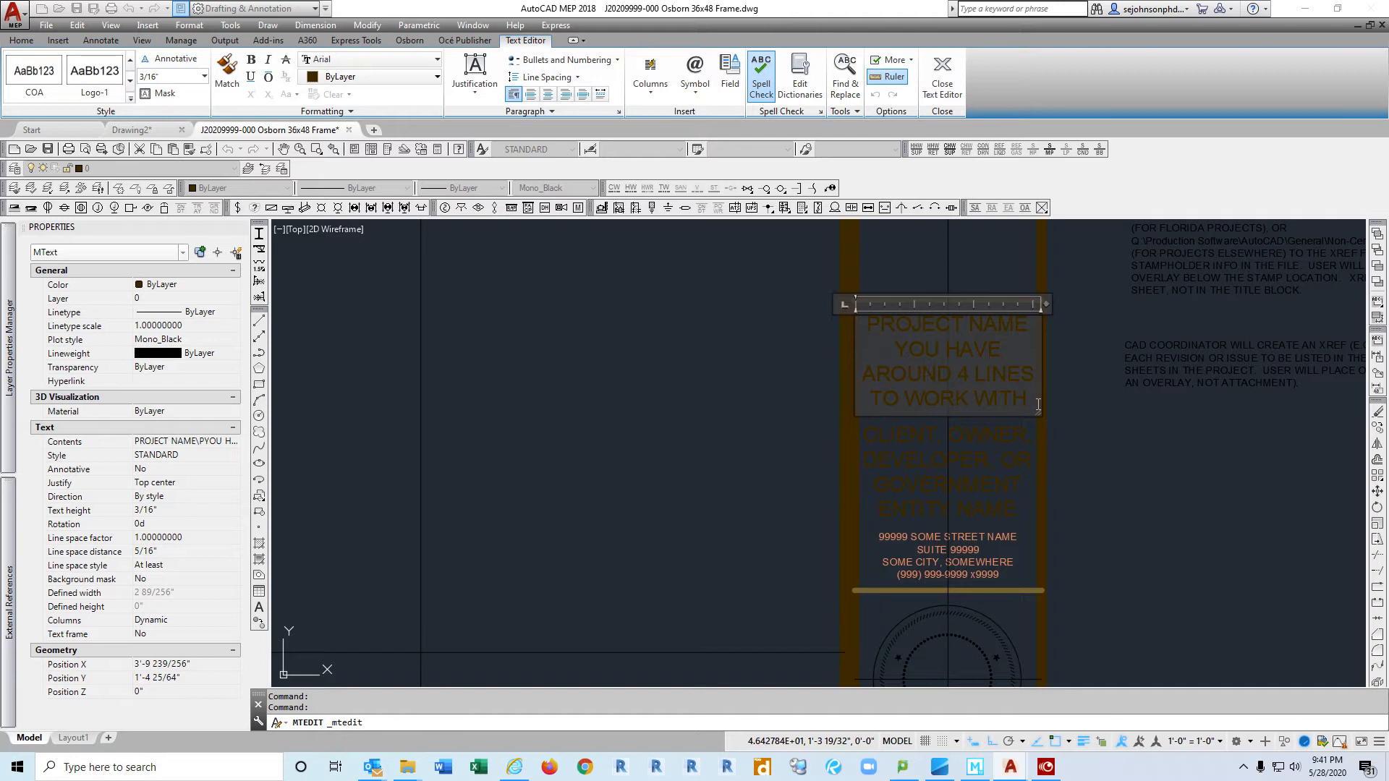
{"action": "left_click_drag", "start_coordinate": [1032, 401], "coordinate": [865, 323]}
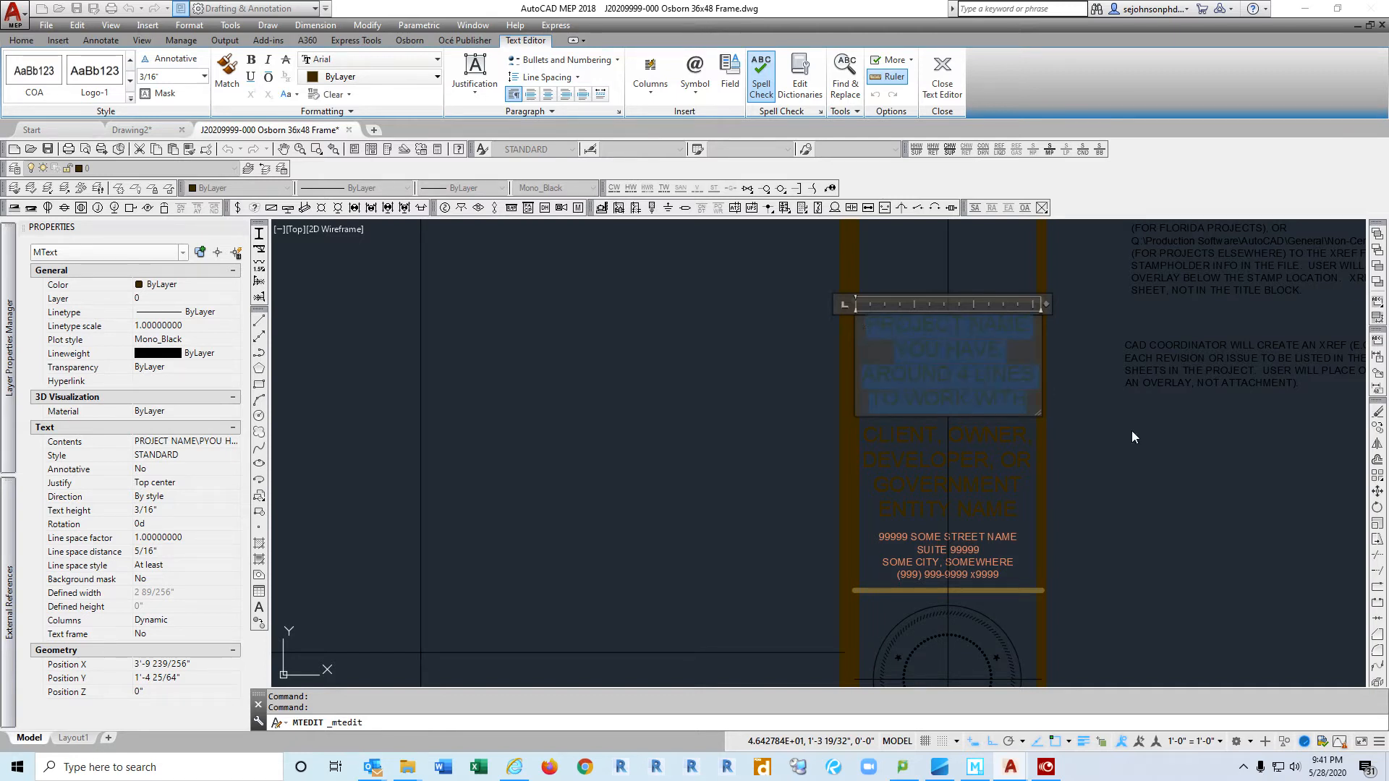
{"action": "key", "text": "shift"}
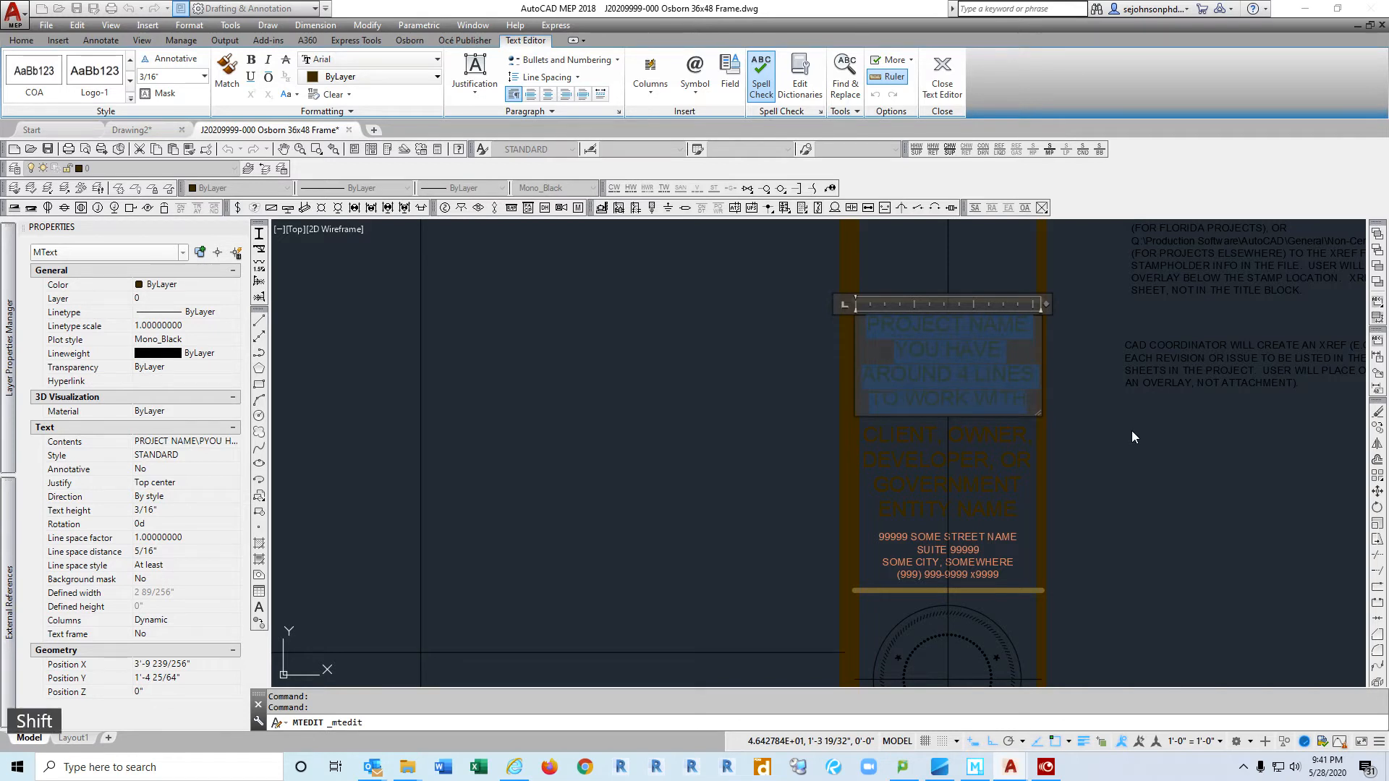
{"action": "type", "text": "DEMONSTATION"}
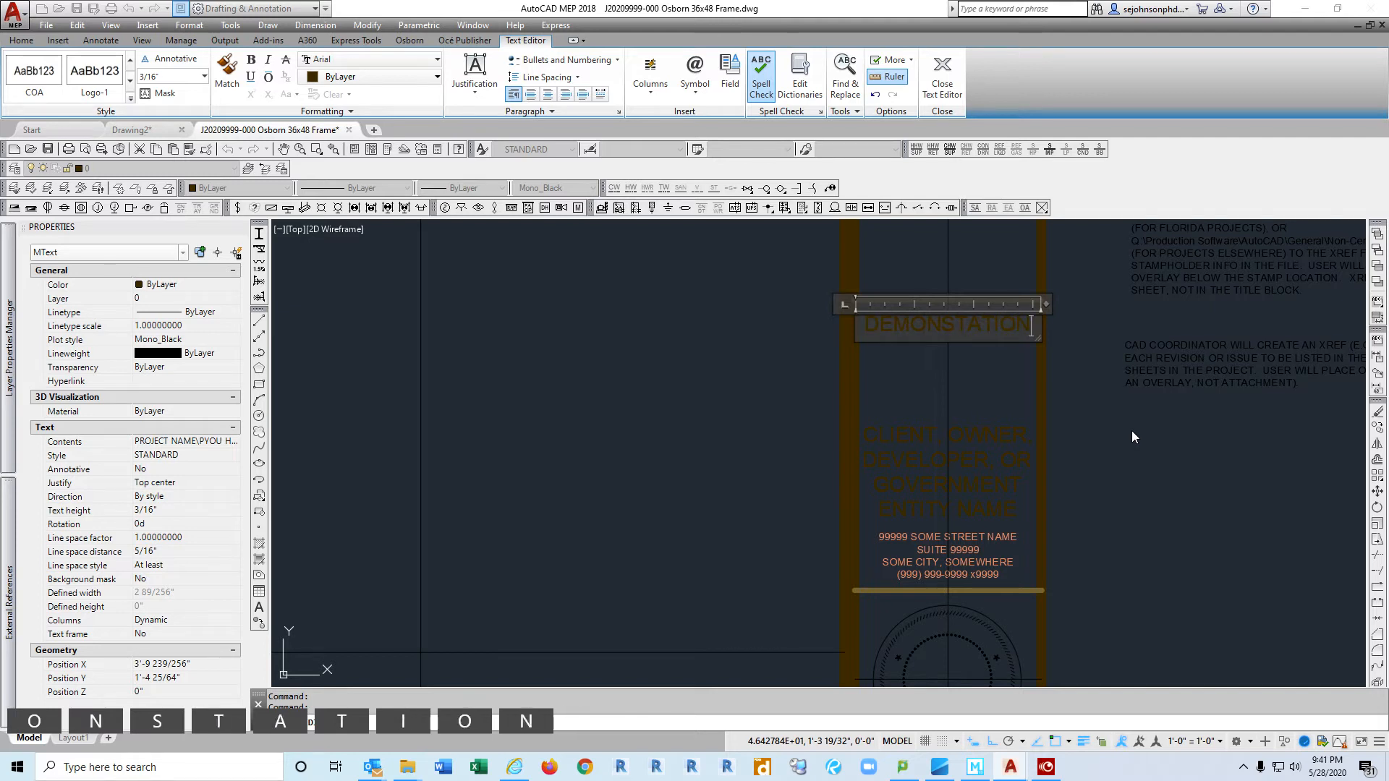
{"action": "key", "text": "Return"}
{"action": "type", "text": "PROJECT"}
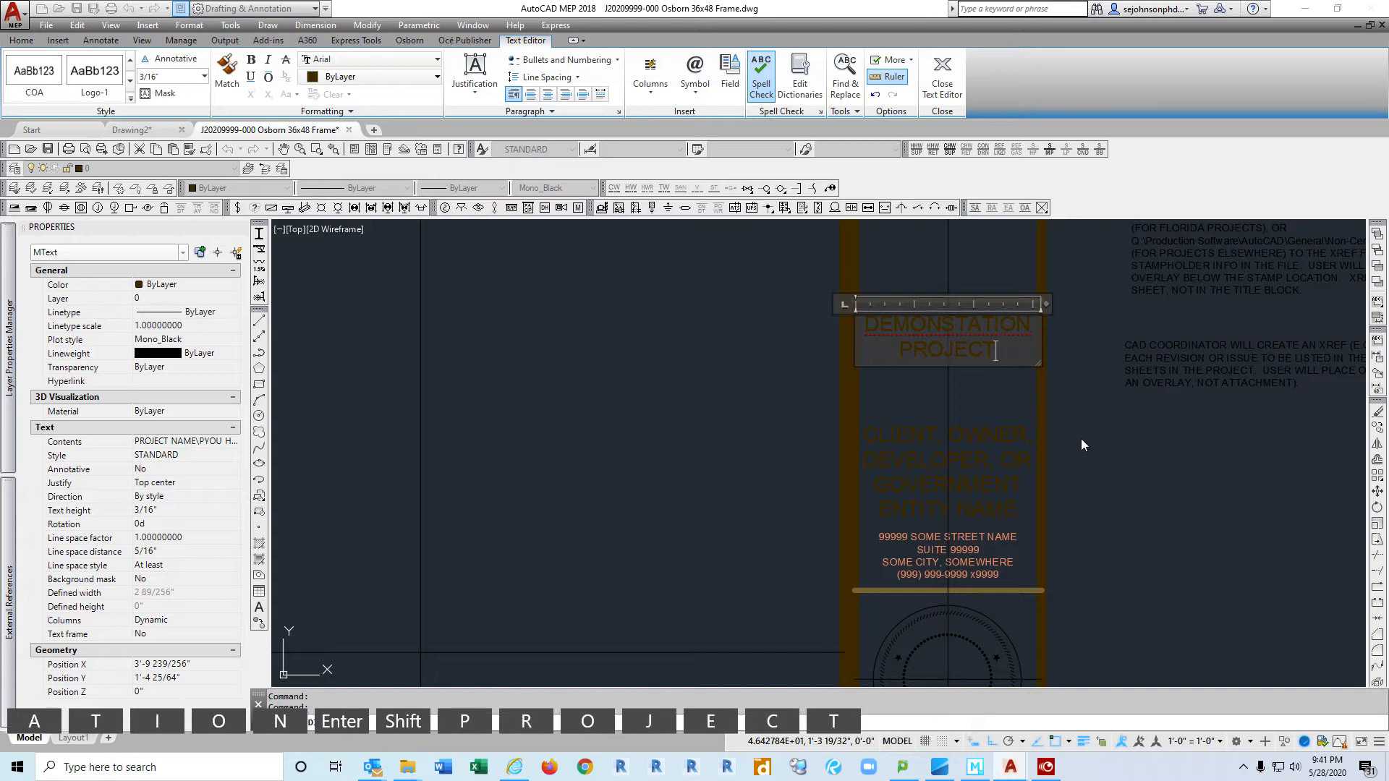
{"action": "left_click", "coordinate": [1122, 474]}
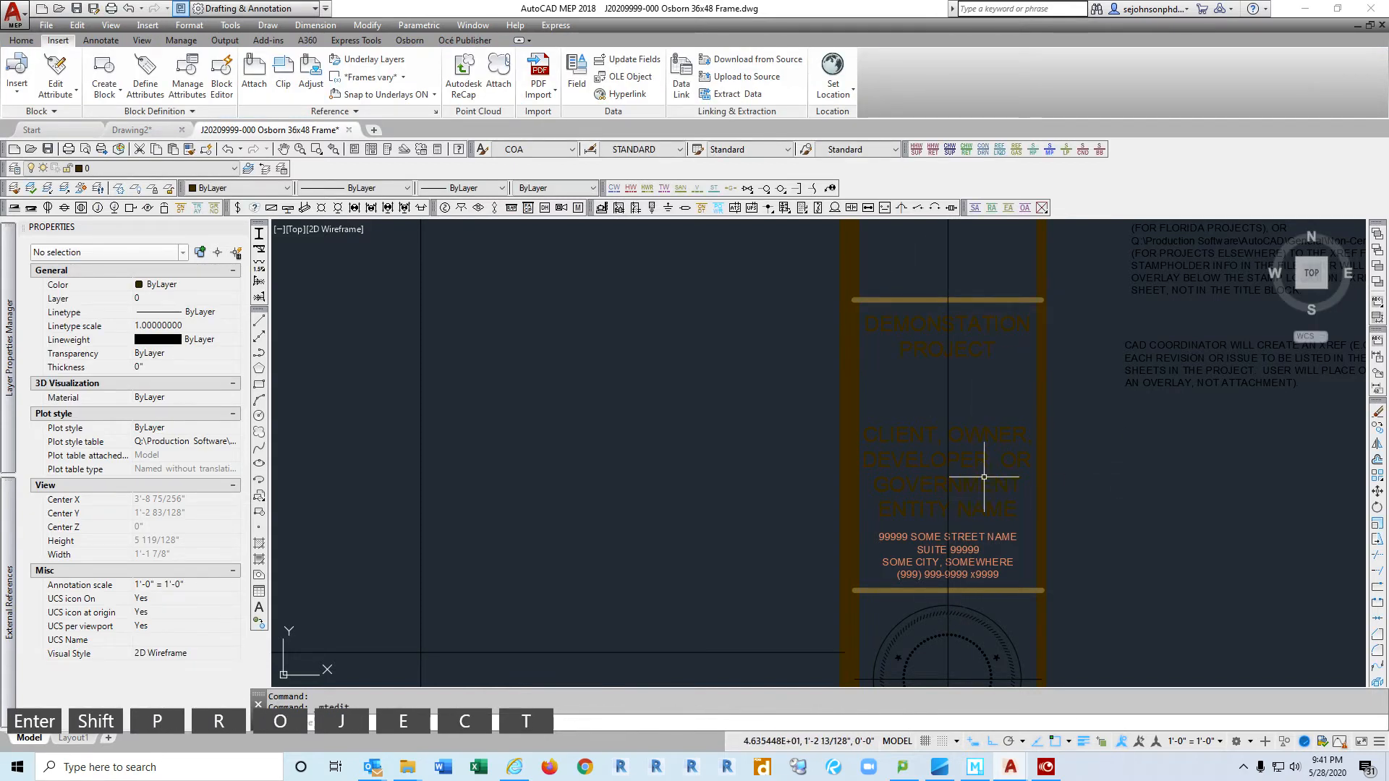
{"action": "scroll", "coordinate": [984, 405], "scroll_direction": "down", "scroll_amount": 2}
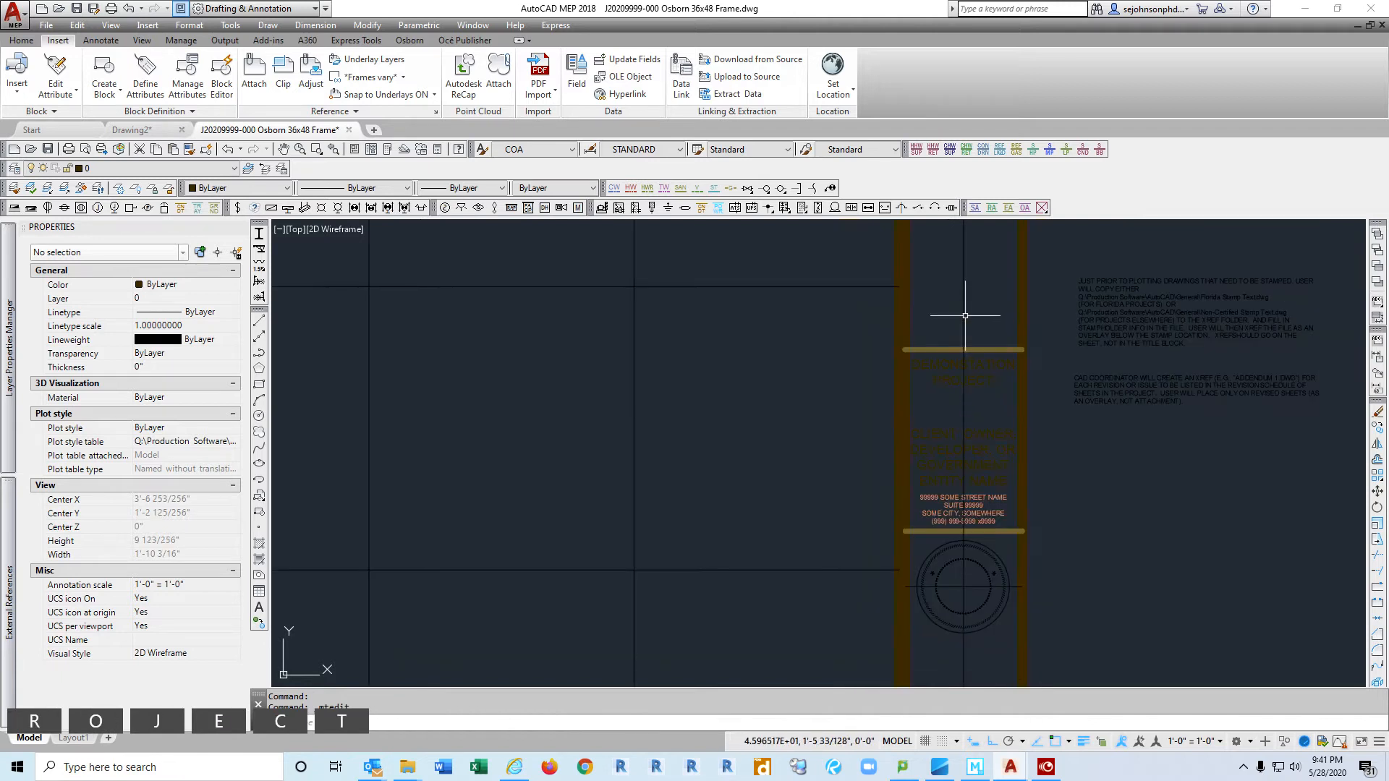
{"action": "scroll", "coordinate": [975, 305], "scroll_direction": "down", "scroll_amount": 2}
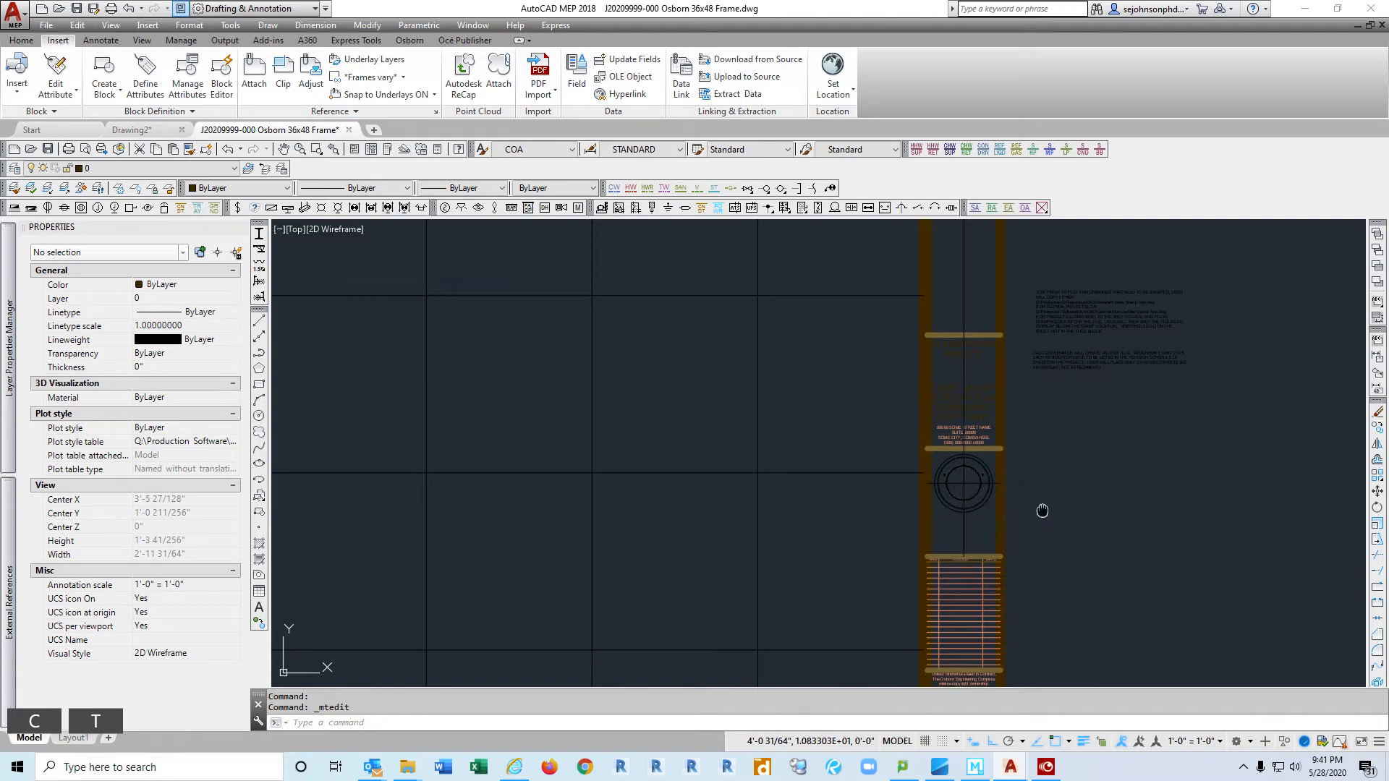
{"action": "middle_click_drag", "start_coordinate": [1039, 511], "coordinate": [1011, 403]}
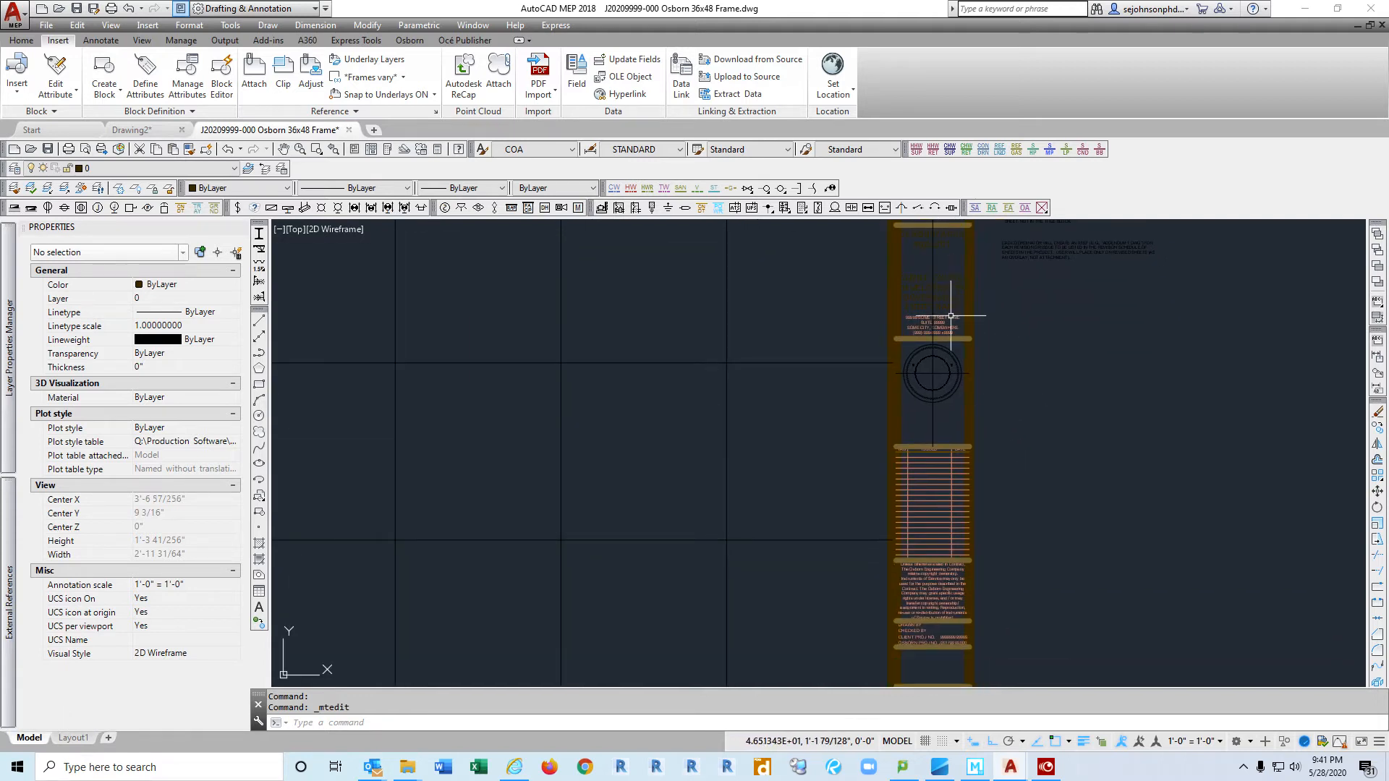
{"action": "middle_click_drag", "start_coordinate": [1024, 569], "coordinate": [1024, 372]}
{"action": "scroll", "coordinate": [916, 437], "scroll_direction": "up", "scroll_amount": 6}
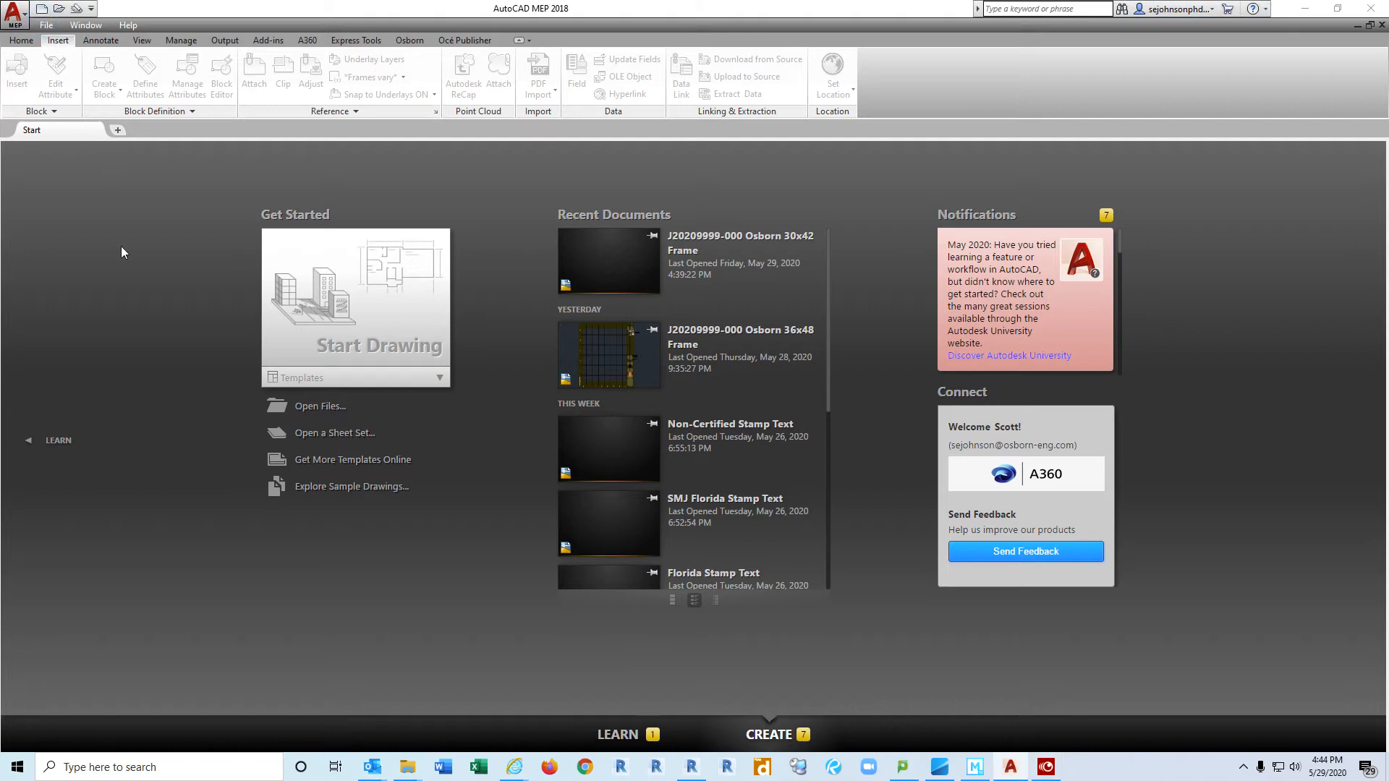
Step: Create a new drawing from the _OEC 30x42 Sheet Template.dwt template and dismiss the previous-version notice
{"action": "left_click", "coordinate": [46, 25]}
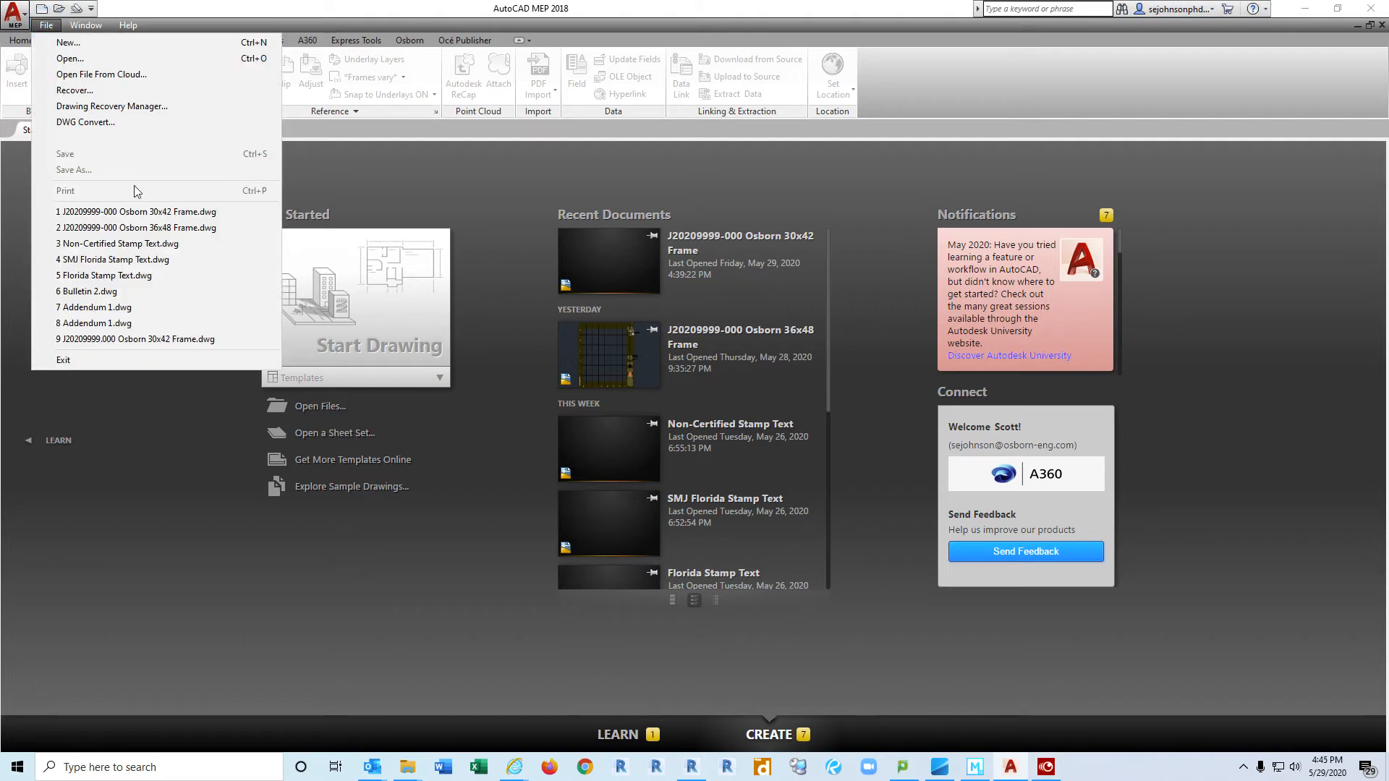
{"action": "left_click", "coordinate": [70, 59]}
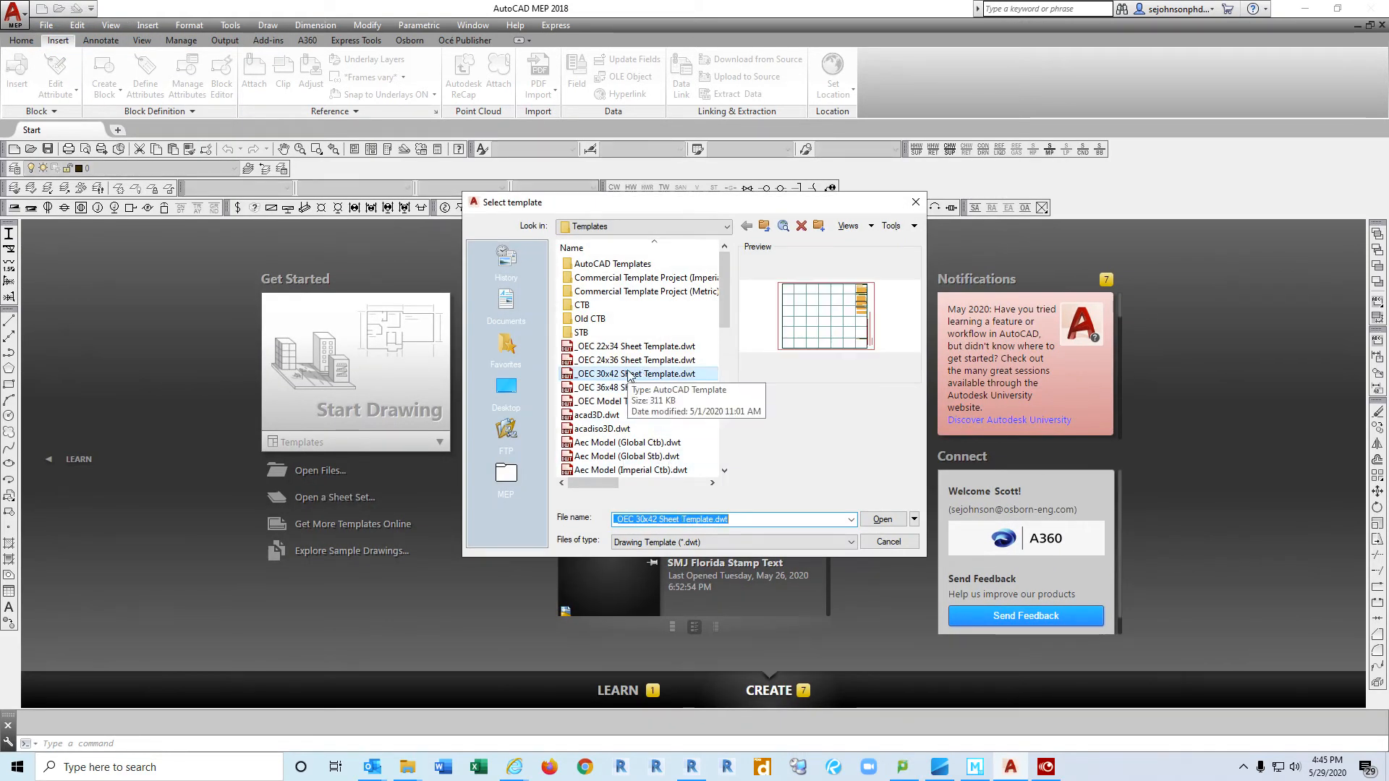
{"action": "left_click", "coordinate": [621, 376]}
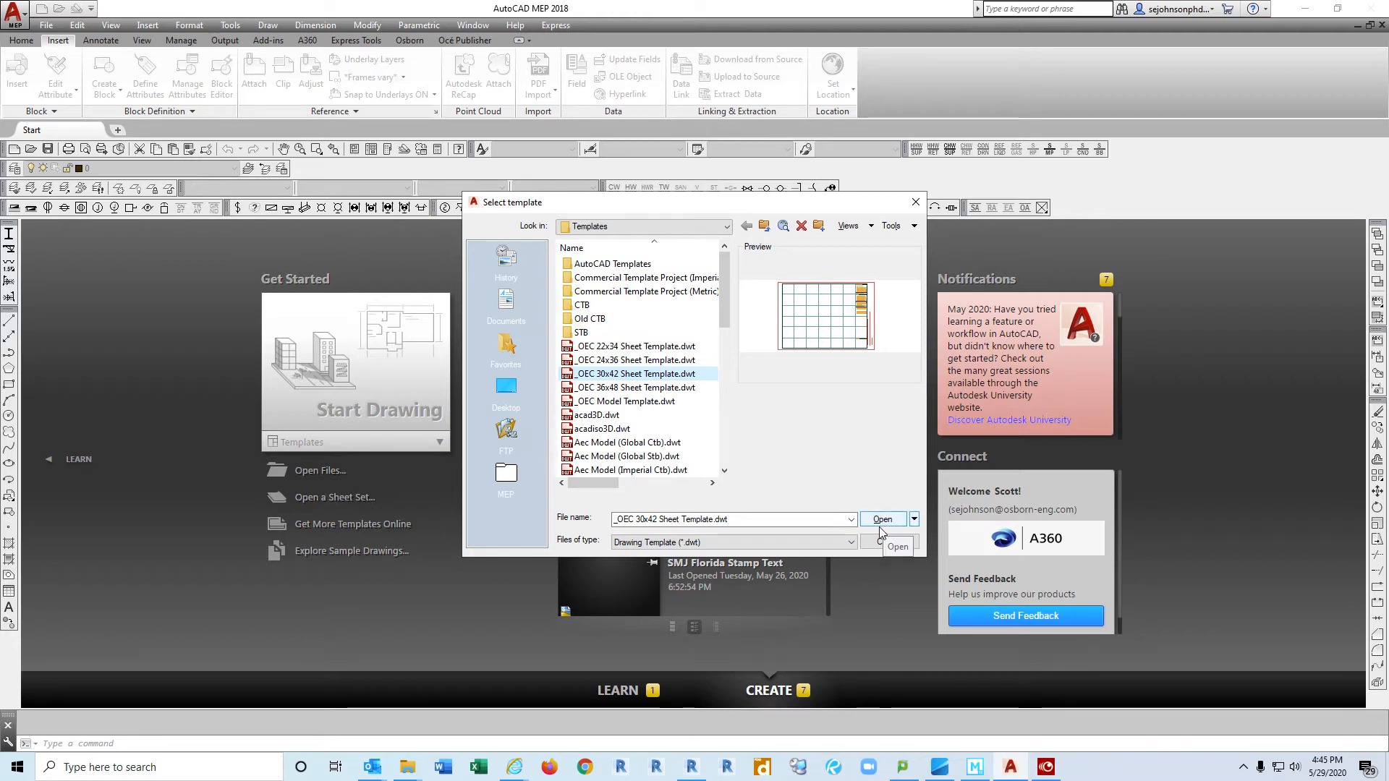
{"action": "left_click", "coordinate": [882, 520]}
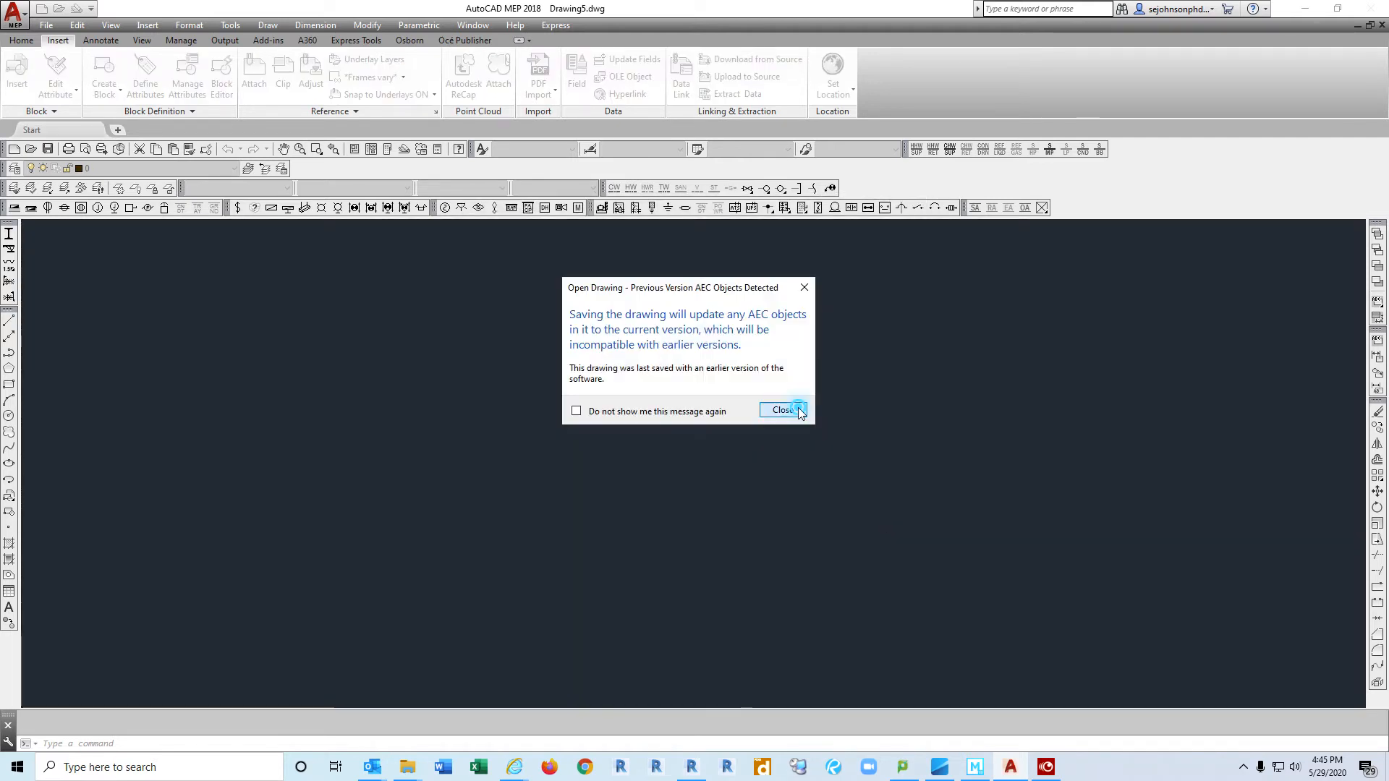
{"action": "left_click", "coordinate": [784, 410]}
Step: Delete the 30x42 frame block containing the red XREF instructions beside the sheet border
{"action": "scroll", "coordinate": [1026, 667], "scroll_direction": "up", "scroll_amount": 2}
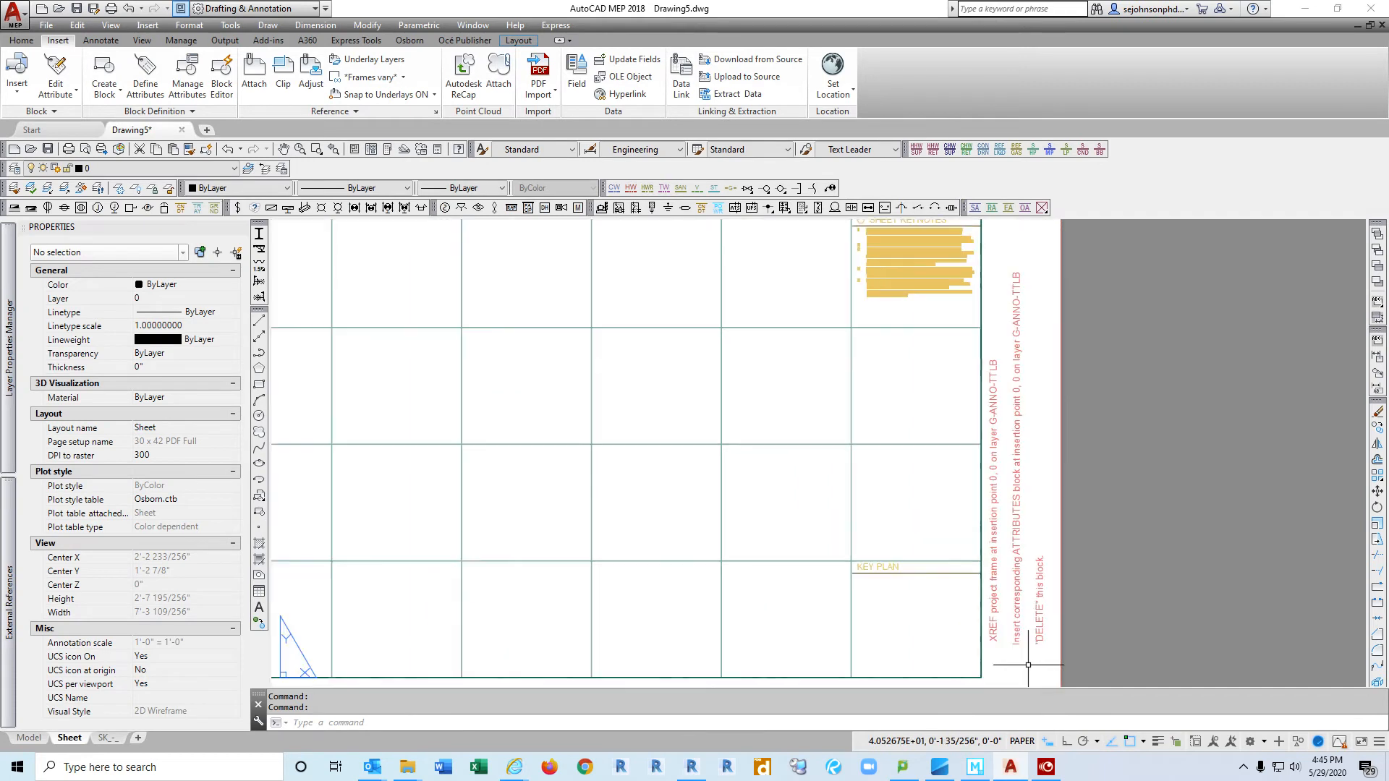
{"action": "scroll", "coordinate": [1029, 667], "scroll_direction": "up", "scroll_amount": 2}
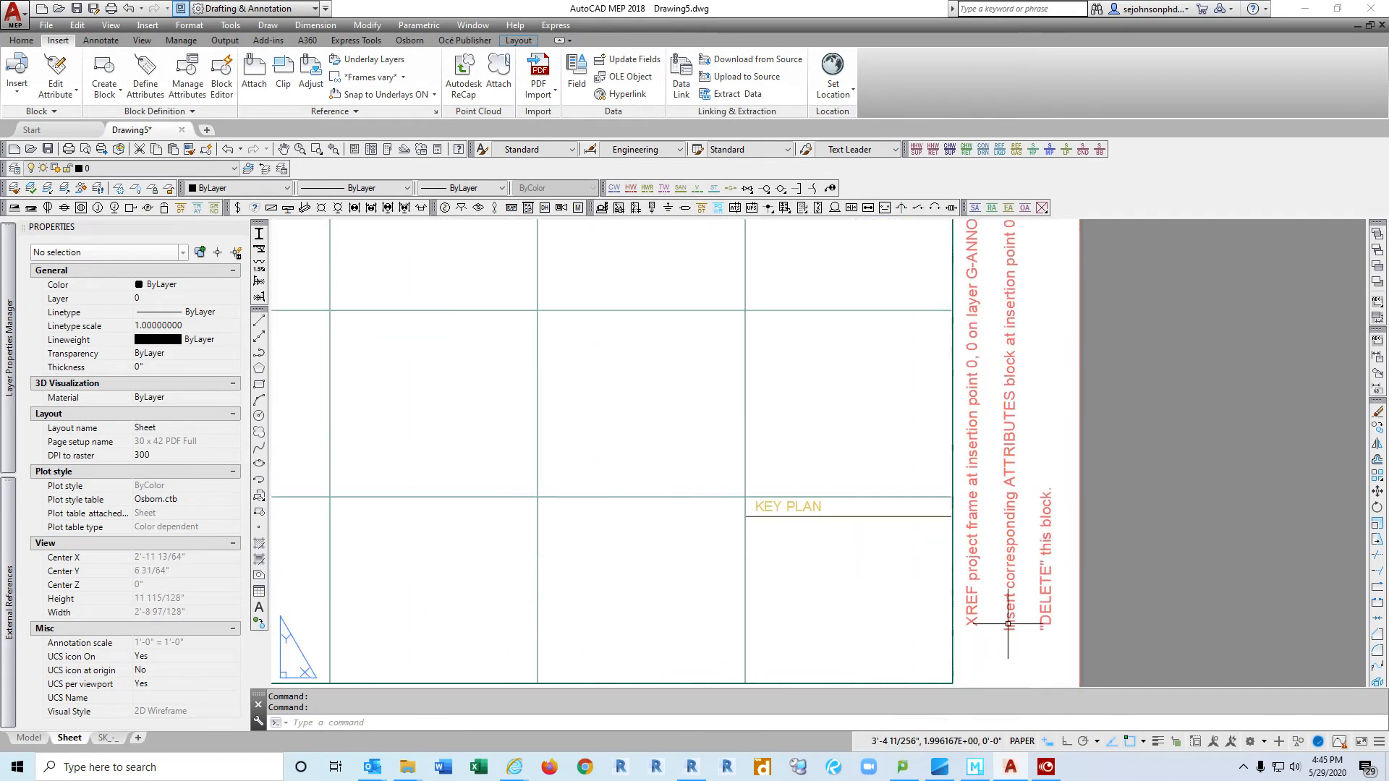
{"action": "left_click", "coordinate": [1010, 571]}
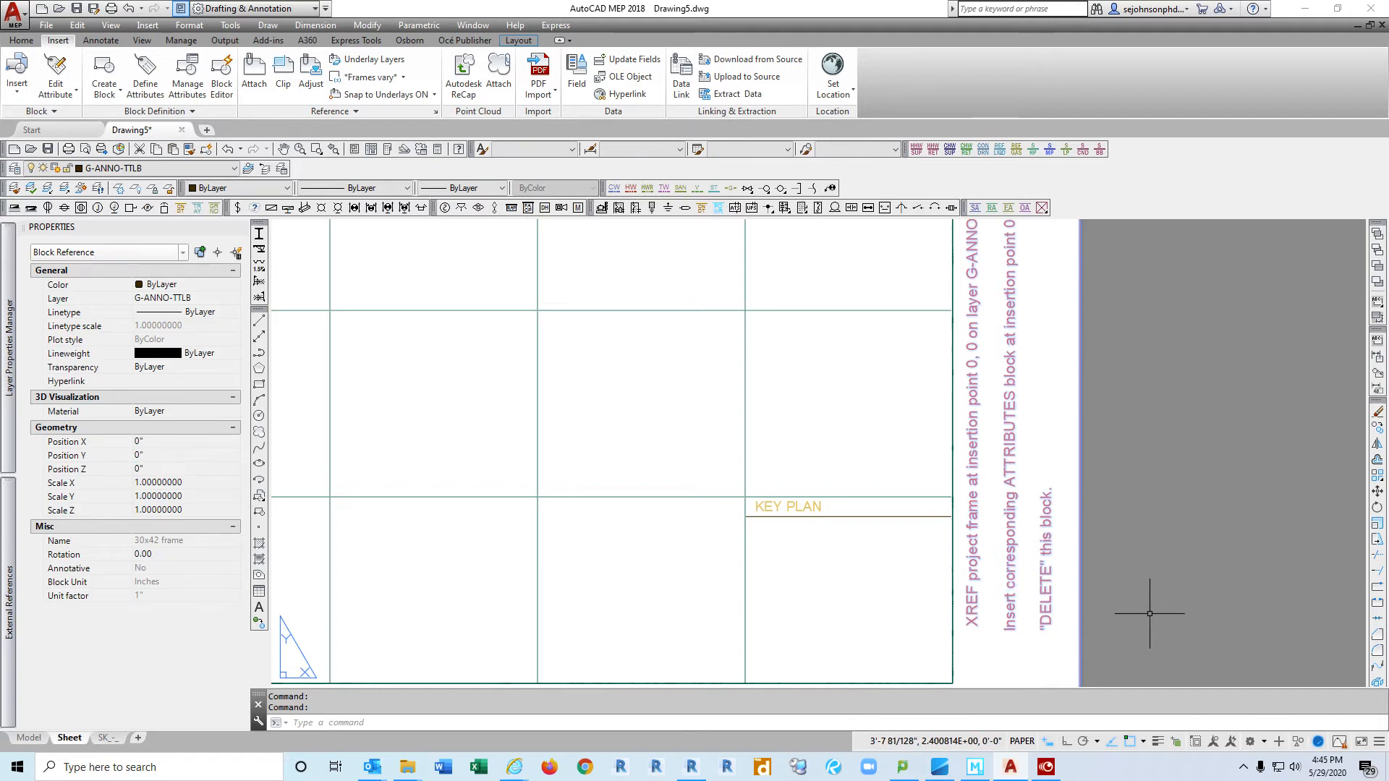
{"action": "key", "text": "Delete"}
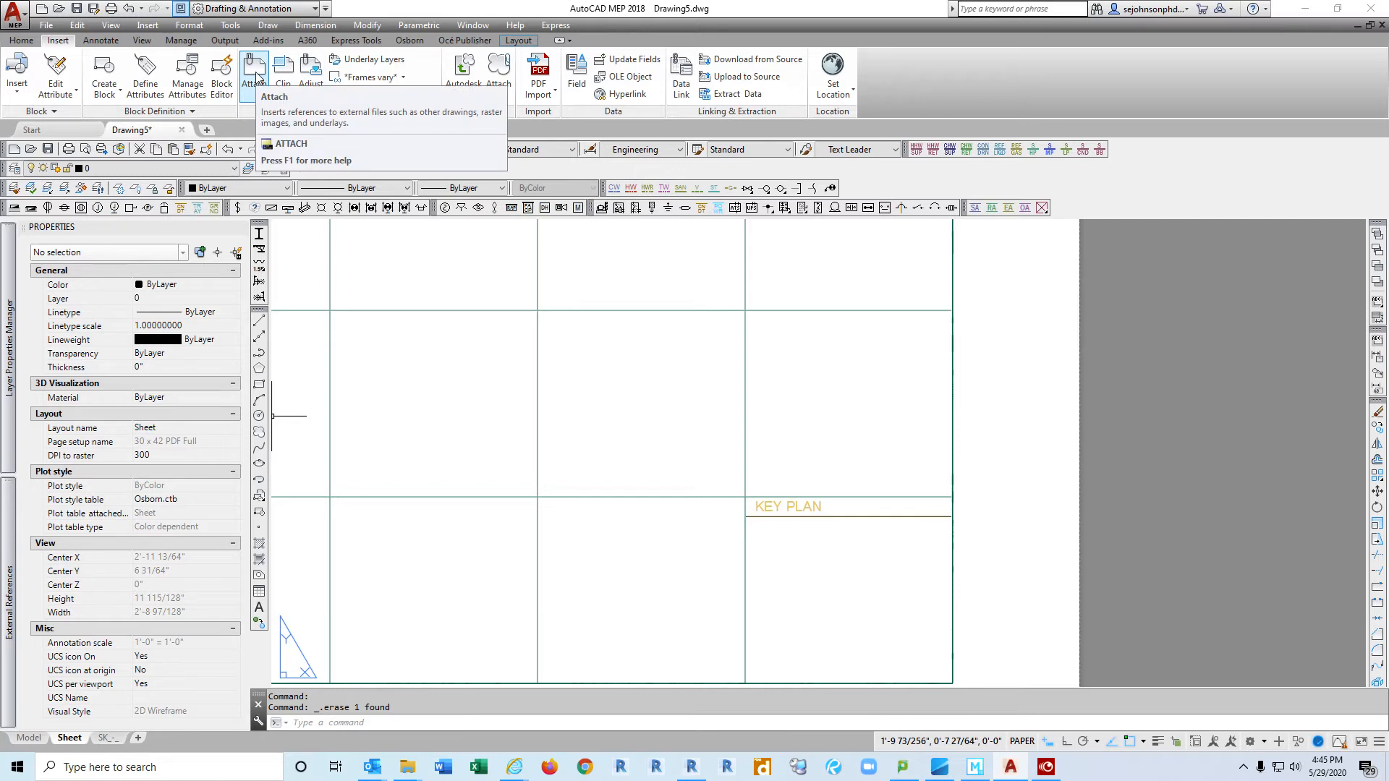
{"action": "left_click", "coordinate": [257, 78]}
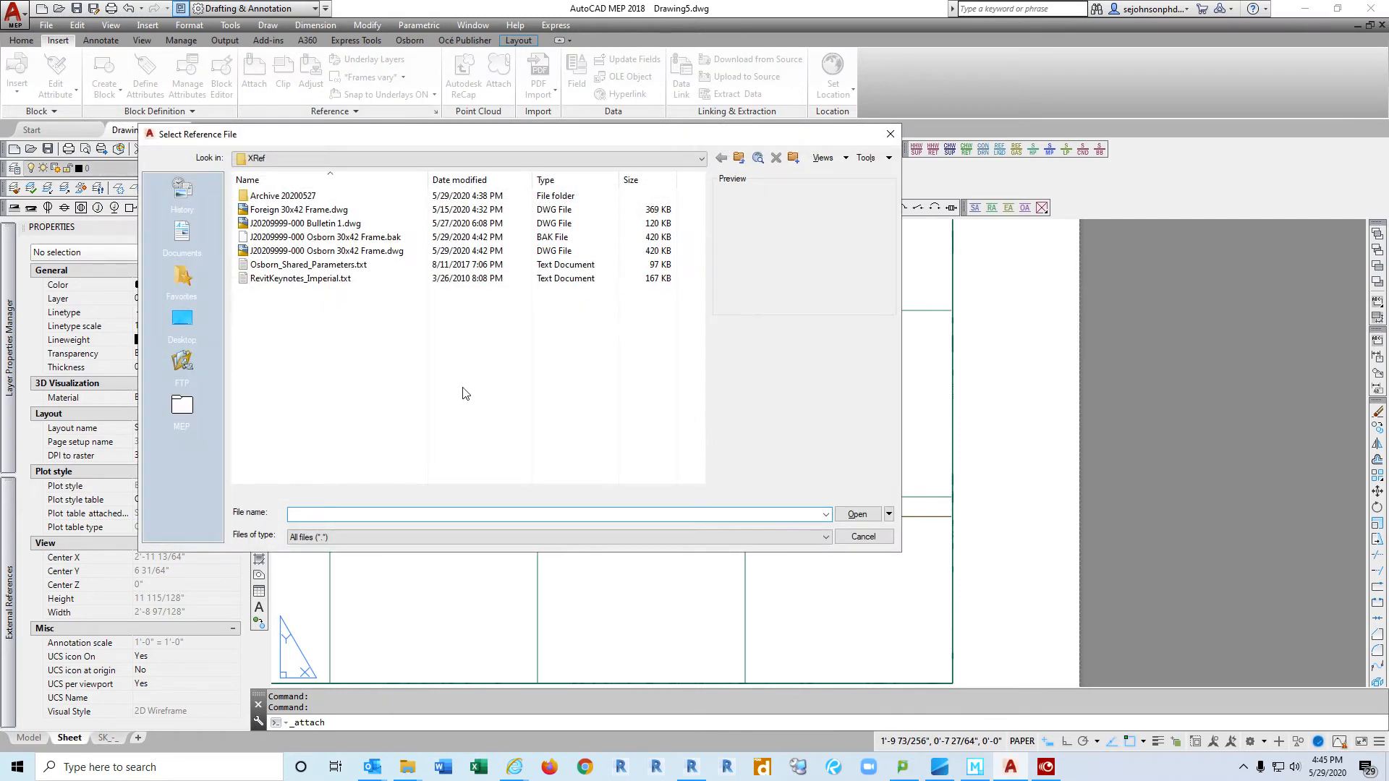
{"action": "left_click", "coordinate": [327, 251]}
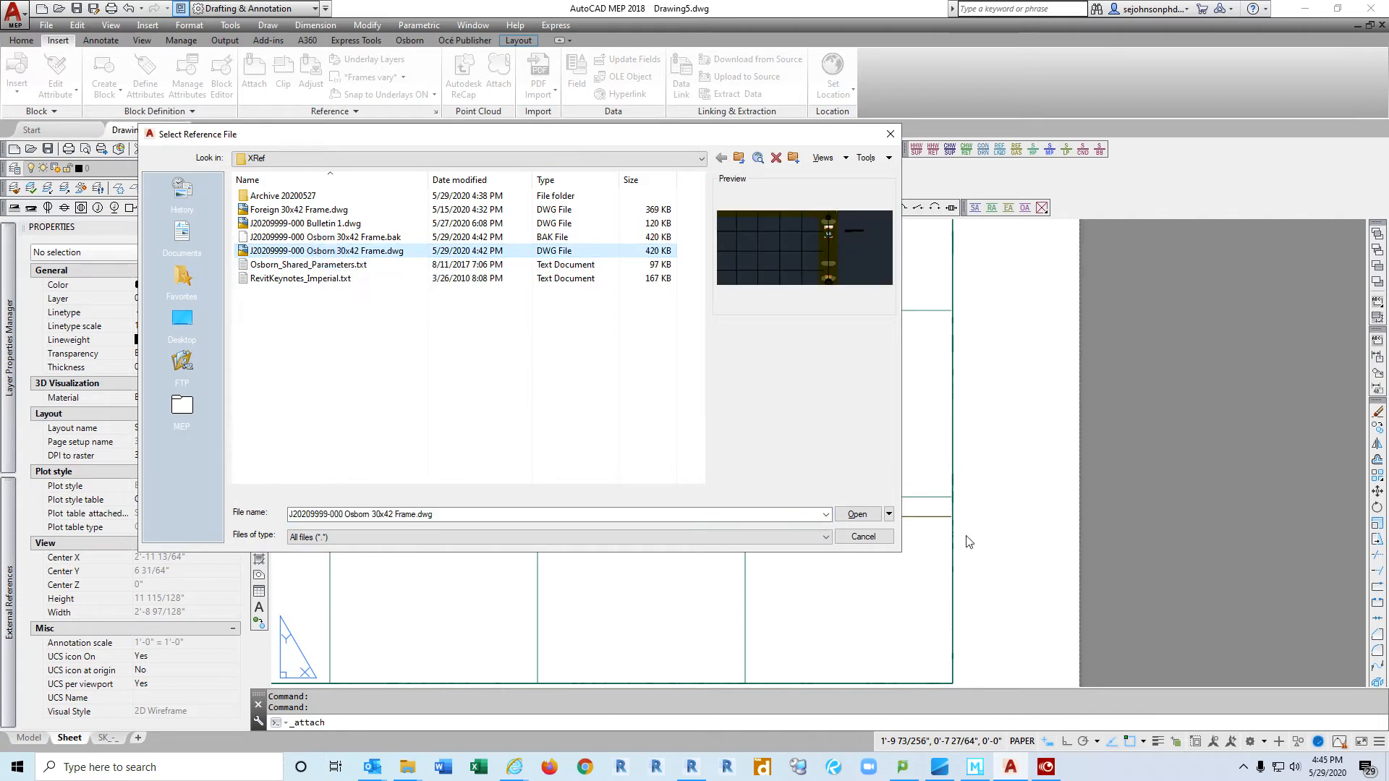
{"action": "left_click", "coordinate": [858, 515]}
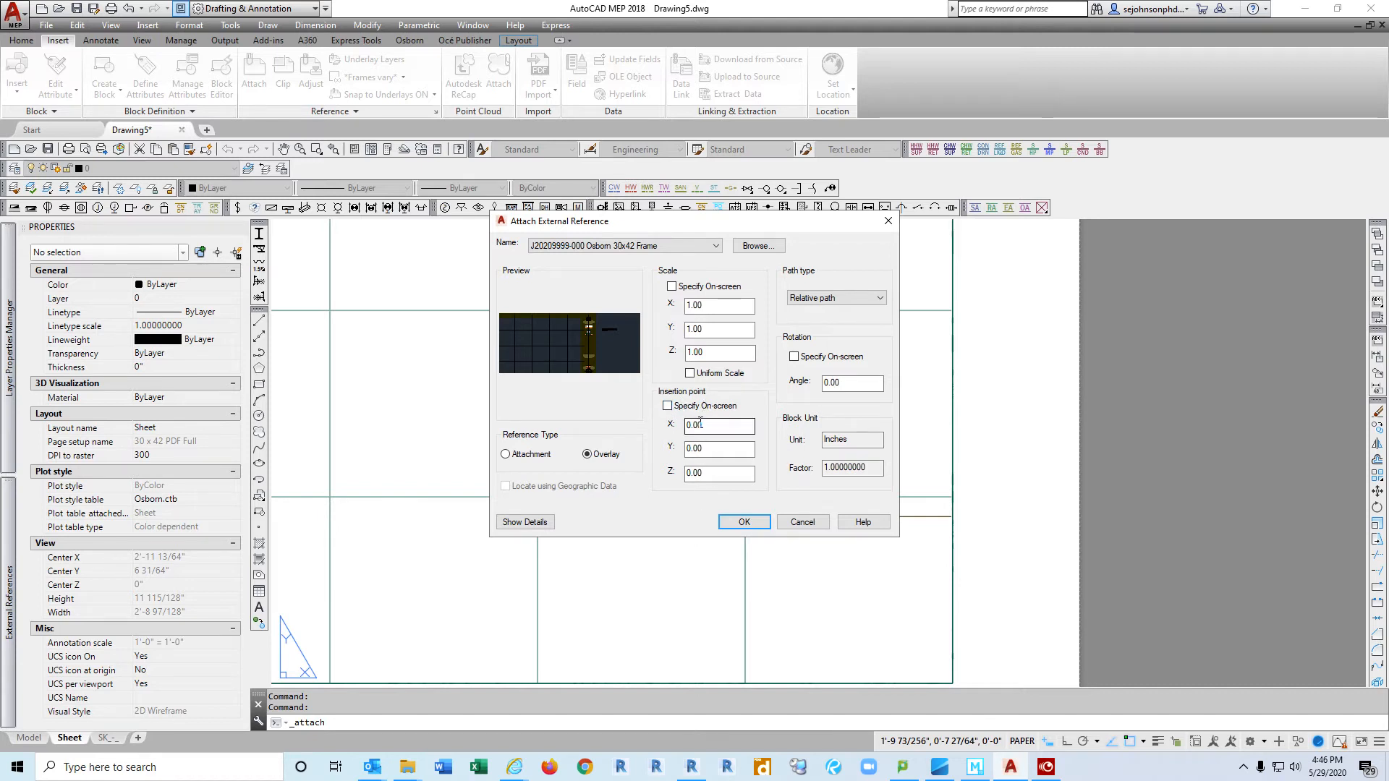
{"action": "left_click", "coordinate": [742, 522]}
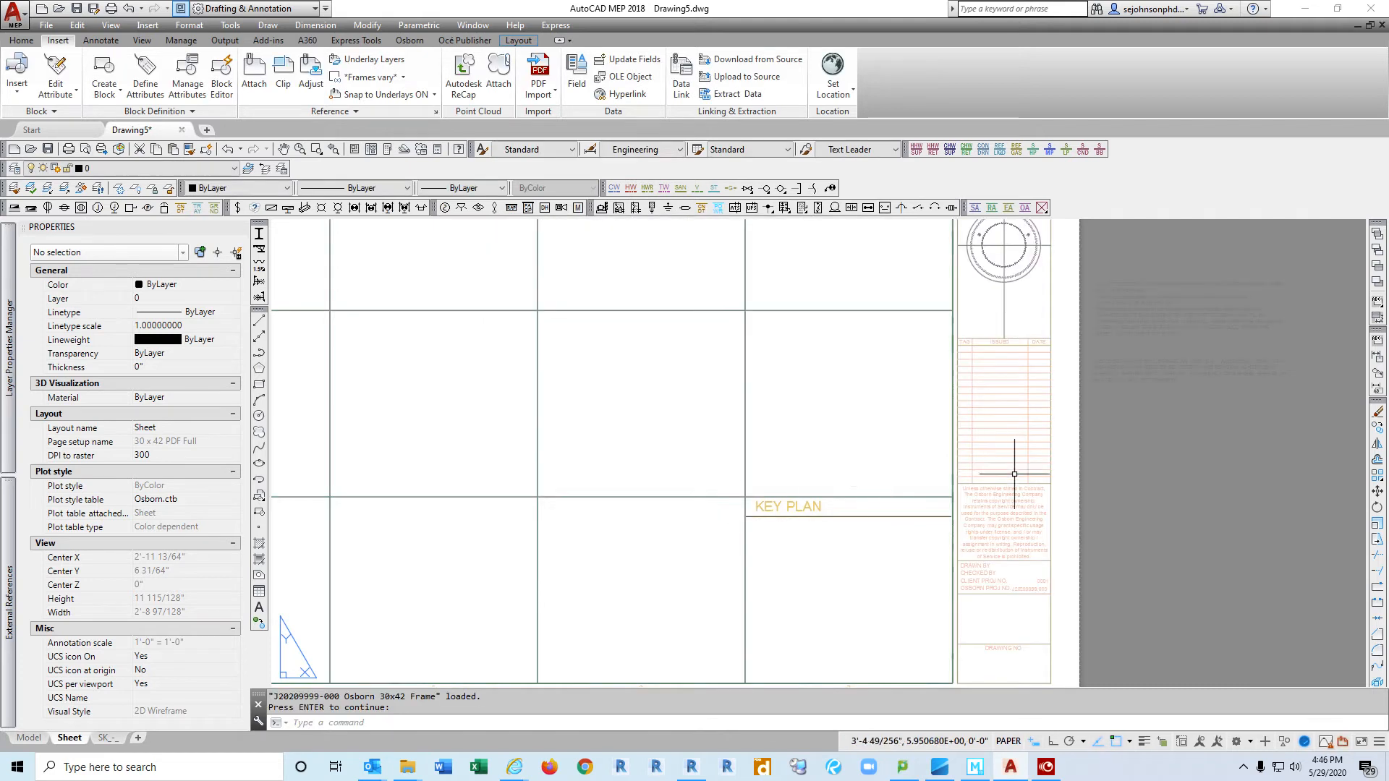
Step: Choose Osborn 30x42 Attributes.dwg from the STB frames folder as the block to insert on the sheet
{"action": "scroll", "coordinate": [996, 571], "scroll_direction": "down", "scroll_amount": 4}
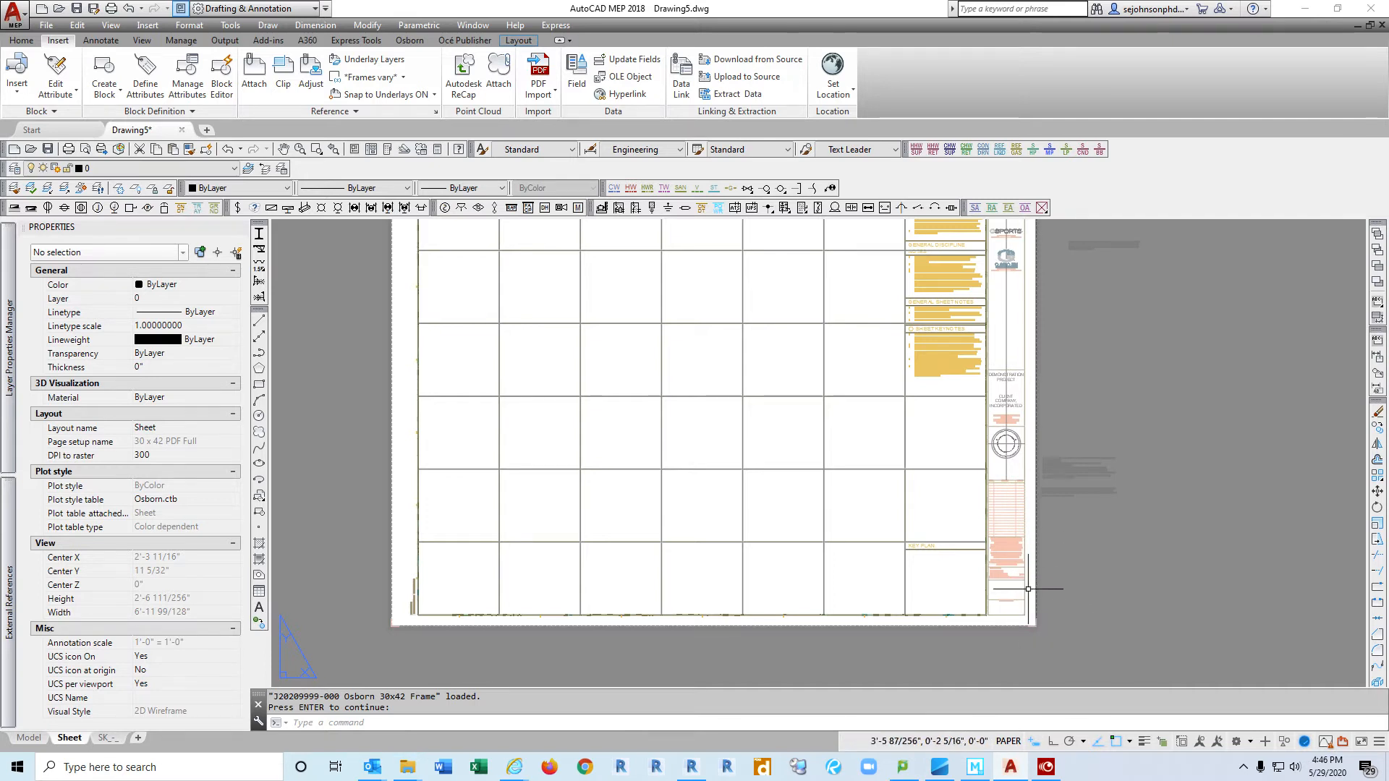
{"action": "middle_click_drag", "start_coordinate": [1137, 389], "coordinate": [1136, 444]}
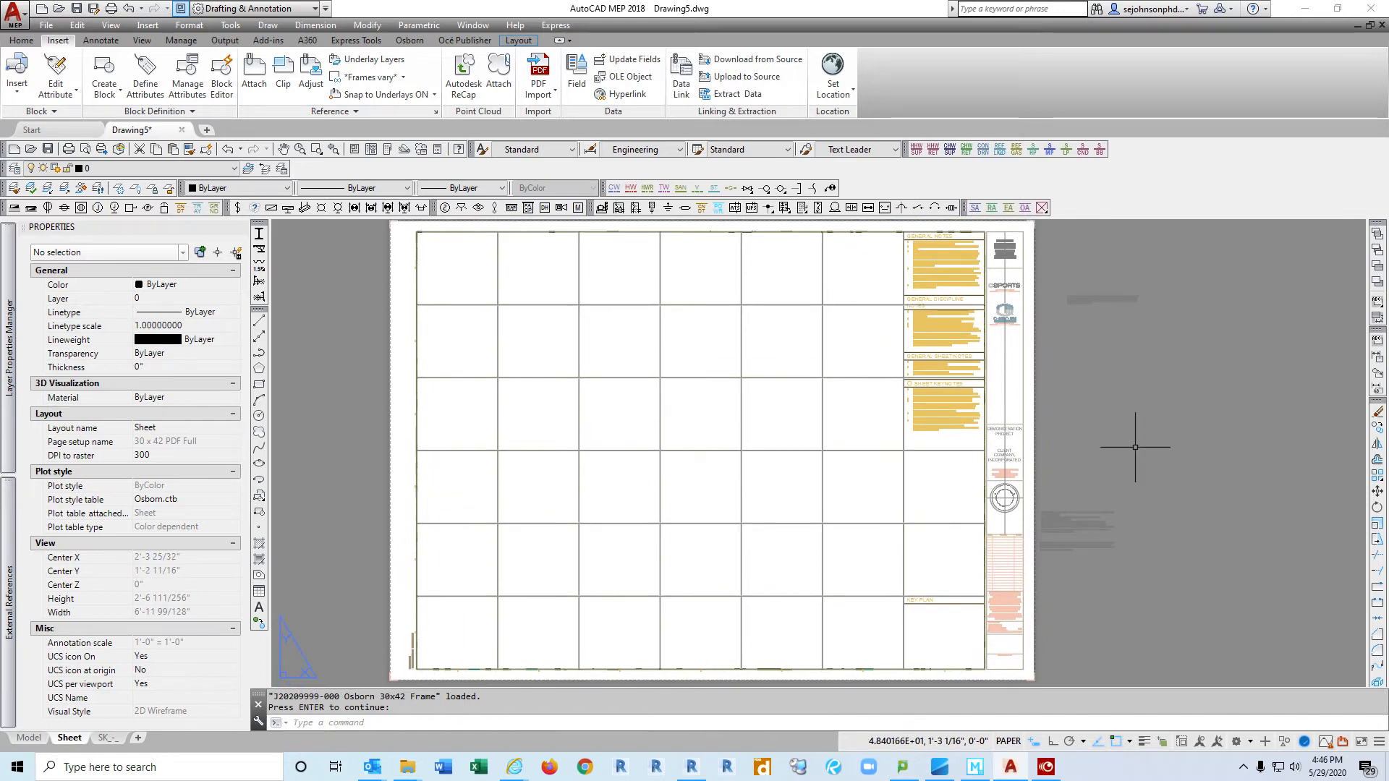
{"action": "left_click", "coordinate": [16, 76]}
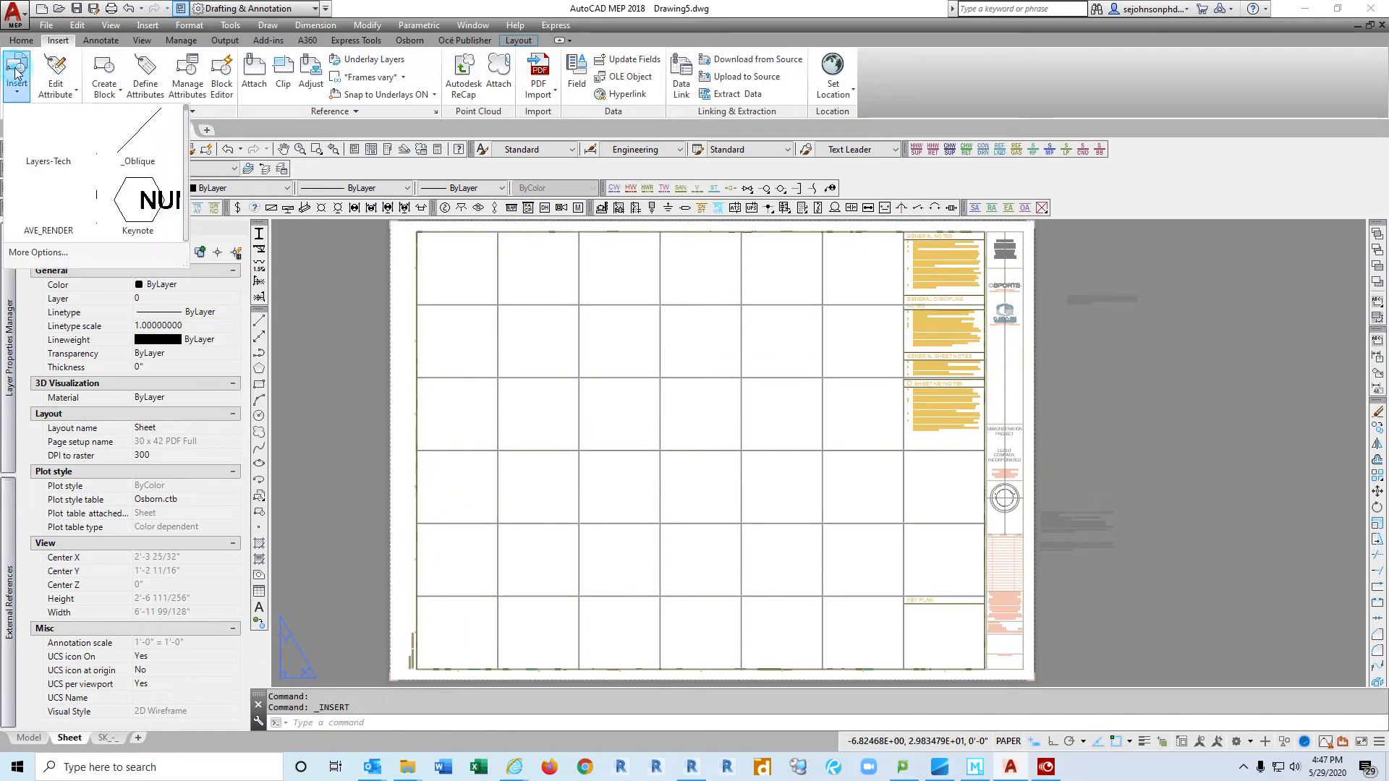
{"action": "left_click", "coordinate": [27, 253]}
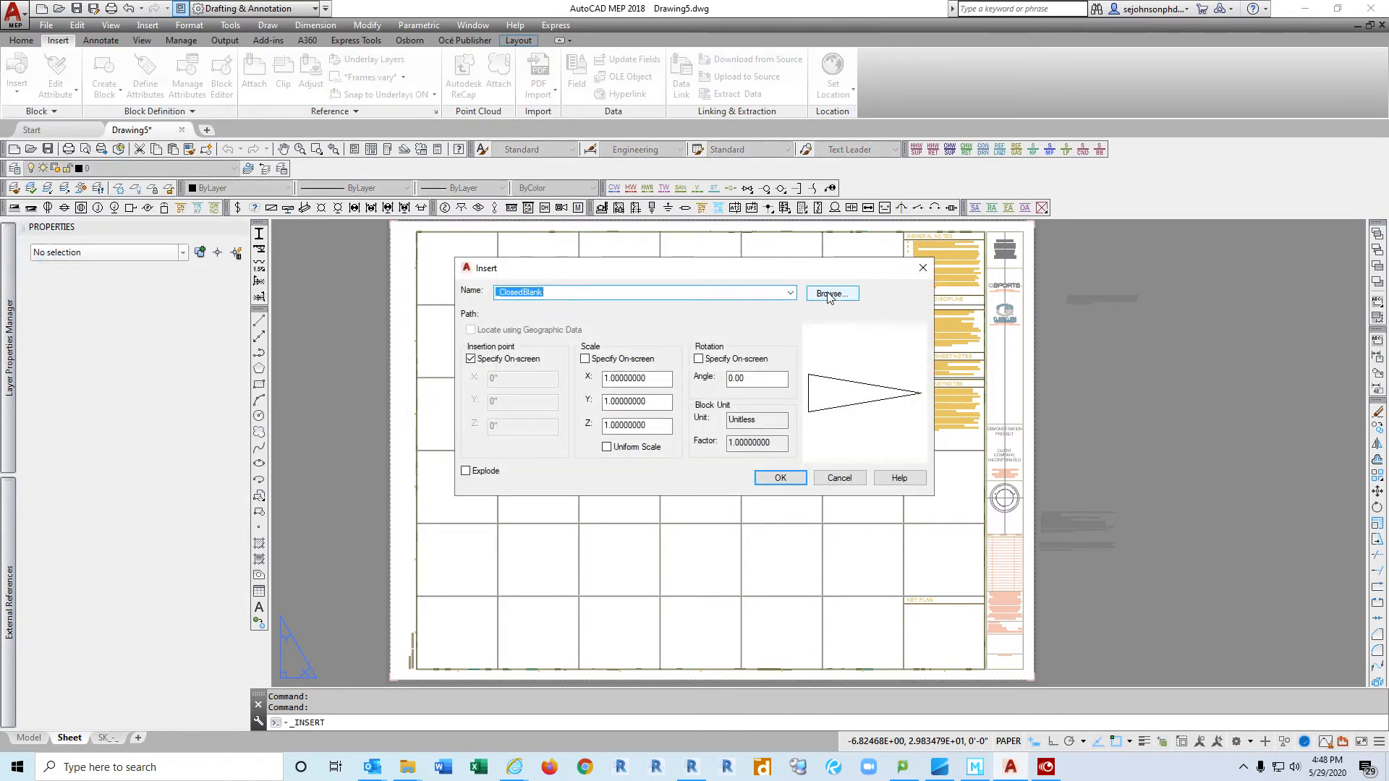
{"action": "left_click", "coordinate": [828, 296]}
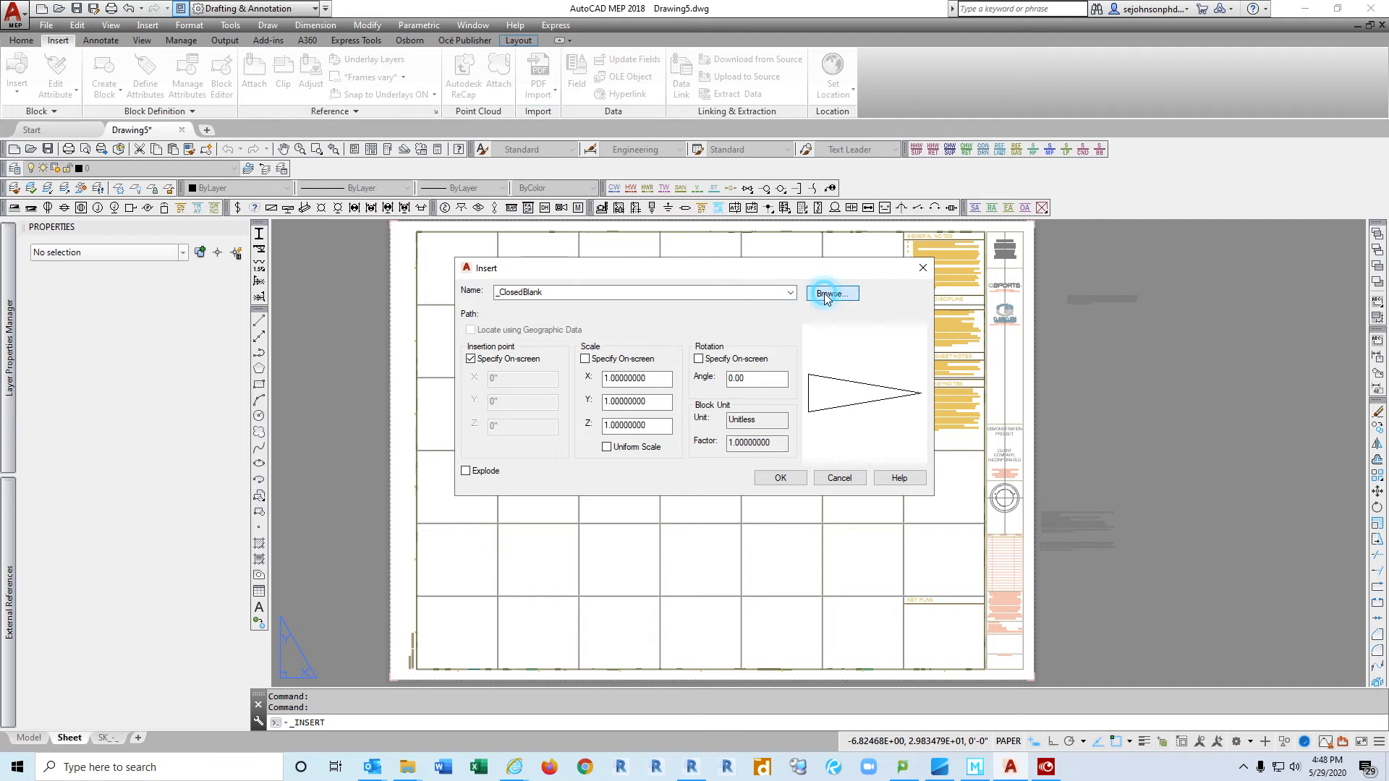
{"action": "left_click_drag", "start_coordinate": [1134, 367], "coordinate": [1138, 435]}
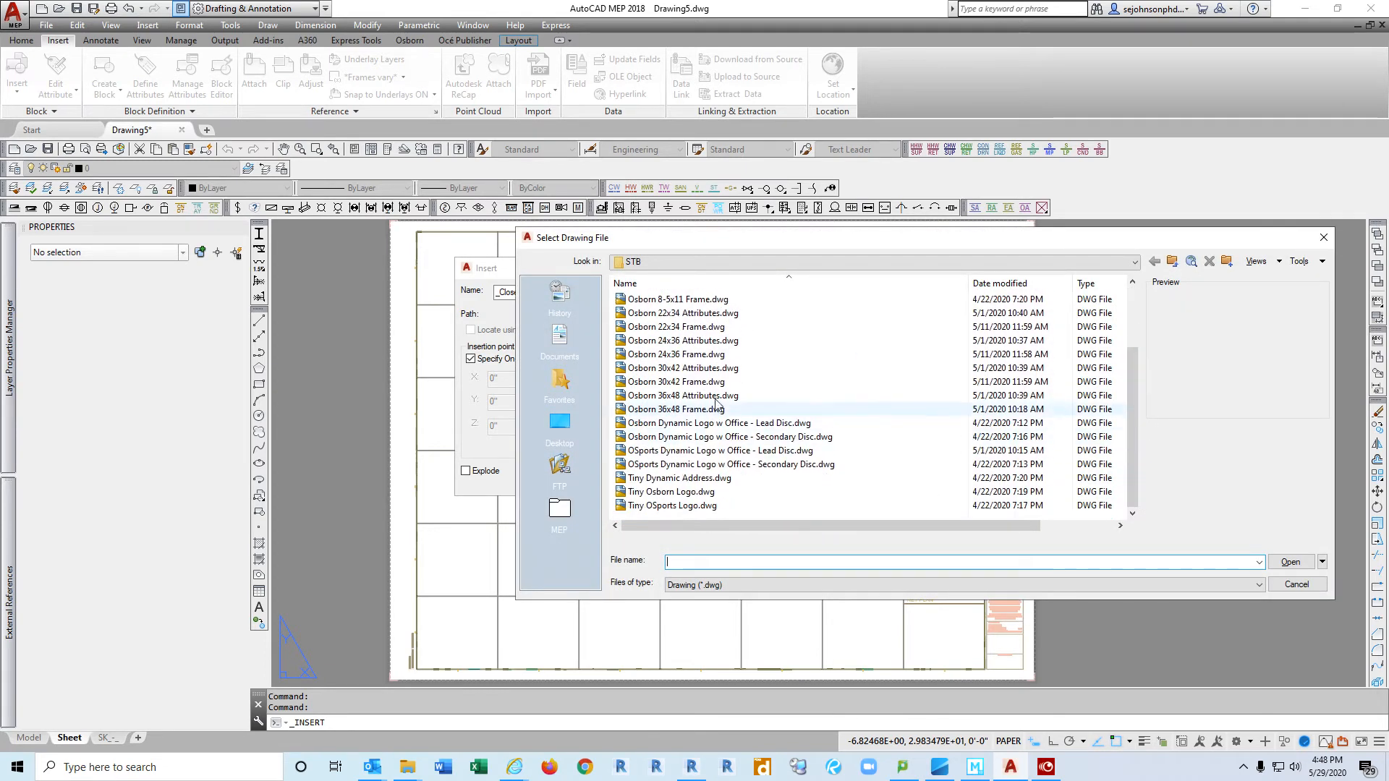
{"action": "left_click", "coordinate": [703, 371]}
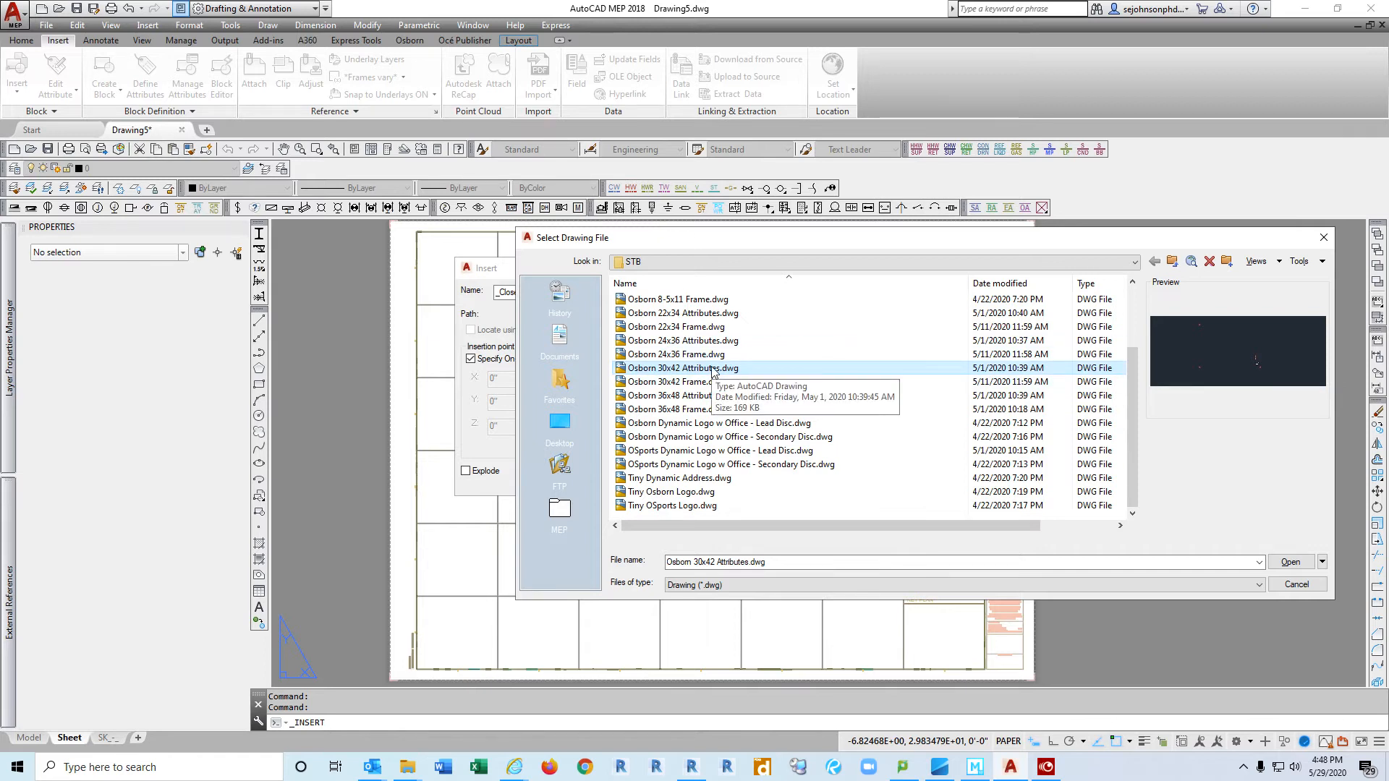
{"action": "left_click", "coordinate": [1291, 563]}
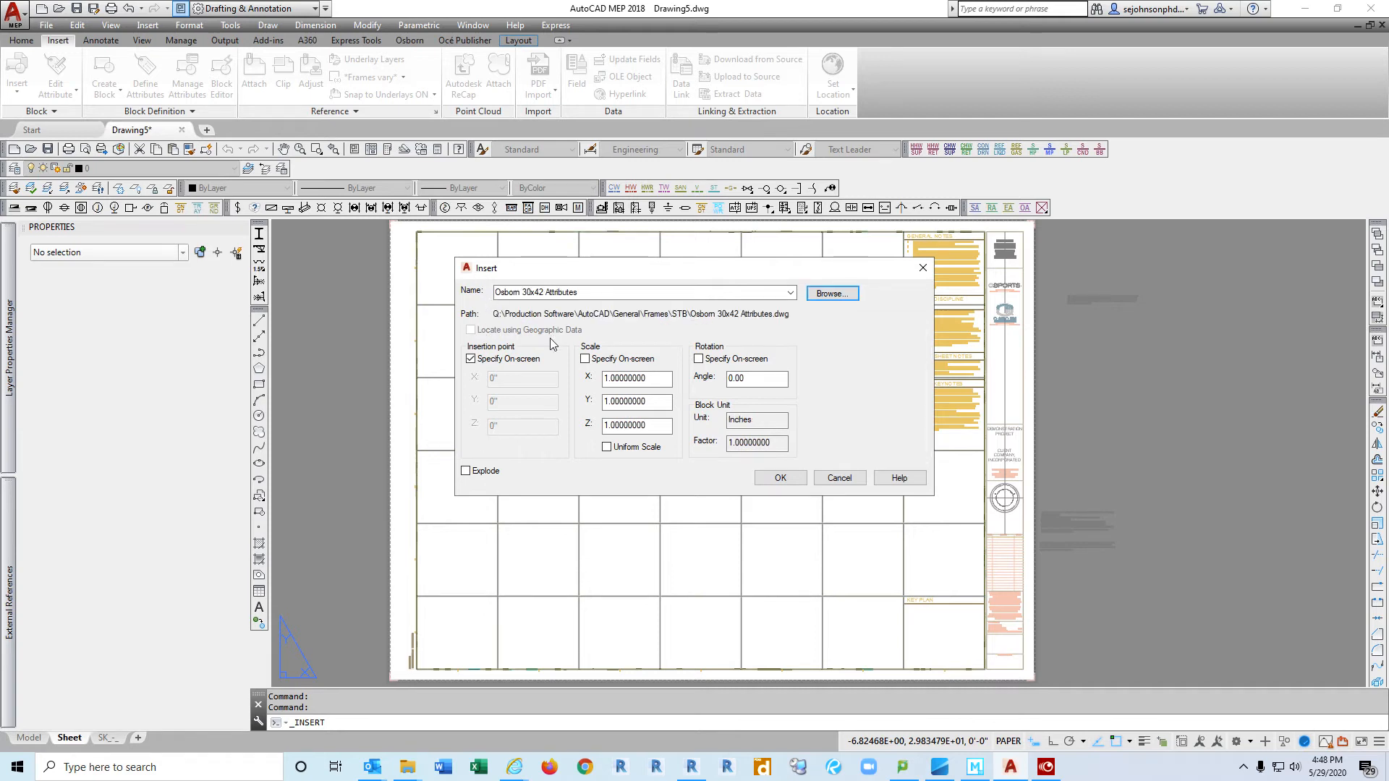
Step: Insert the attributes block unexploded at 0, 0, 0 with scale 1, accepting the default attribute values
{"action": "left_click", "coordinate": [471, 360]}
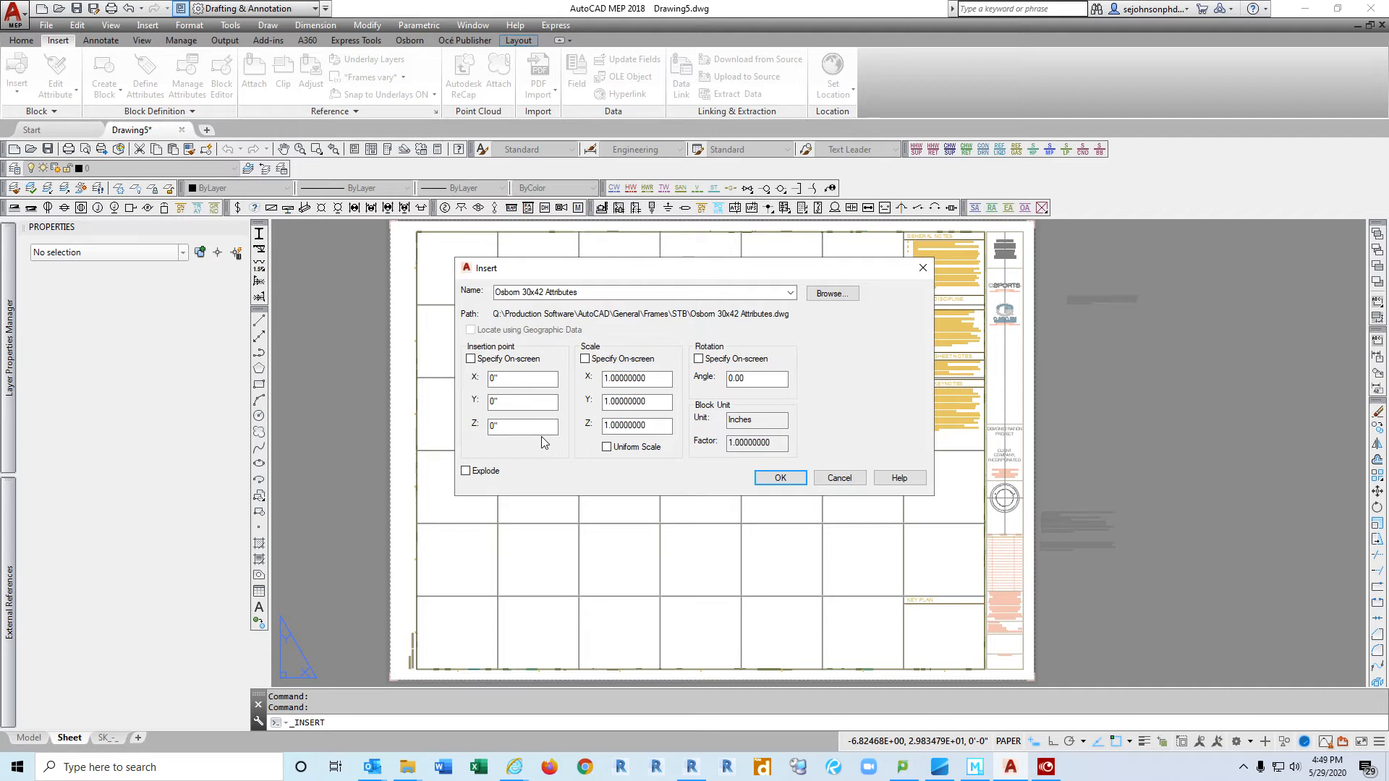
{"action": "left_click", "coordinate": [466, 471]}
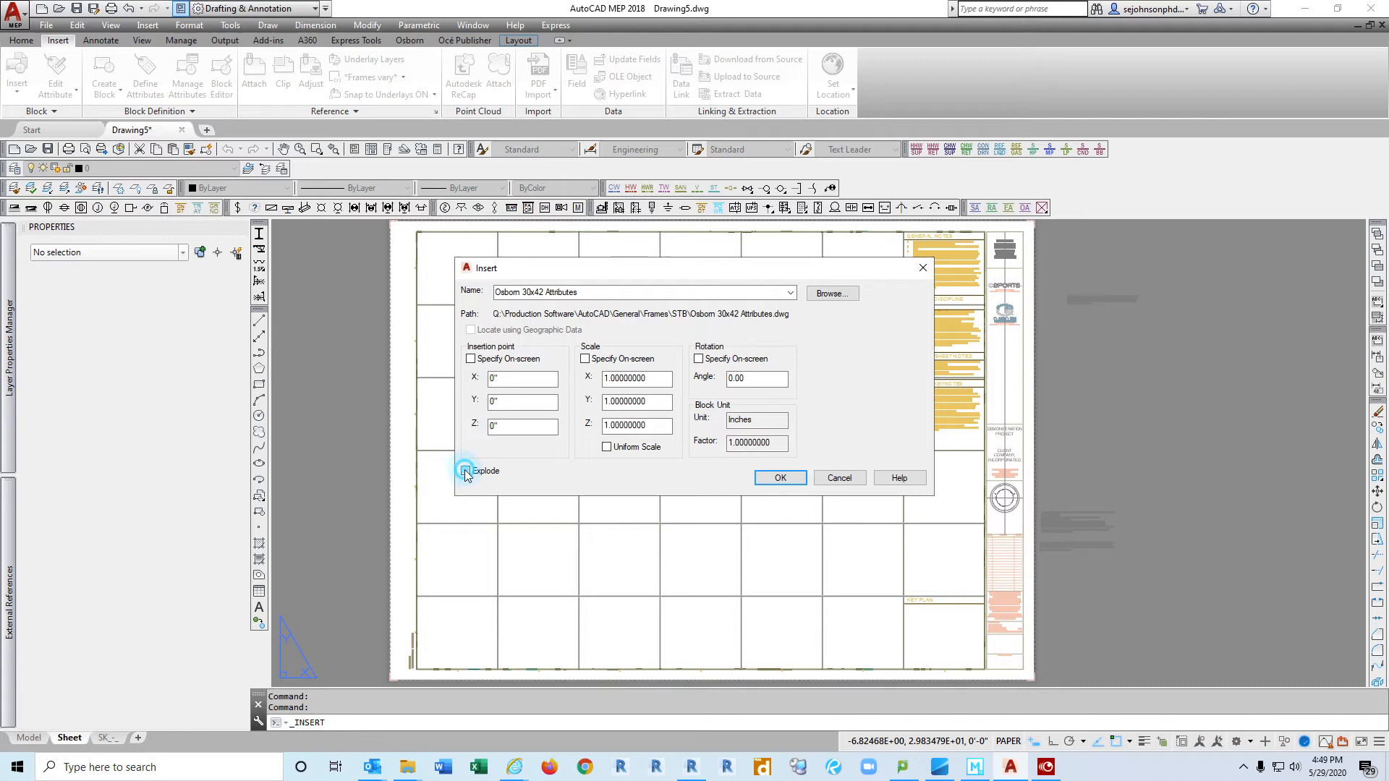
{"action": "left_click", "coordinate": [466, 471]}
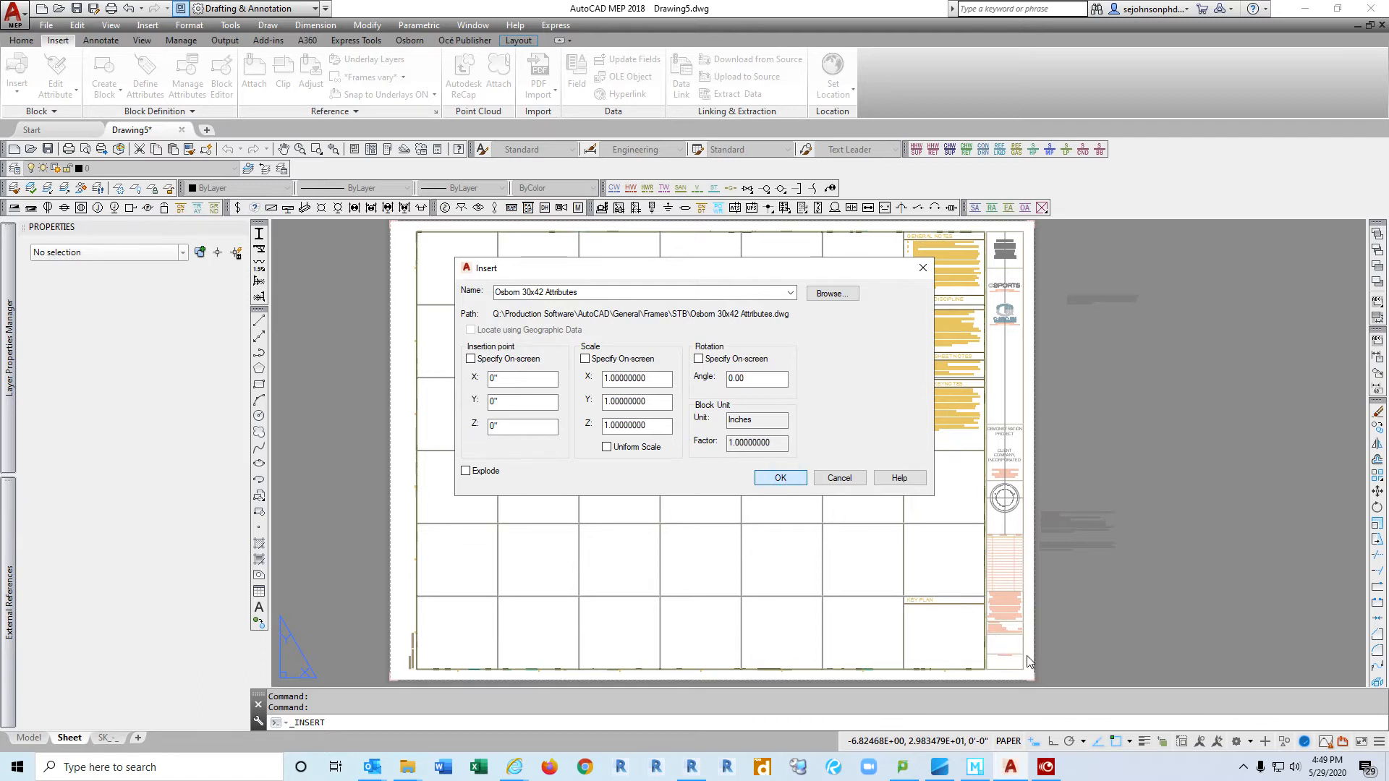
{"action": "key", "text": "Return"}
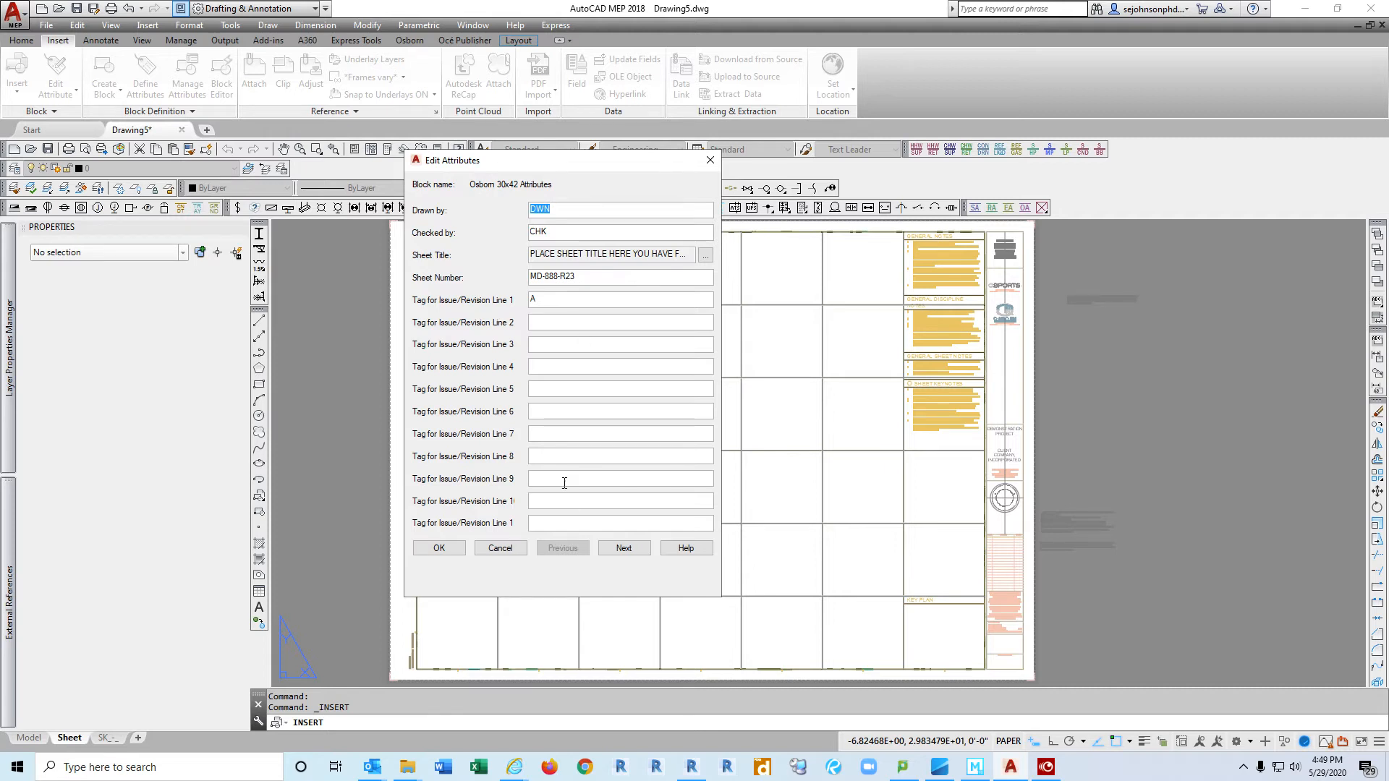
{"action": "left_click", "coordinate": [440, 548]}
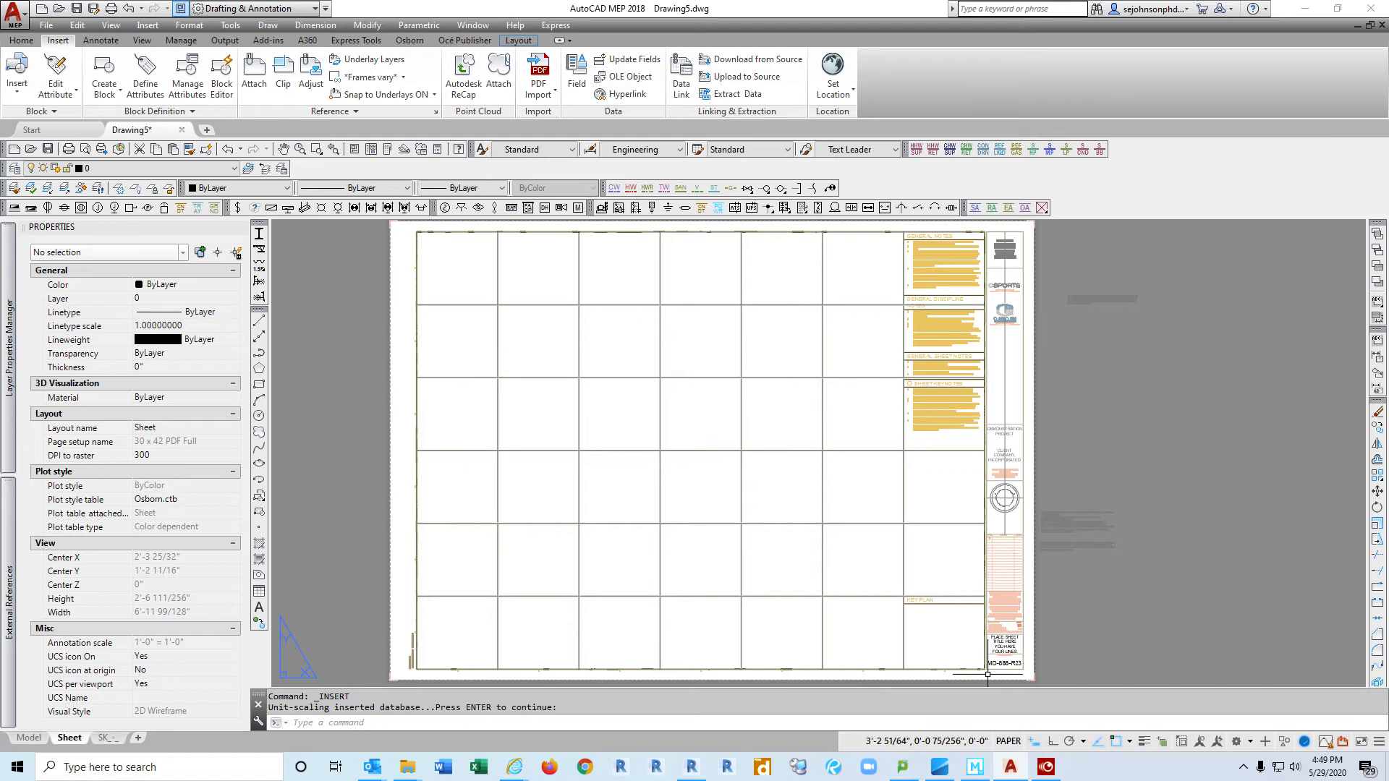
Step: Set the sheet number attribute in the title block to S-102
{"action": "scroll", "coordinate": [962, 669], "scroll_direction": "up", "scroll_amount": 6}
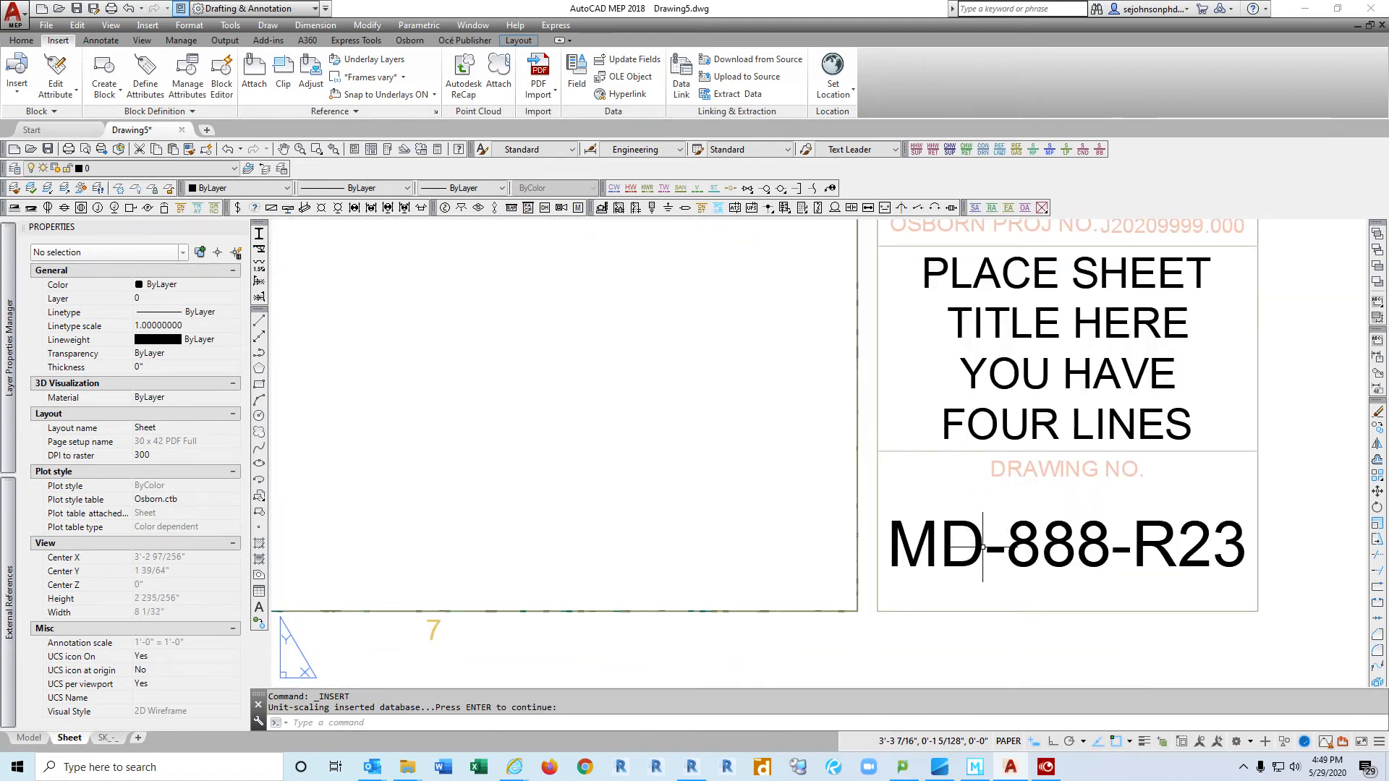
{"action": "left_click", "coordinate": [980, 547]}
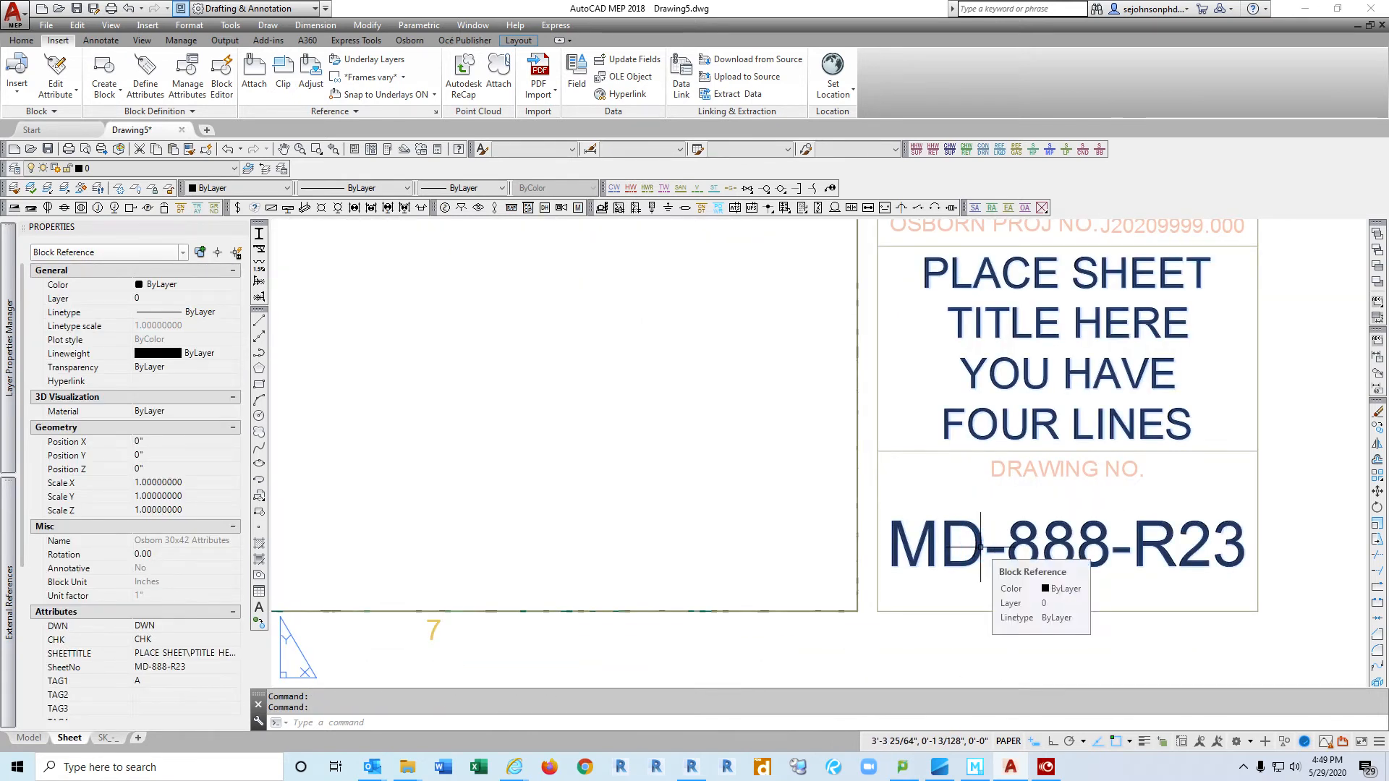
{"action": "double_click", "coordinate": [979, 549]}
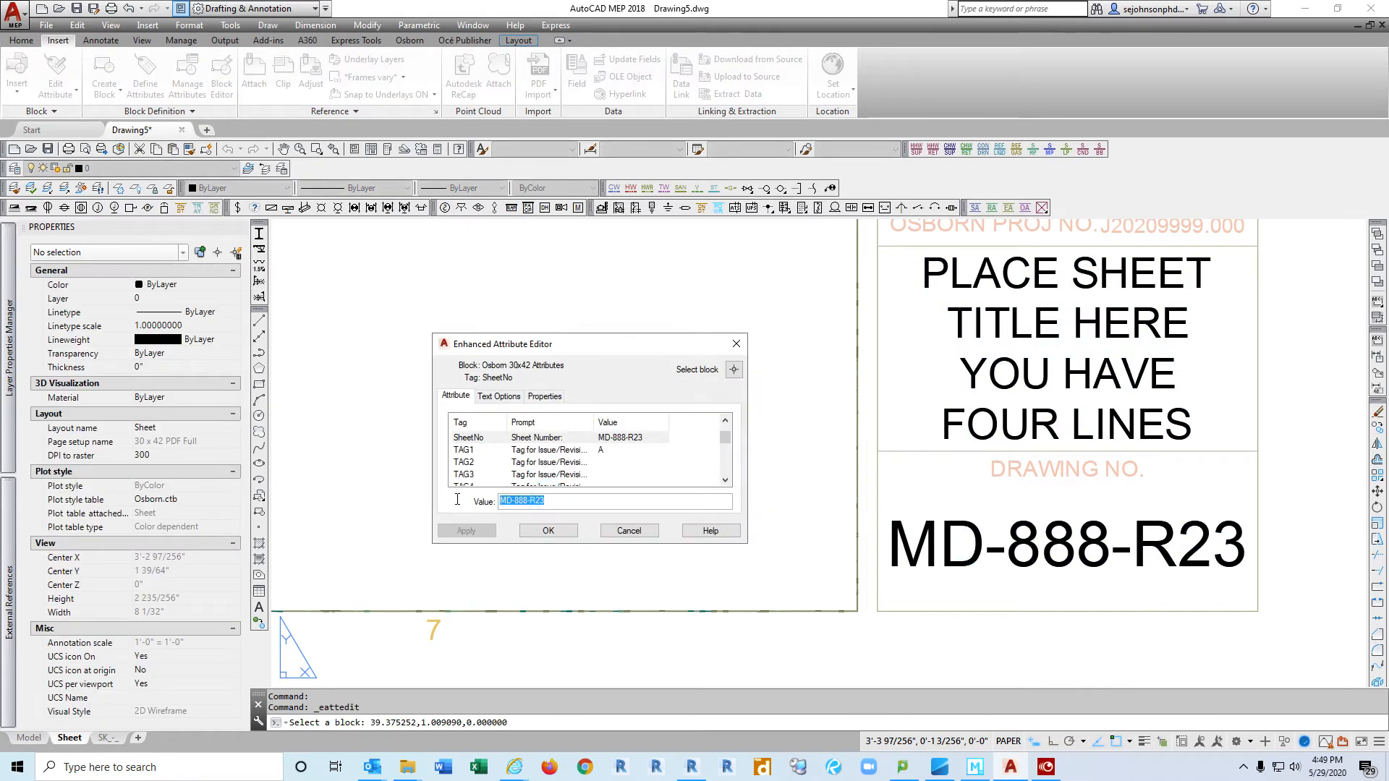
{"action": "type", "text": "S"}
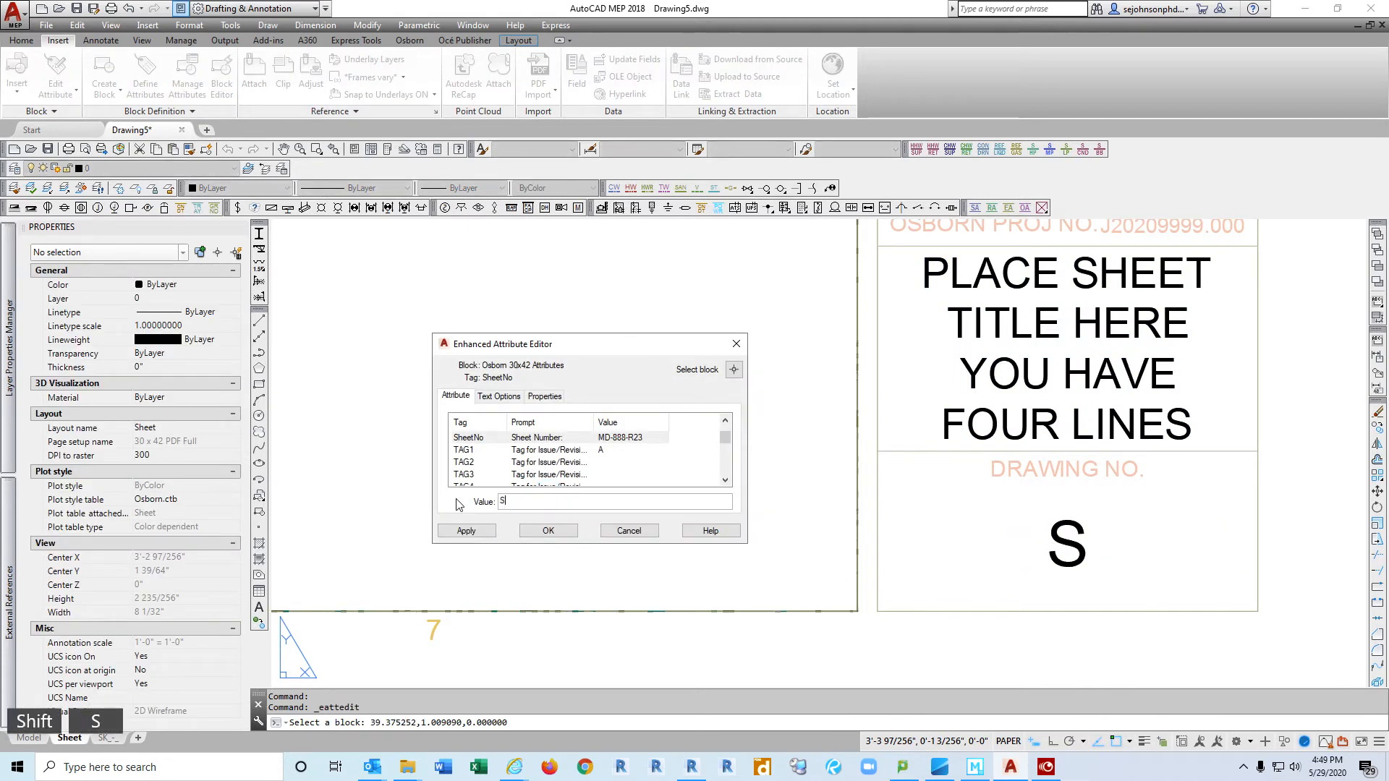
{"action": "type", "text": "-"}
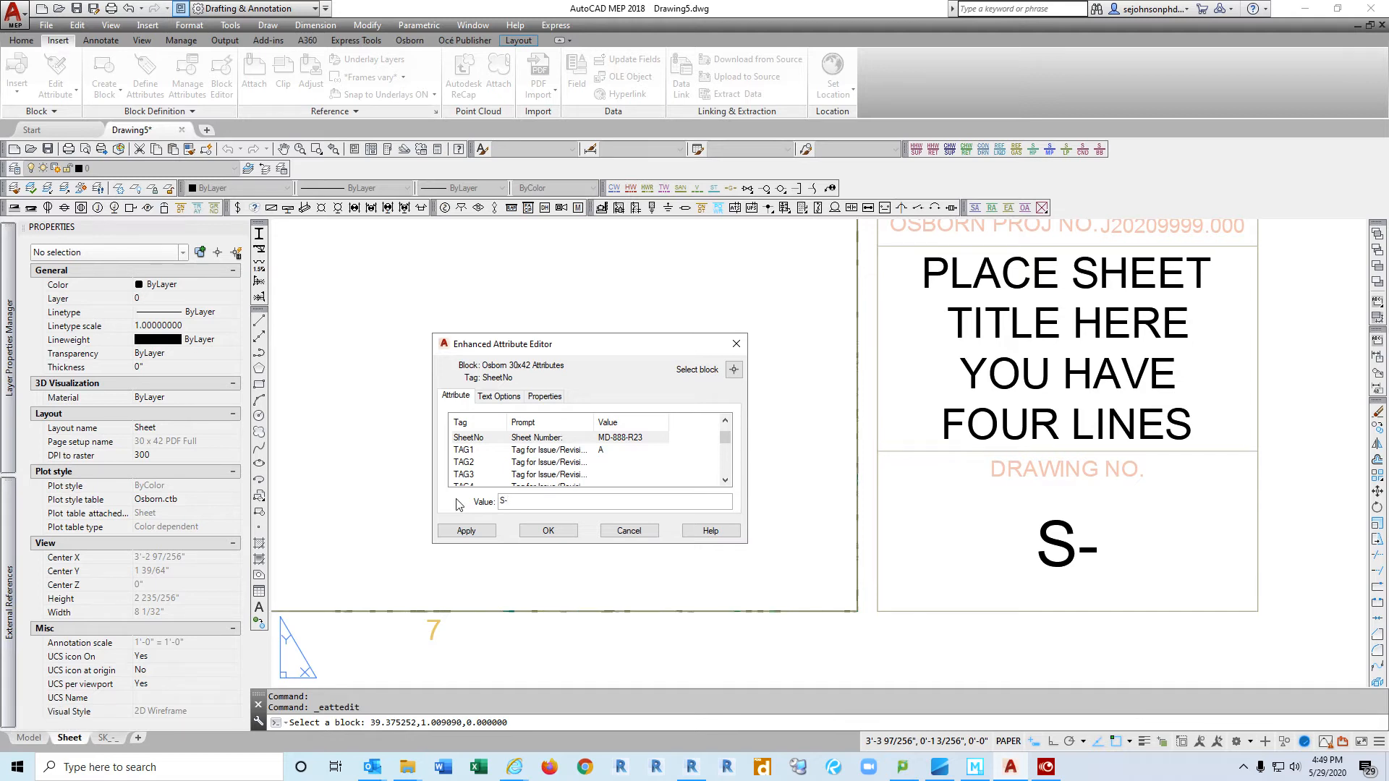
{"action": "type", "text": "102"}
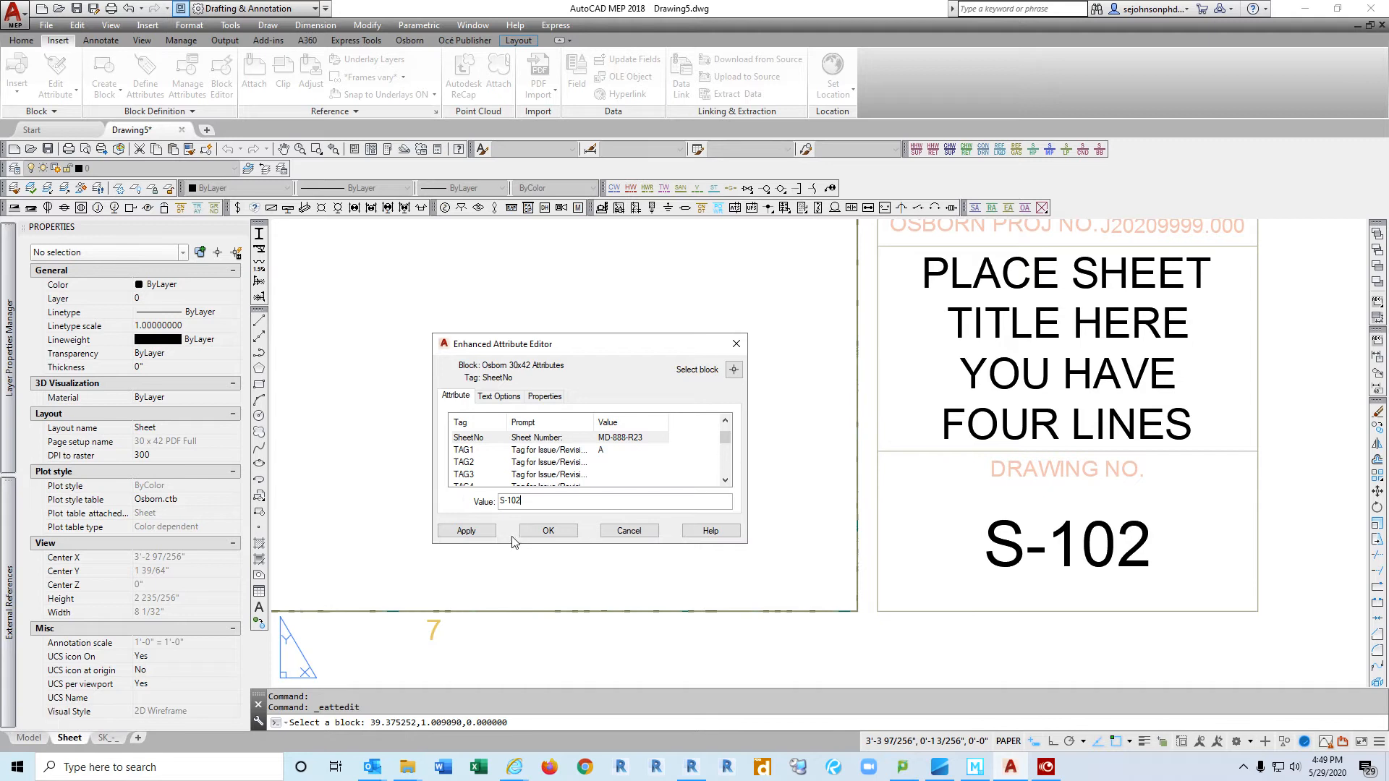
{"action": "left_click", "coordinate": [549, 533]}
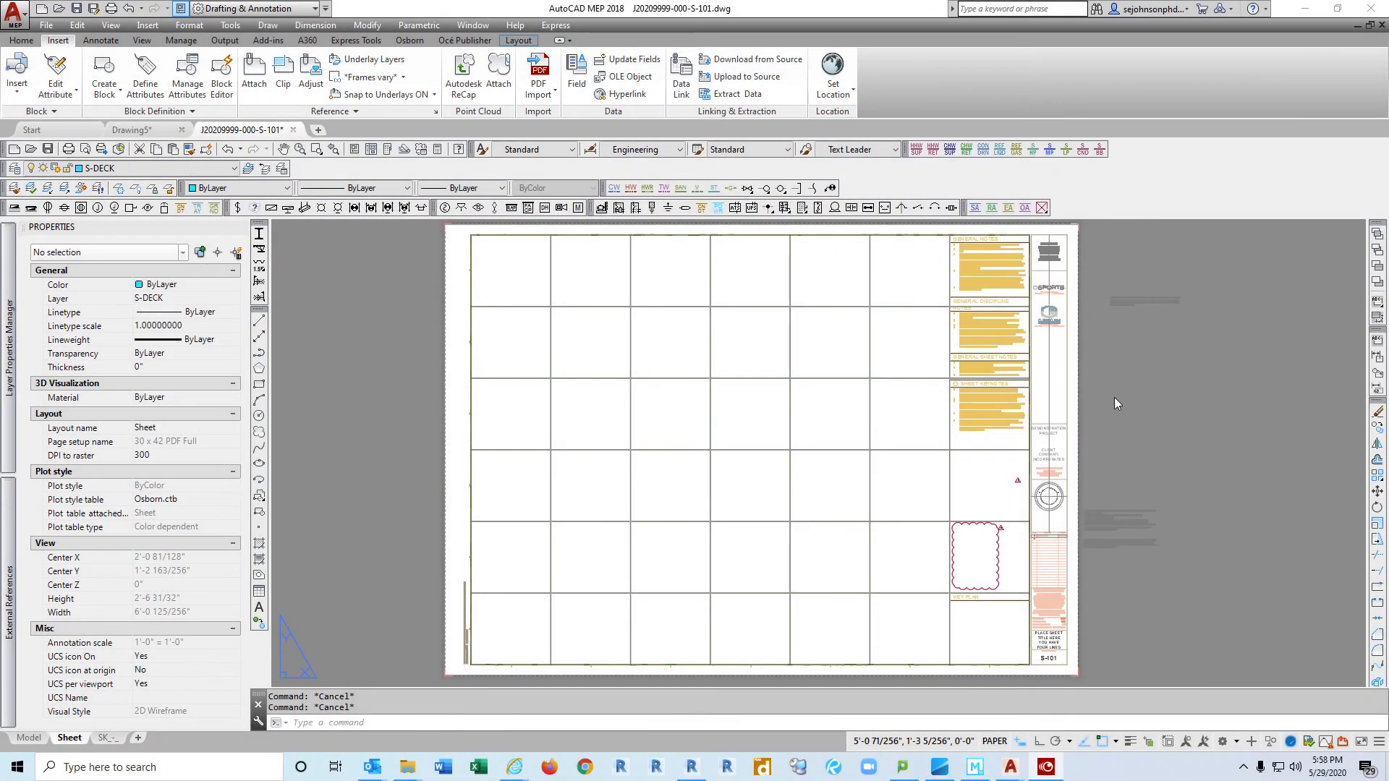
Step: Examine the issue/revision tag attributes of the title block in the S-101 drawing without changing them
{"action": "scroll", "coordinate": [1046, 552], "scroll_direction": "up", "scroll_amount": 8}
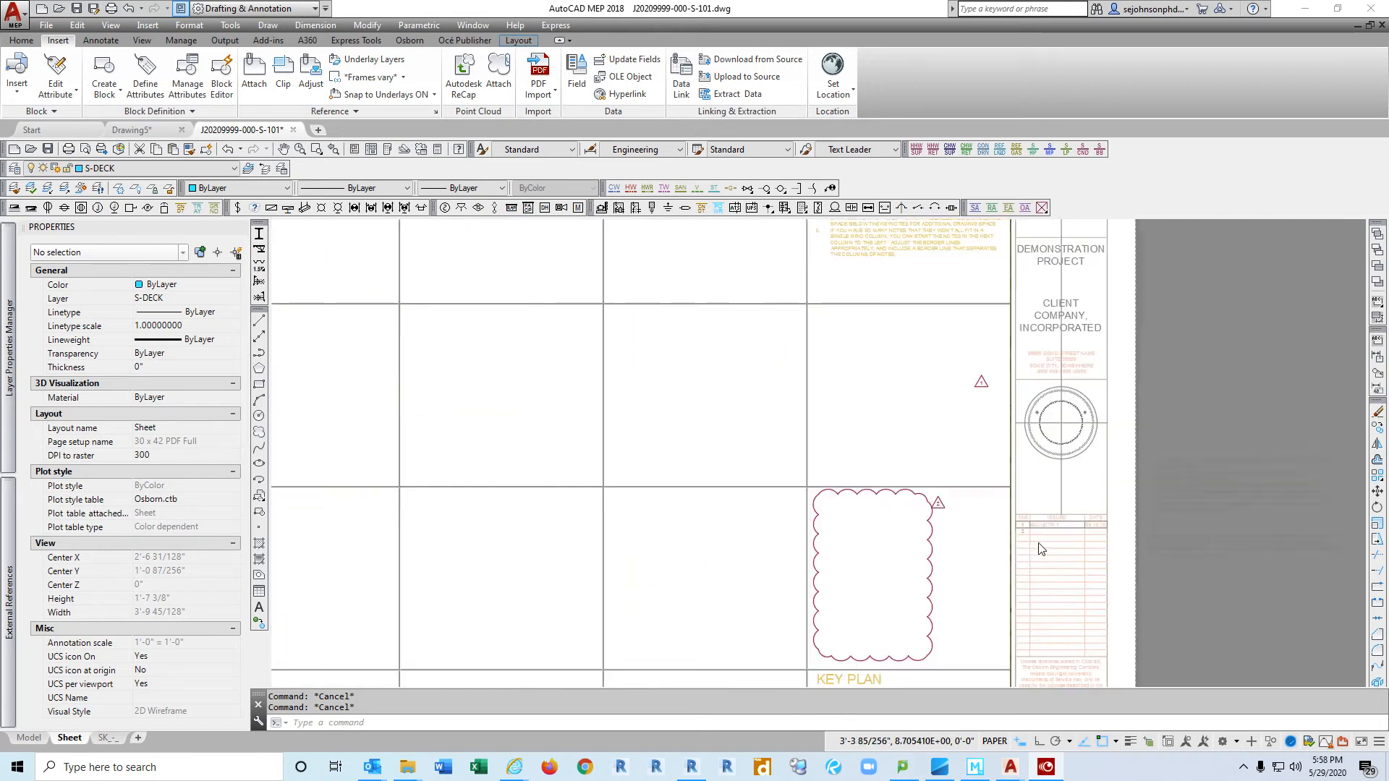
{"action": "scroll", "coordinate": [1032, 528], "scroll_direction": "up", "scroll_amount": 2}
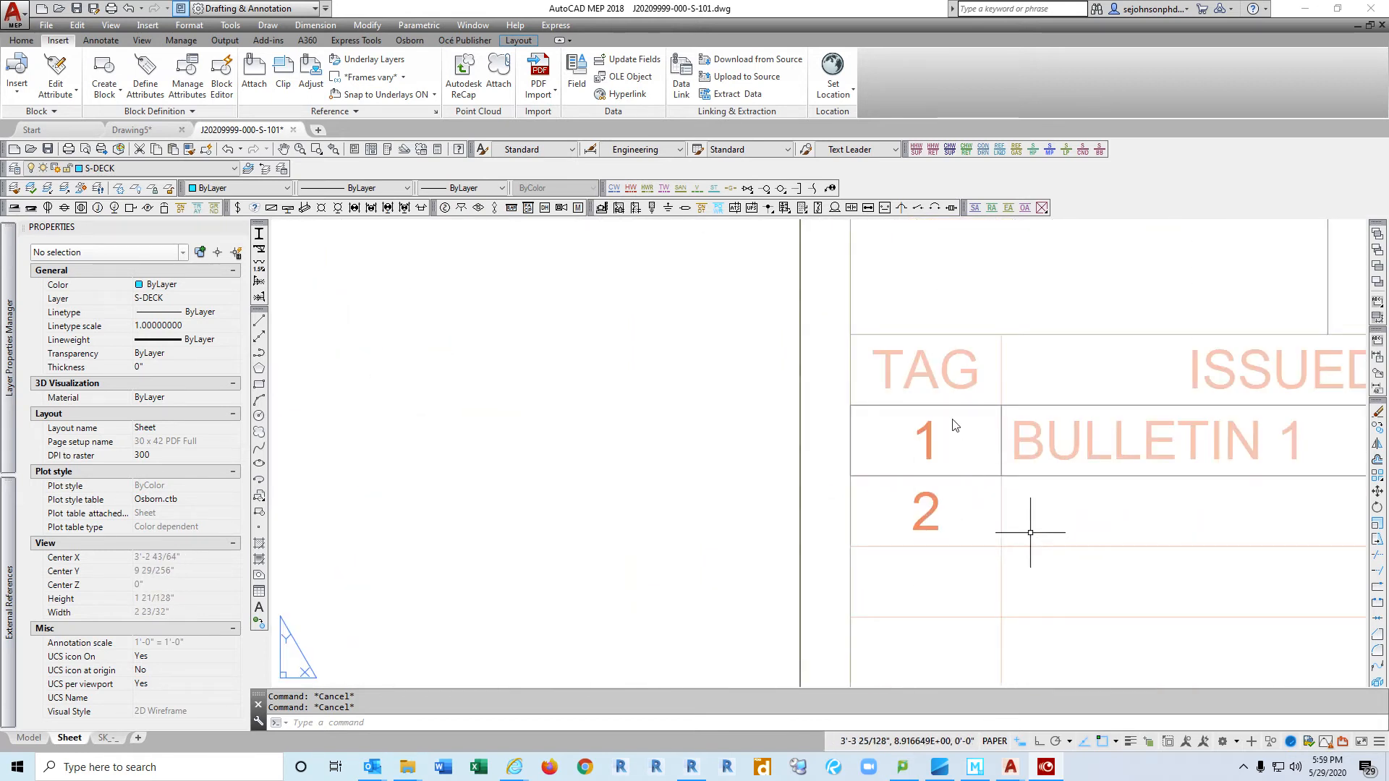
{"action": "left_click", "coordinate": [929, 496]}
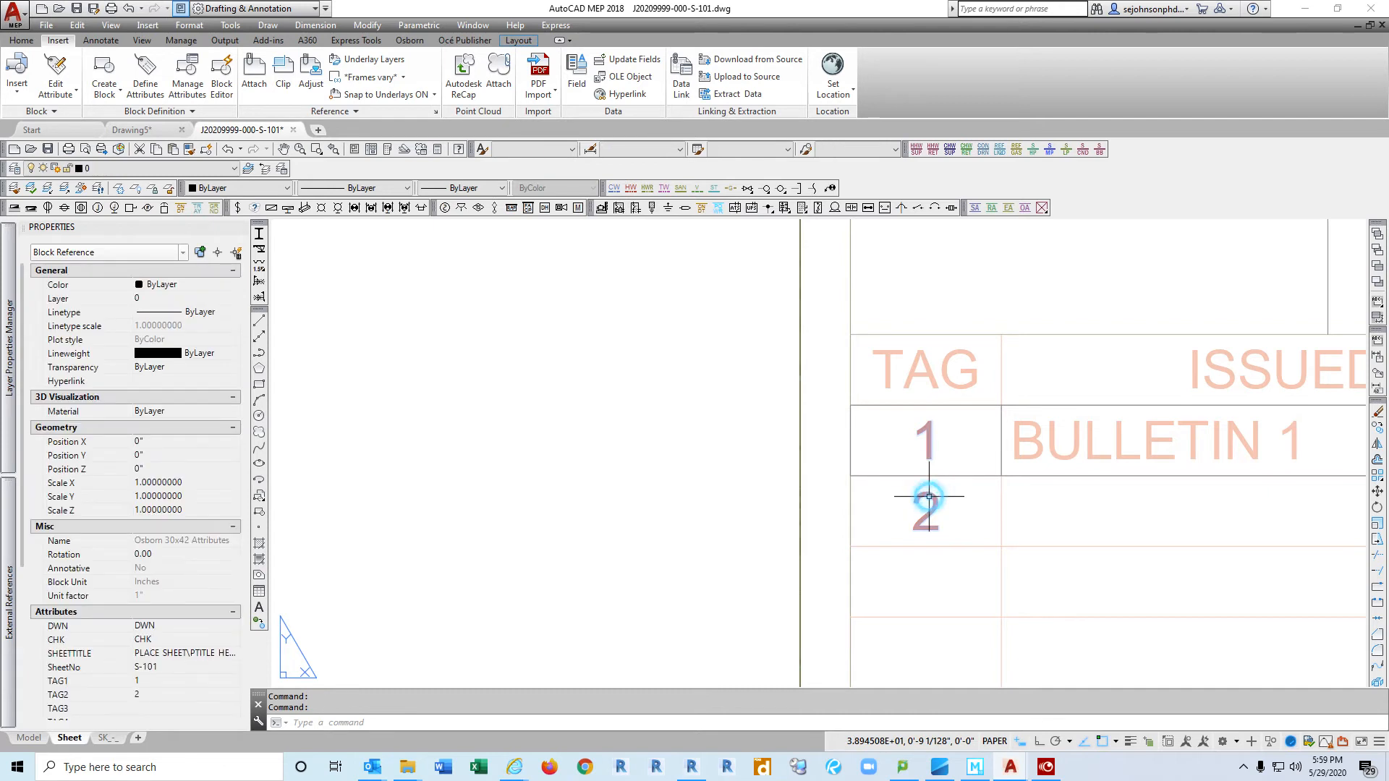
{"action": "double_click", "coordinate": [929, 496]}
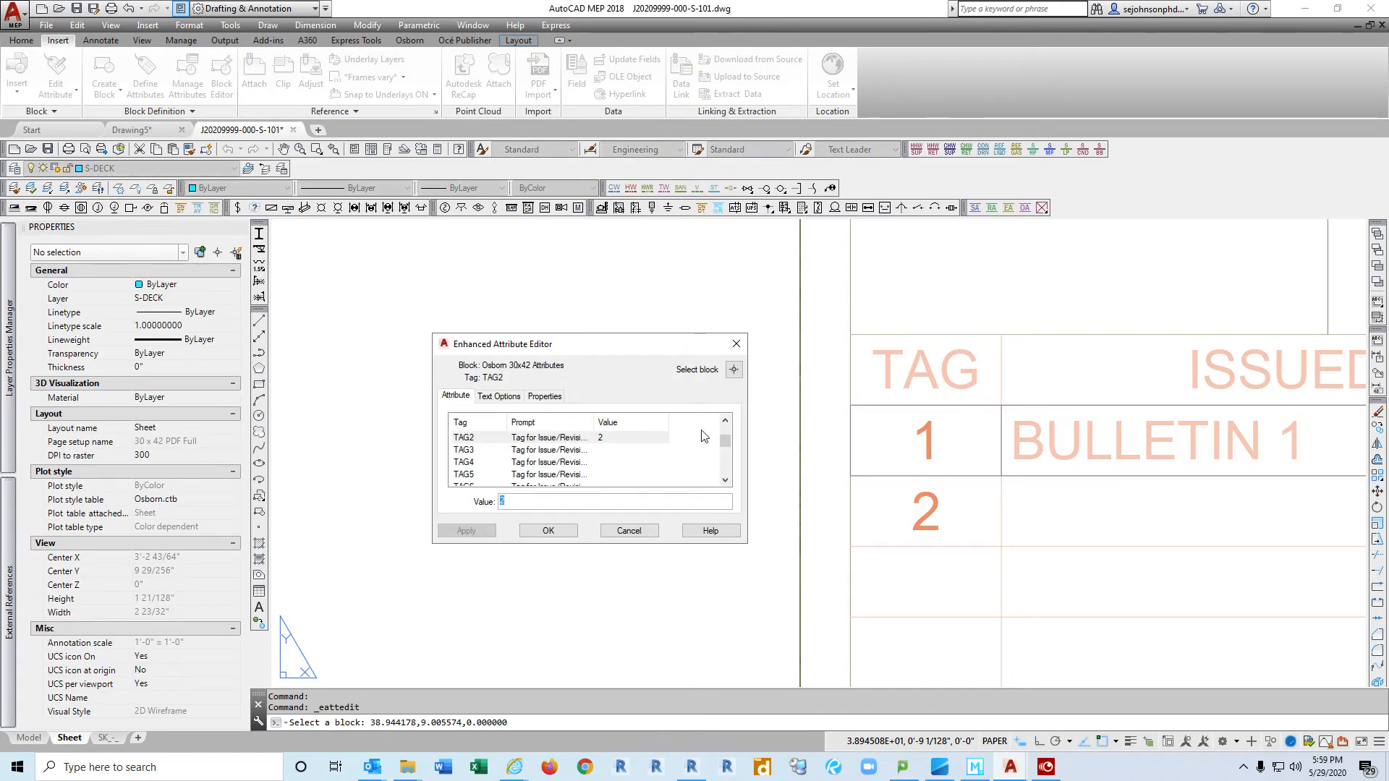
{"action": "mouse_move", "coordinate": [724, 441]}
{"action": "left_mouse_down"}
{"action": "mouse_move", "coordinate": [724, 469]}
{"action": "mouse_move", "coordinate": [724, 432]}
{"action": "mouse_move", "coordinate": [726, 446]}
{"action": "left_mouse_up"}
{"action": "left_click", "coordinate": [630, 535]}
{"action": "middle_click_drag", "start_coordinate": [1271, 599], "coordinate": [987, 598]}
{"action": "scroll", "coordinate": [801, 575], "scroll_direction": "down", "scroll_amount": 2}
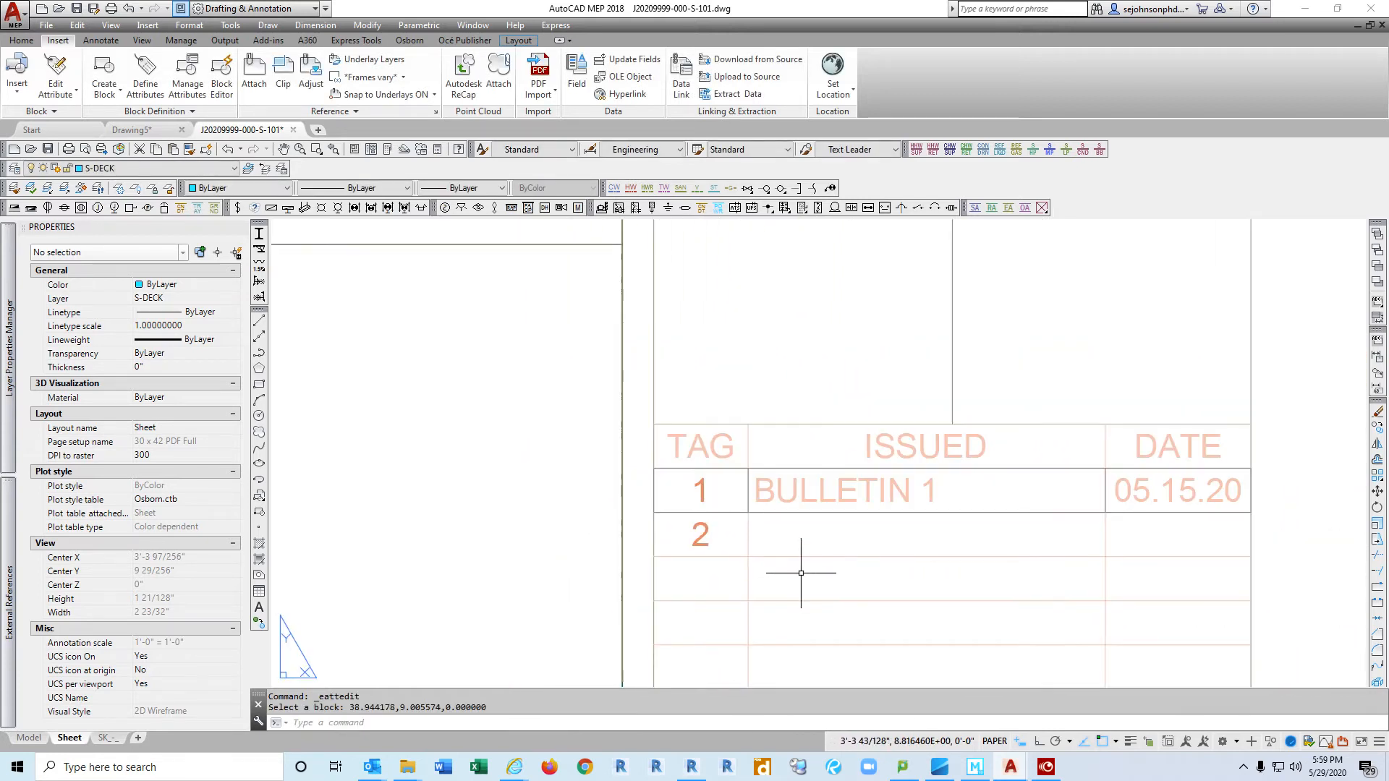
Step: Select the BULLETIN 1 line in the title block's issue table to inspect its external reference properties
{"action": "left_click", "coordinate": [878, 488]}
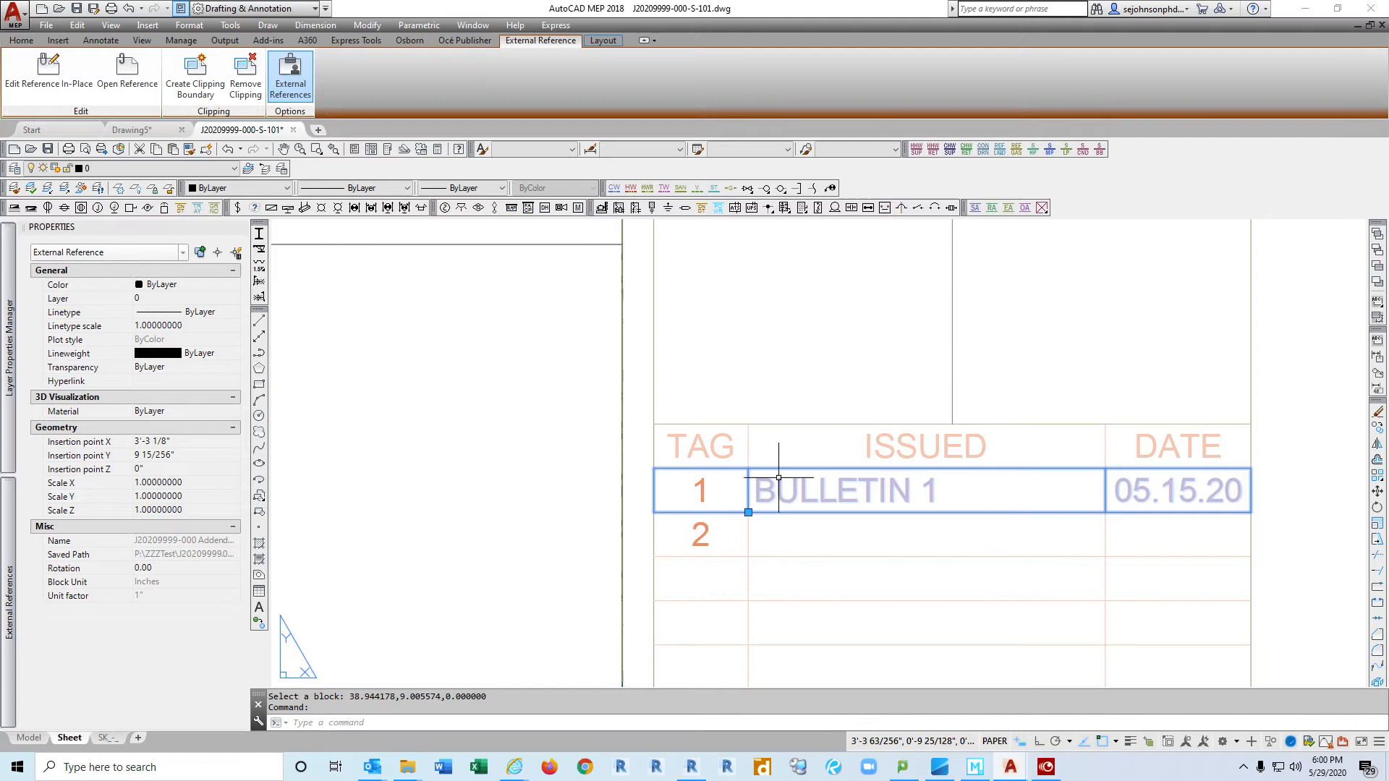
{"action": "left_click", "coordinate": [329, 356]}
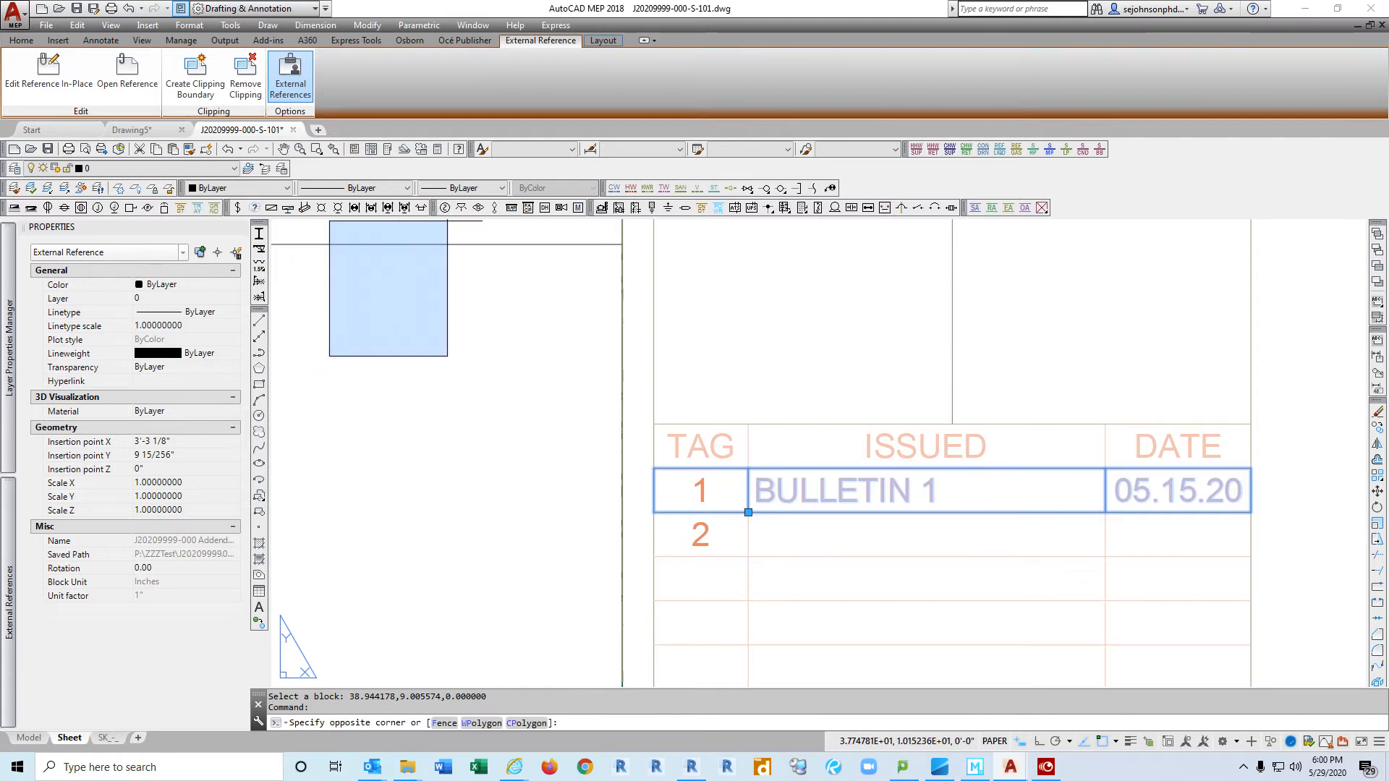
{"action": "left_click", "coordinate": [372, 378]}
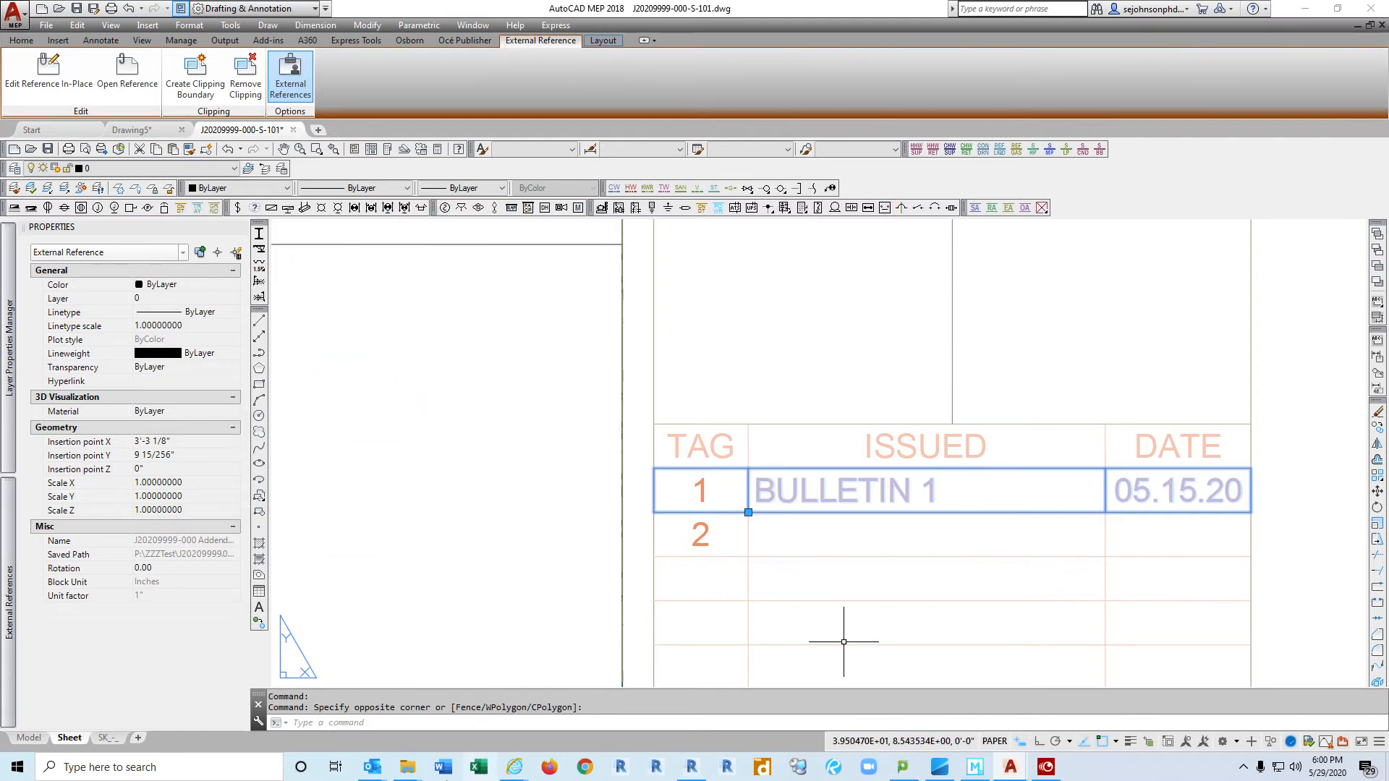
Step: In File Explorer, copy Addendum 1.dwg from the General Frames STB folder into the demonstration project's Drawings XRef folder
{"action": "mouse_move", "coordinate": [407, 767]}
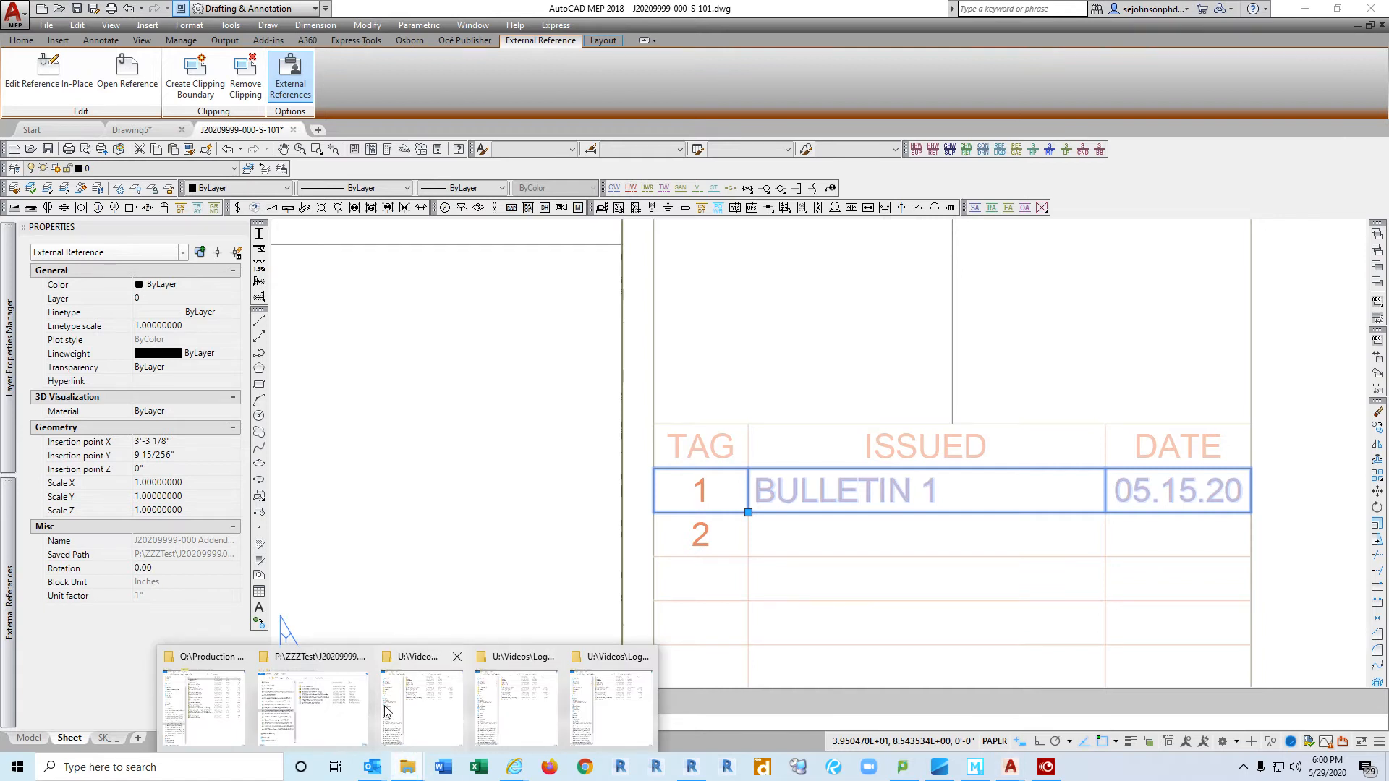
{"action": "left_click", "coordinate": [240, 710]}
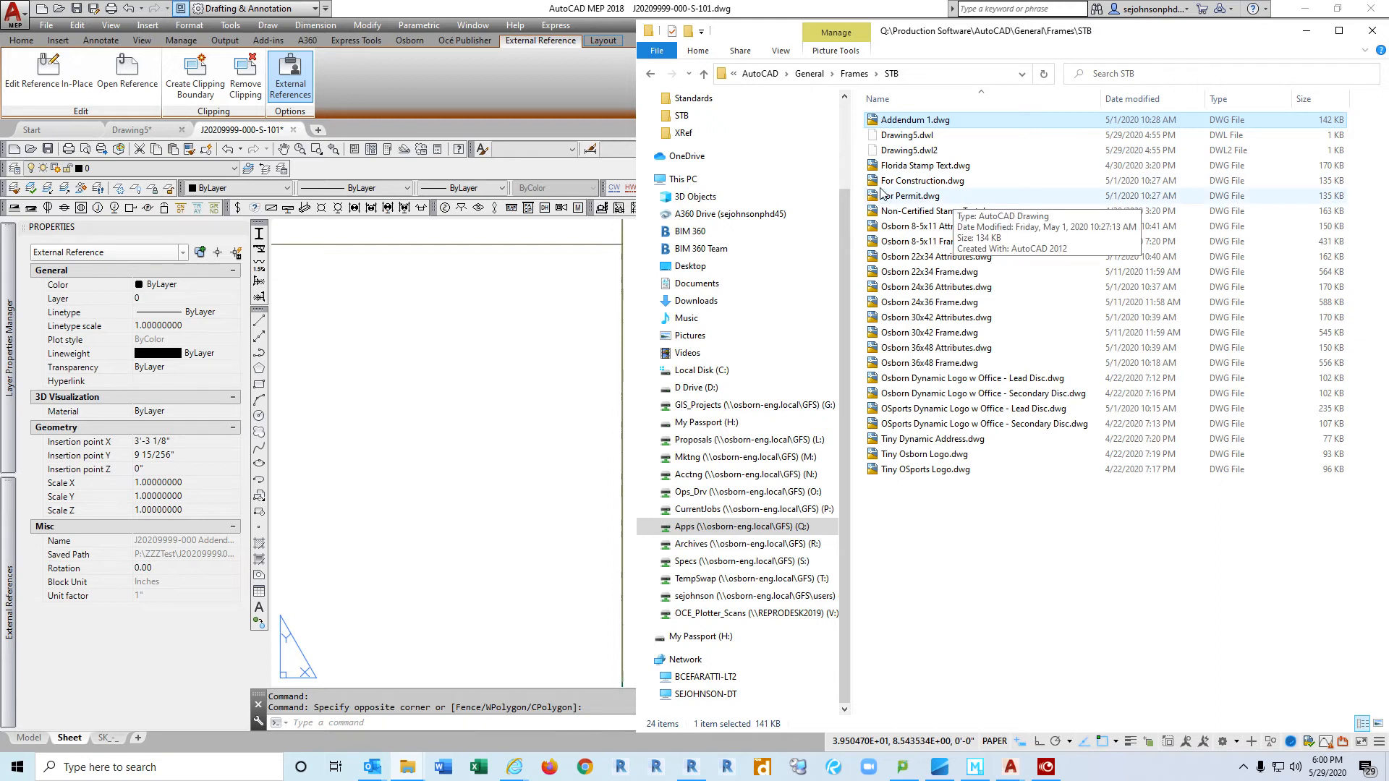
{"action": "right_click", "coordinate": [916, 123]}
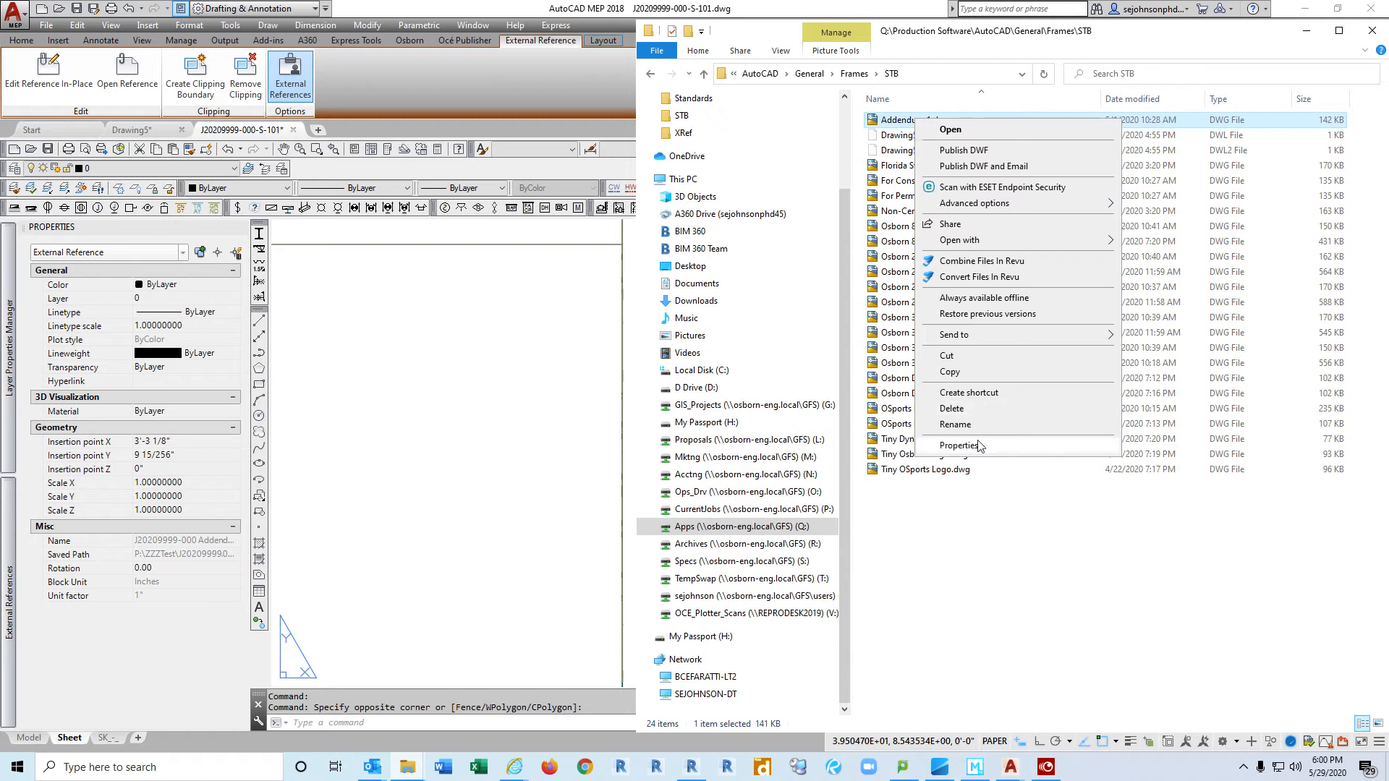
{"action": "left_click", "coordinate": [958, 374]}
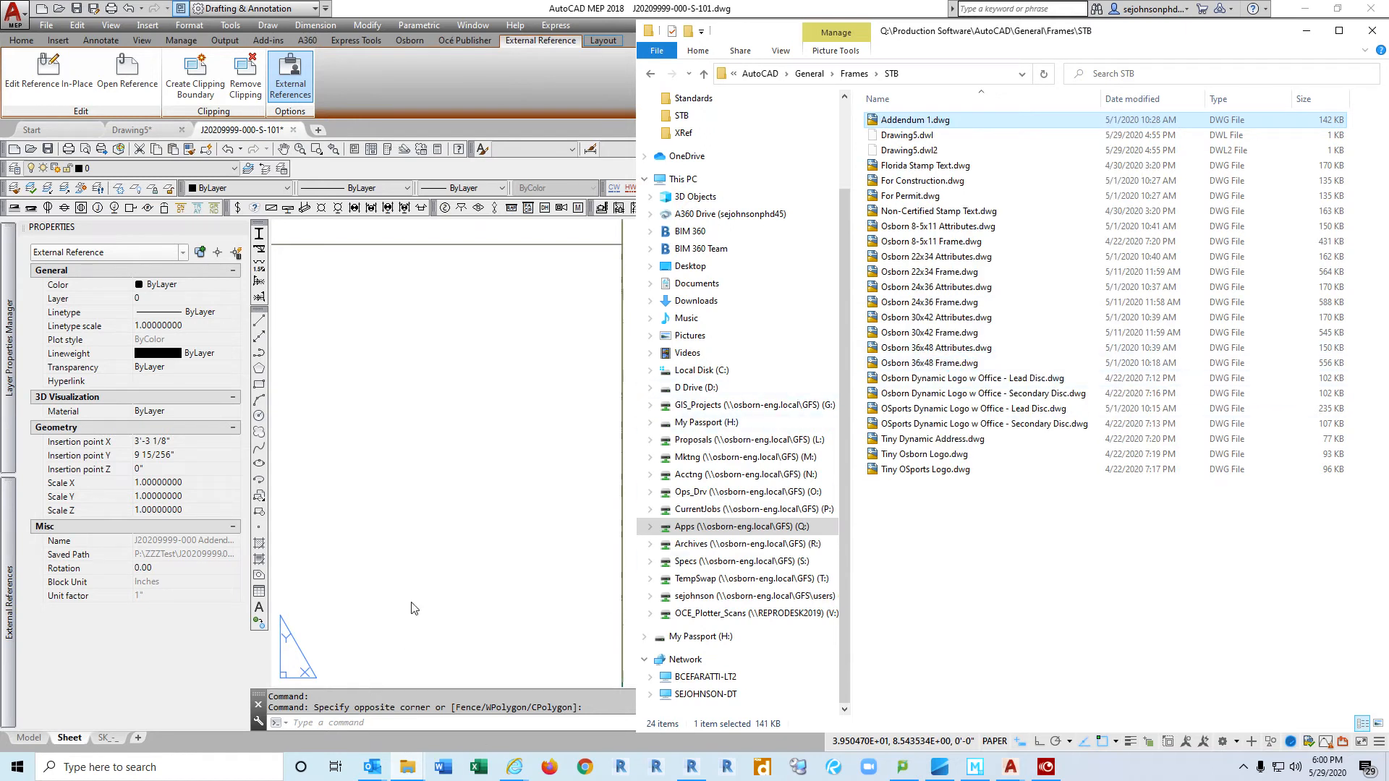
{"action": "mouse_move", "coordinate": [409, 770]}
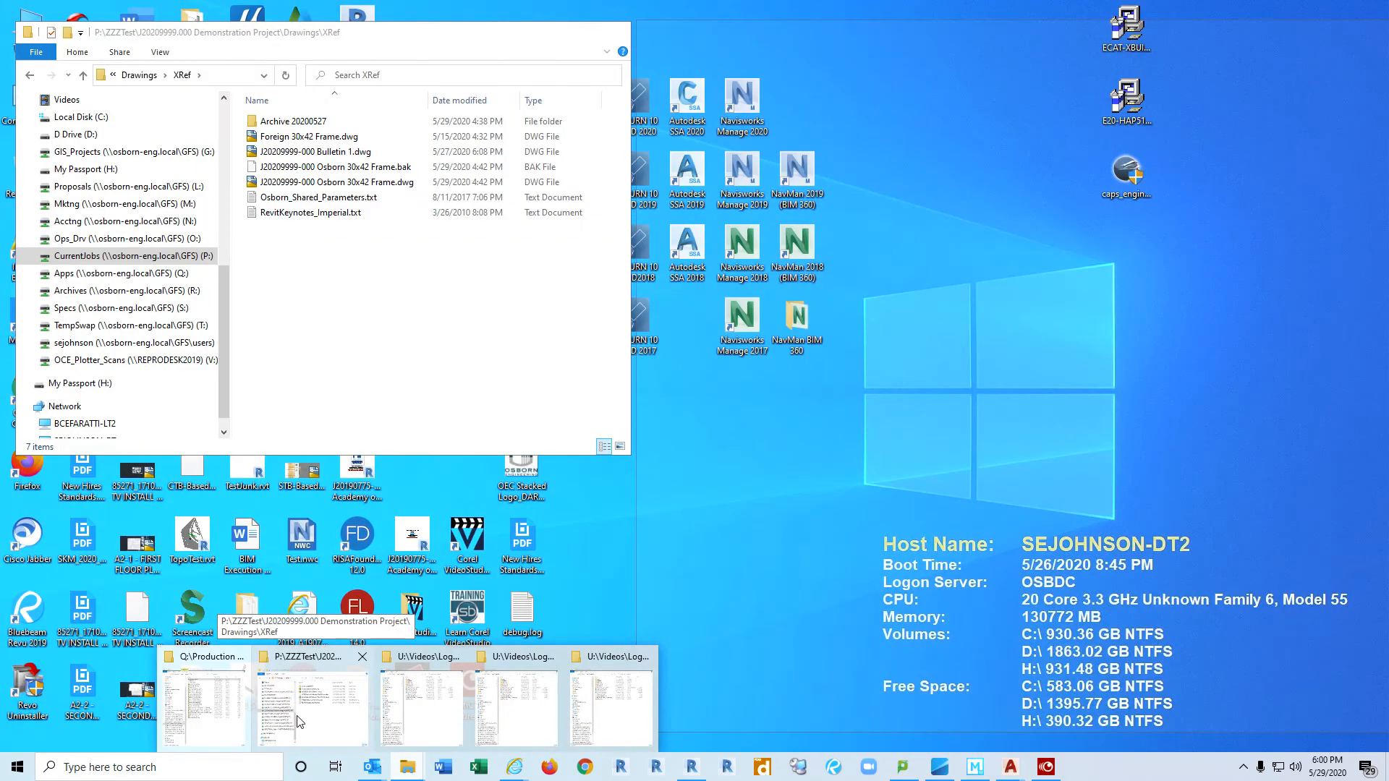
{"action": "left_click", "coordinate": [299, 720]}
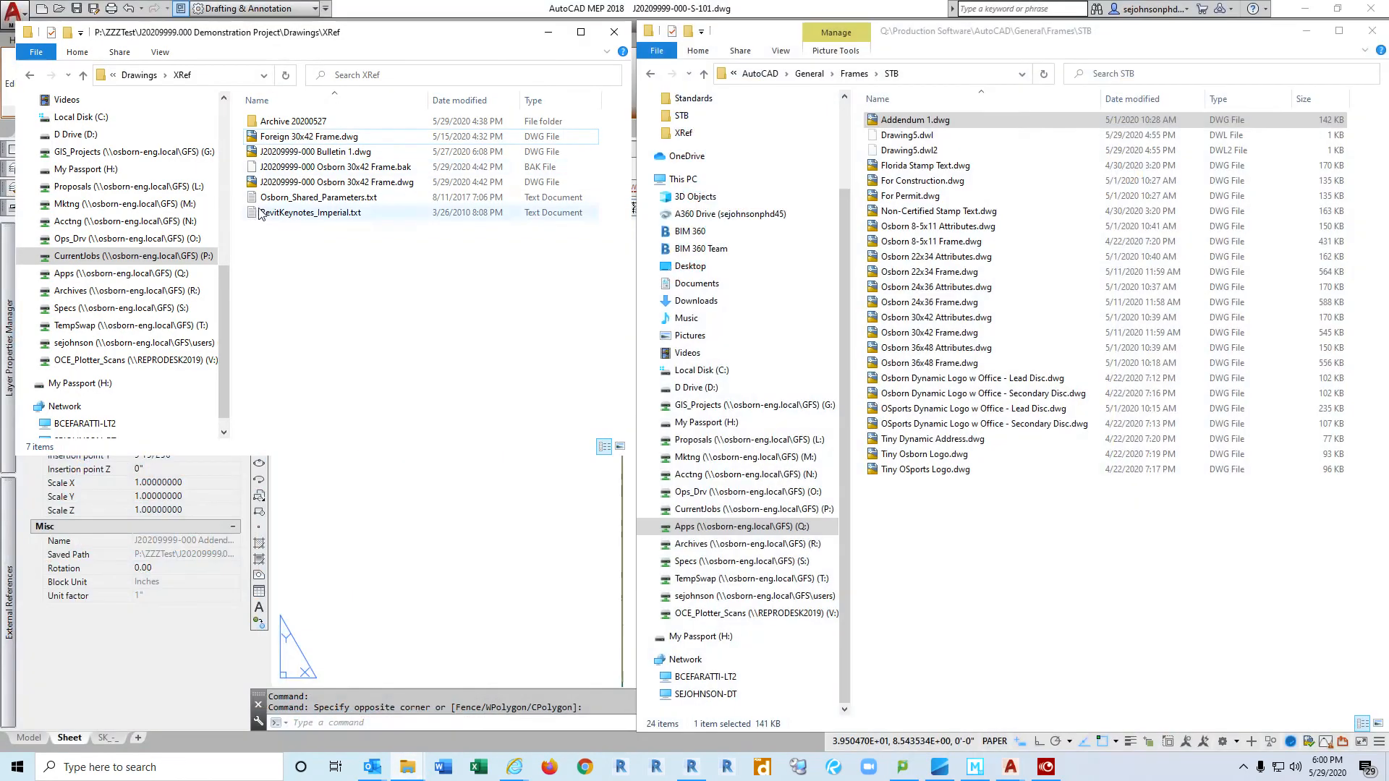
{"action": "right_click", "coordinate": [288, 251]}
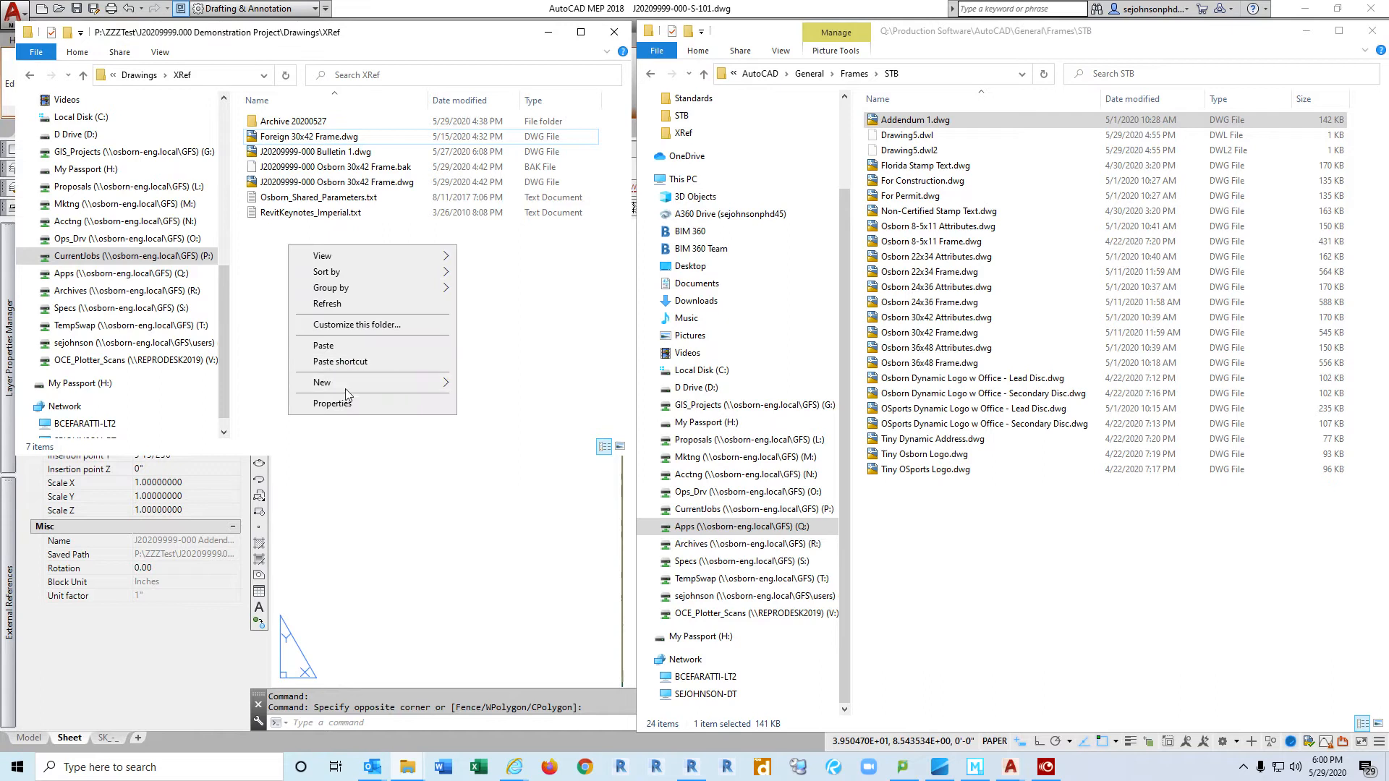
{"action": "left_click", "coordinate": [325, 352]}
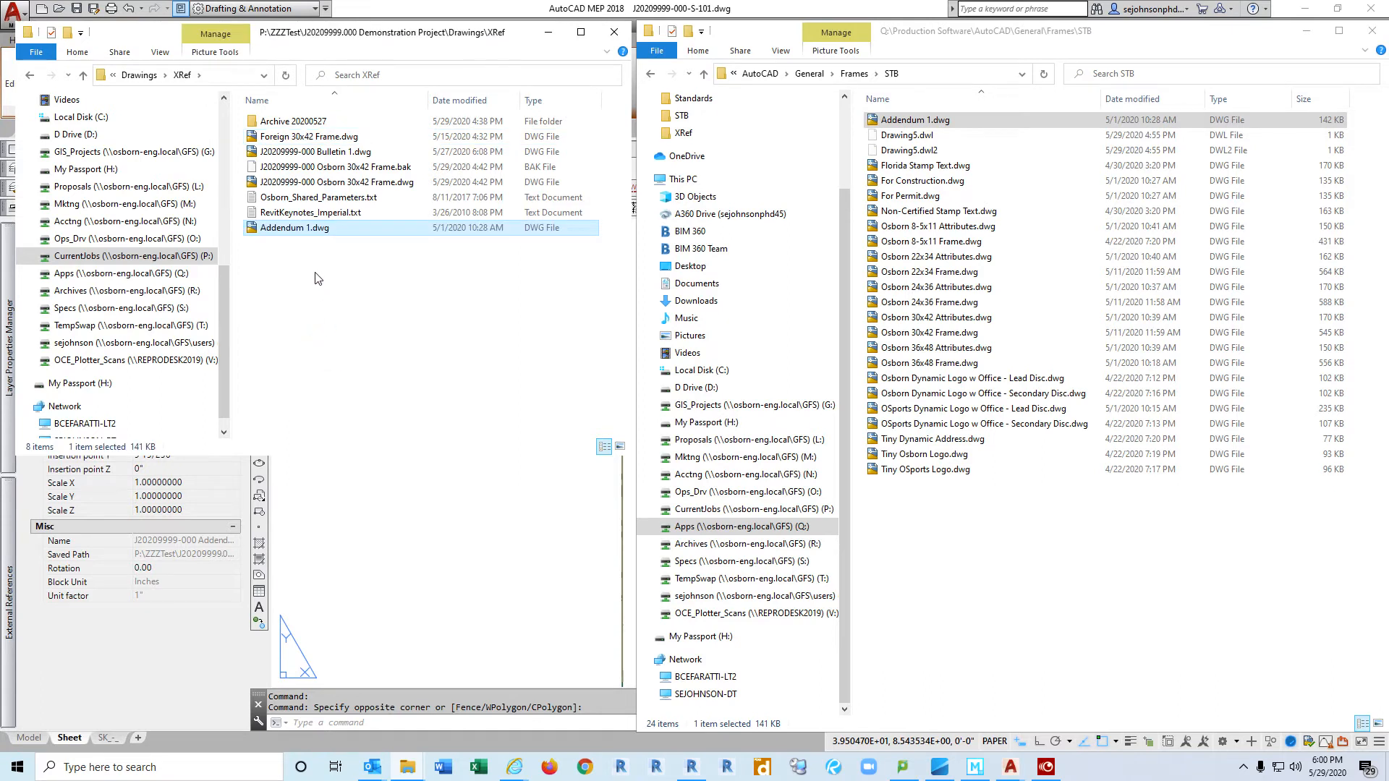
{"action": "left_click", "coordinate": [322, 230]}
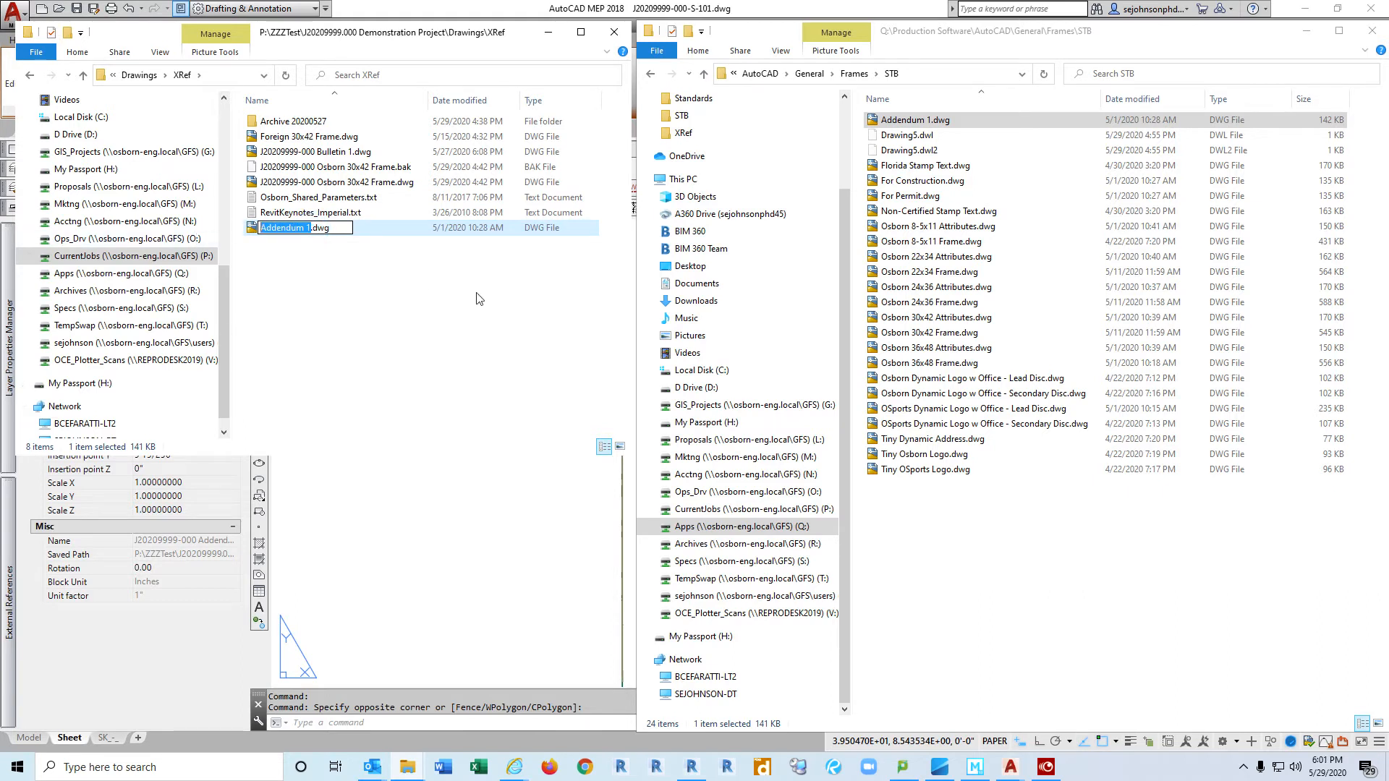
{"action": "type", "text": "J"}
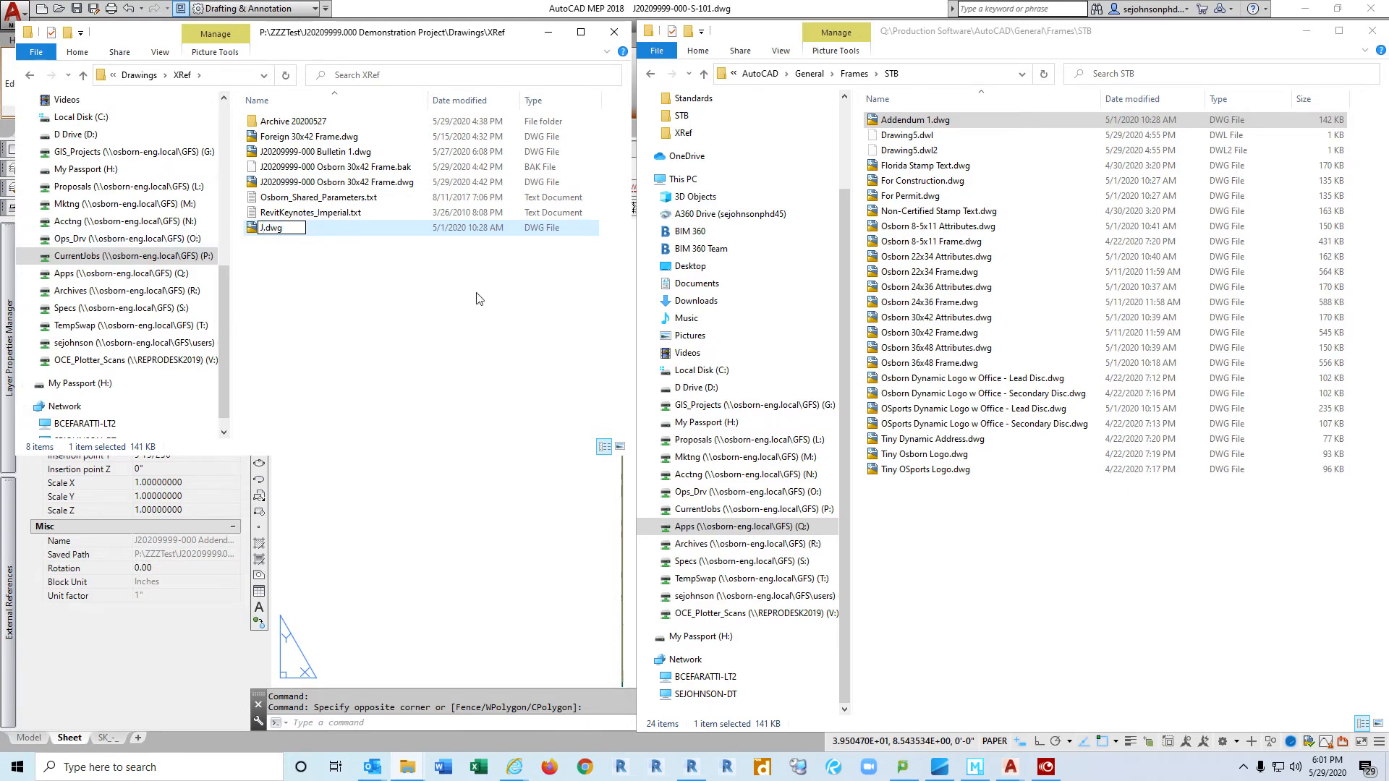
{"action": "type", "text": "20209"}
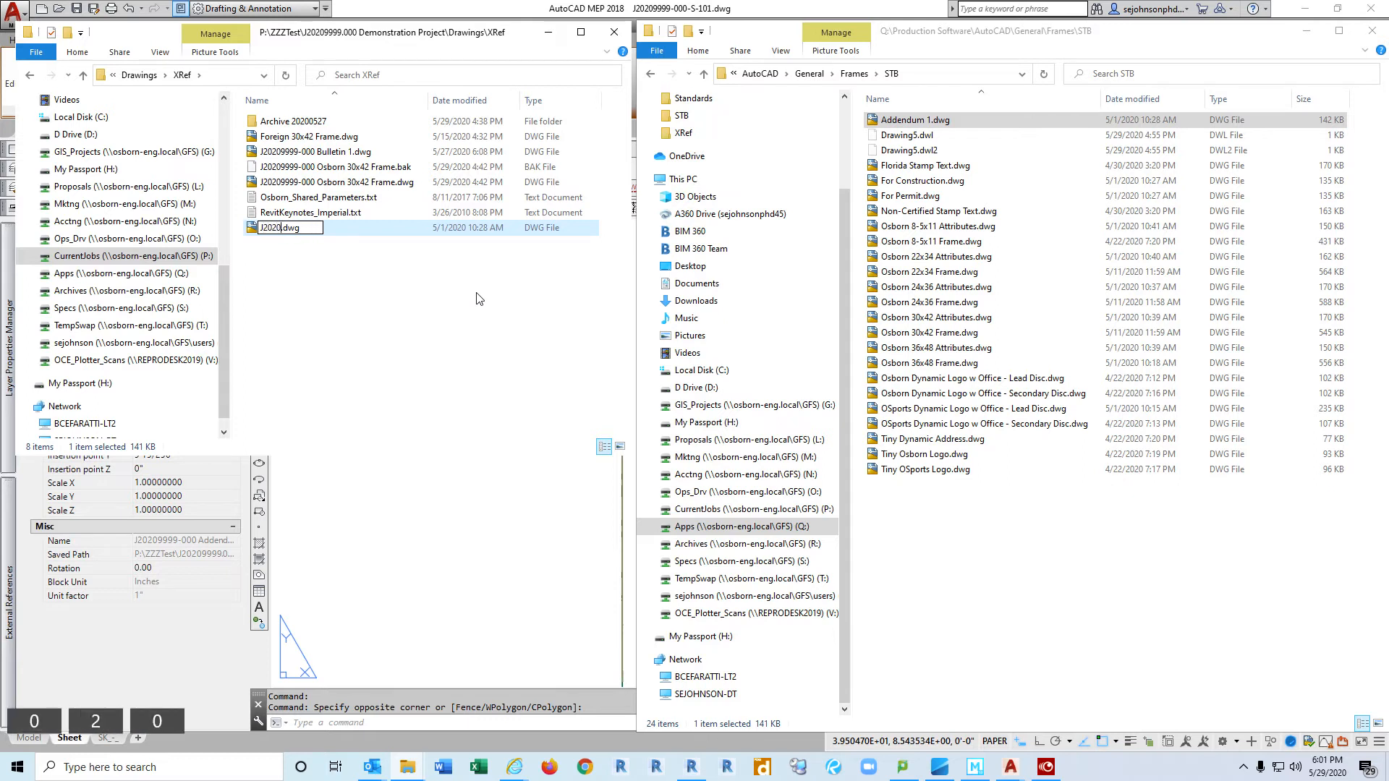
{"action": "type", "text": "999"}
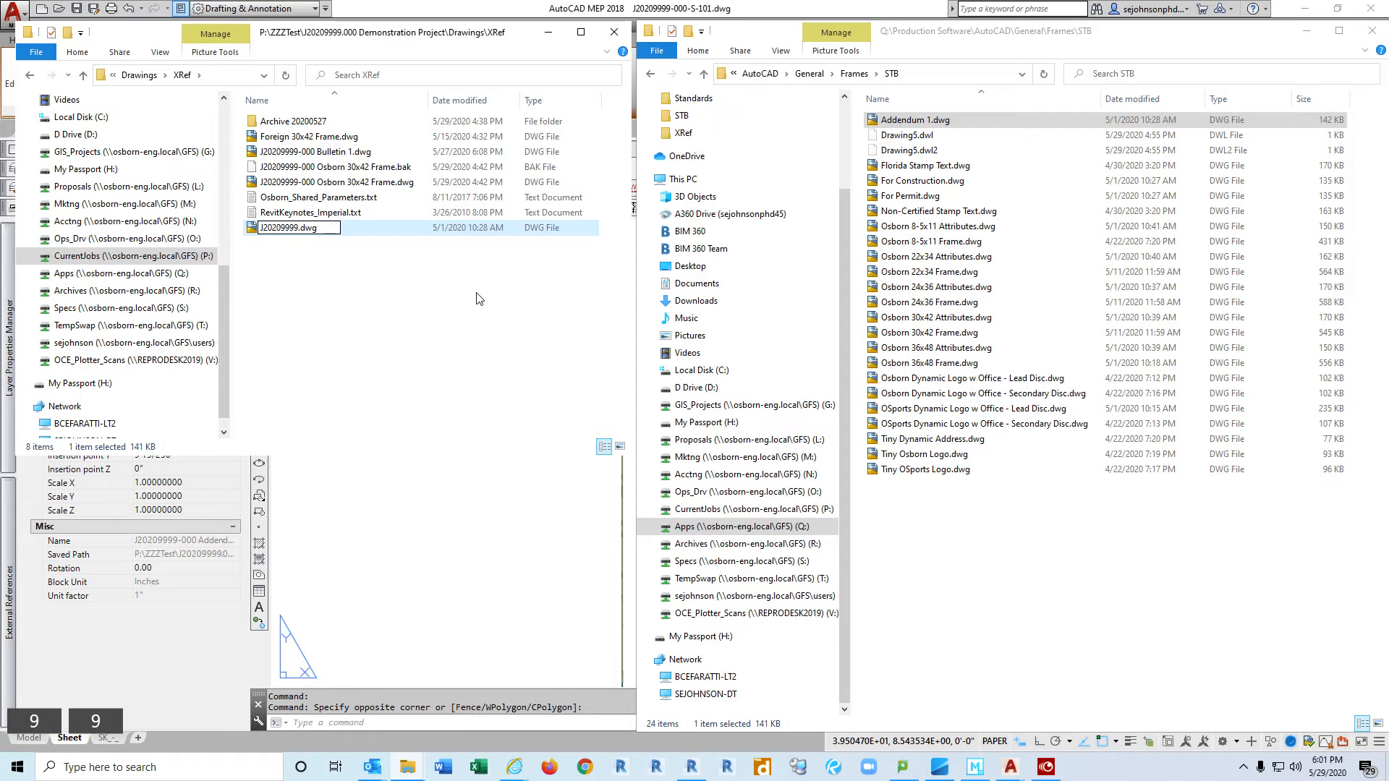
{"action": "type", "text": "-000"}
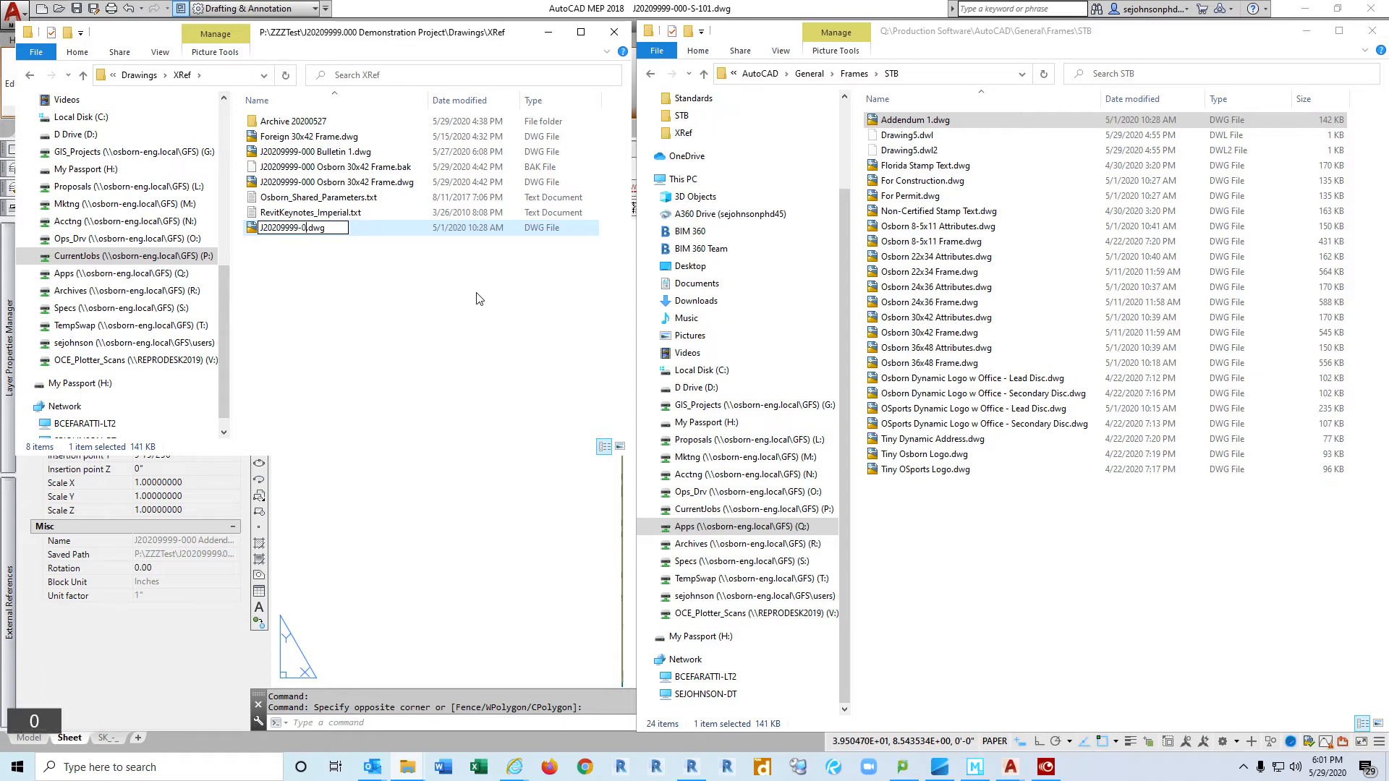
{"action": "type", "text": " Bull"}
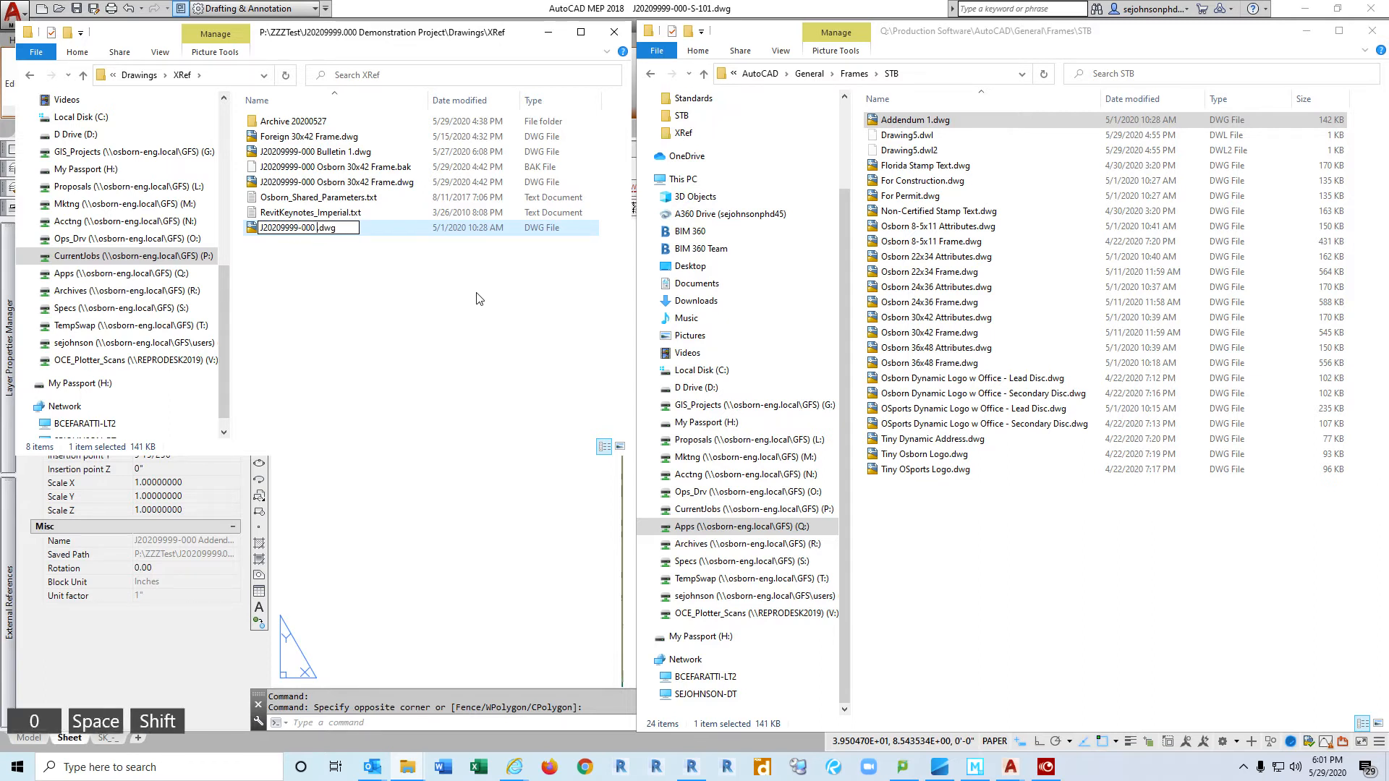
{"action": "type", "text": "etin 2"}
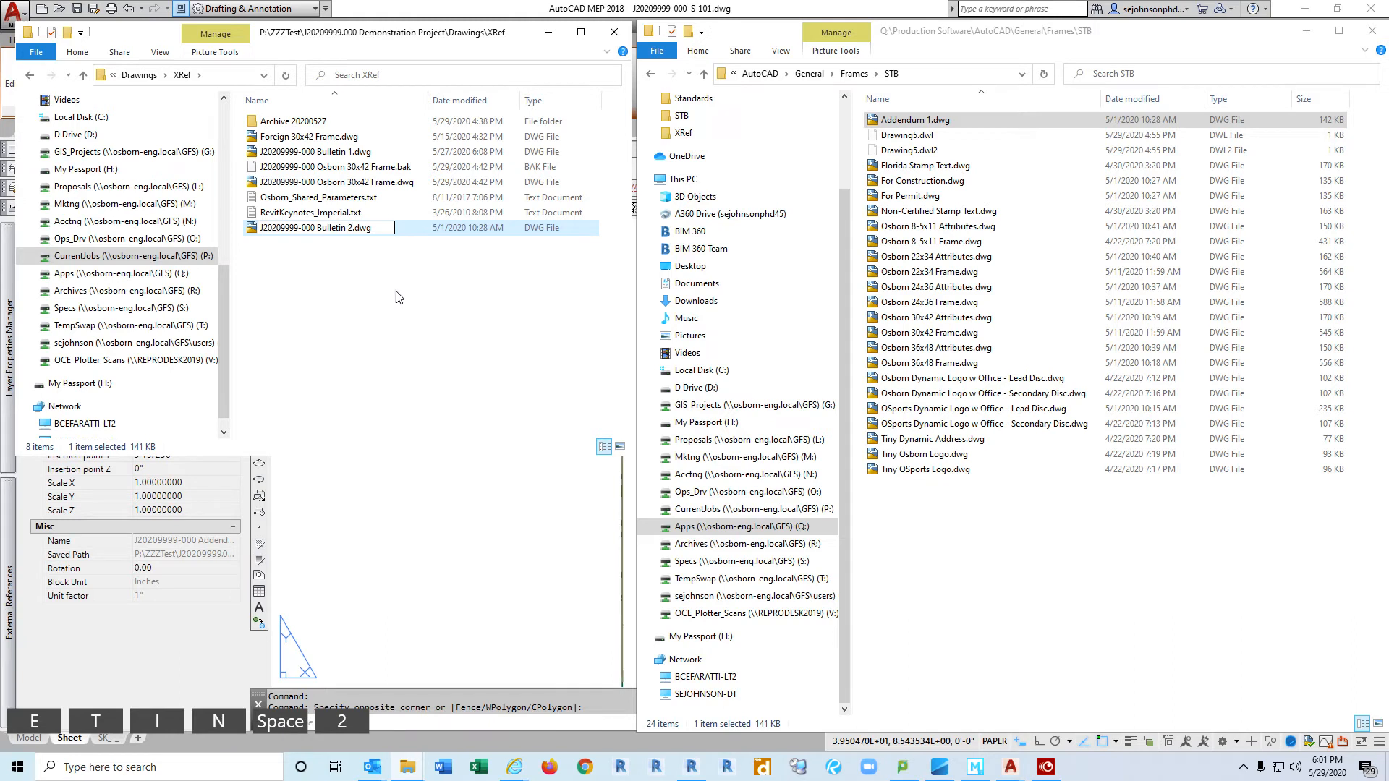
{"action": "left_click", "coordinate": [382, 356]}
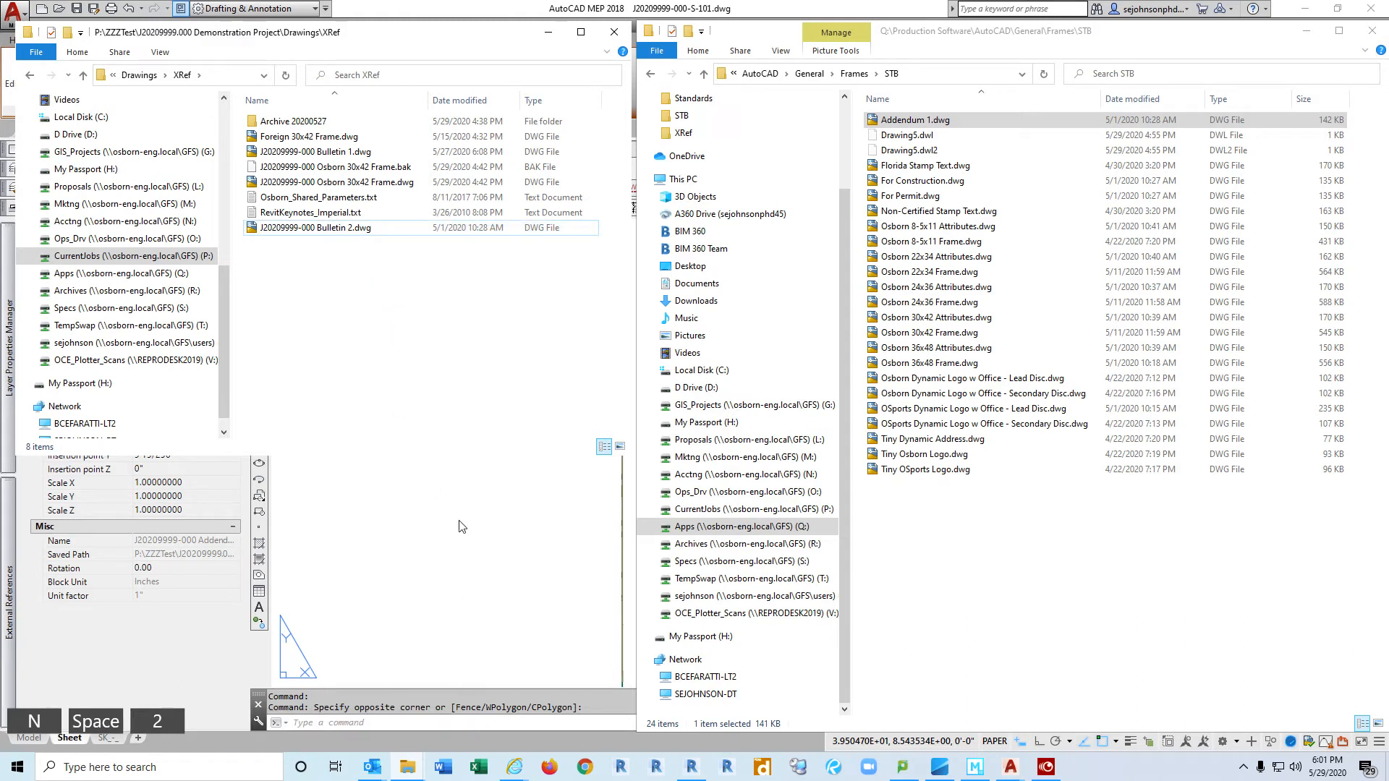
{"action": "left_click", "coordinate": [552, 741]}
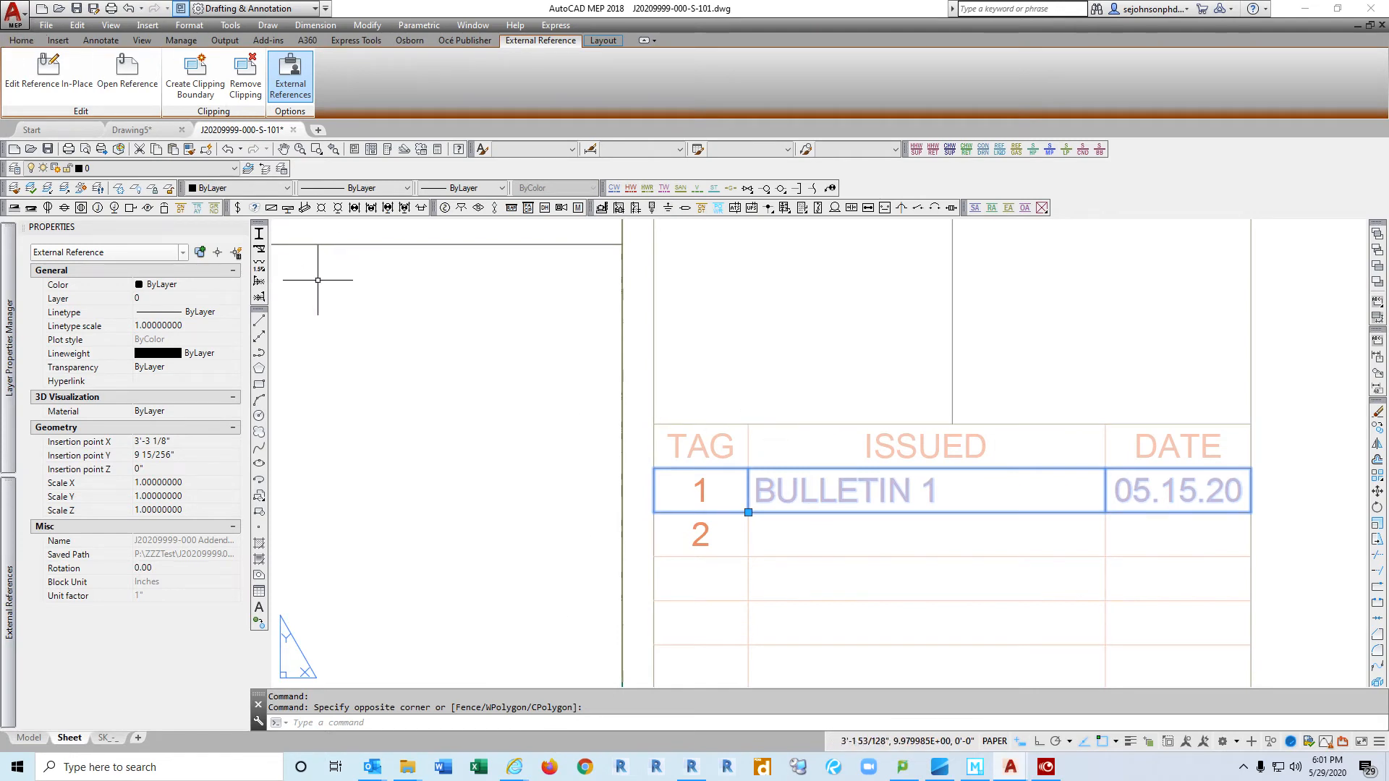
{"action": "key", "text": "Escape"}
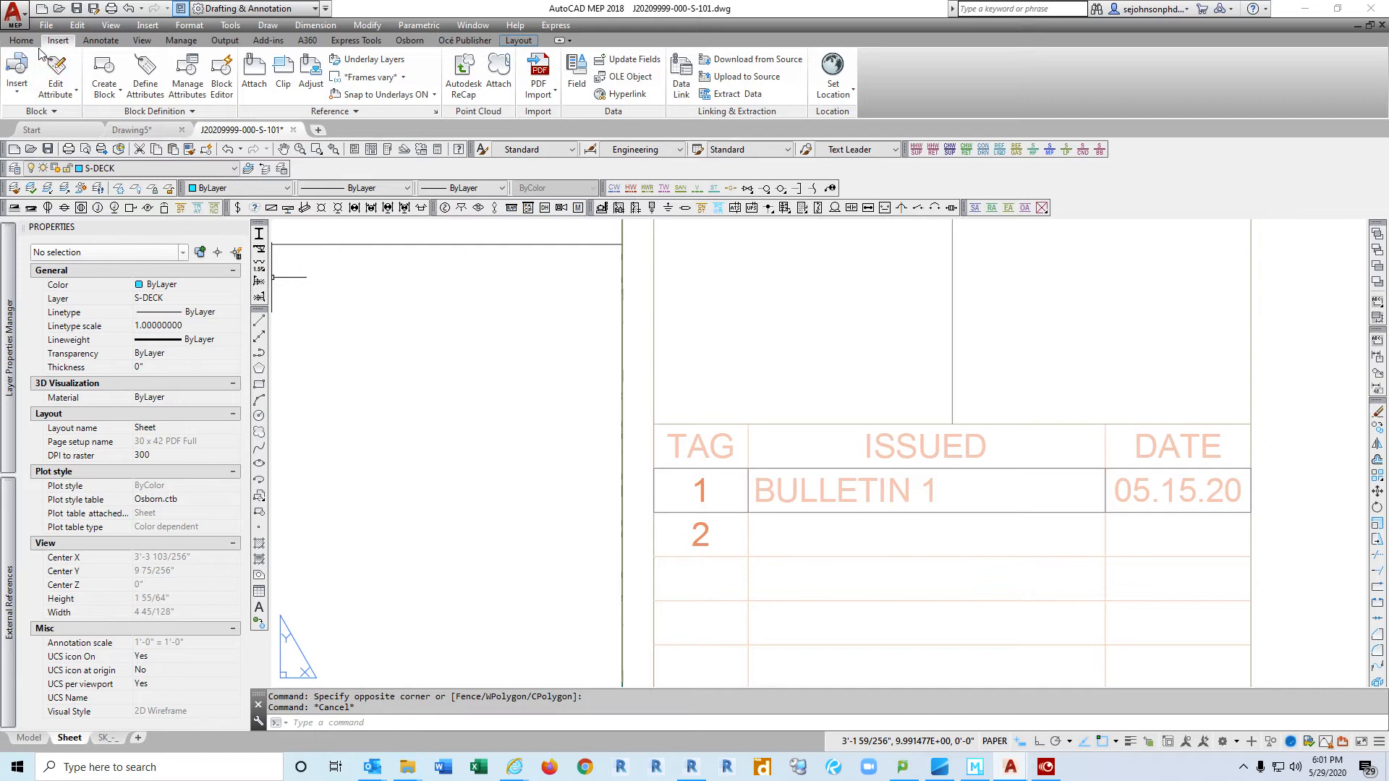
{"action": "left_click", "coordinate": [46, 25]}
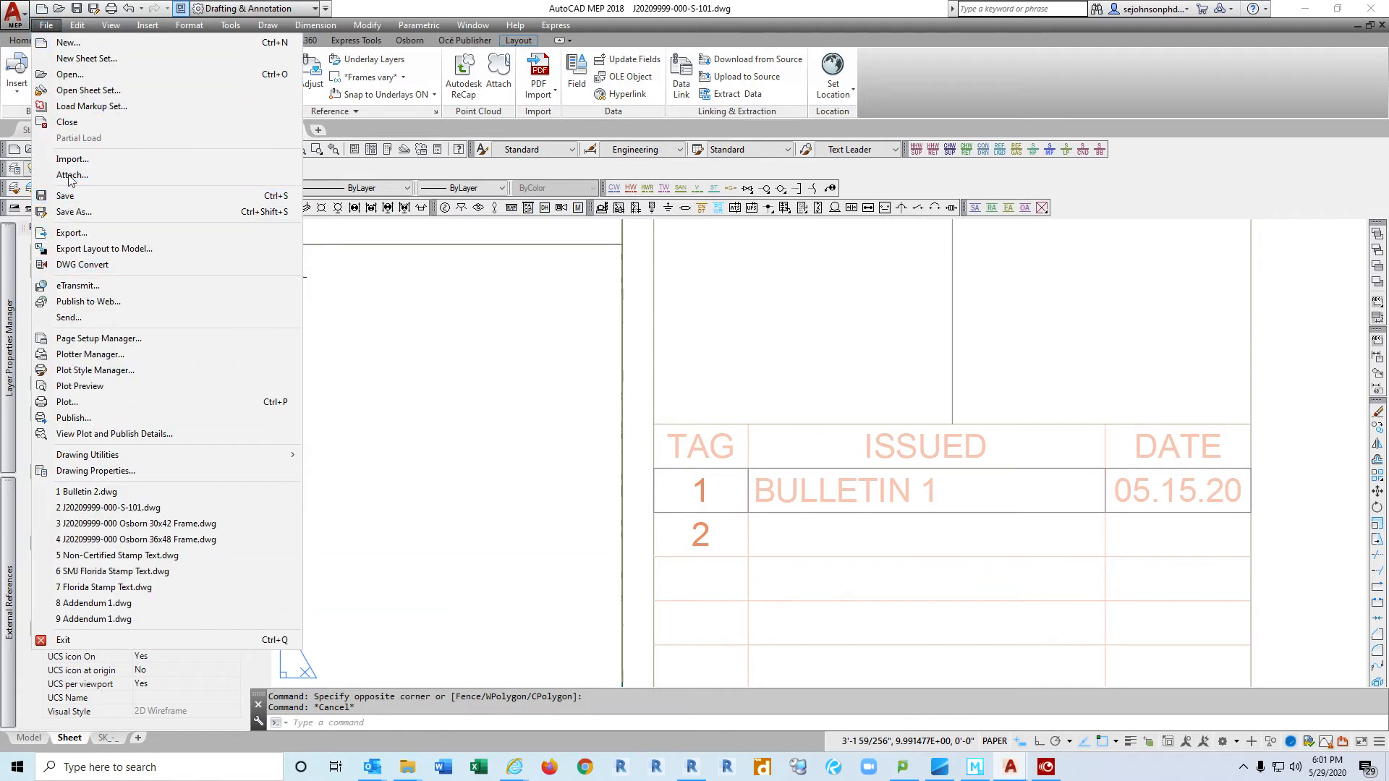
{"action": "left_click", "coordinate": [73, 74]}
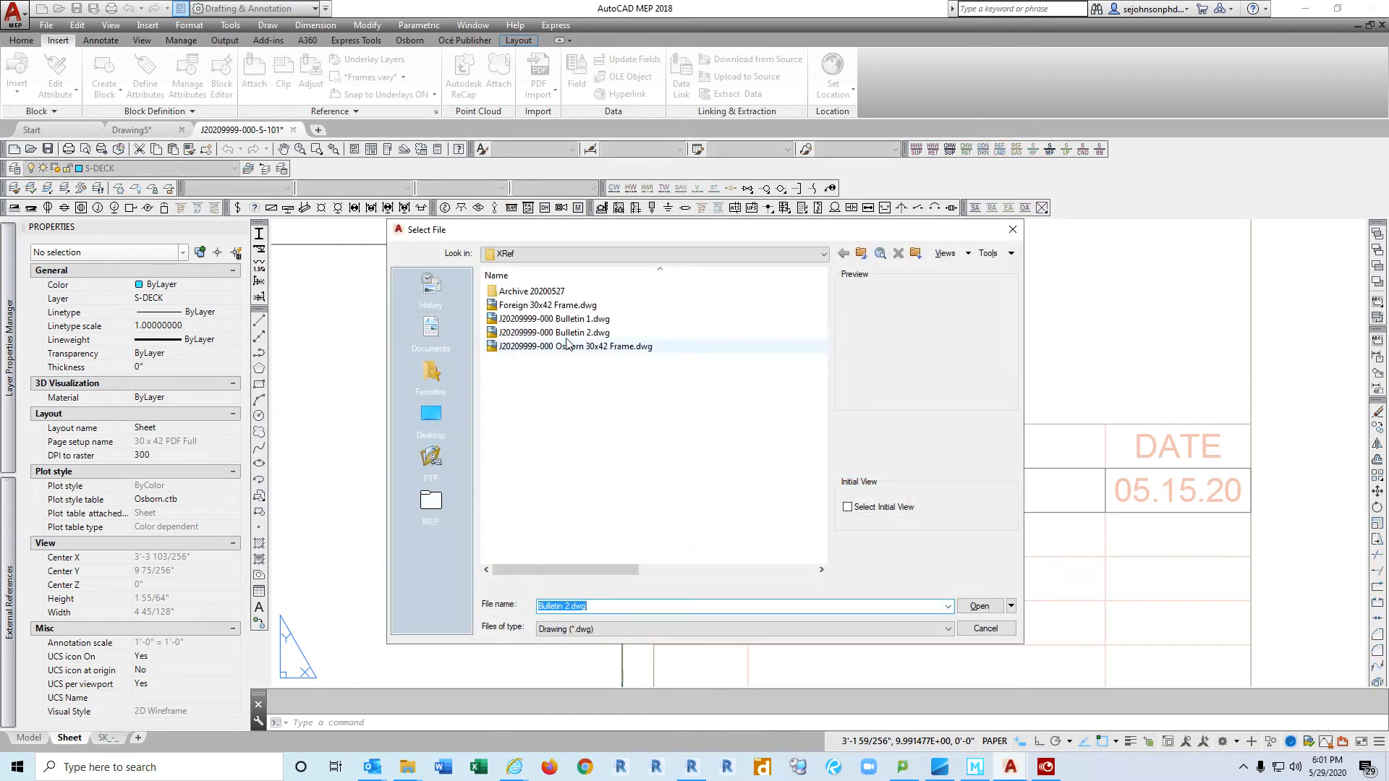
{"action": "double_click", "coordinate": [568, 332]}
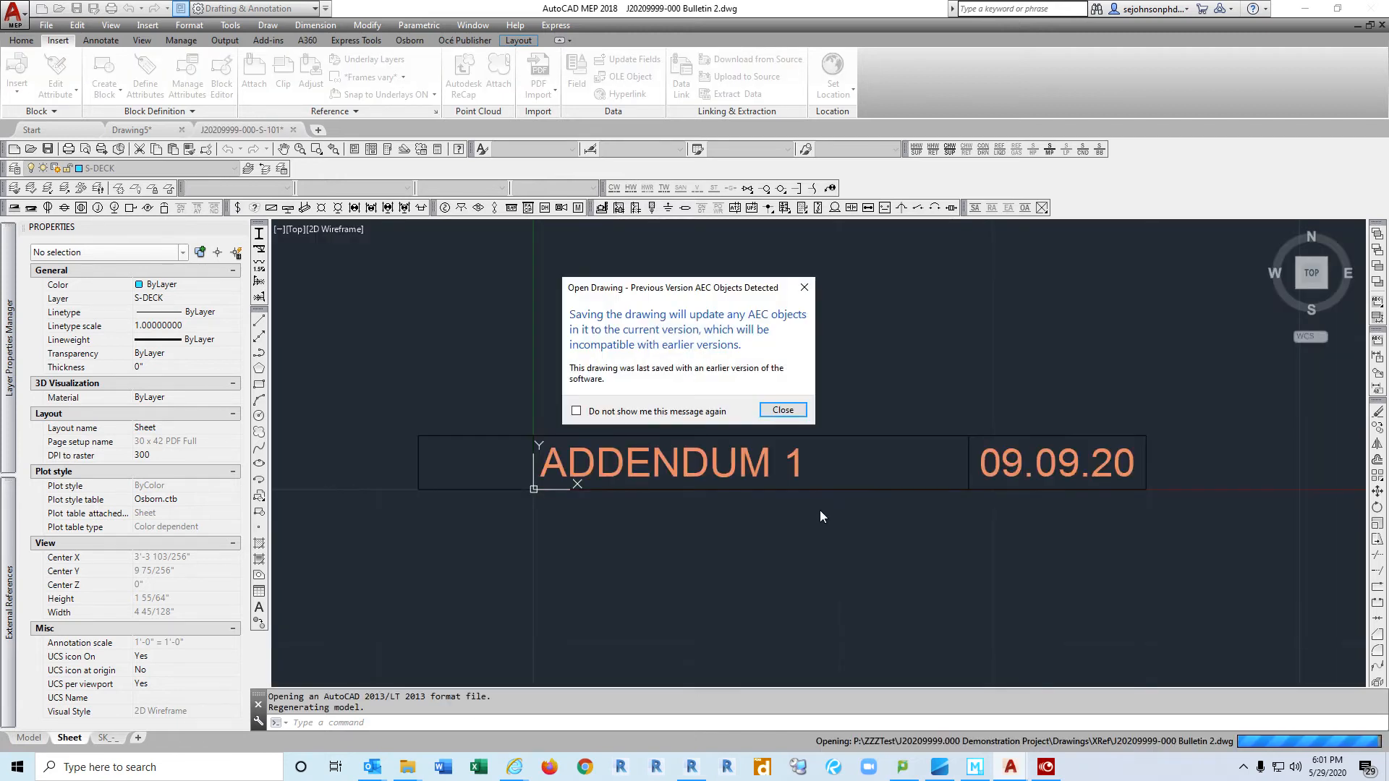
{"action": "left_click", "coordinate": [784, 409]}
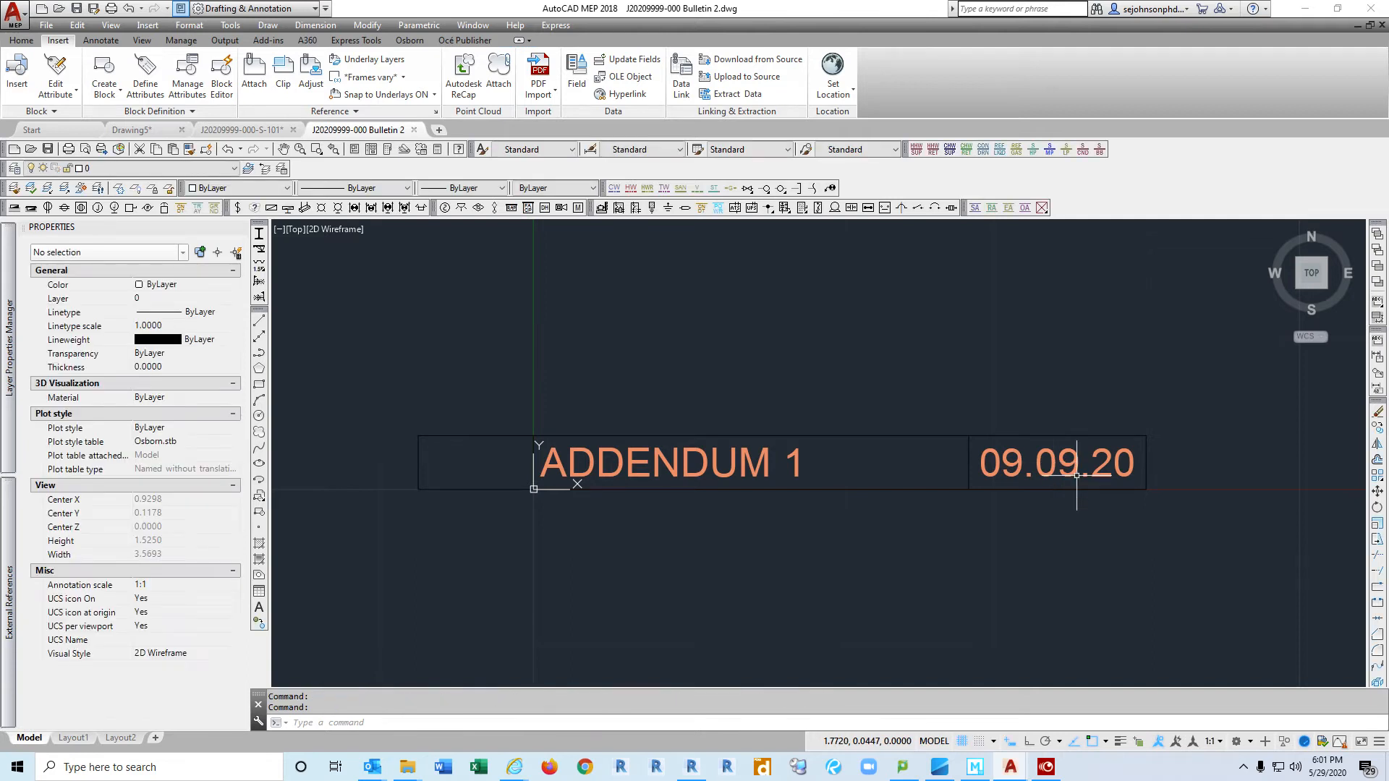
Step: Change the ADDENDUM 1 description text in the issue line to BULLETIN 2
{"action": "left_click", "coordinate": [722, 468]}
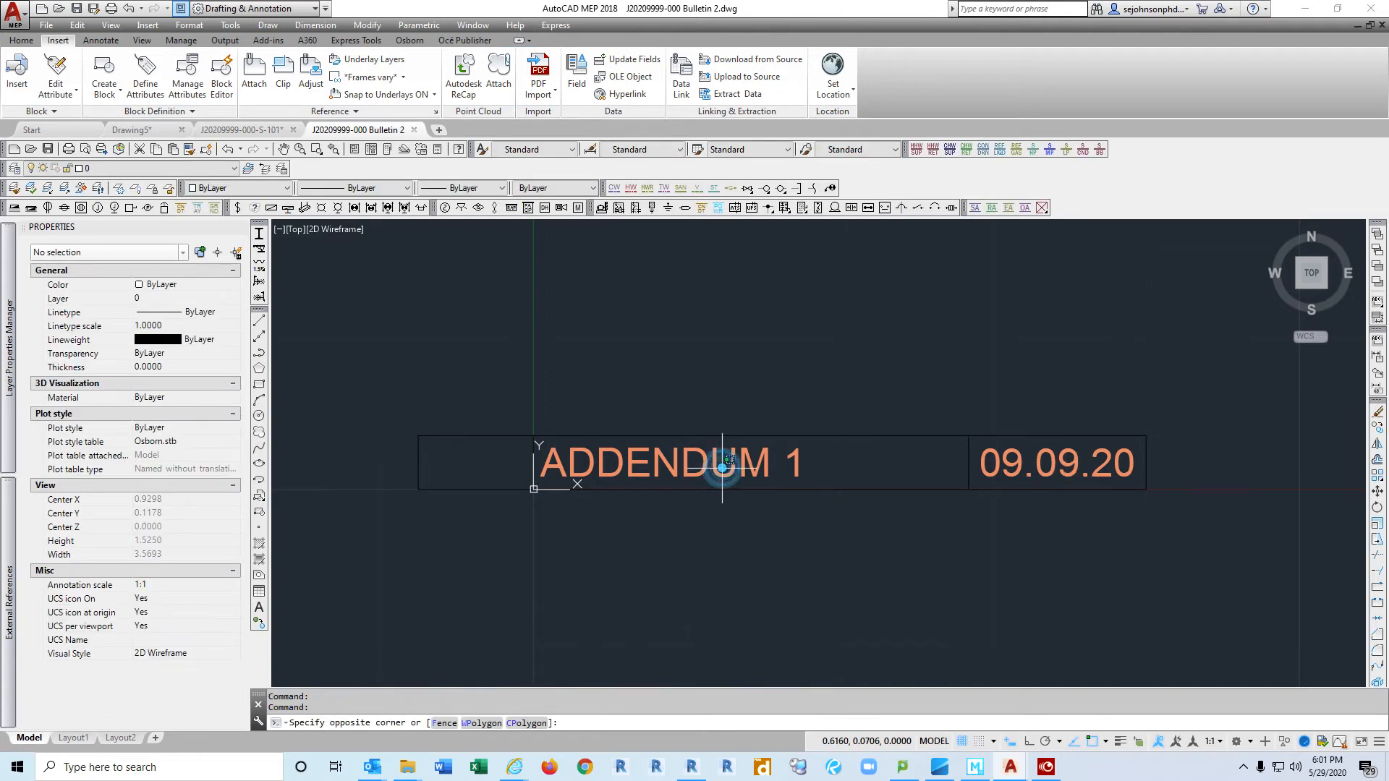
{"action": "left_click", "coordinate": [621, 465]}
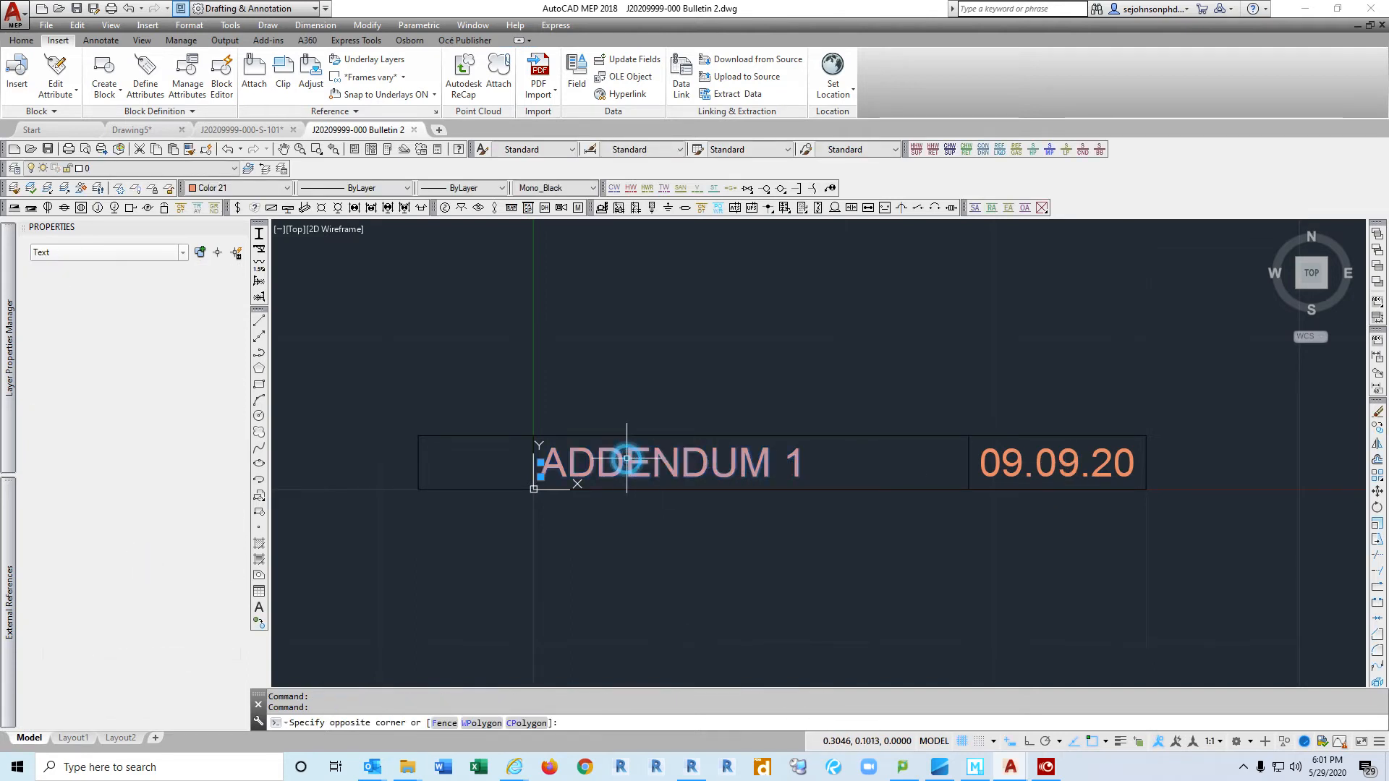
{"action": "double_click", "coordinate": [631, 465]}
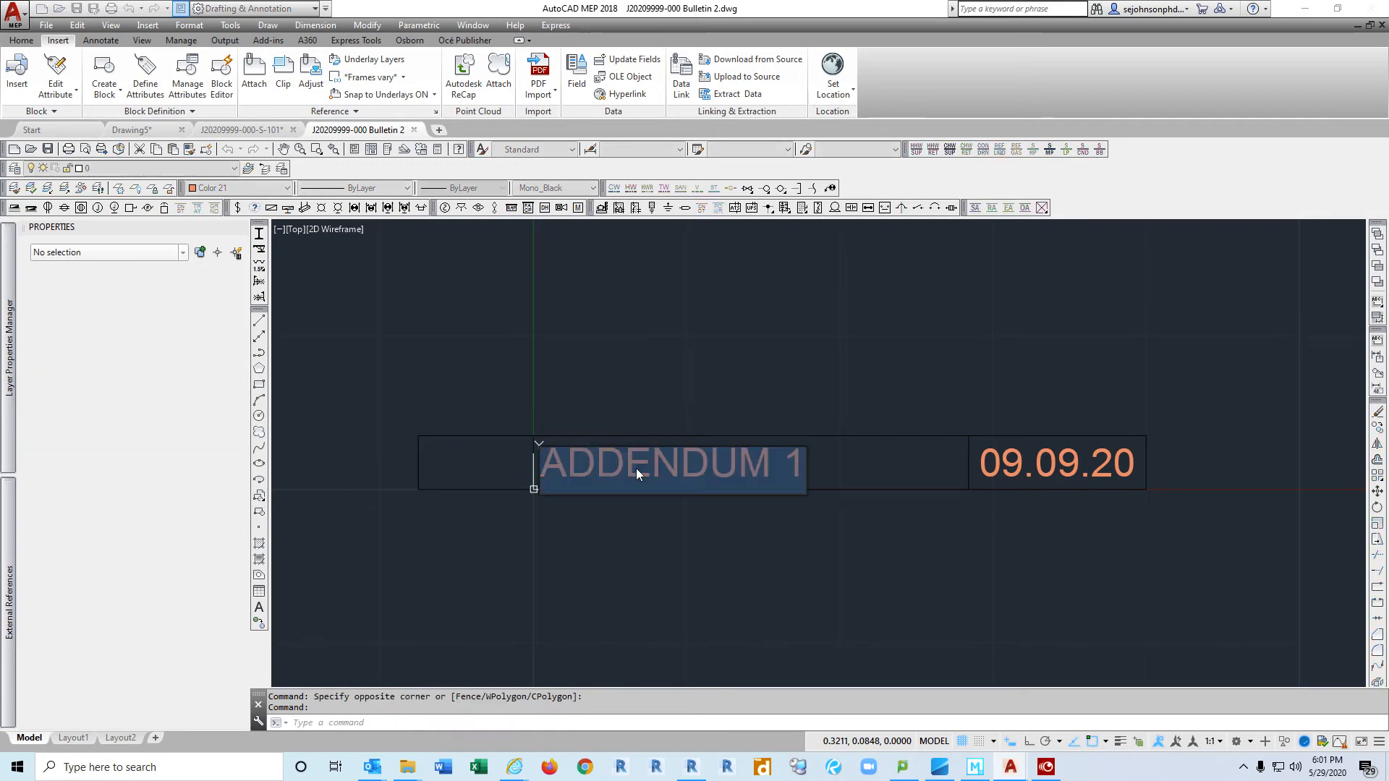
{"action": "type", "text": "BU"}
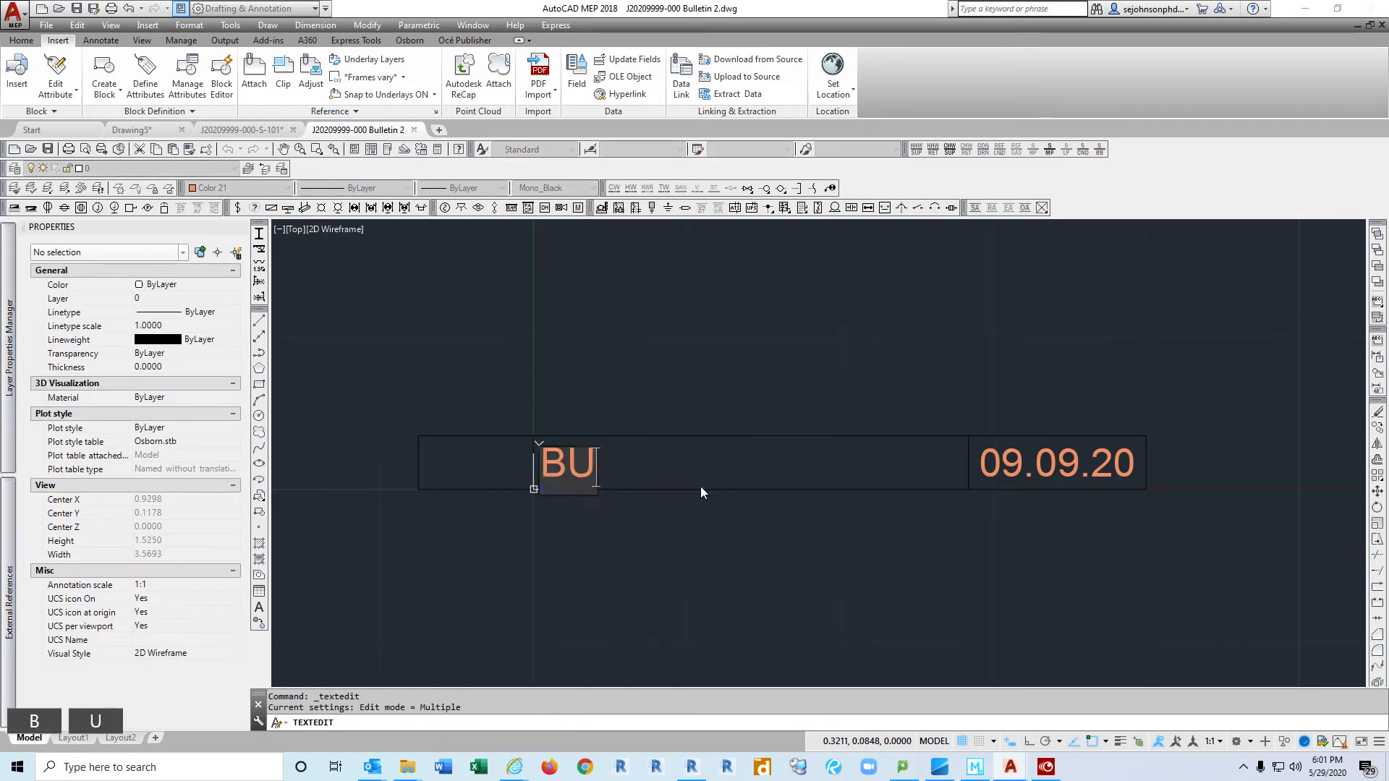
{"action": "type", "text": "LLETIN 2"}
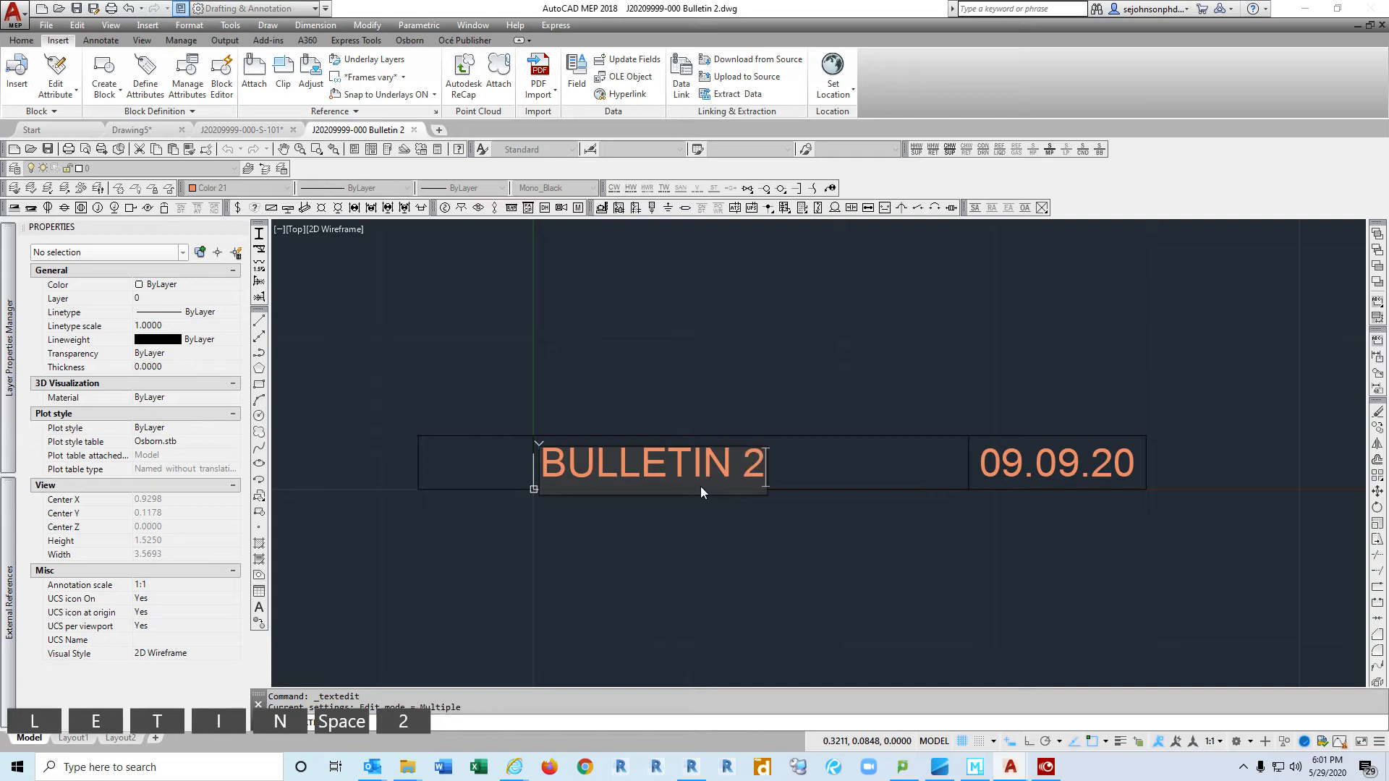
Step: Set the date text of the issue line to 05.28.20
{"action": "left_click", "coordinate": [1039, 468]}
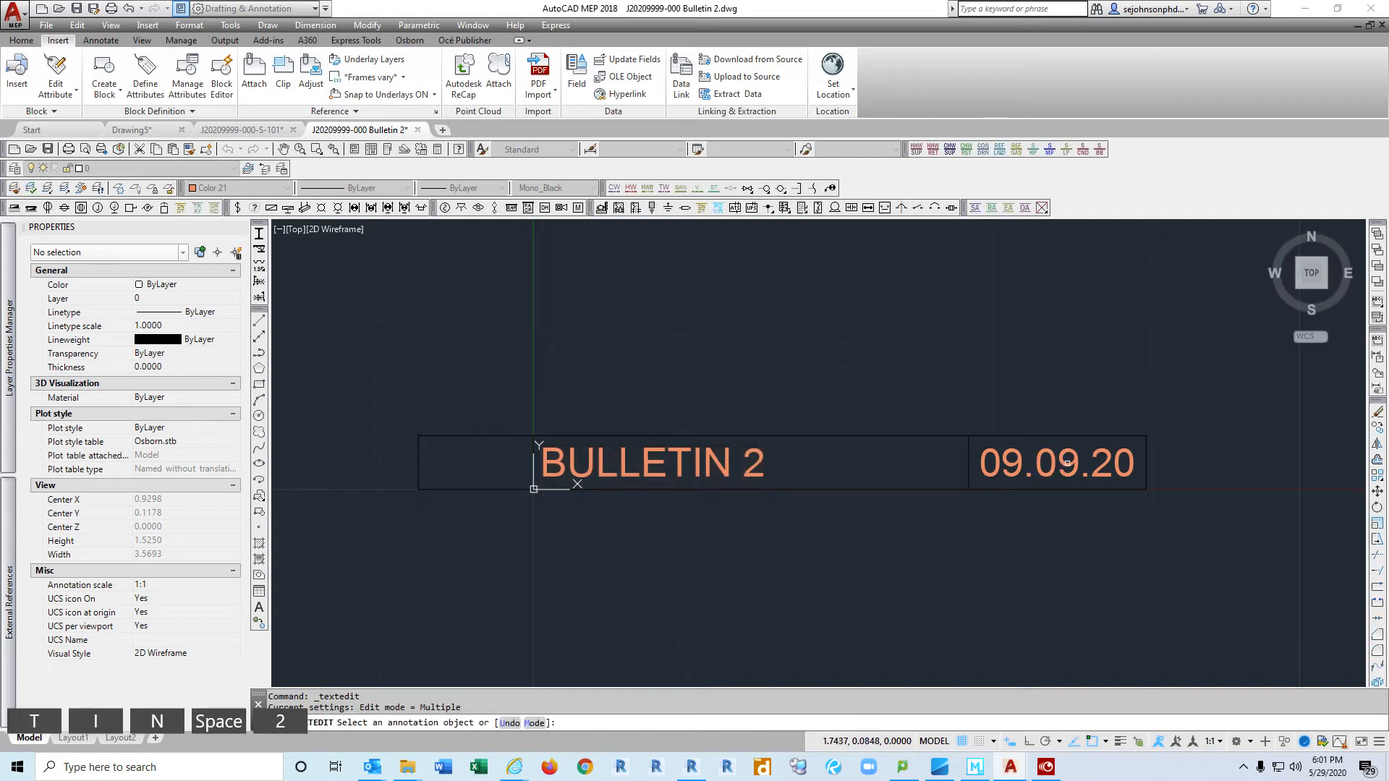
{"action": "left_click", "coordinate": [1018, 466]}
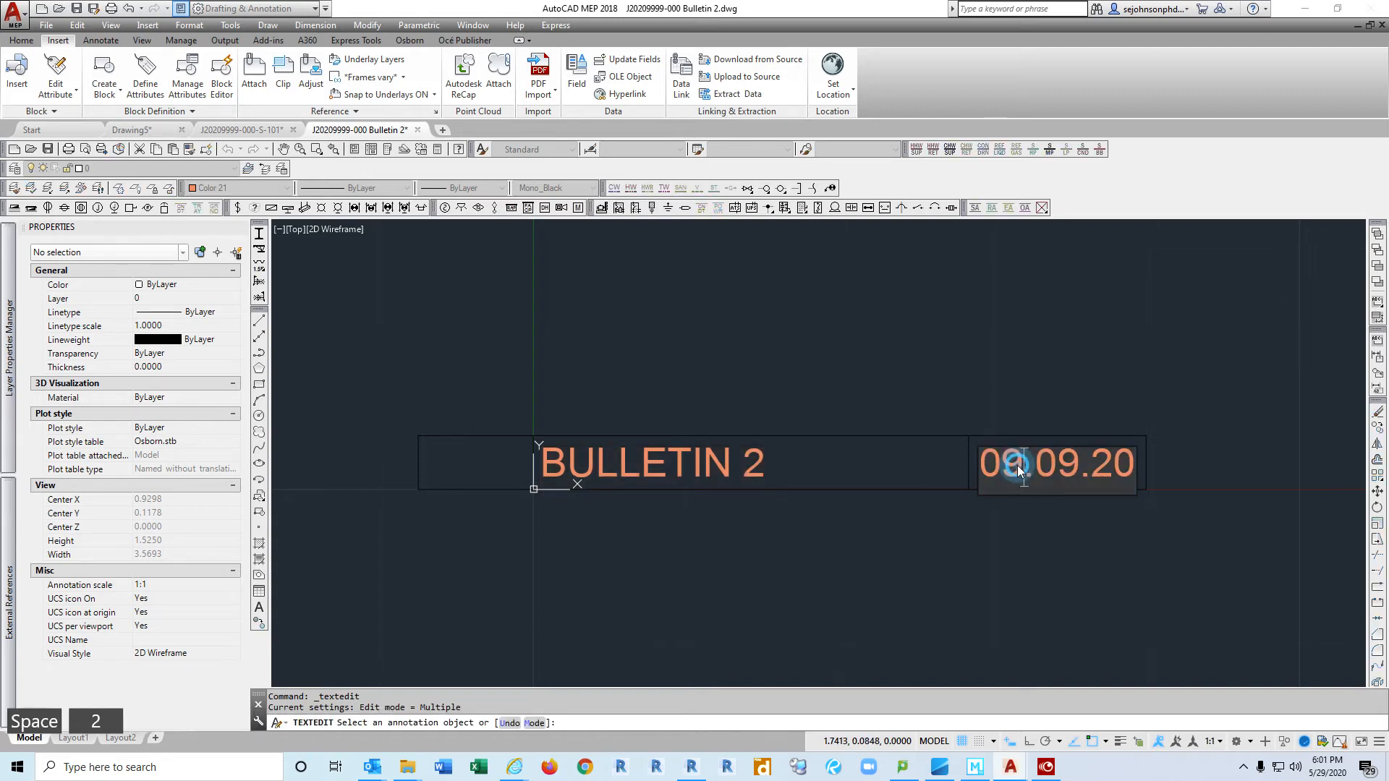
{"action": "key", "text": "BackSpace"}
{"action": "type", "text": "5"}
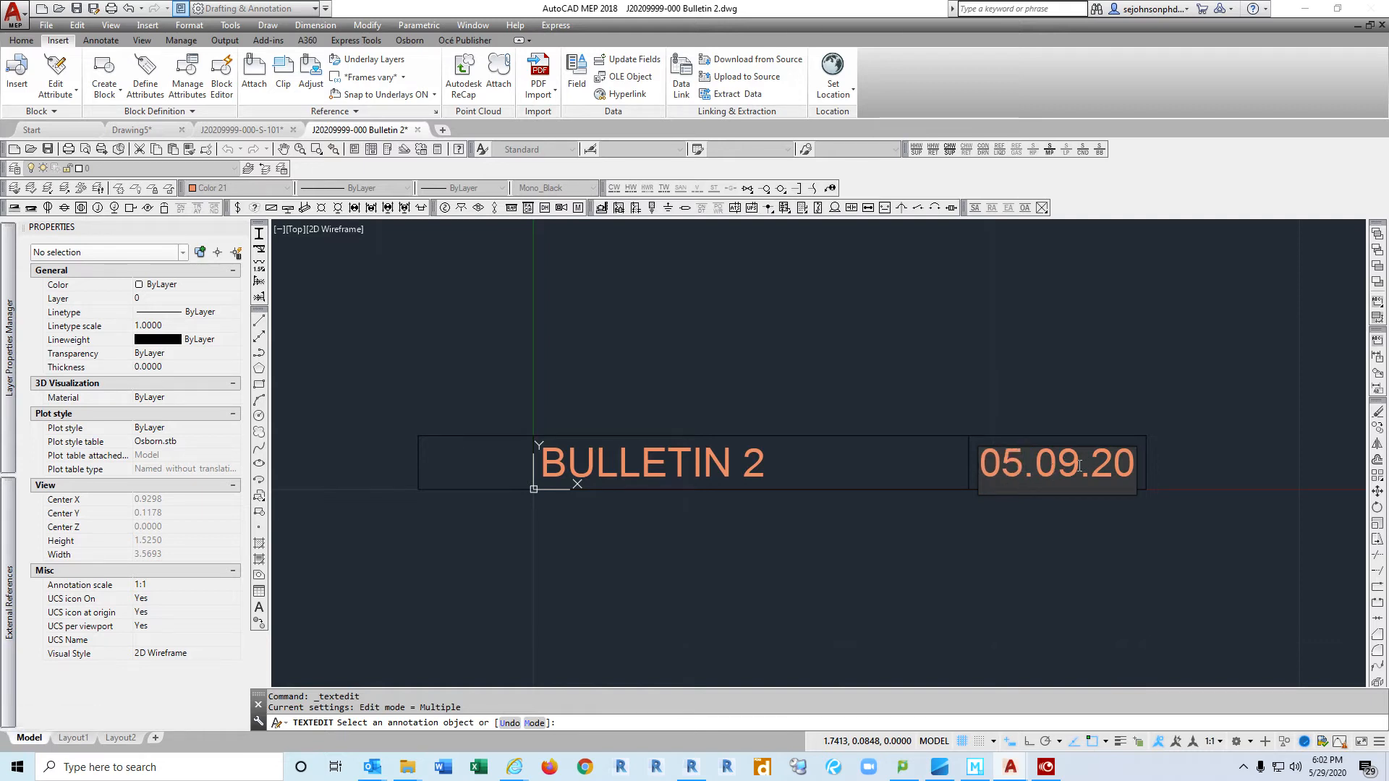
{"action": "double_click", "coordinate": [1043, 469]}
{"action": "type", "text": "28"}
{"action": "left_click", "coordinate": [1069, 547]}
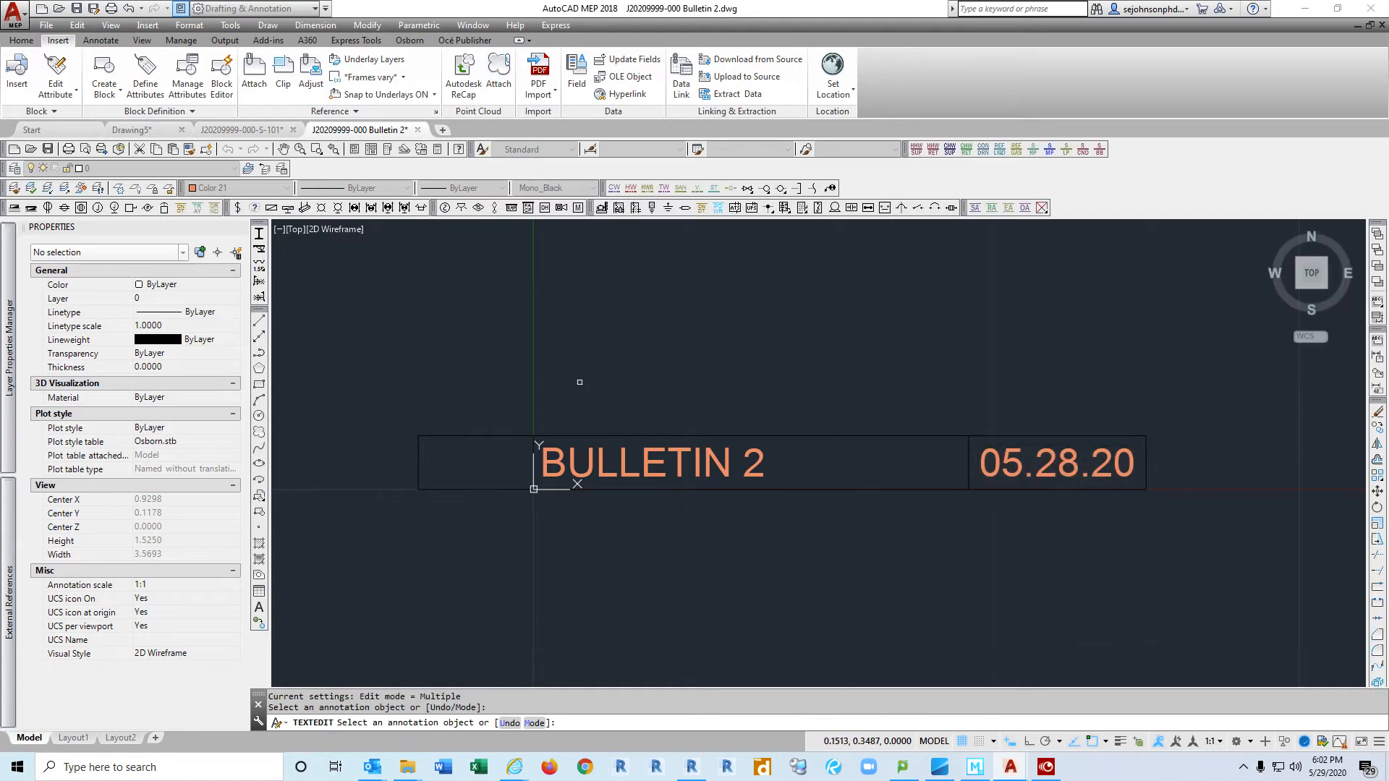
{"action": "scroll", "coordinate": [832, 445], "scroll_direction": "down", "scroll_amount": 6, "text": "ctrl"}
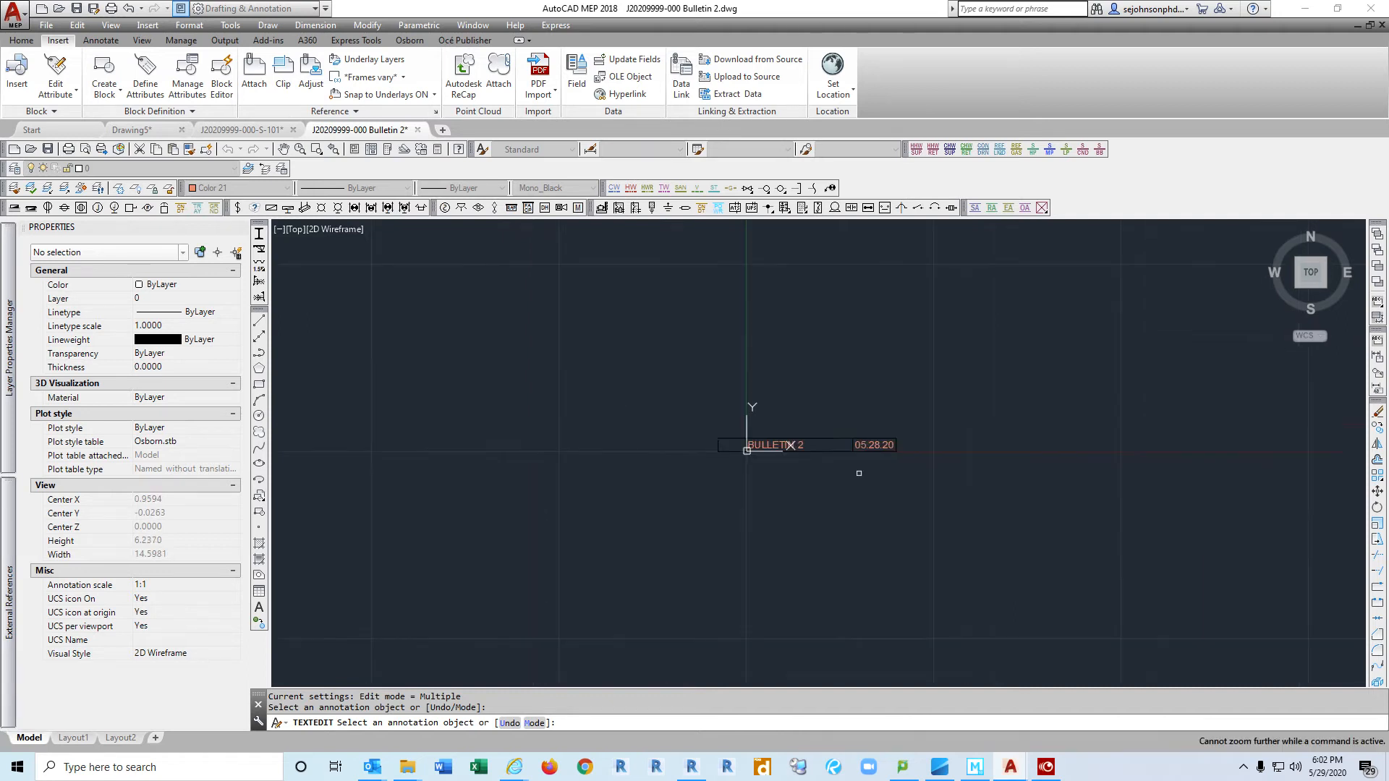
{"action": "scroll", "coordinate": [825, 398], "scroll_direction": "up", "scroll_amount": 4}
{"action": "scroll", "coordinate": [767, 604], "scroll_direction": "up", "scroll_amount": 4}
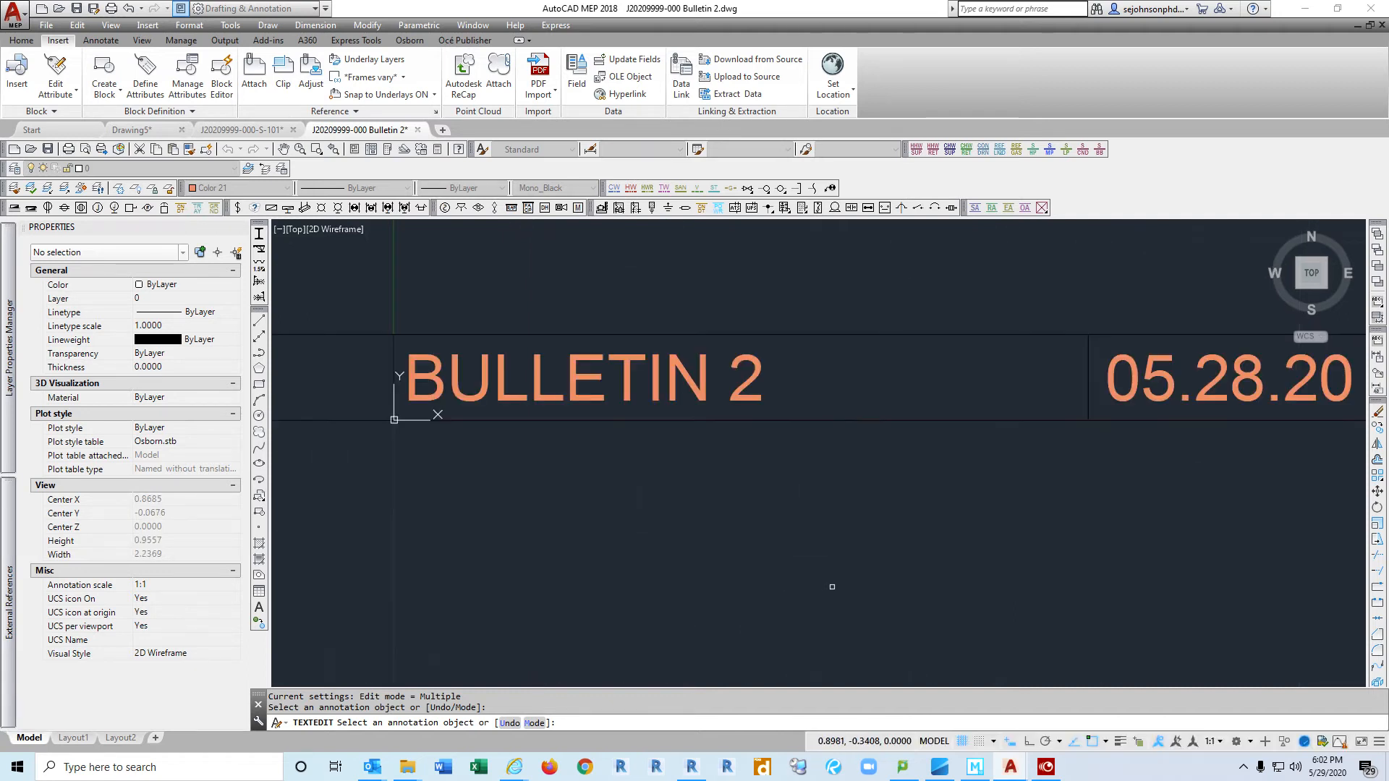
{"action": "key", "text": "shift"}
{"action": "key", "text": "shift"}
{"action": "key", "text": "ctrl"}
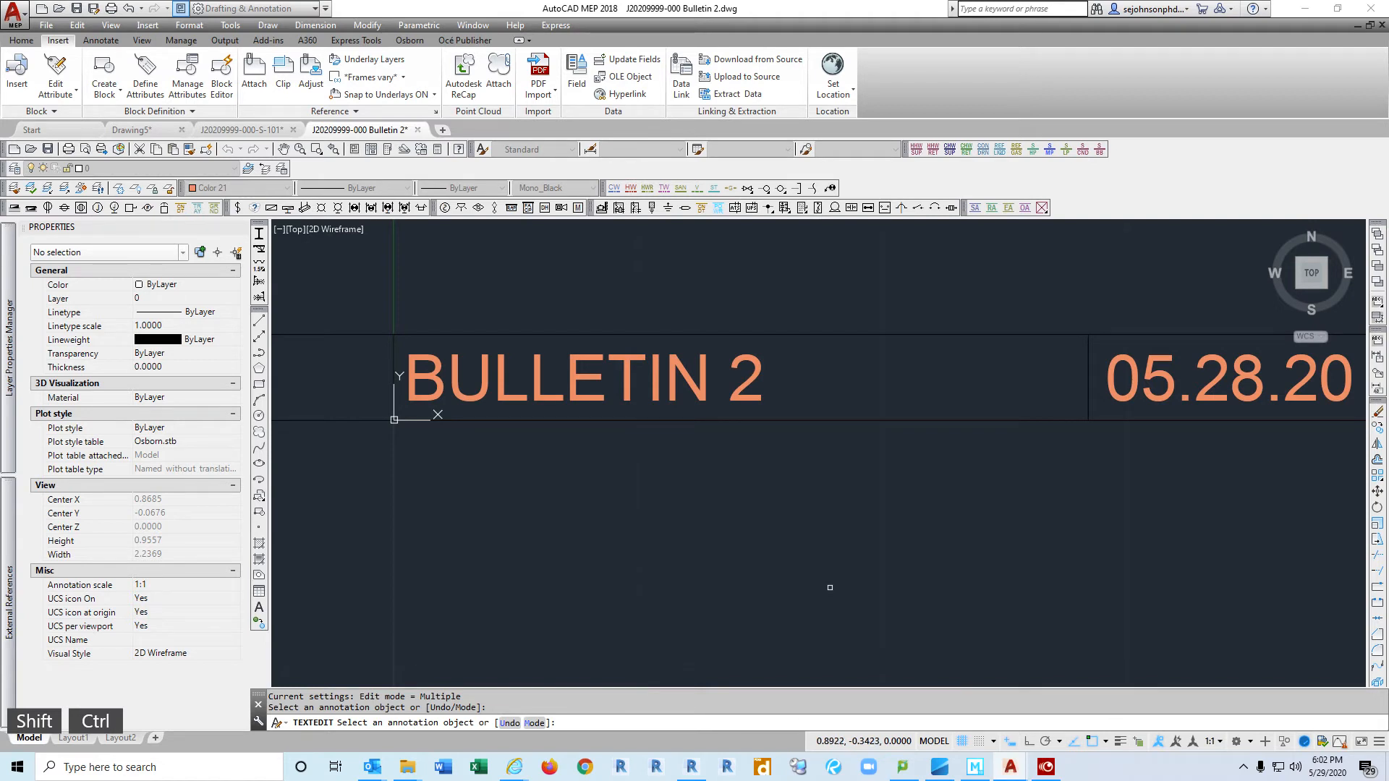
{"action": "key", "text": "ctrl+s"}
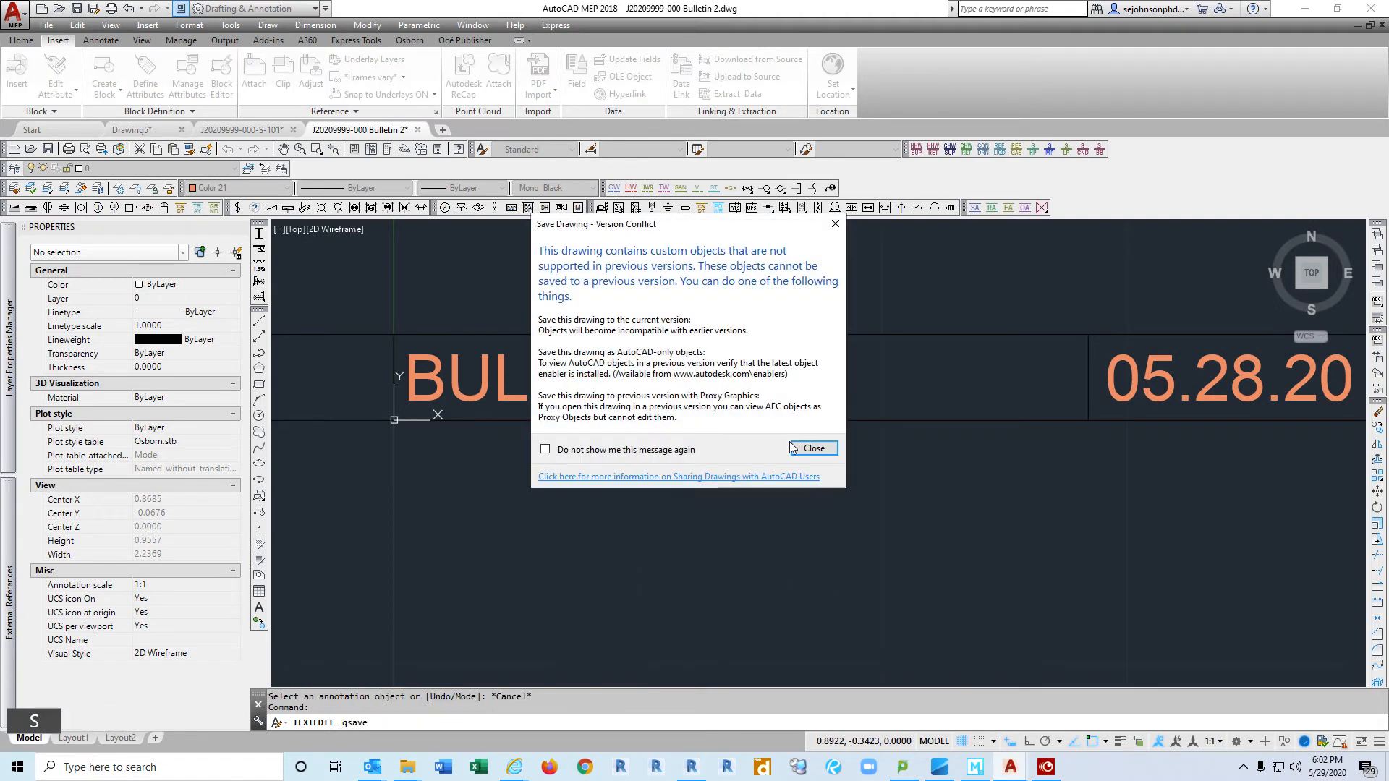
{"action": "left_click", "coordinate": [796, 448]}
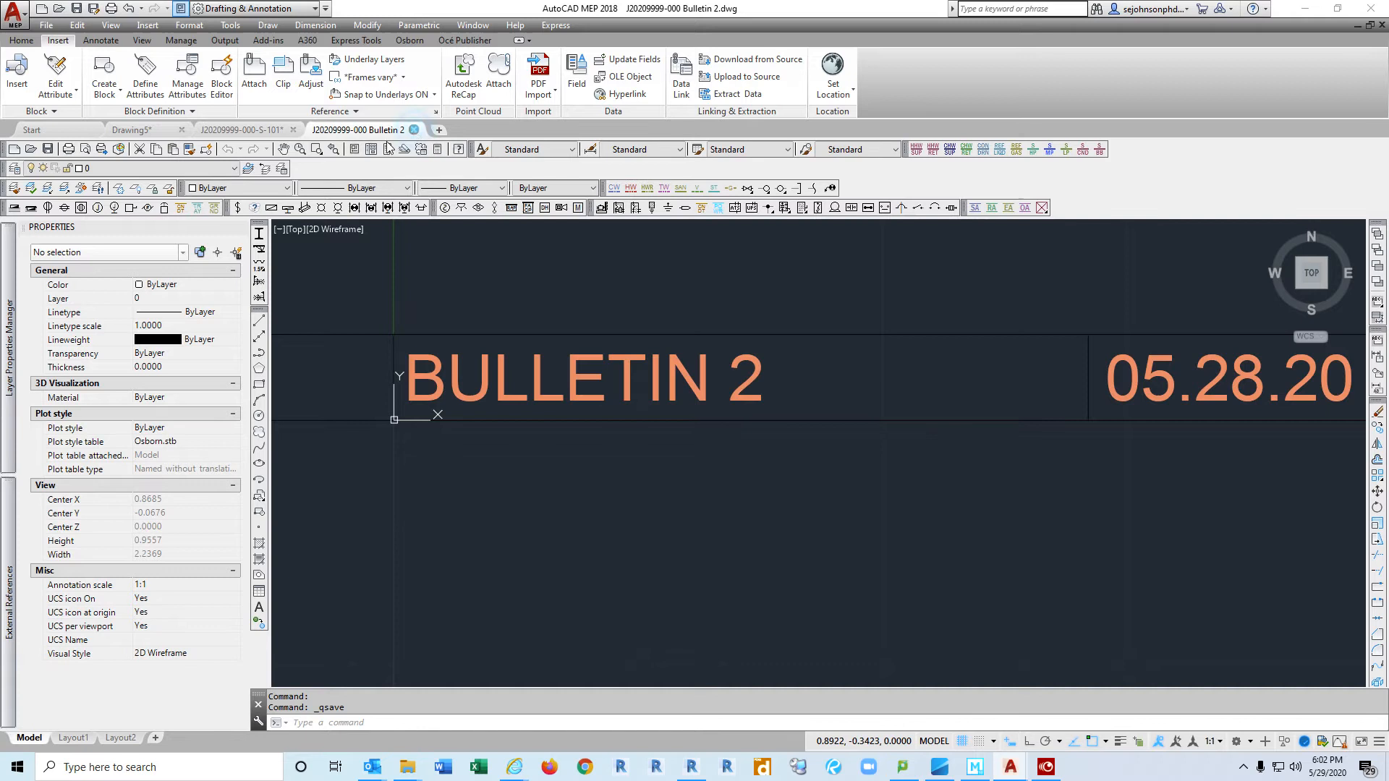
{"action": "left_click", "coordinate": [414, 130]}
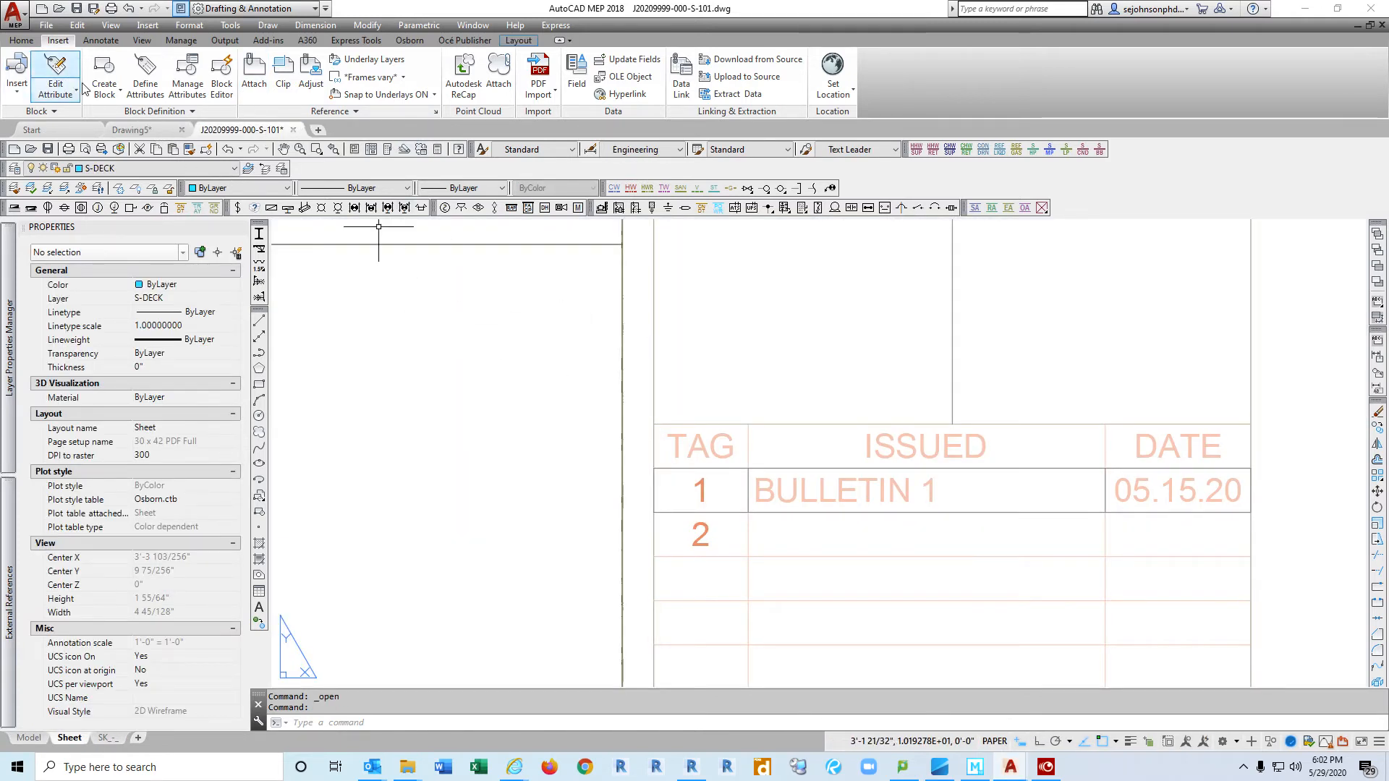
{"action": "left_click", "coordinate": [254, 73]}
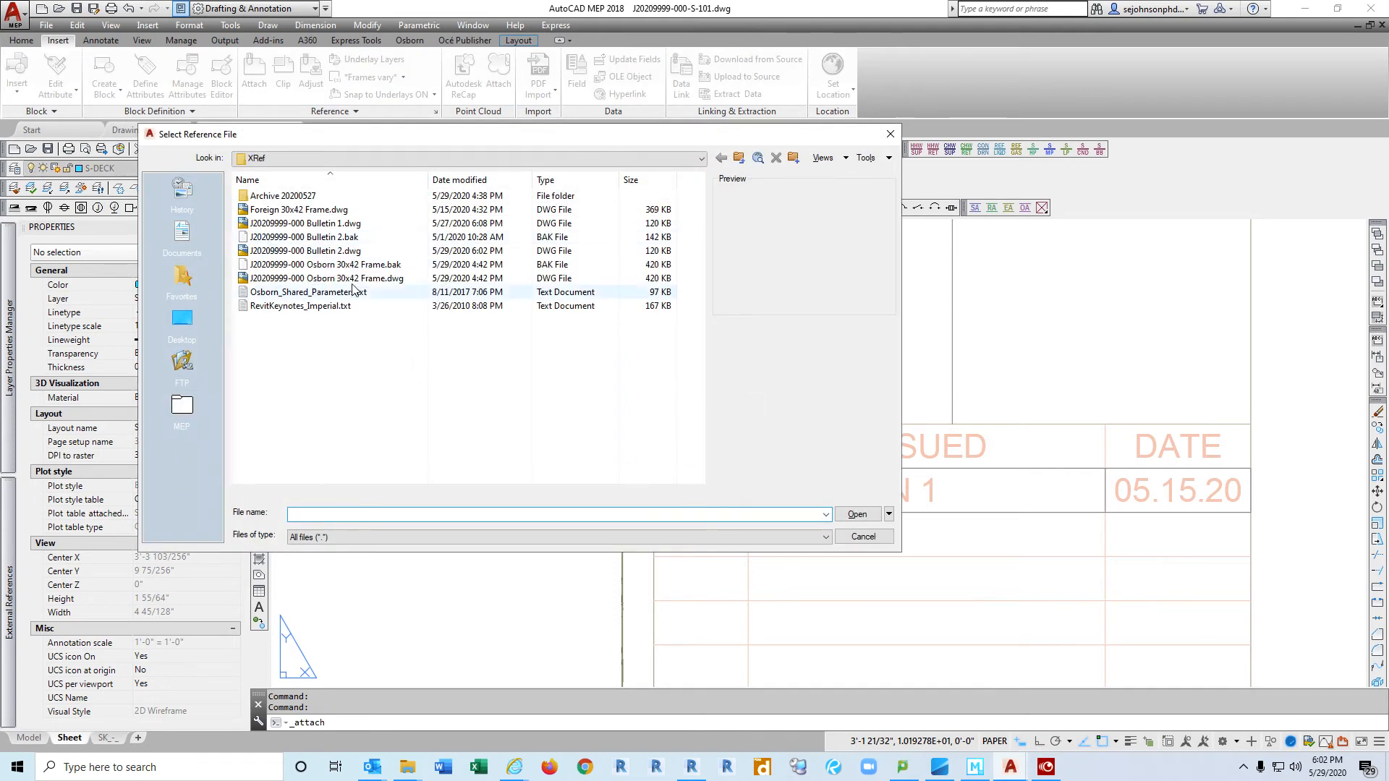
{"action": "left_click", "coordinate": [332, 251]}
{"action": "left_click", "coordinate": [858, 514]}
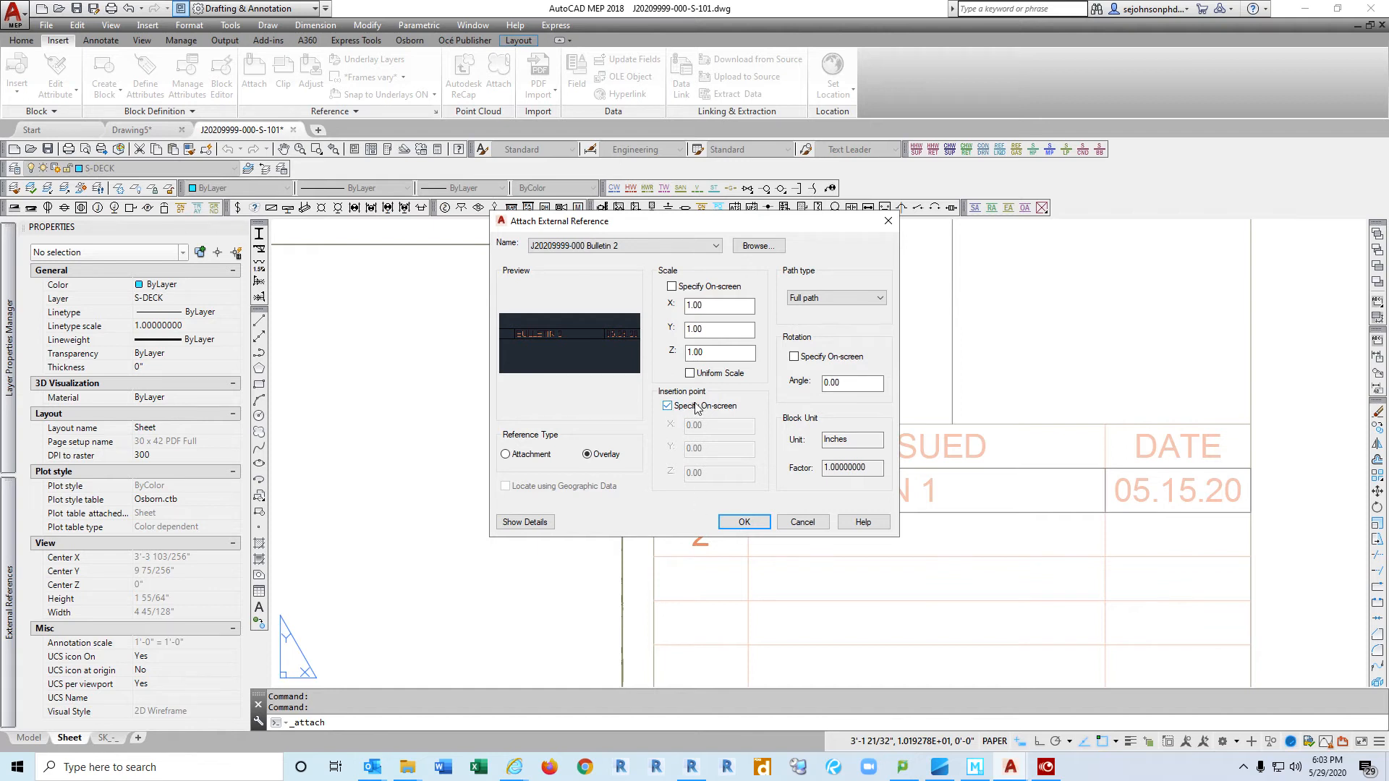
{"action": "left_click", "coordinate": [746, 522]}
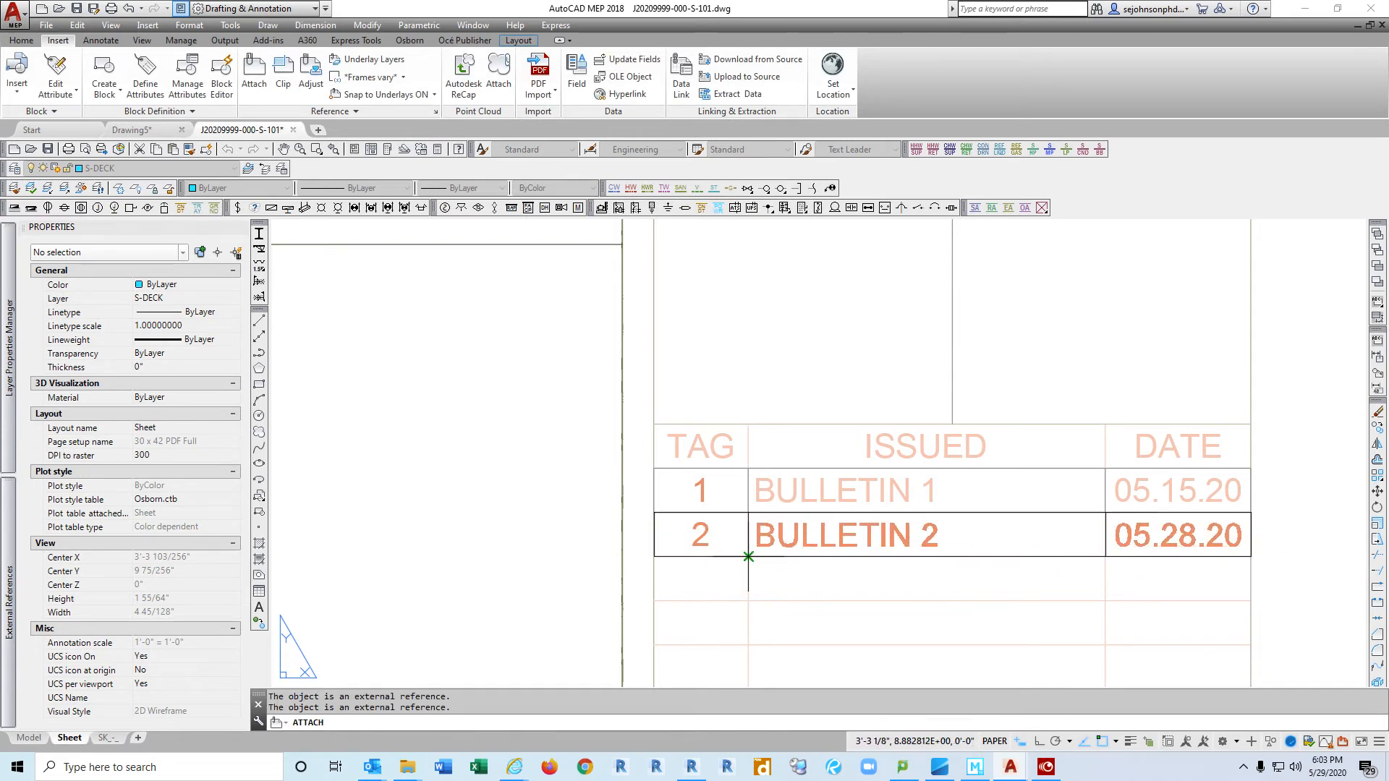
{"action": "left_click", "coordinate": [748, 557]}
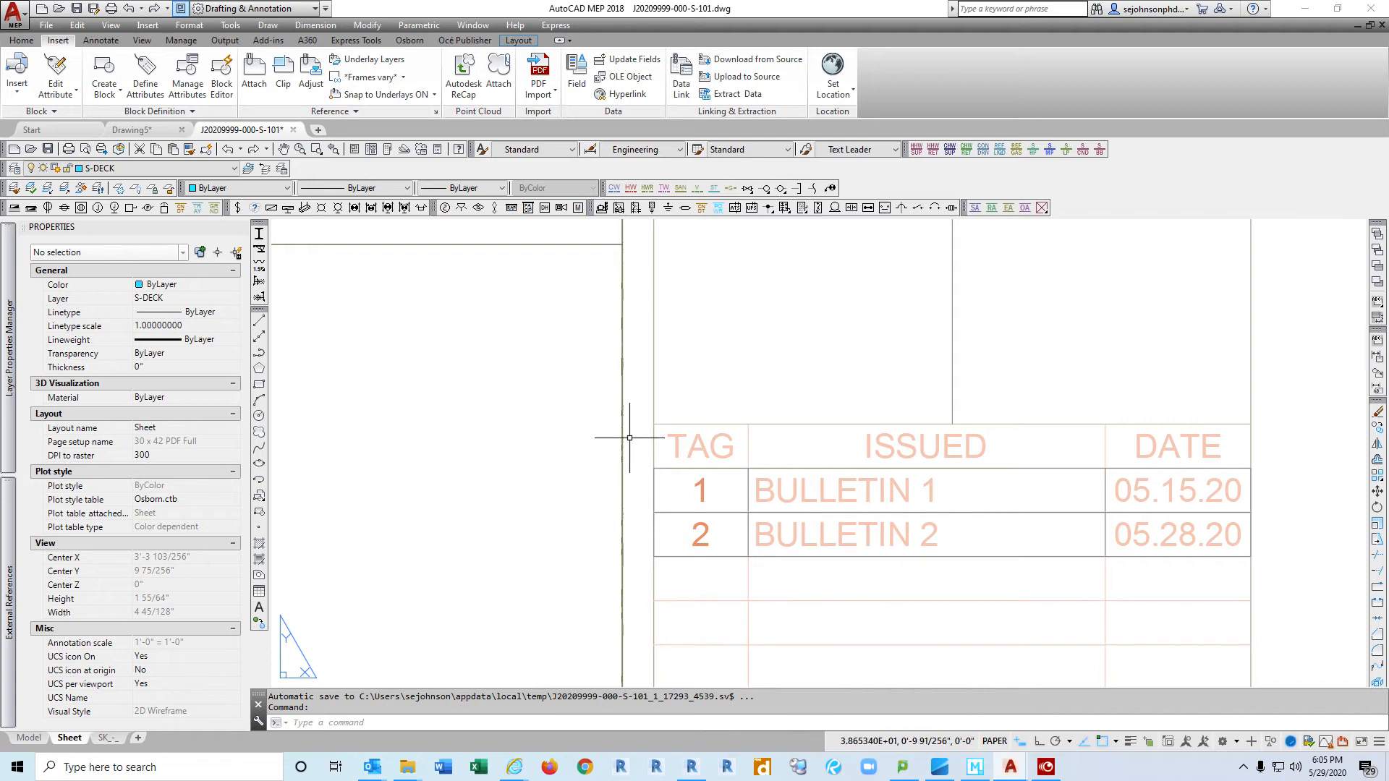
Step: In Drawing5, set the TAG1 attribute of the title block's issue table to 1
{"action": "scroll", "coordinate": [629, 437], "scroll_direction": "down", "scroll_amount": 4}
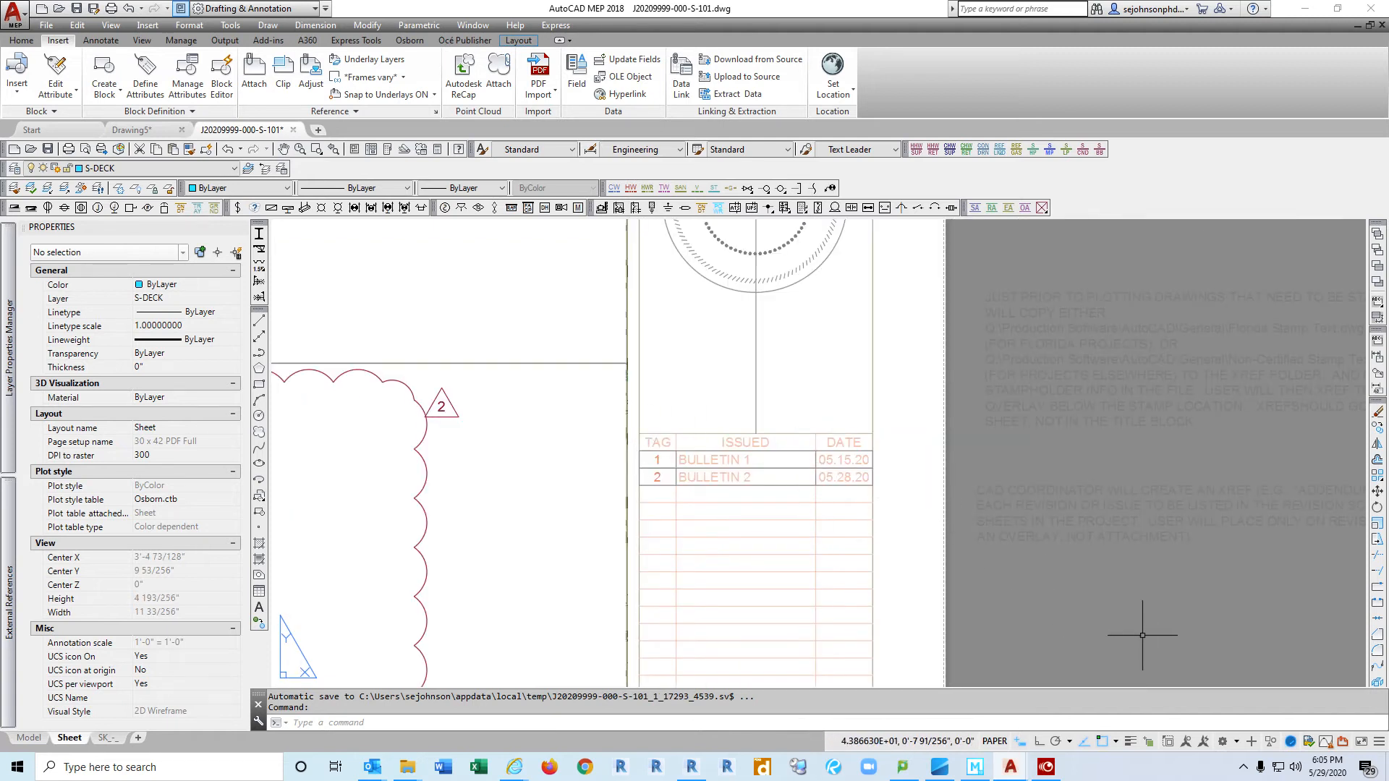
{"action": "scroll", "coordinate": [1142, 635], "scroll_direction": "down", "scroll_amount": 2}
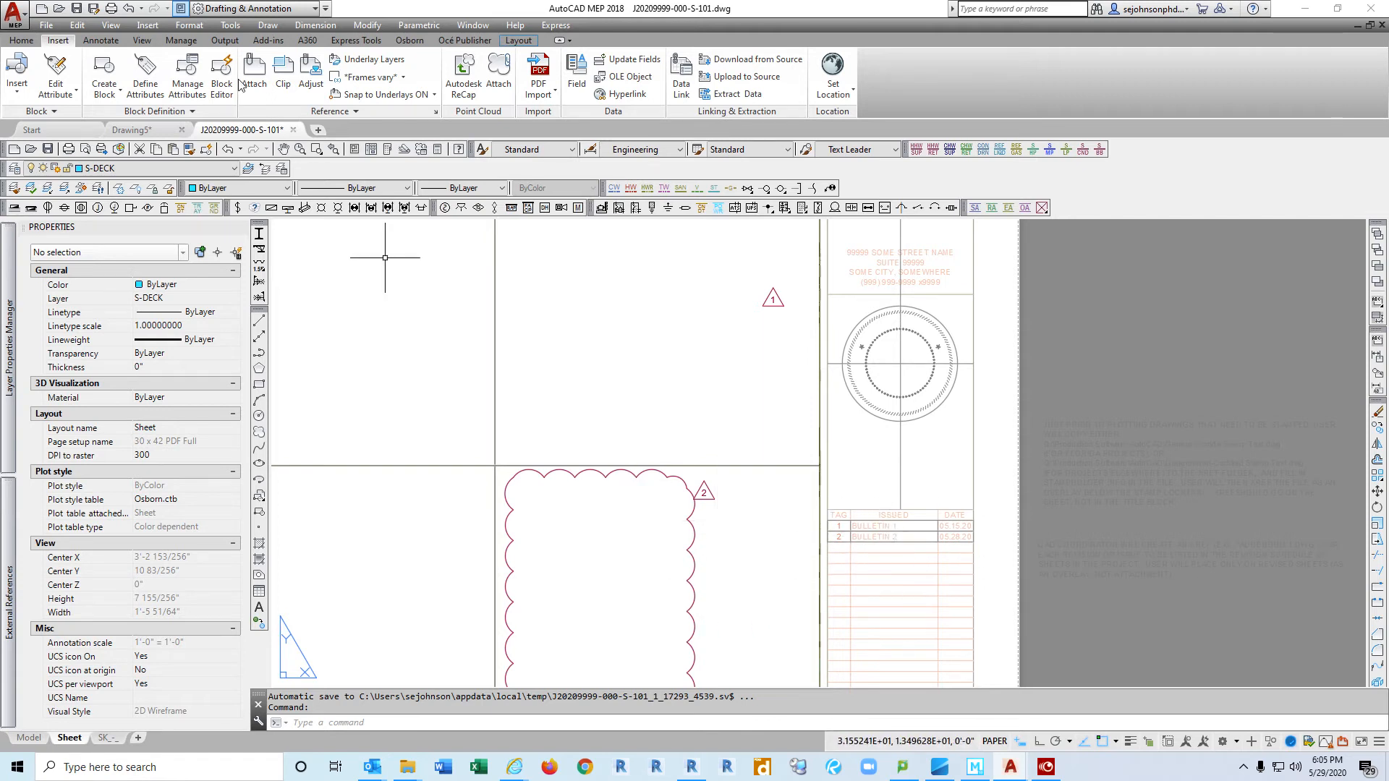
{"action": "left_click", "coordinate": [141, 131]}
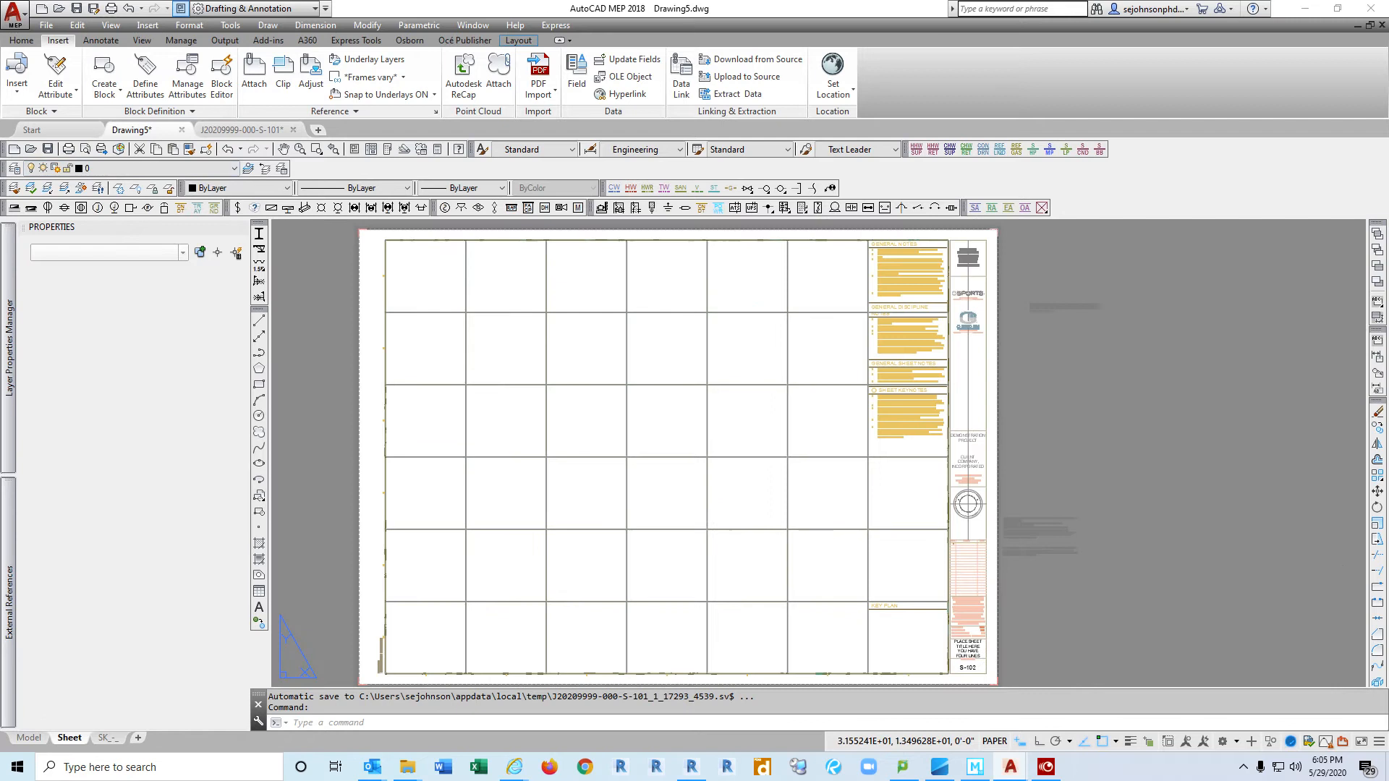
{"action": "scroll", "coordinate": [940, 555], "scroll_direction": "up", "scroll_amount": 2}
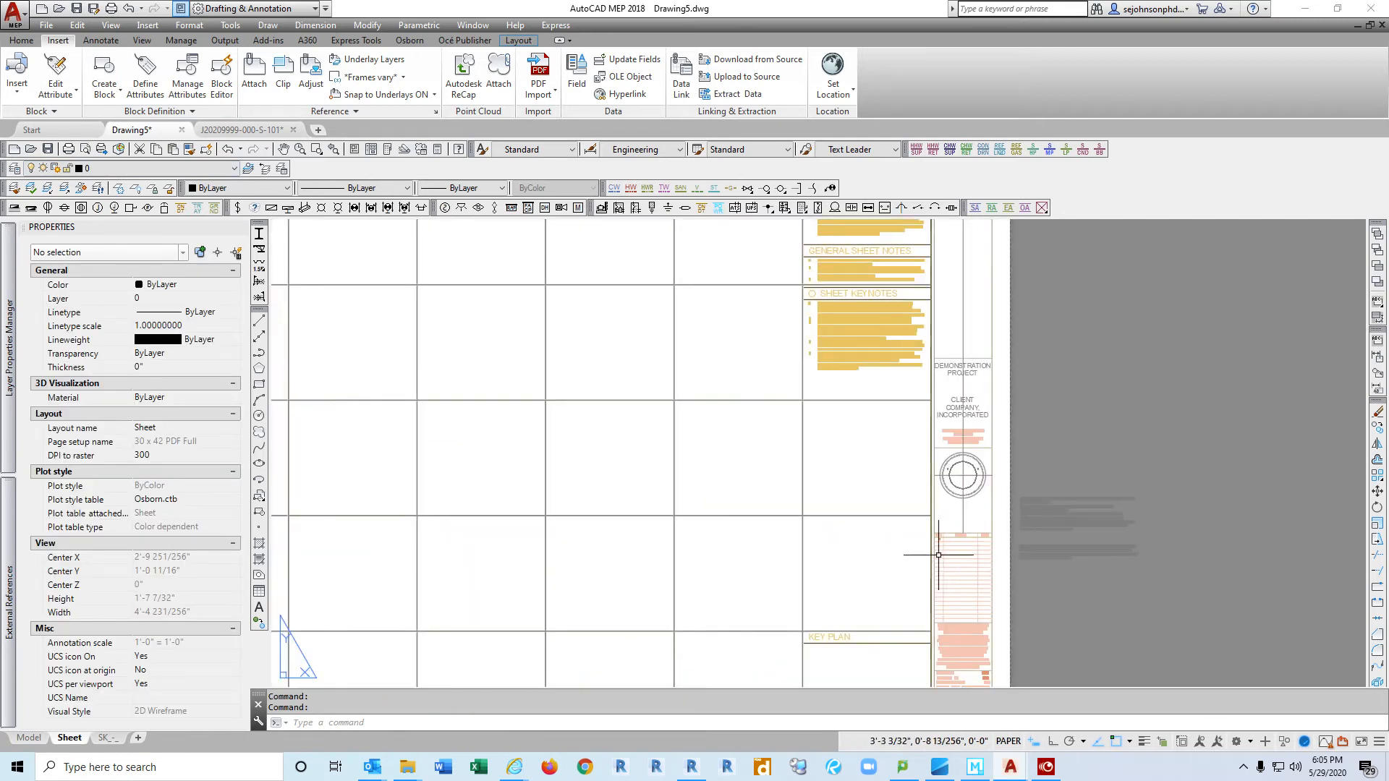
{"action": "scroll", "coordinate": [938, 555], "scroll_direction": "up", "scroll_amount": 3}
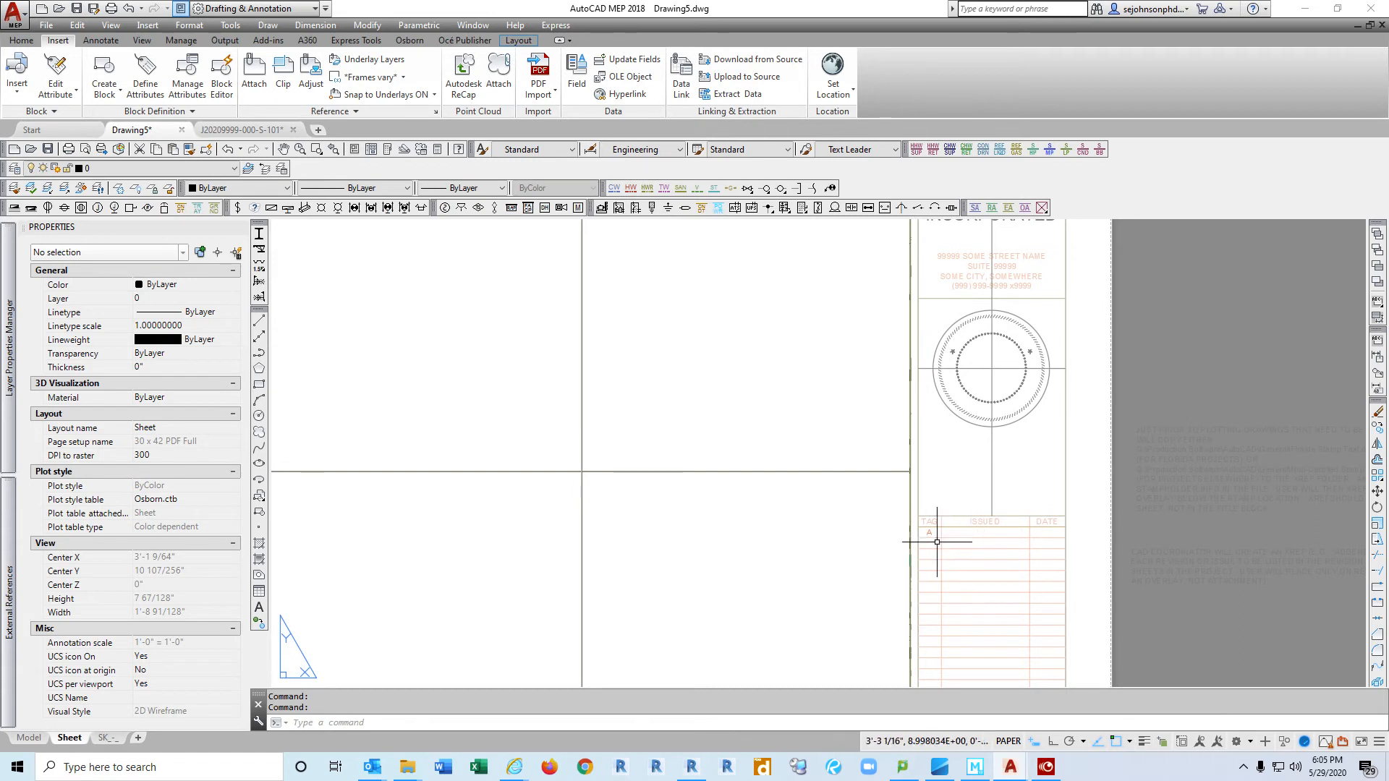
{"action": "scroll", "coordinate": [942, 541], "scroll_direction": "up", "scroll_amount": 2}
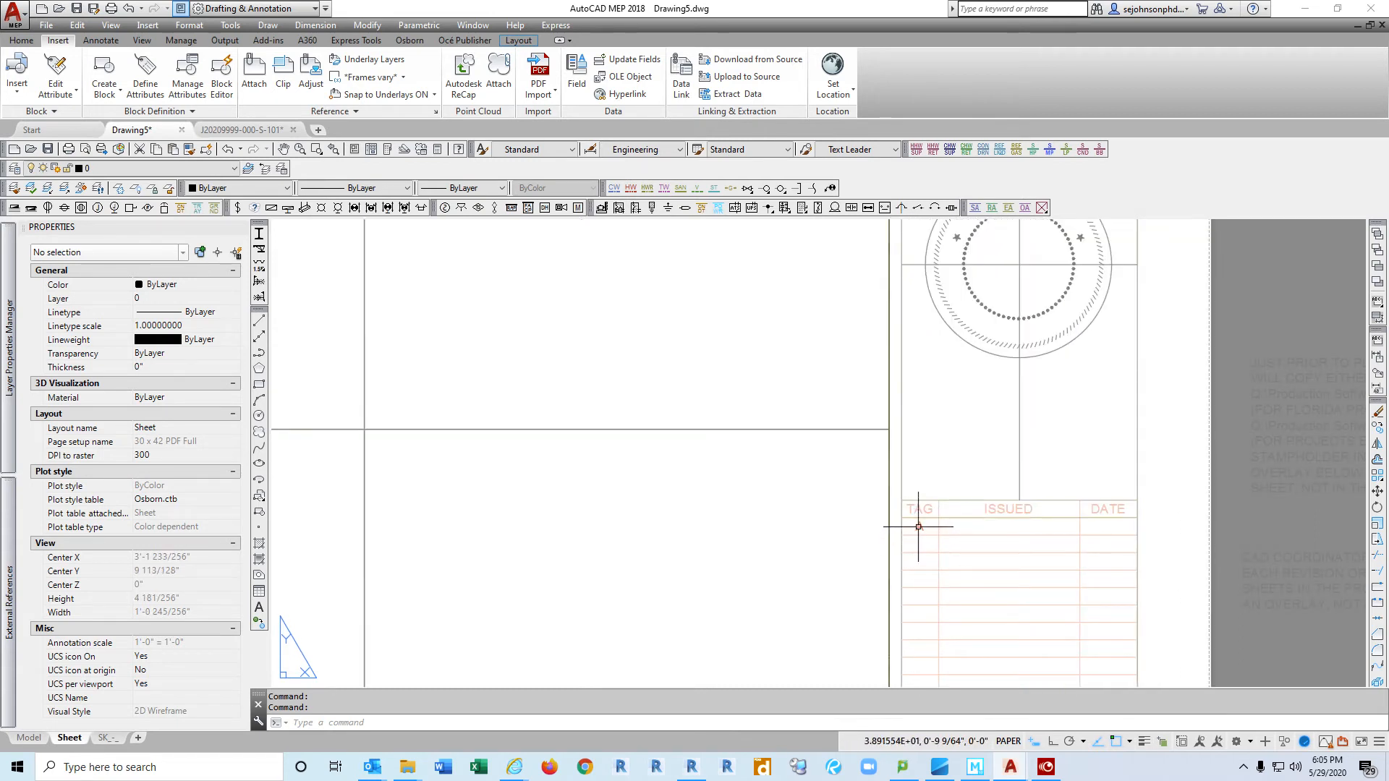
{"action": "double_click", "coordinate": [918, 526]}
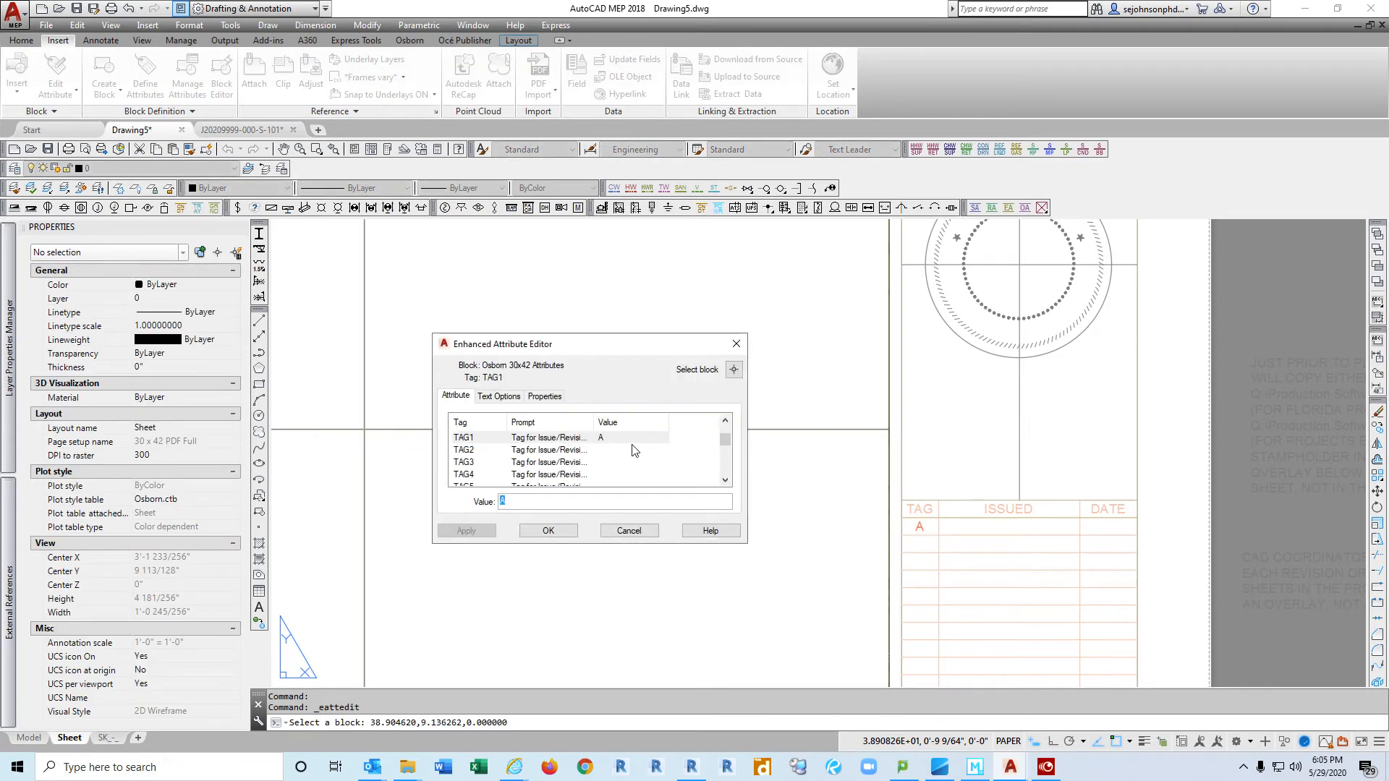
{"action": "type", "text": "1"}
{"action": "left_click", "coordinate": [467, 531]}
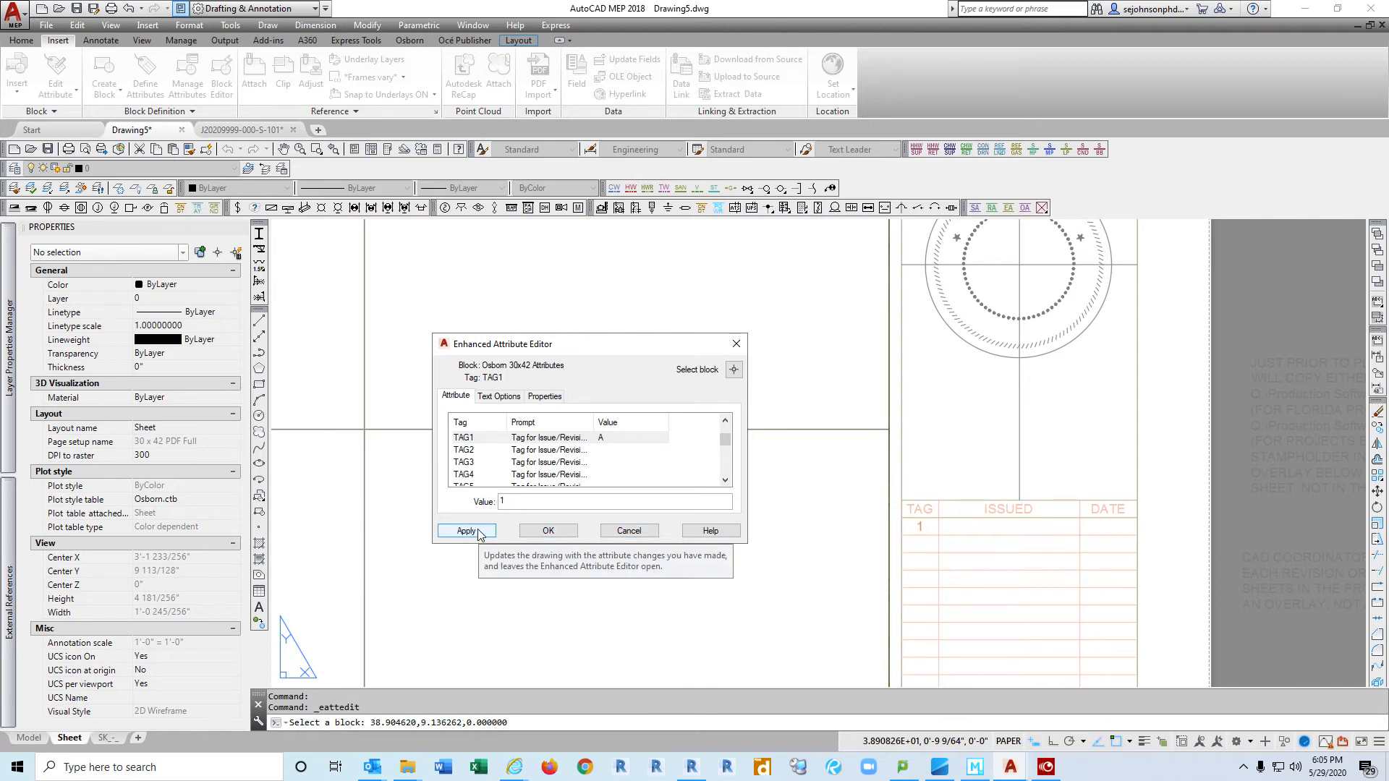
{"action": "left_click", "coordinate": [549, 533]}
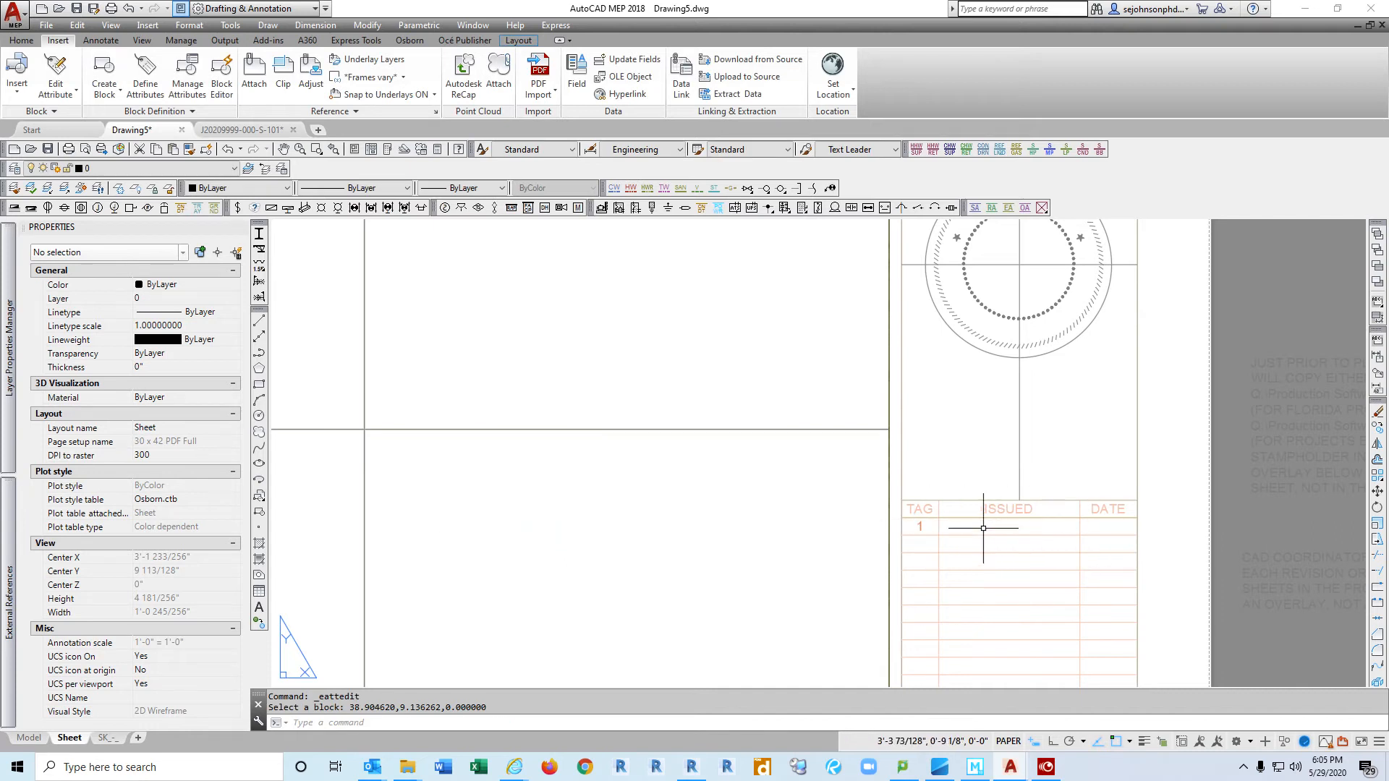
{"action": "left_click", "coordinate": [798, 464]}
{"action": "left_click", "coordinate": [765, 464]}
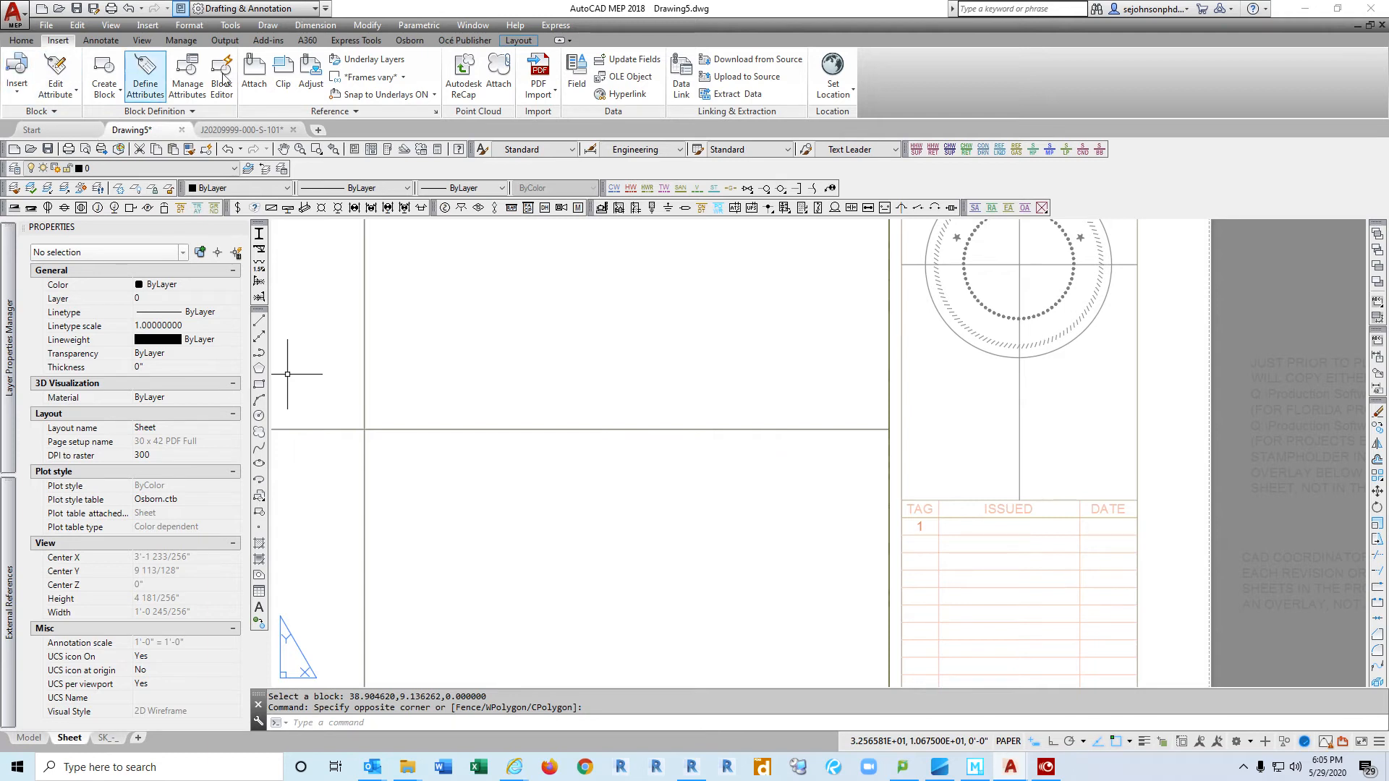
{"action": "left_click", "coordinate": [254, 69]}
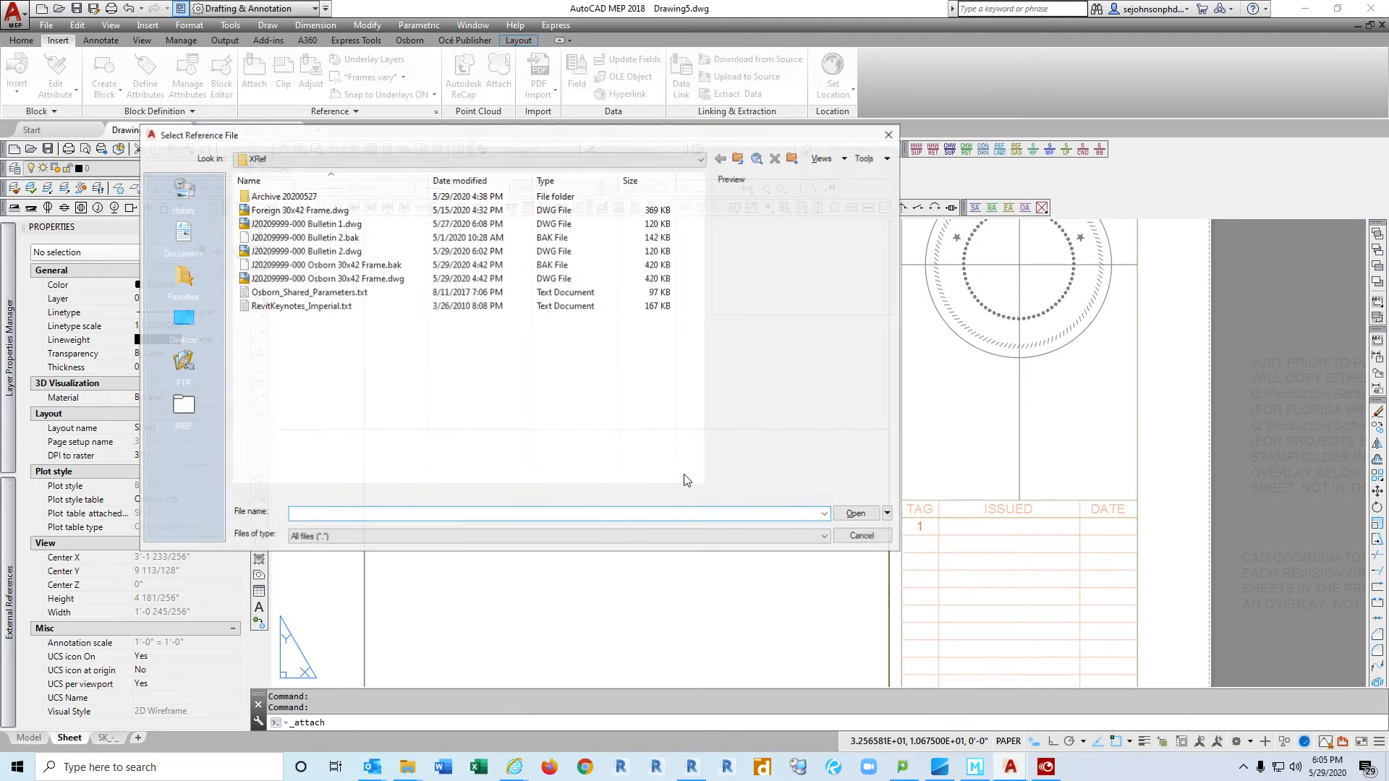
{"action": "left_click", "coordinate": [313, 251]}
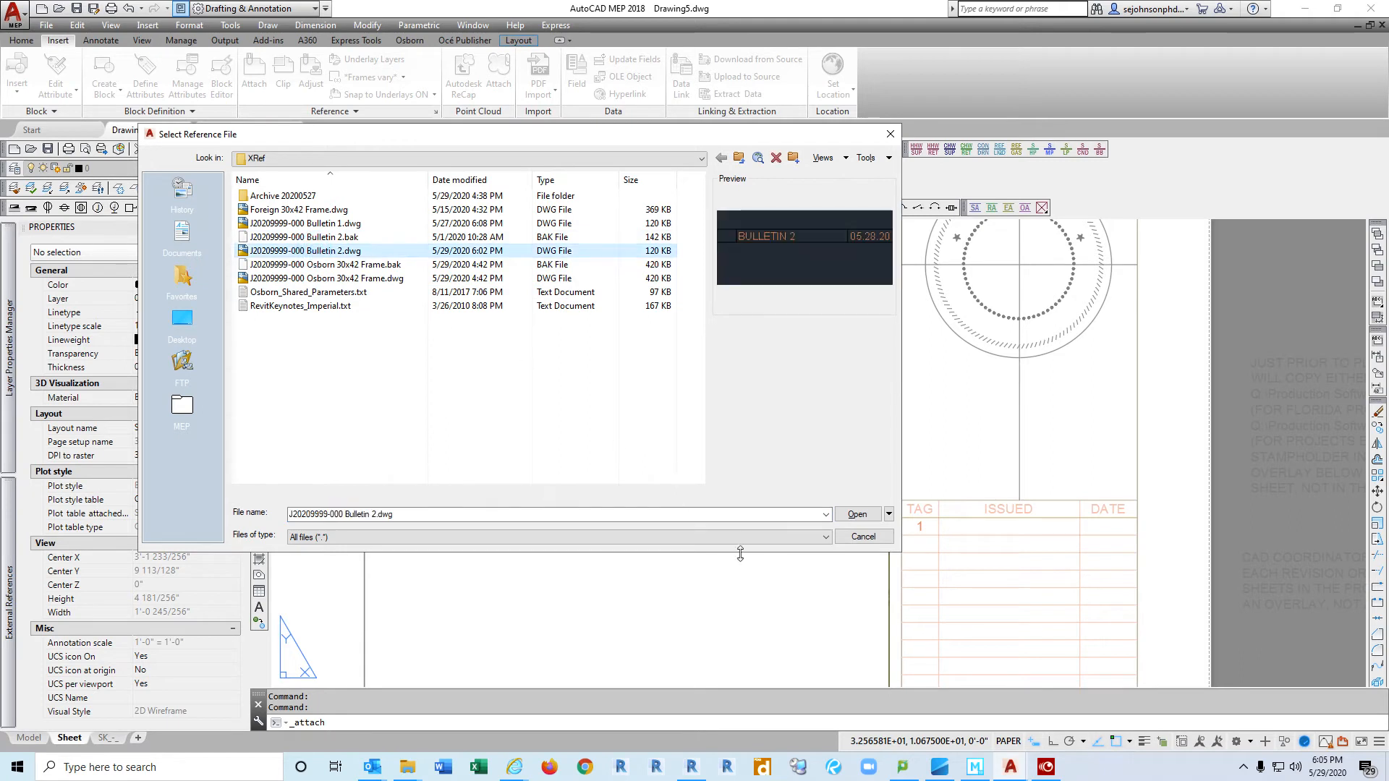
{"action": "left_click", "coordinate": [854, 511]}
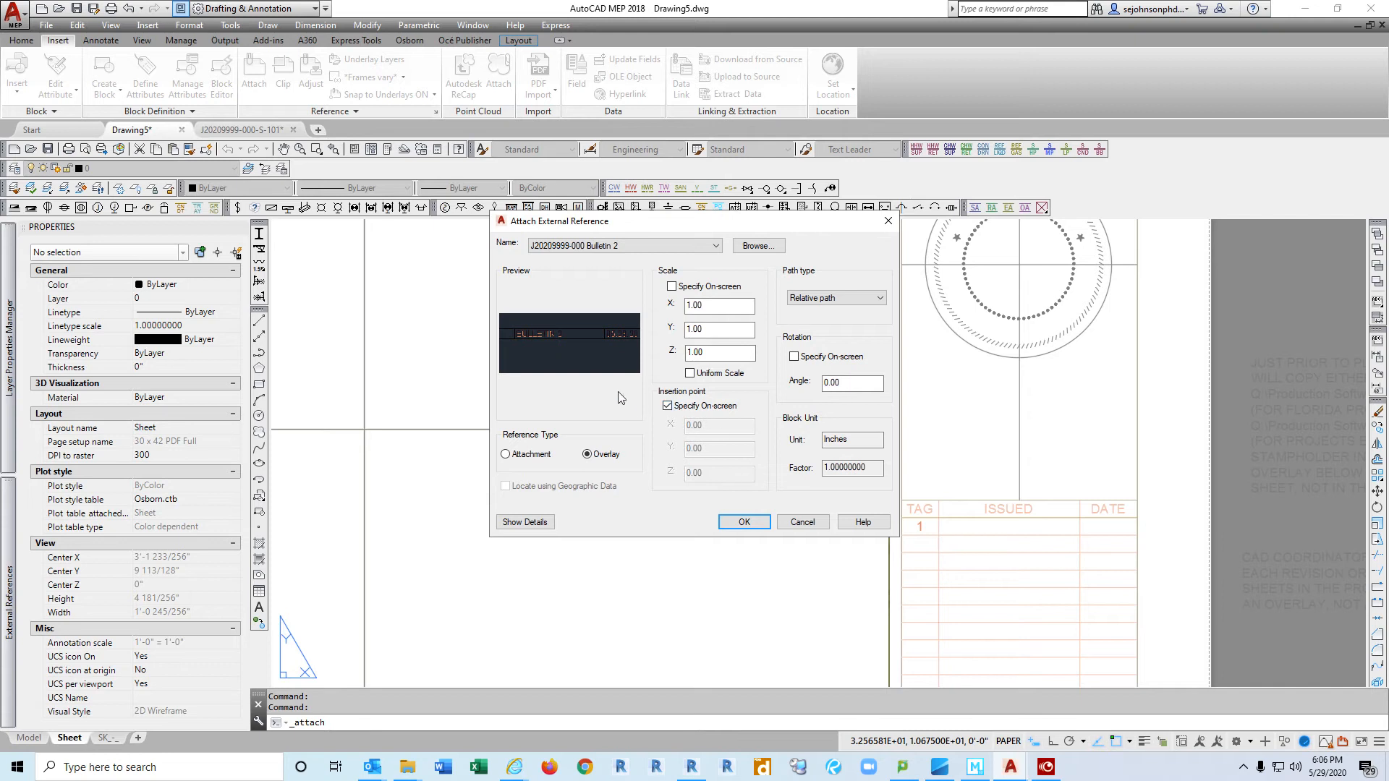
{"action": "left_click", "coordinate": [744, 522]}
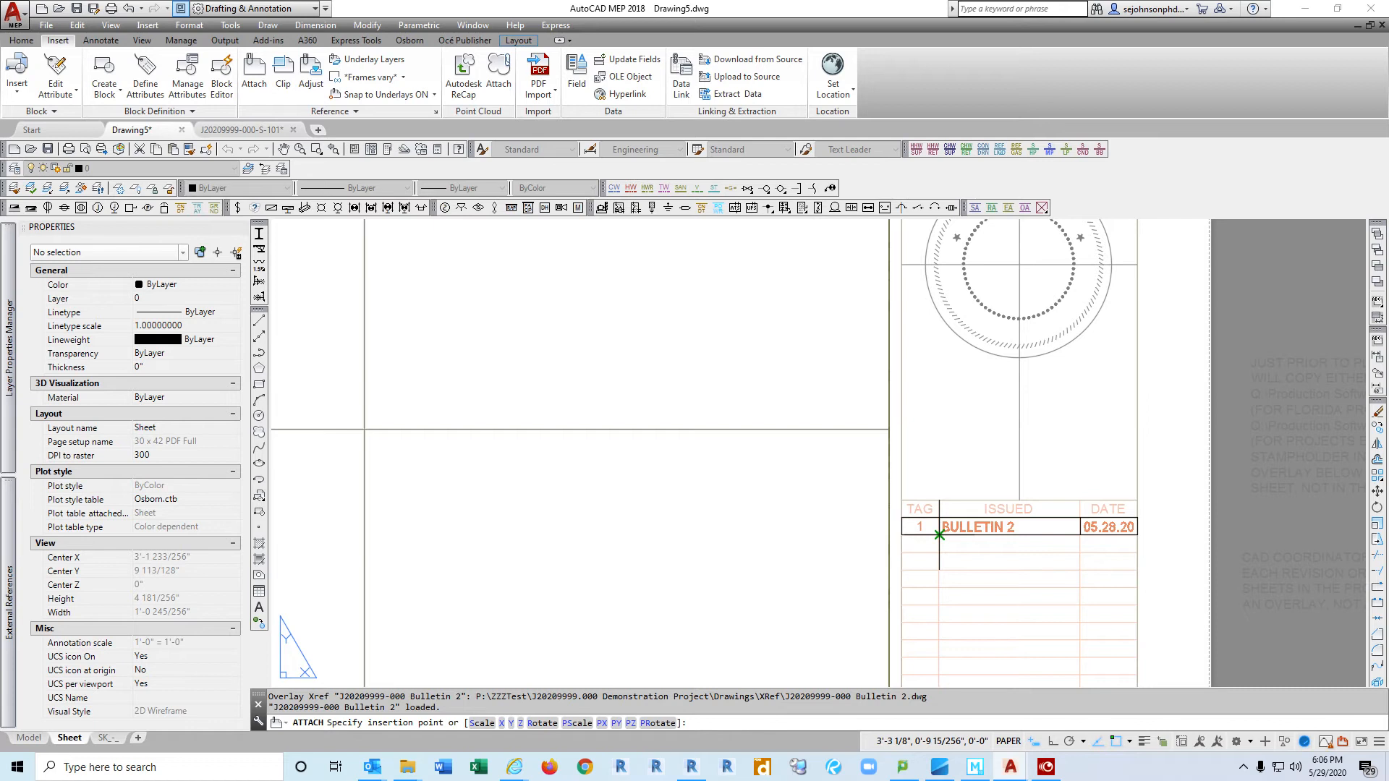
{"action": "left_click", "coordinate": [939, 534]}
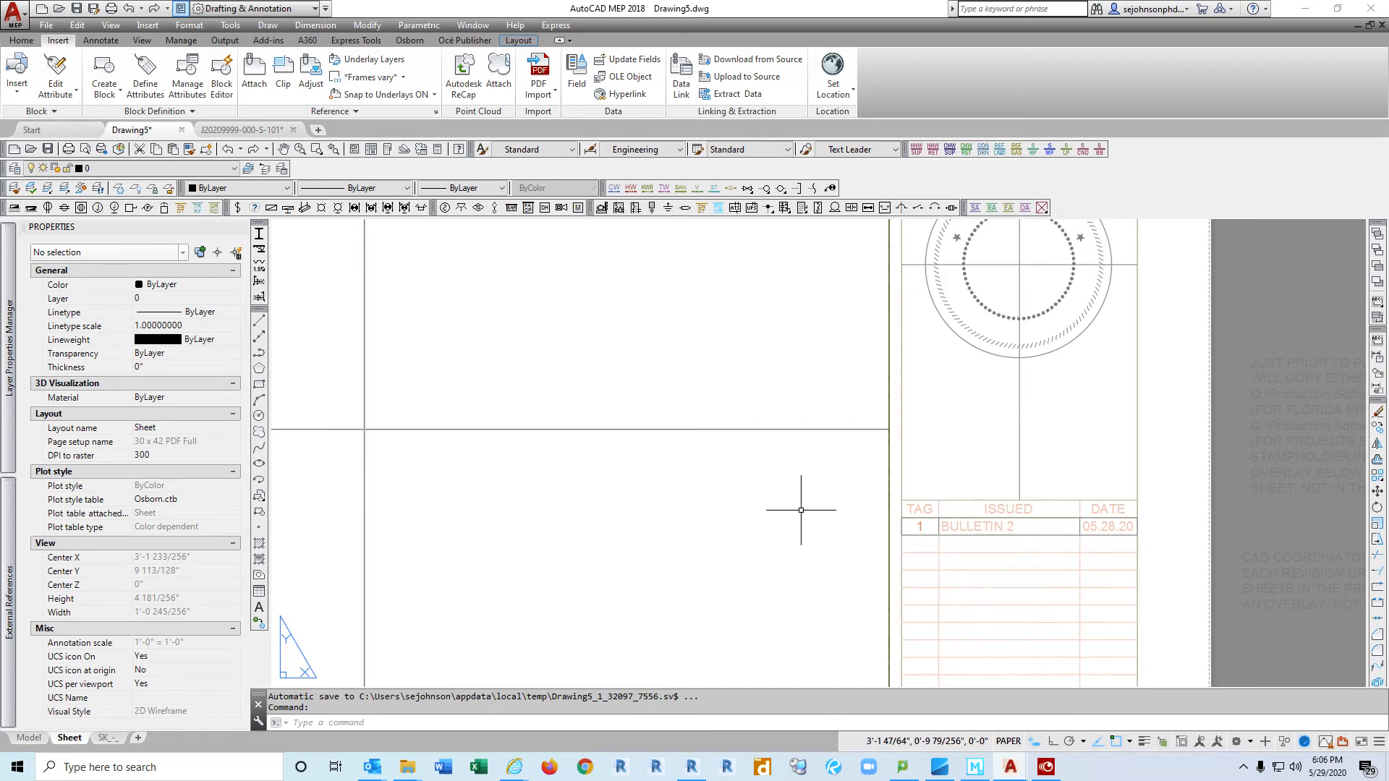
{"action": "scroll", "coordinate": [982, 449], "scroll_direction": "down", "scroll_amount": 1}
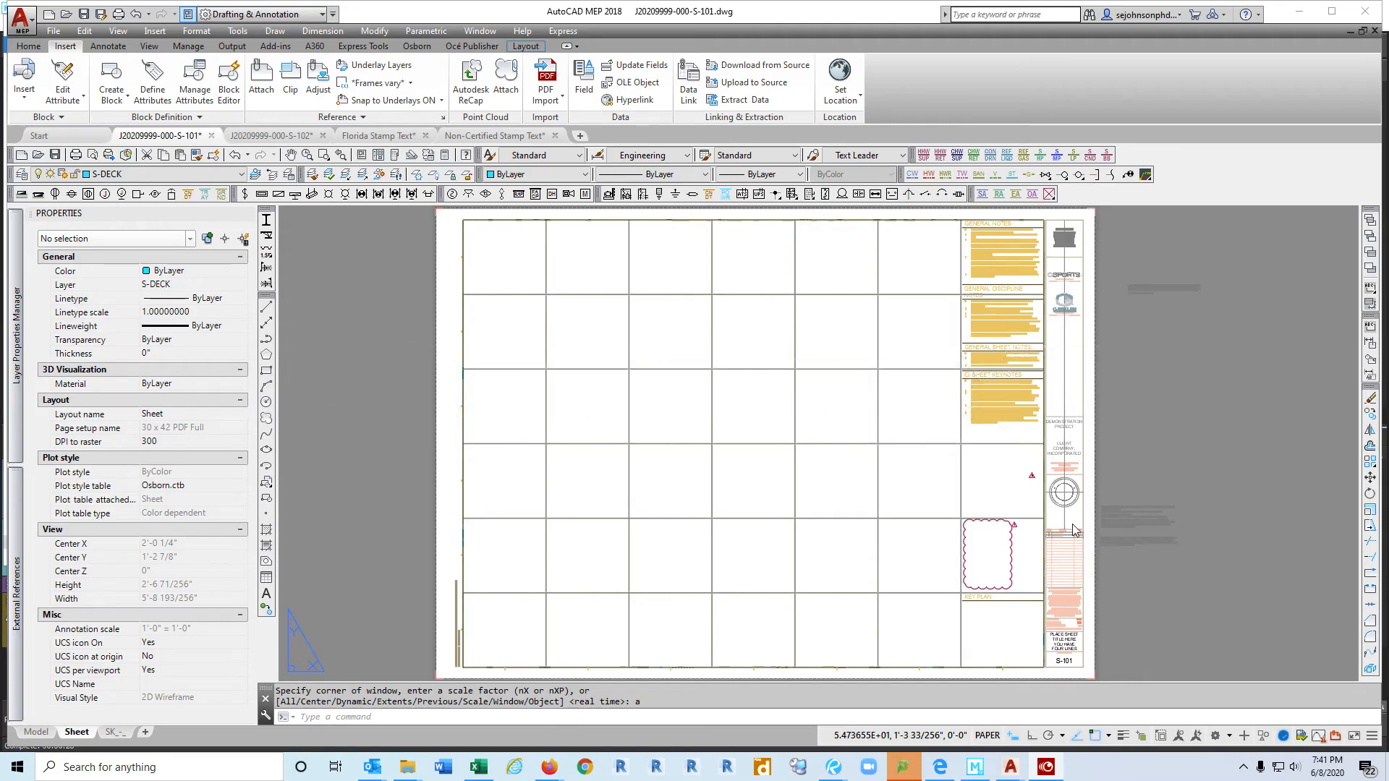
{"action": "scroll", "coordinate": [1078, 526], "scroll_direction": "up", "scroll_amount": 4}
{"action": "scroll", "coordinate": [1109, 536], "scroll_direction": "up", "scroll_amount": 2}
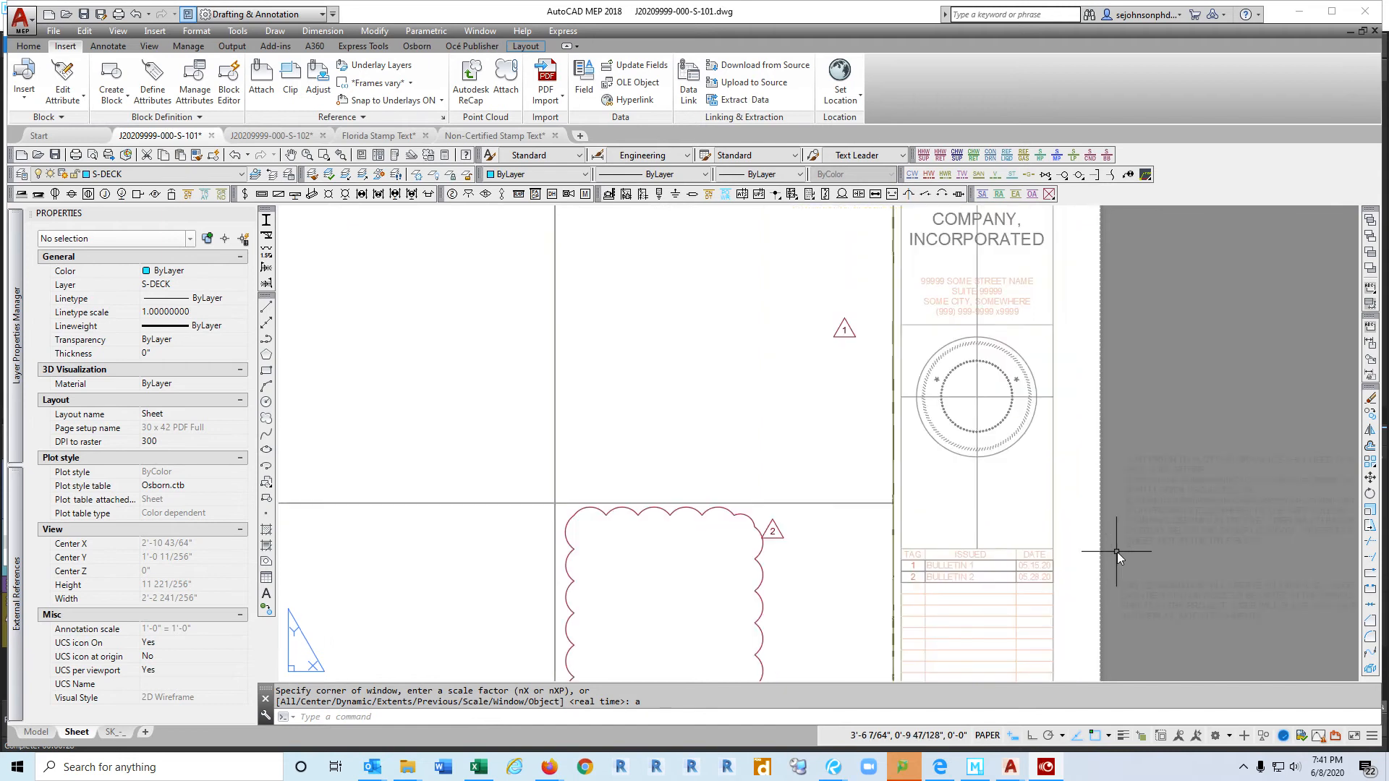
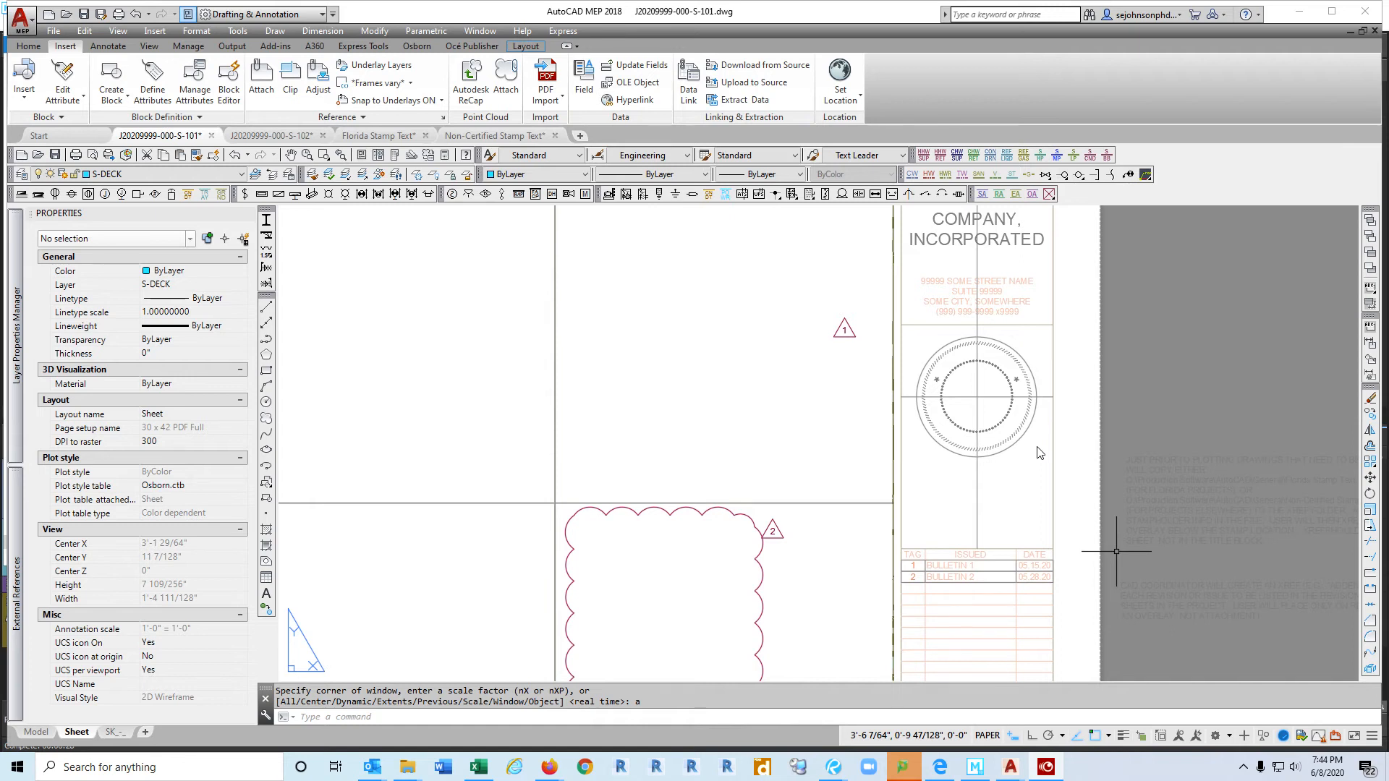
{"action": "left_click", "coordinate": [590, 716]}
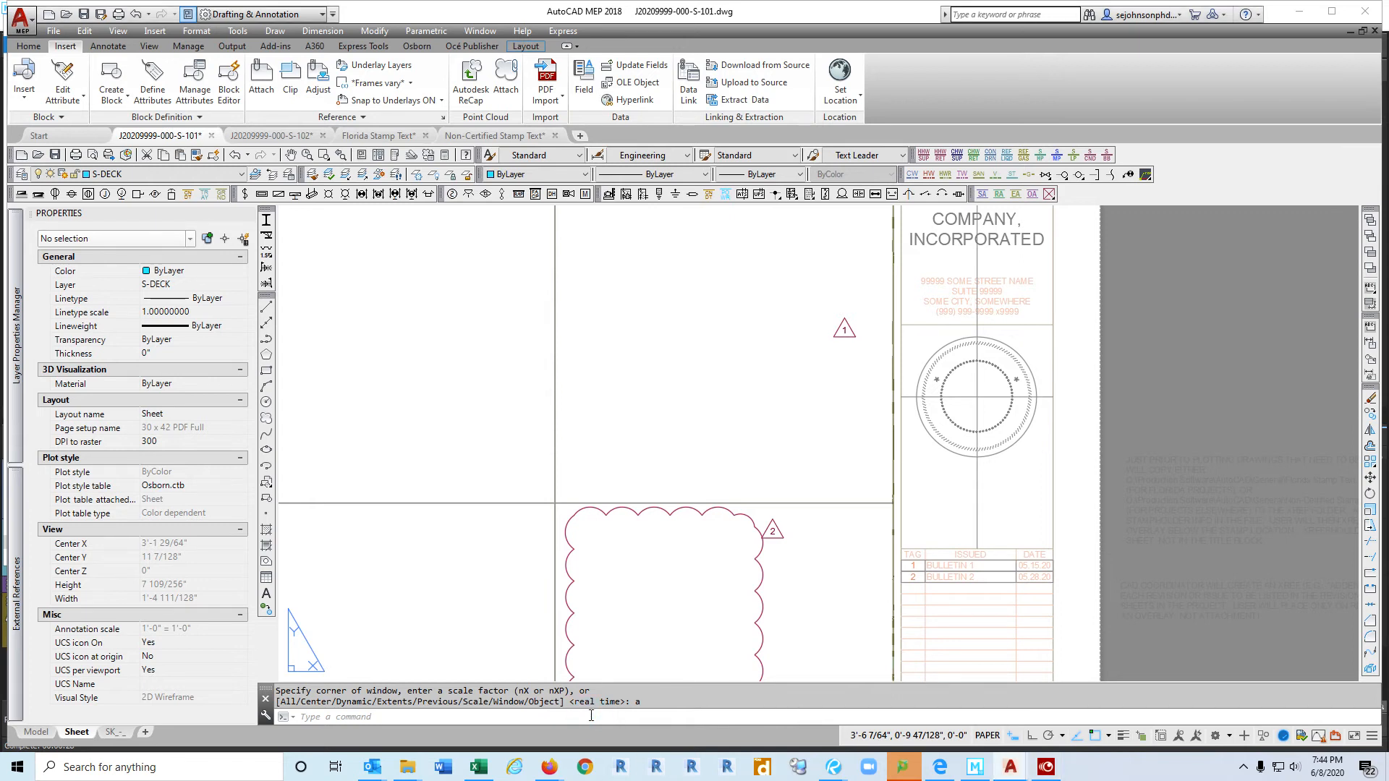
{"action": "type", "text": "pu"}
{"action": "key", "text": "Return"}
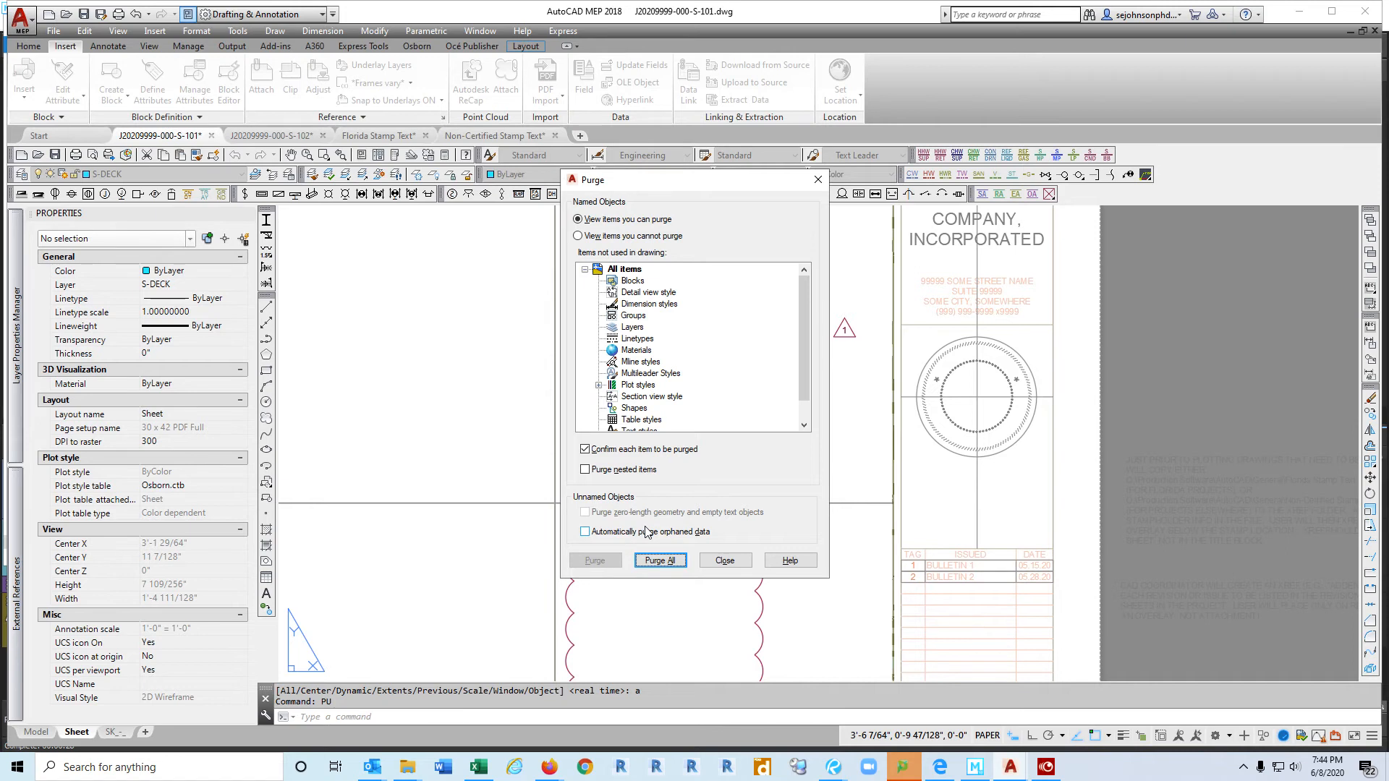
{"action": "left_click", "coordinate": [660, 560]}
{"action": "left_click", "coordinate": [667, 373]}
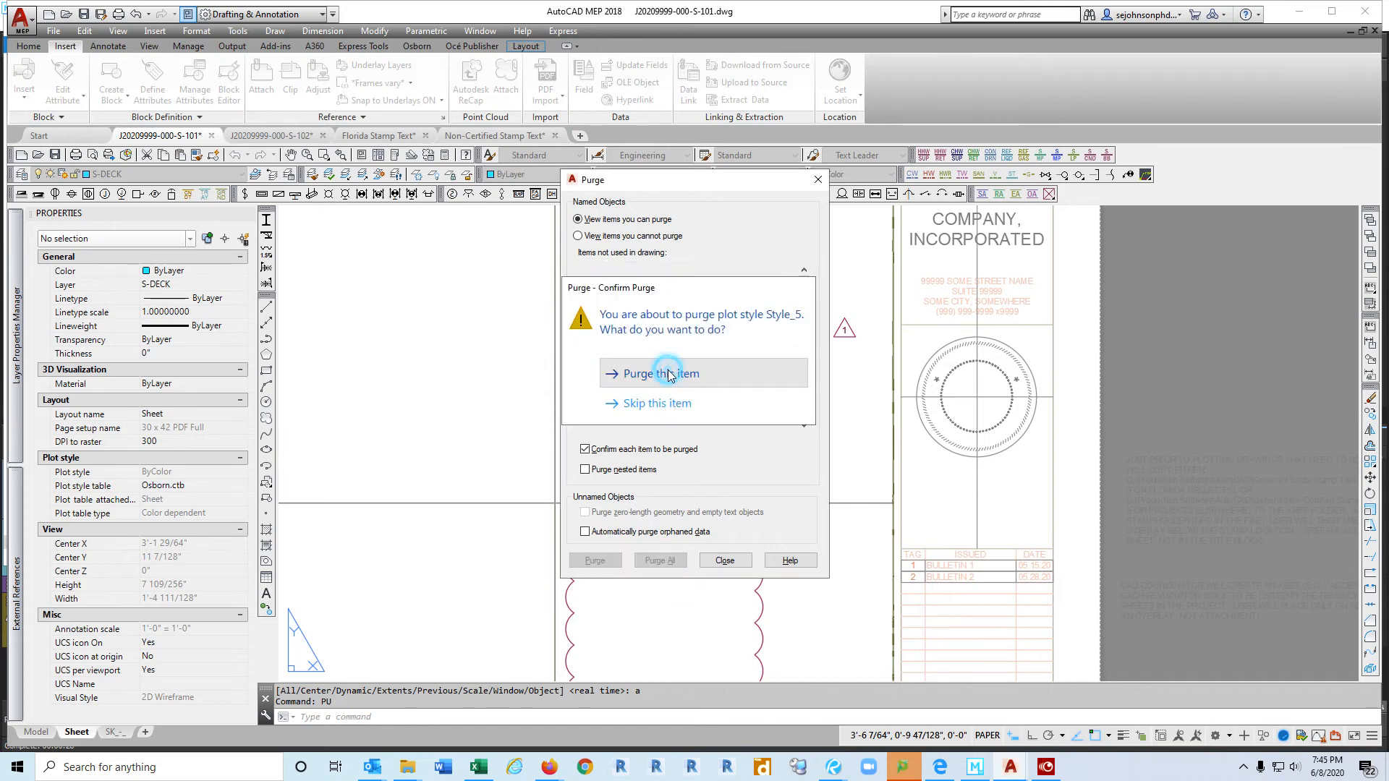
{"action": "left_click", "coordinate": [726, 560]}
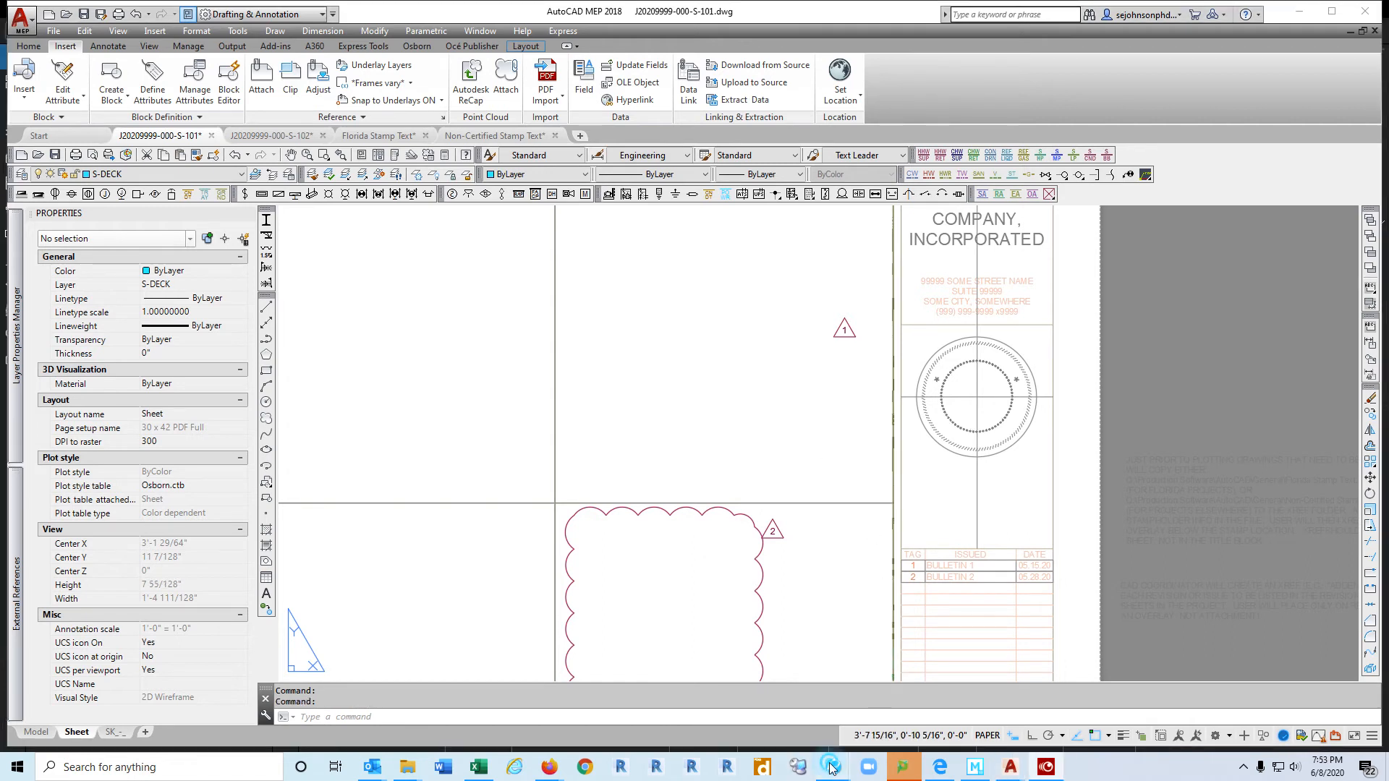
Step: Switch to Bluebeam Revu and examine the engineer's seal and digital signatures in J20191331.000 - Electrical Comments_Seal
{"action": "mouse_move", "coordinate": [831, 768]}
{"action": "left_click", "coordinate": [785, 695]}
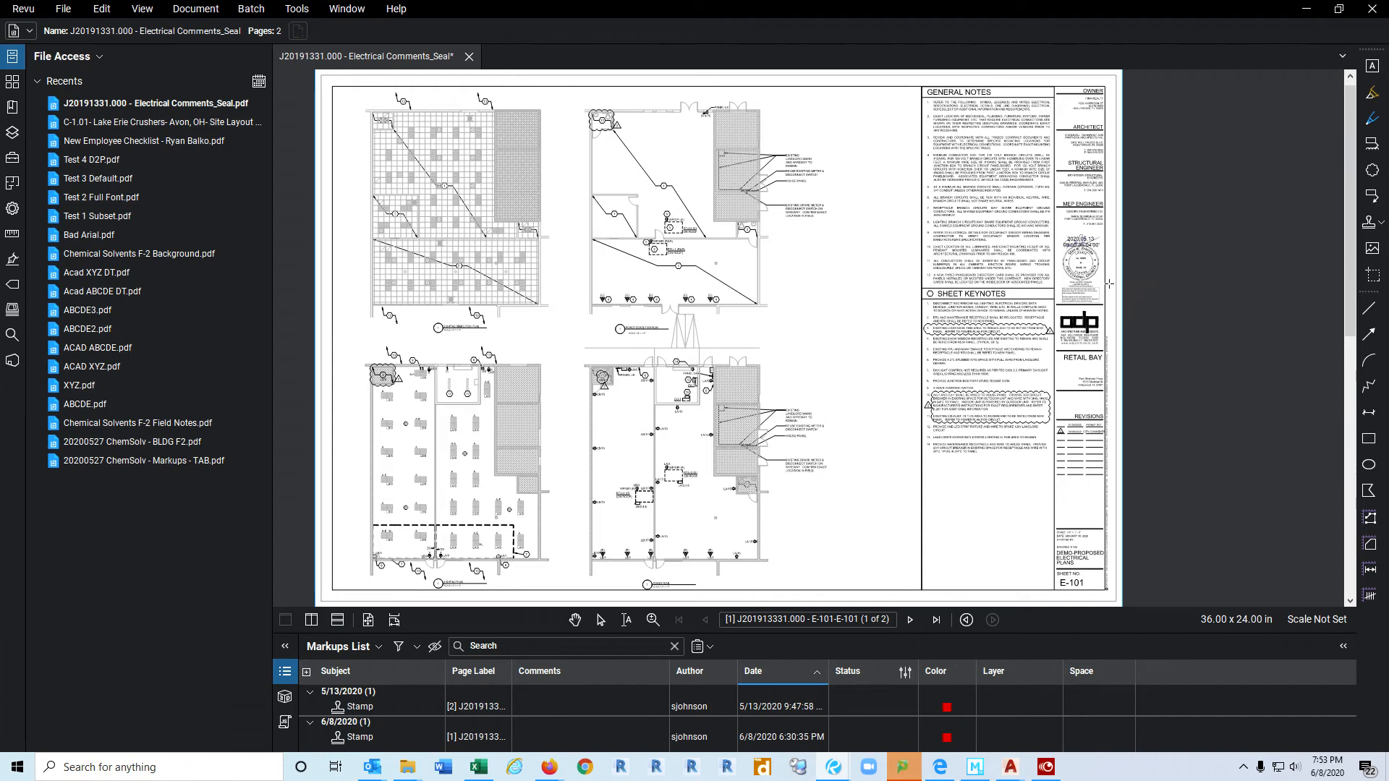
{"action": "scroll", "coordinate": [1098, 274], "scroll_direction": "up", "scroll_amount": 4}
{"action": "scroll", "coordinate": [1098, 274], "scroll_direction": "up", "scroll_amount": 2}
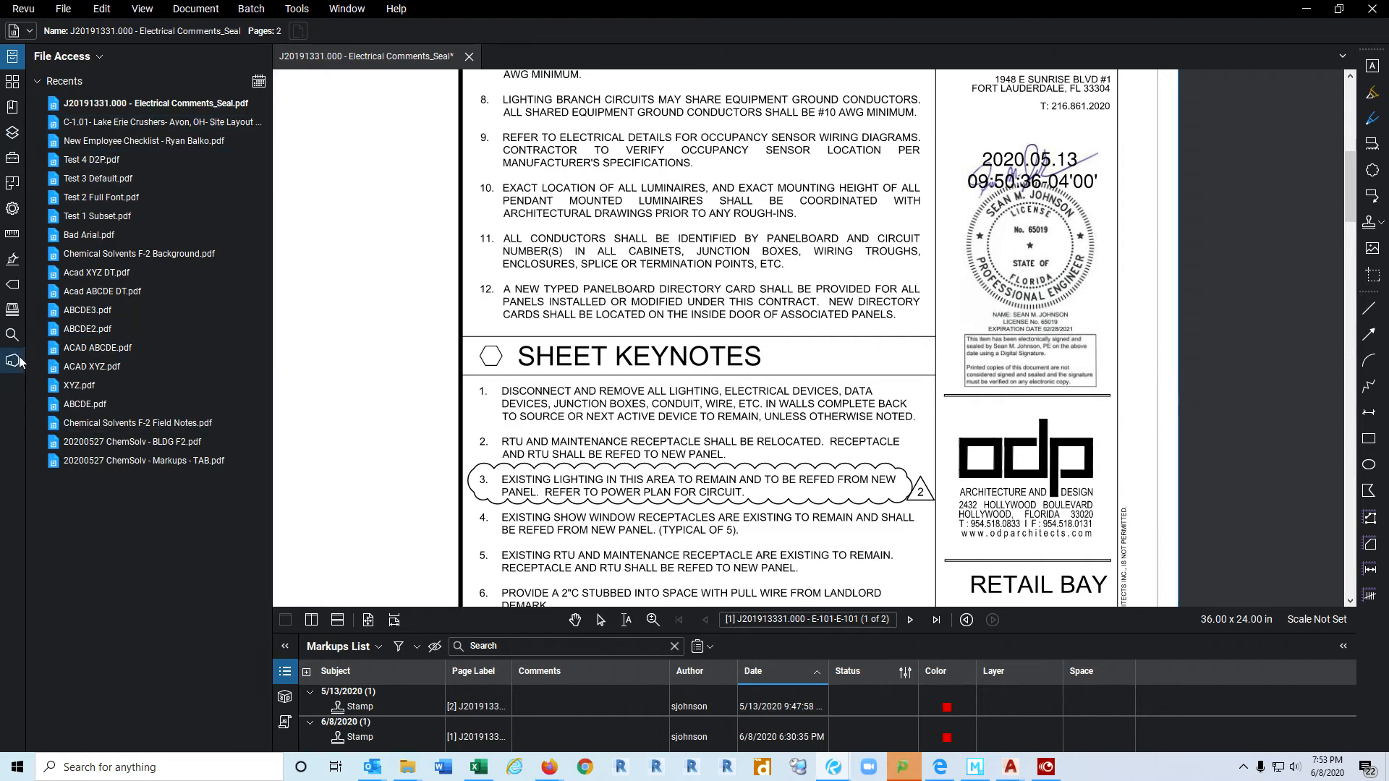
{"action": "left_click", "coordinate": [12, 258]}
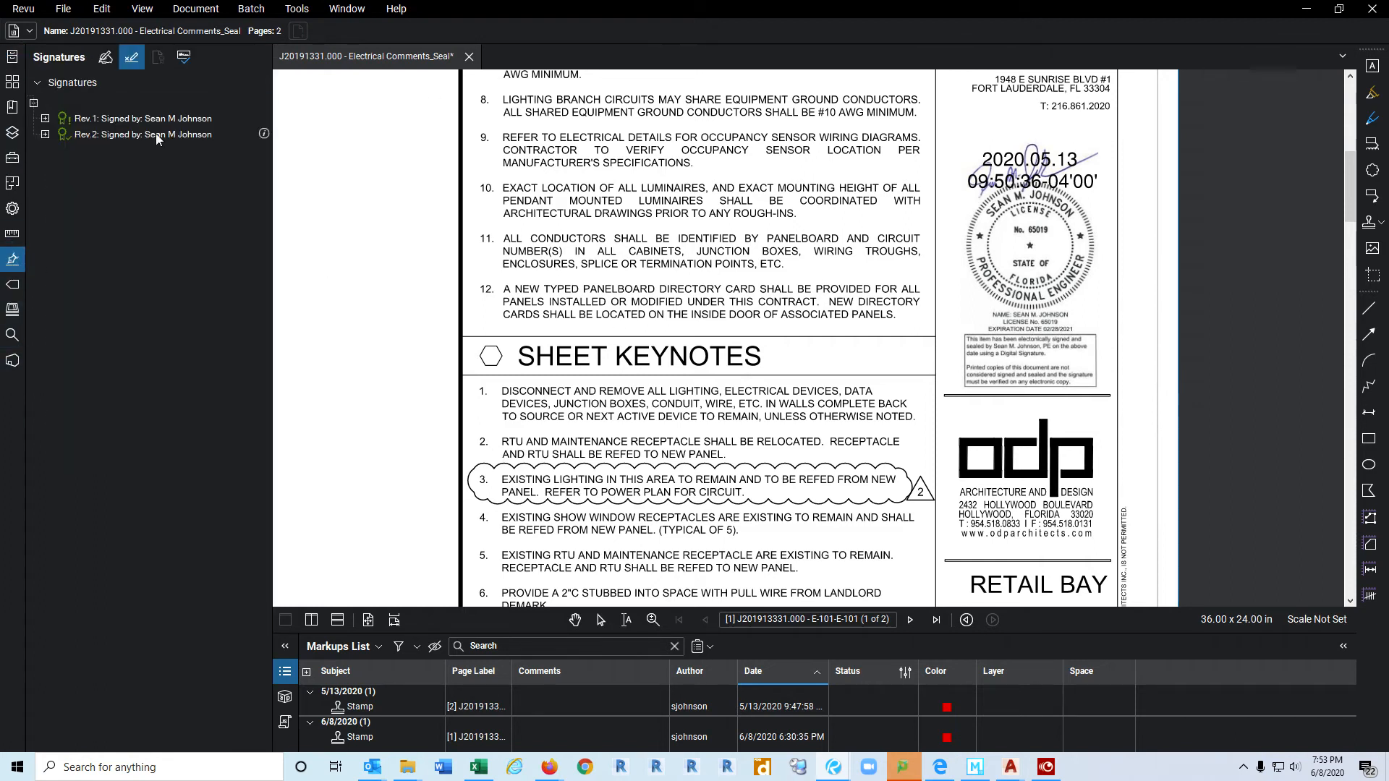
Step: Examine the Rev.2 signature's validity details and its certificate authority chain
{"action": "left_click", "coordinate": [182, 57]}
{"action": "left_click", "coordinate": [44, 134]}
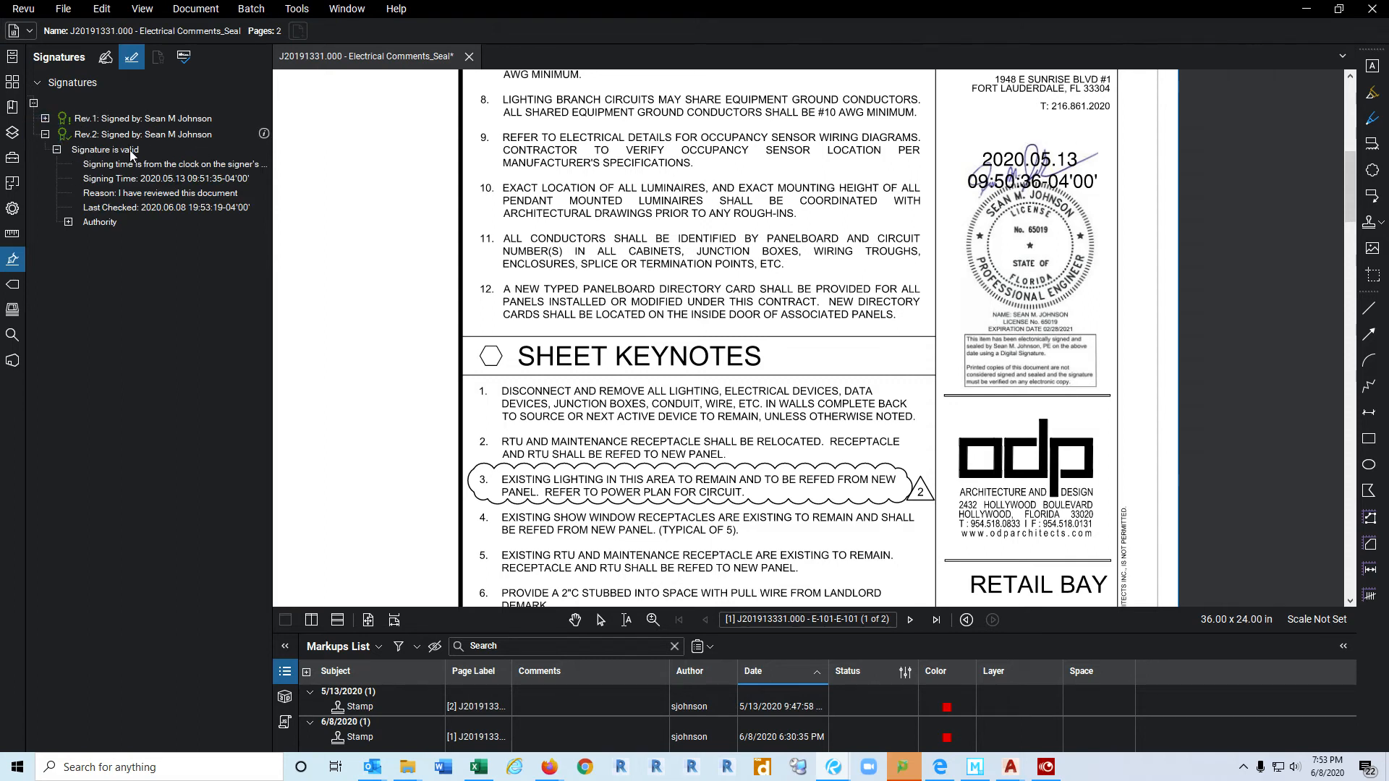
{"action": "left_click", "coordinate": [69, 222]}
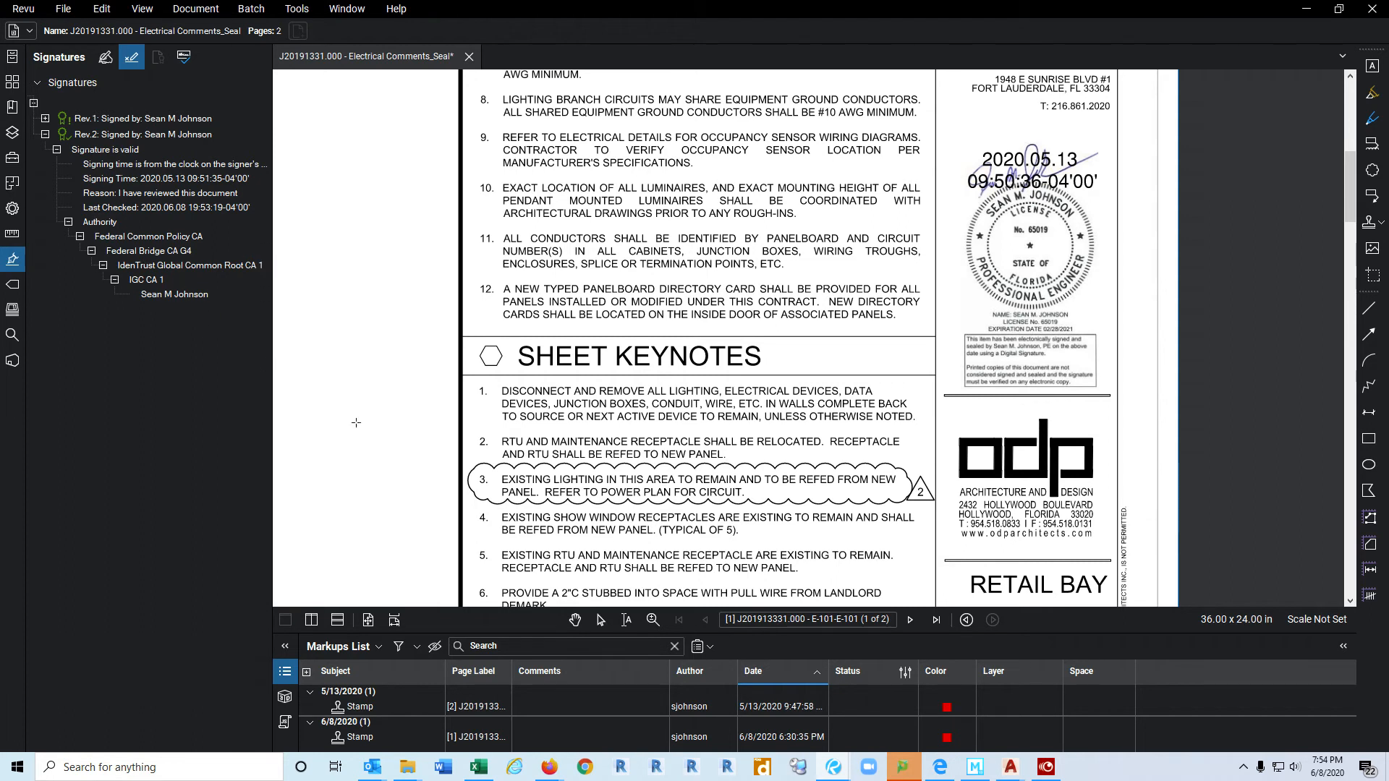
Step: Switch to AutoCAD, review the stamp wording in Florida Stamp Text.dwg, and close that drawing without saving changes
{"action": "mouse_move", "coordinate": [1011, 767]}
{"action": "left_click", "coordinate": [762, 696]}
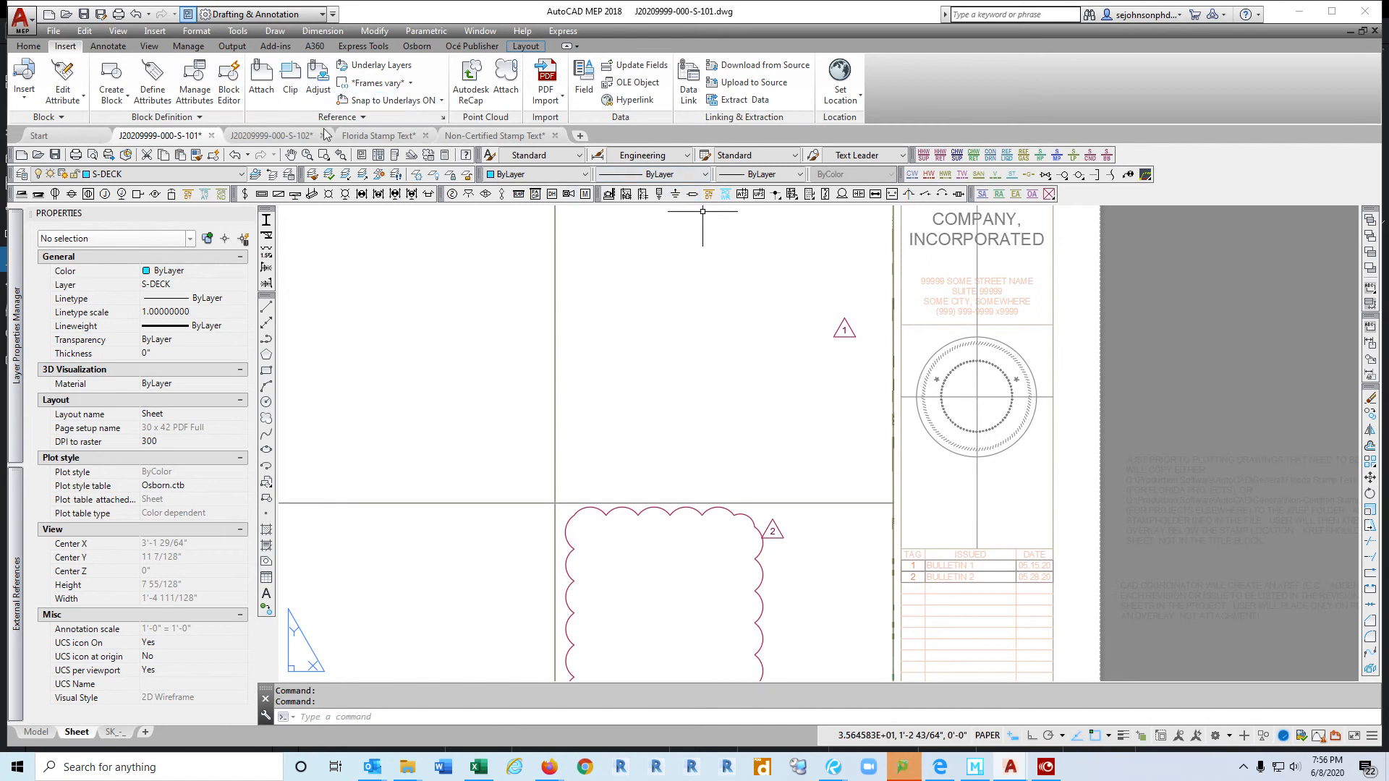
{"action": "left_click", "coordinate": [405, 137]}
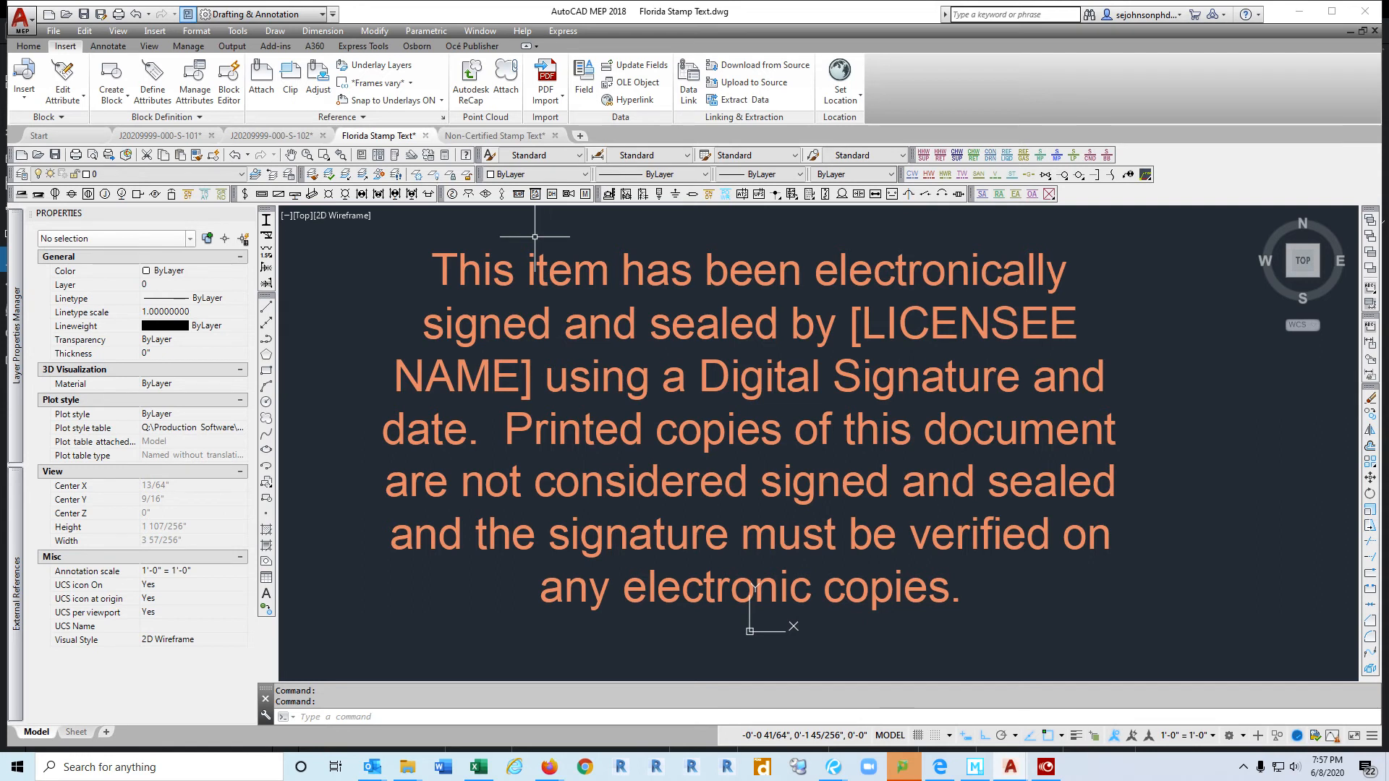
{"action": "left_click", "coordinate": [425, 136]}
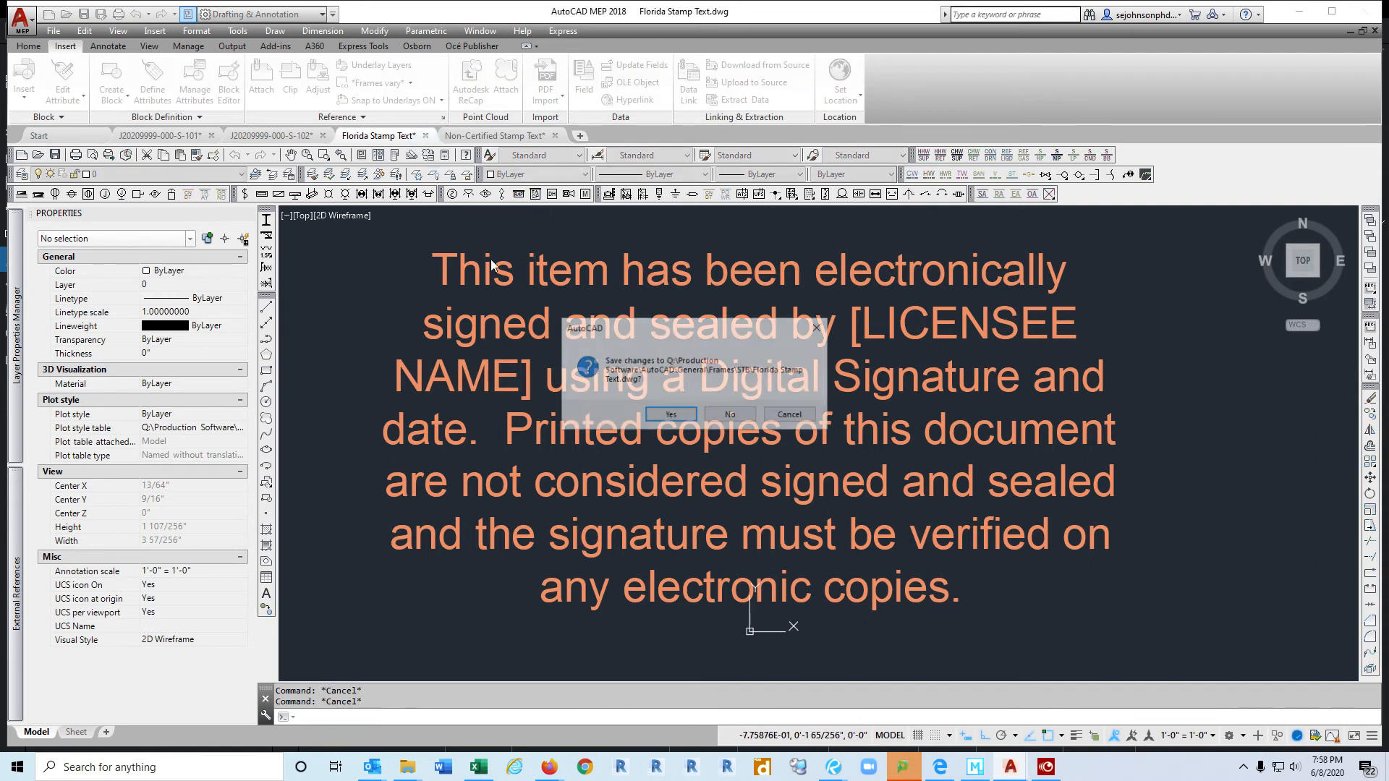
{"action": "left_click", "coordinate": [729, 416]}
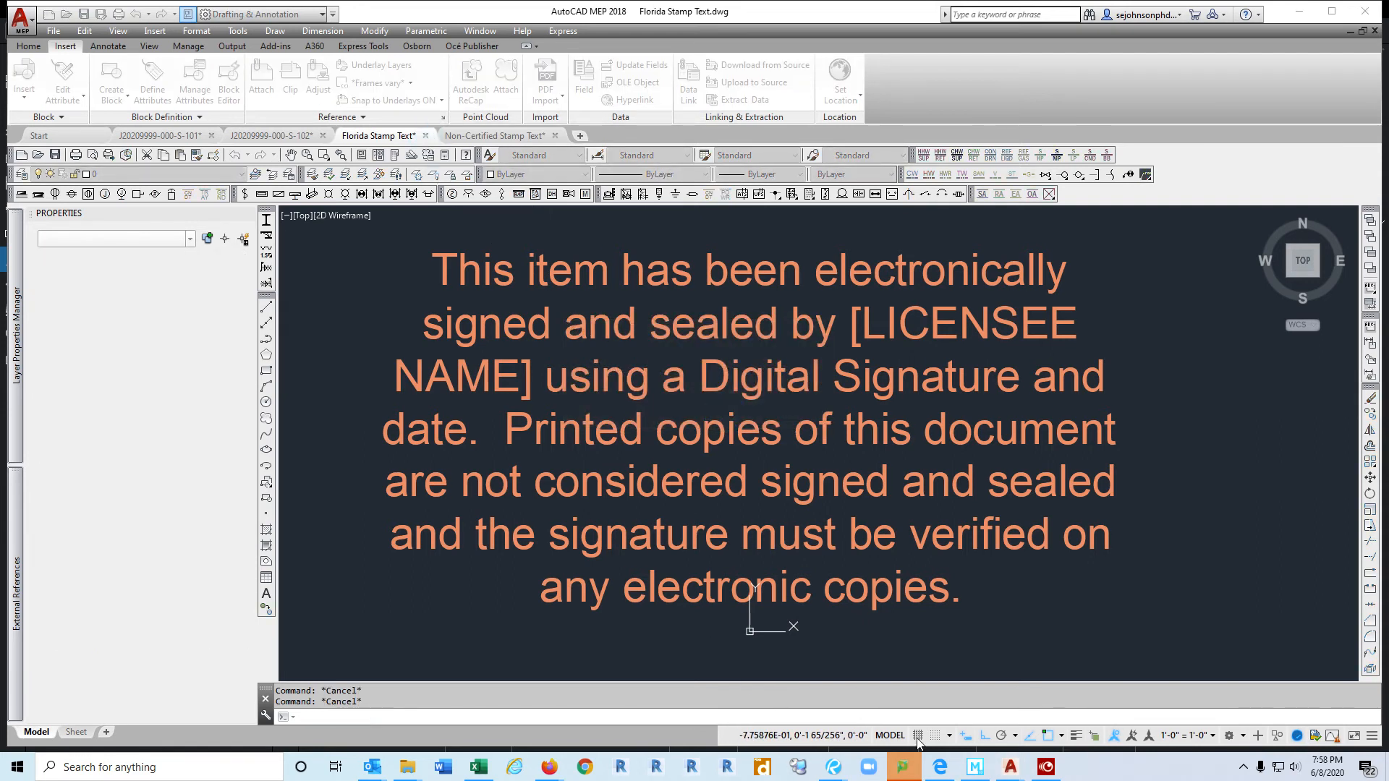
Step: In File Explorer, copy Florida Stamp Text.dwg from the Frames\STB folder into the J20209999.000 Demonstration Project's XRef folder
{"action": "mouse_move", "coordinate": [414, 769]}
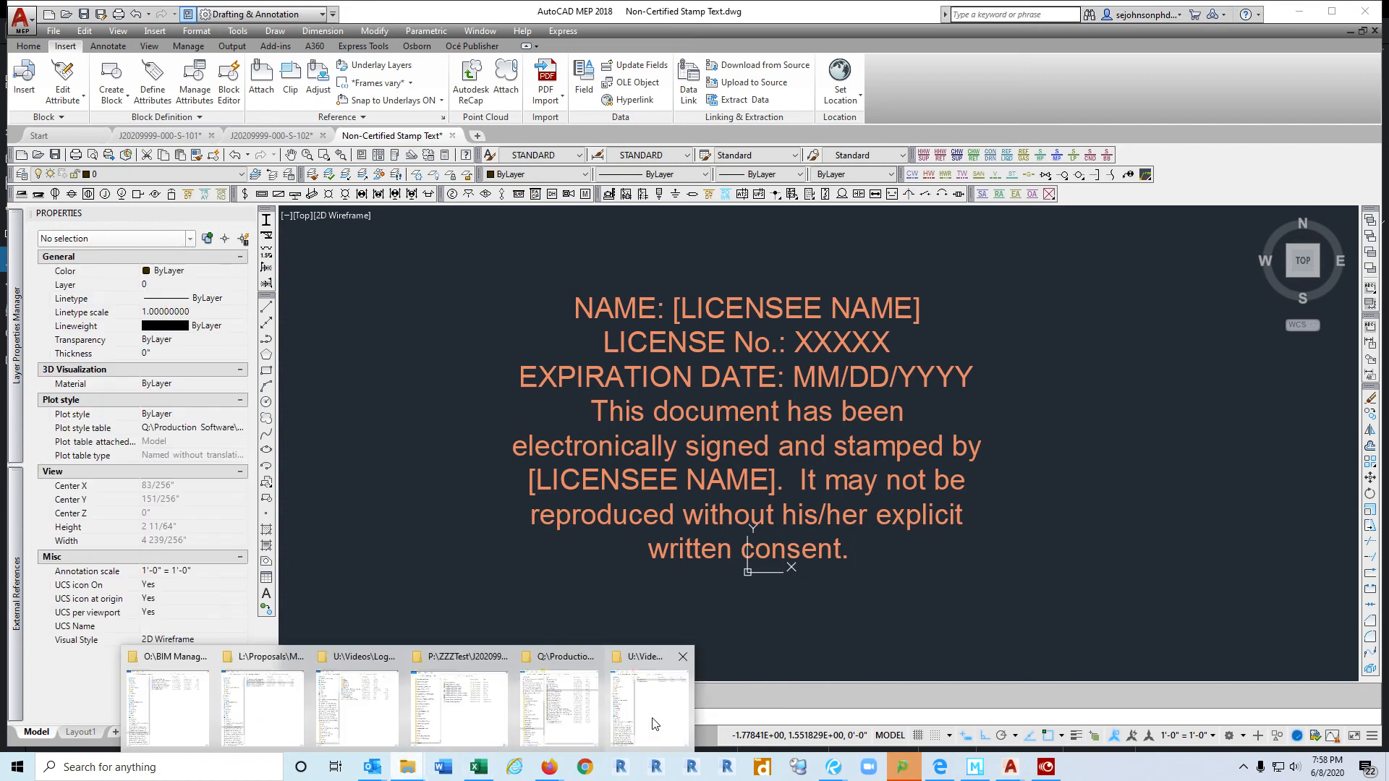
{"action": "left_click", "coordinate": [578, 712]}
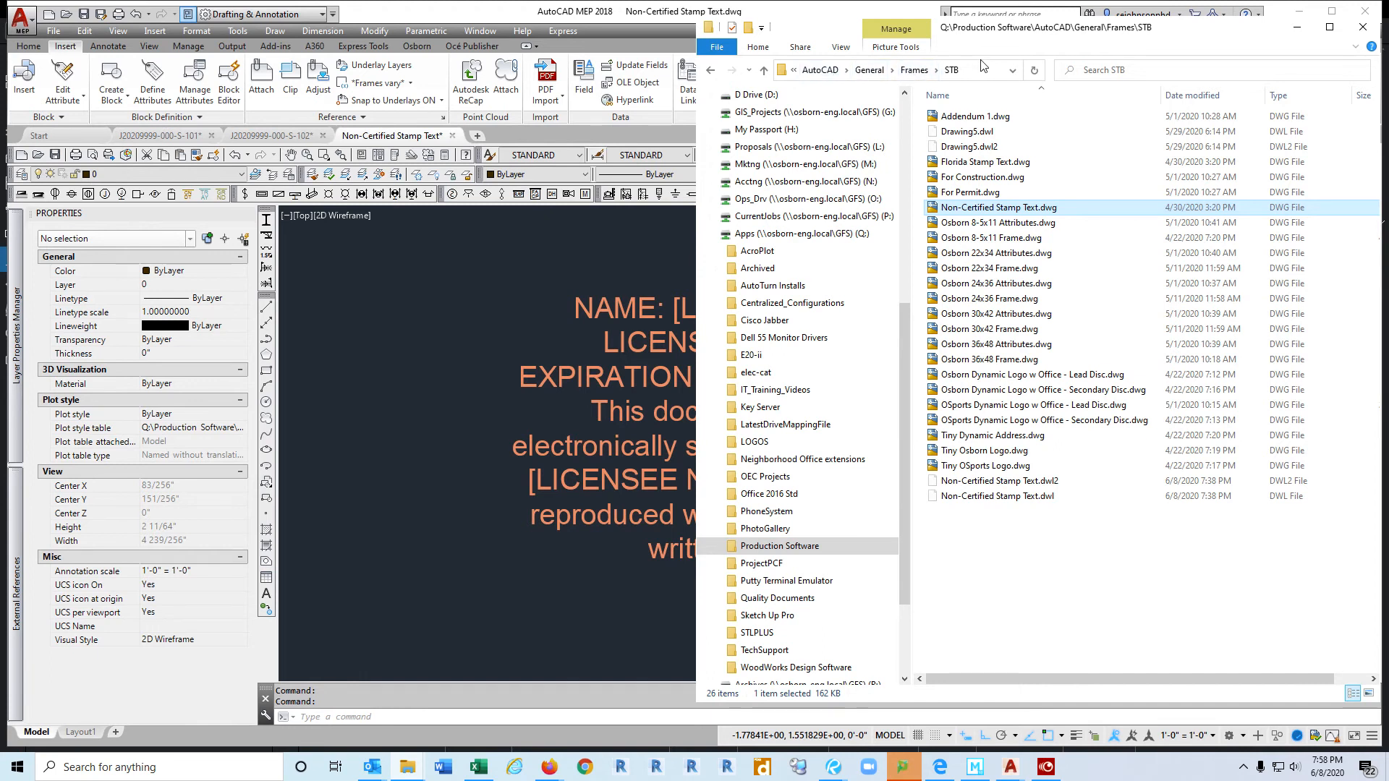
{"action": "left_click", "coordinate": [962, 162]}
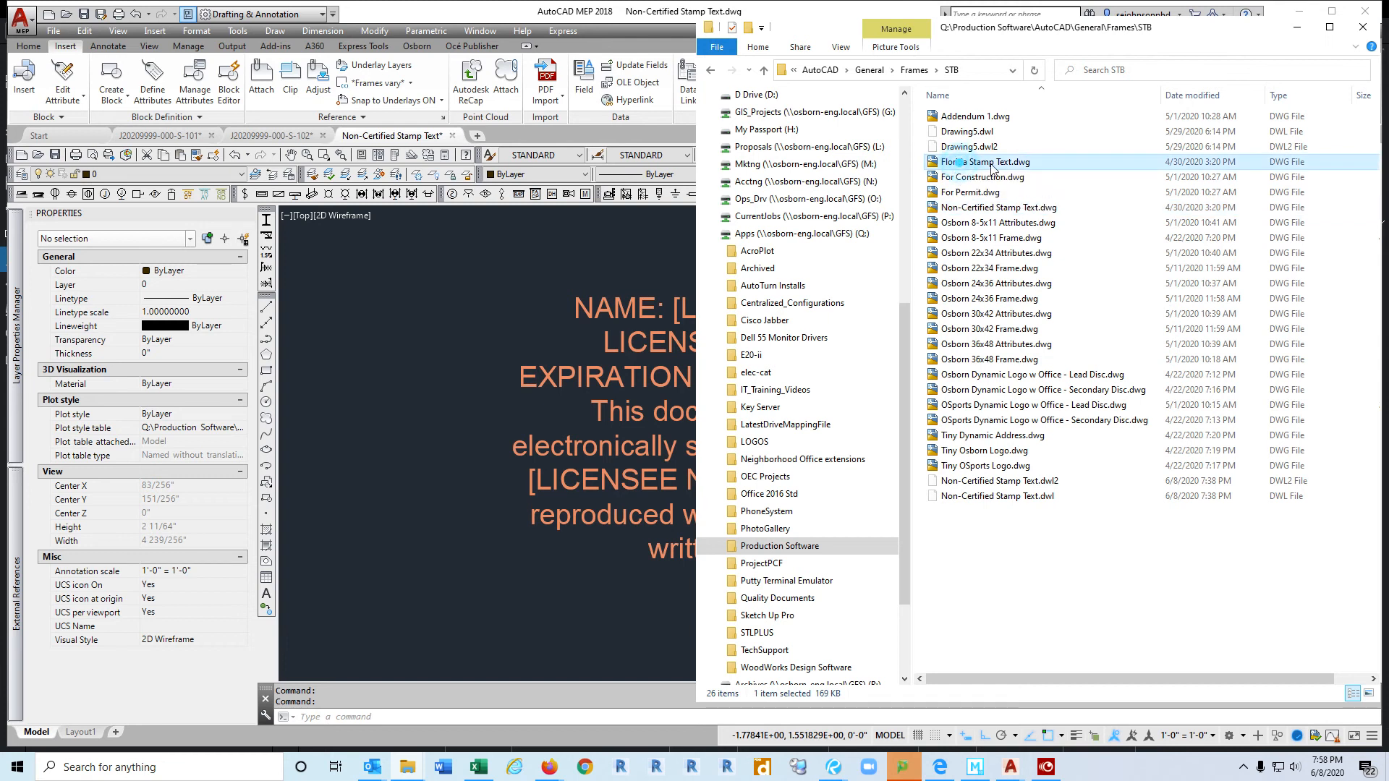
{"action": "right_click", "coordinate": [990, 164]}
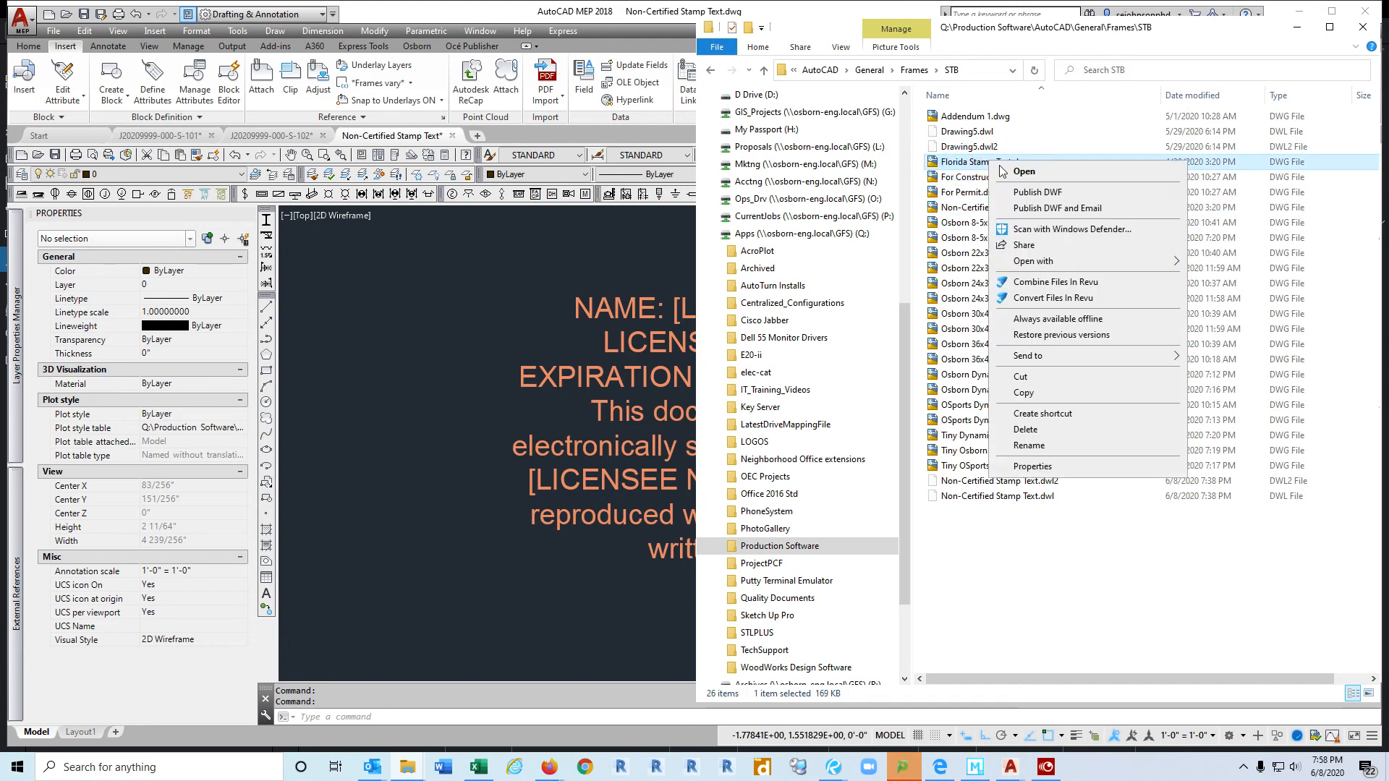
{"action": "left_click", "coordinate": [1027, 395]}
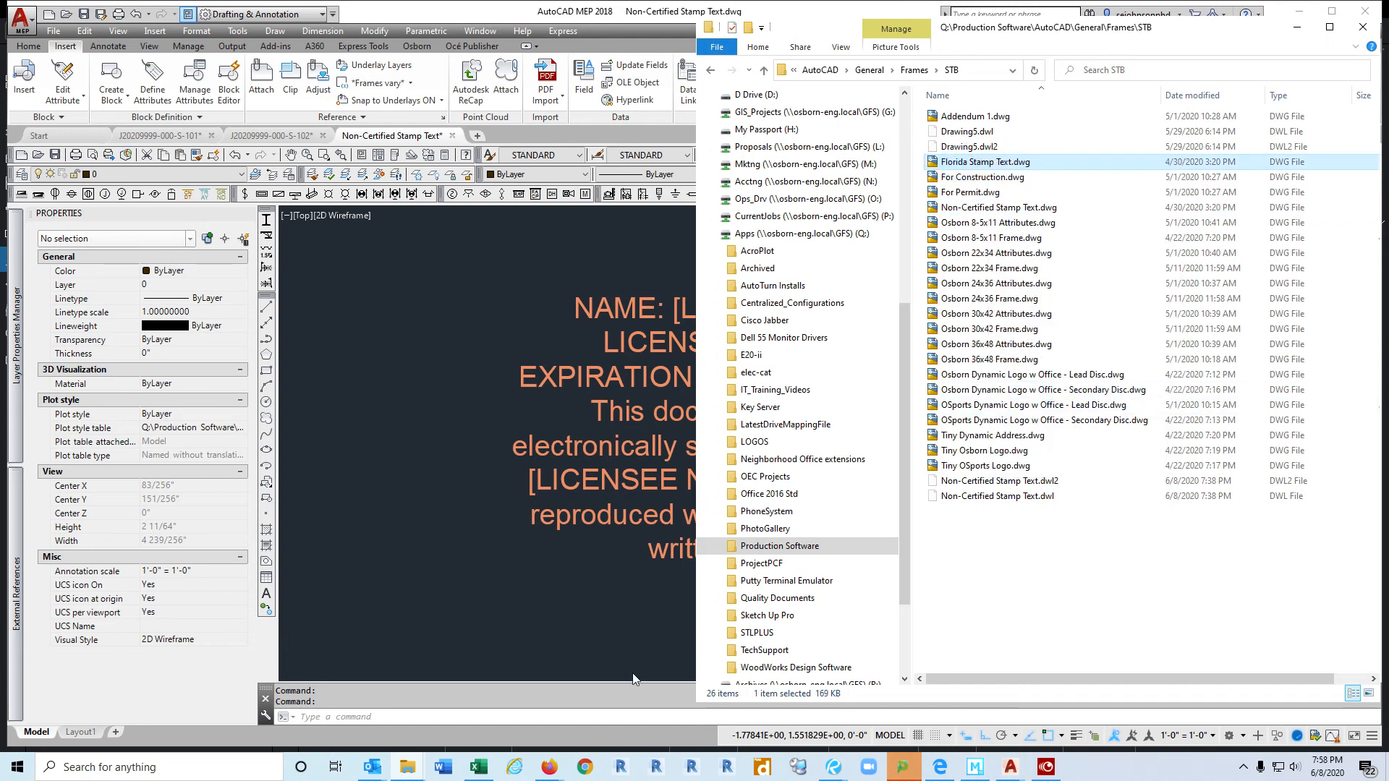
{"action": "mouse_move", "coordinate": [407, 772]}
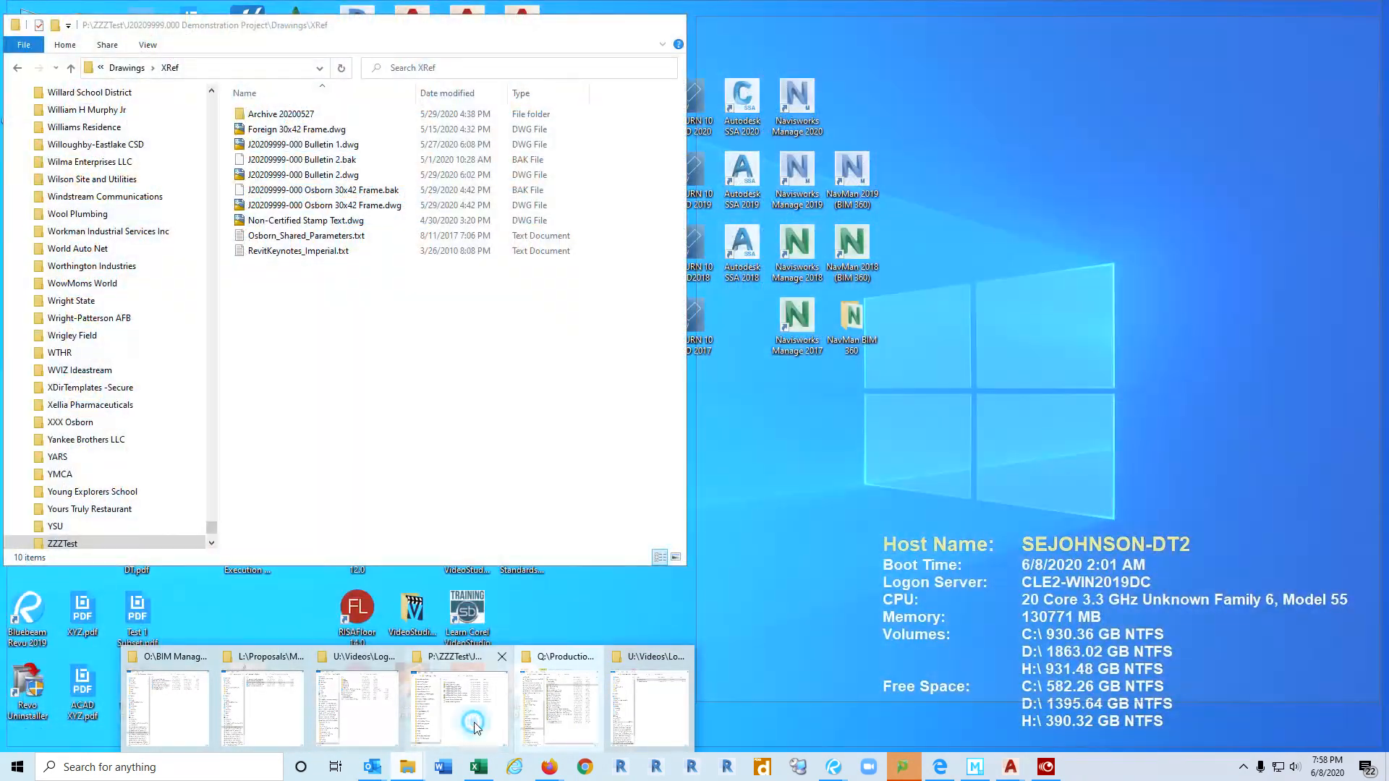
{"action": "left_click", "coordinate": [475, 727]}
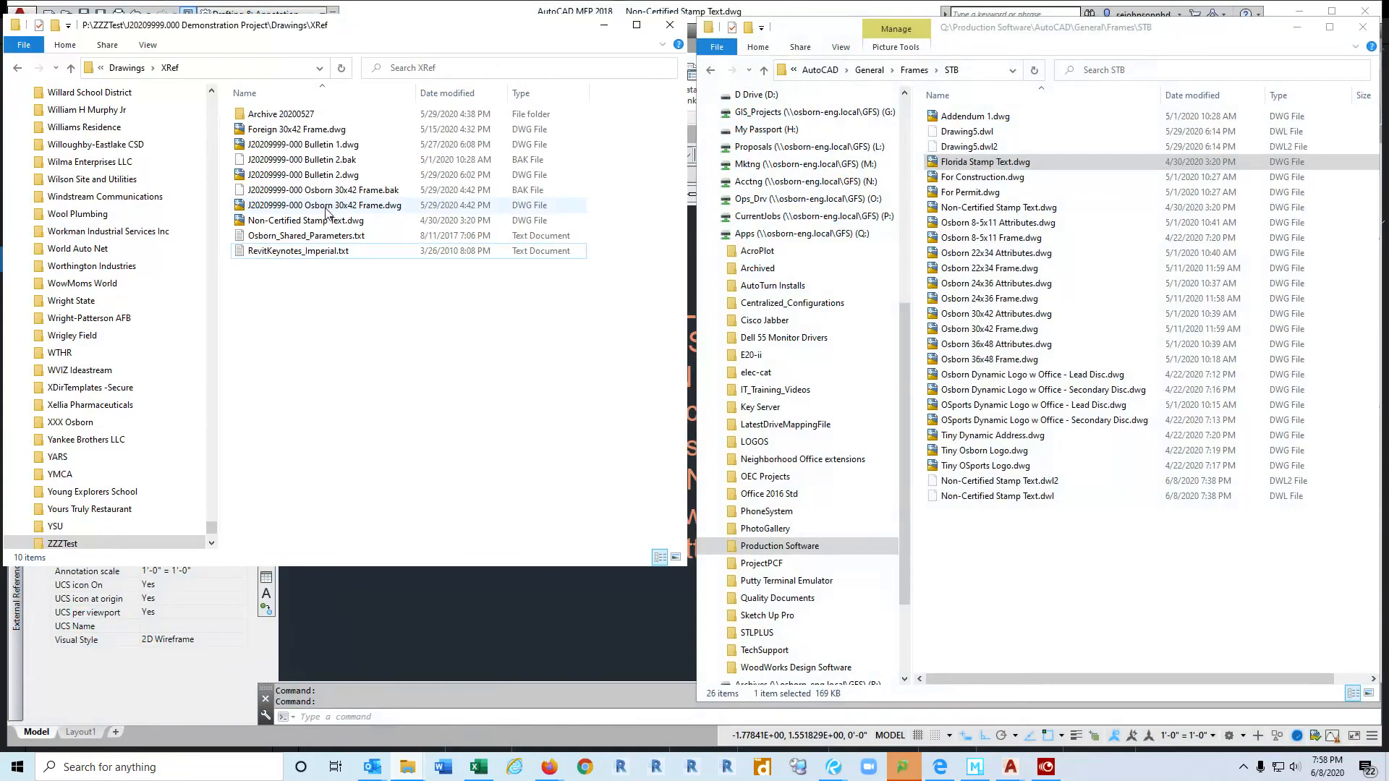
{"action": "right_click", "coordinate": [315, 332]}
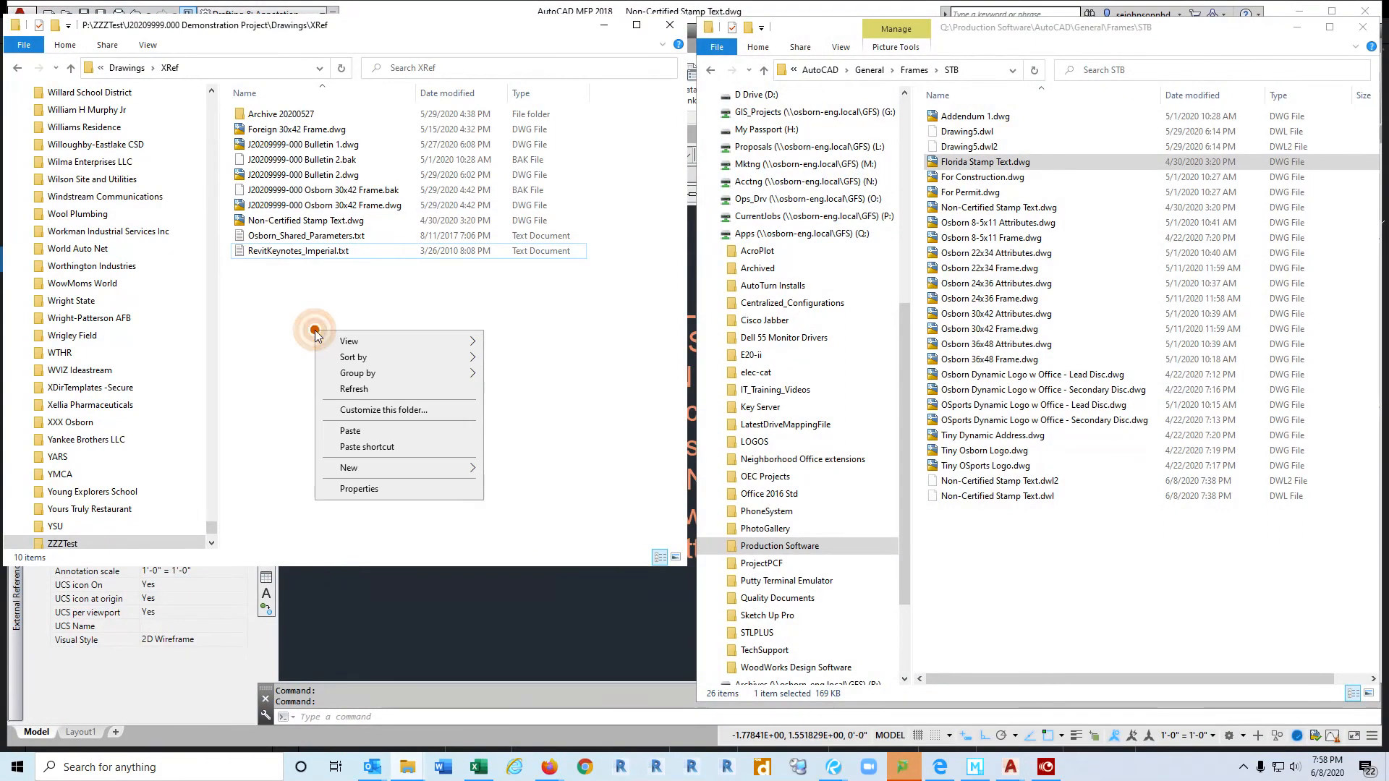
{"action": "left_click", "coordinate": [371, 434]}
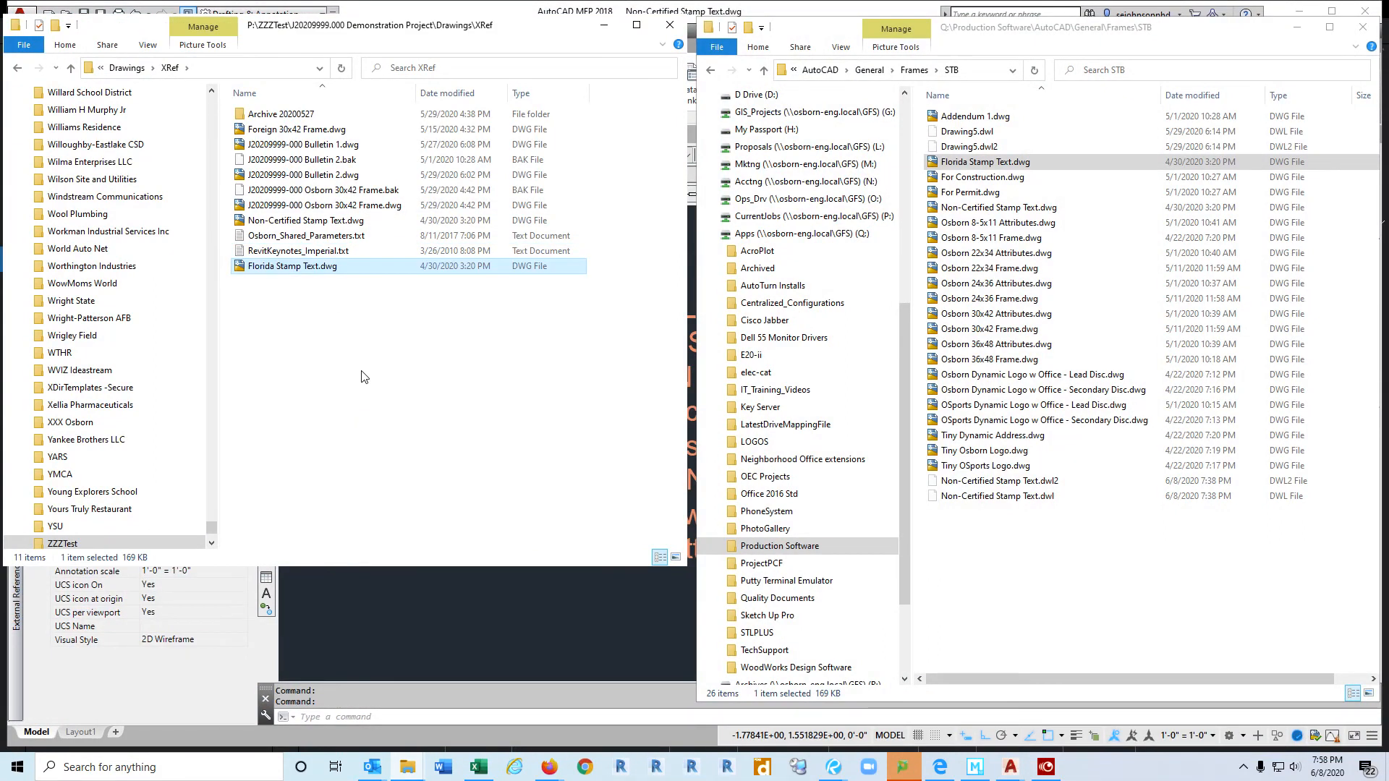
Step: Rename the copied stamp file in the XRef folder to JJJS Florida Stamp Text.dwg
{"action": "left_click", "coordinate": [250, 272]}
{"action": "left_click", "coordinate": [248, 269]}
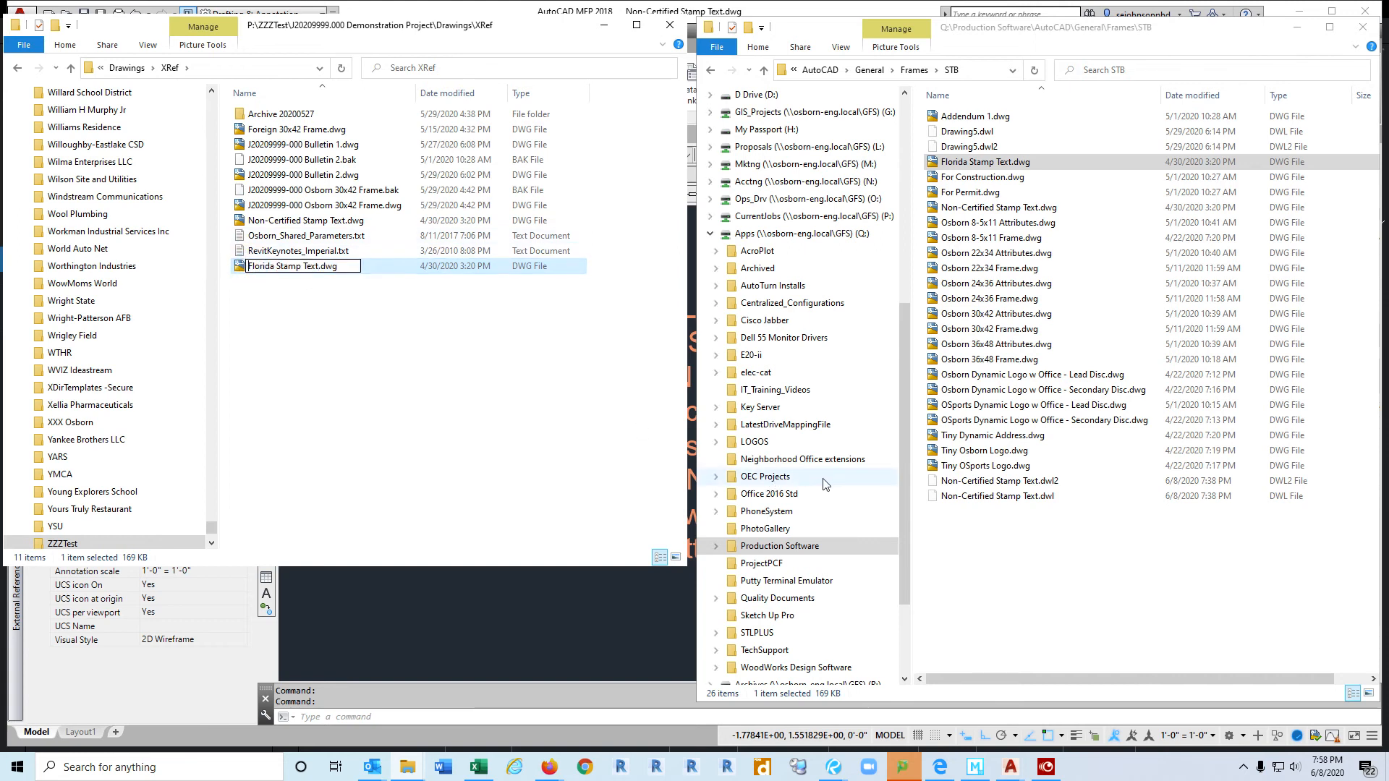
{"action": "key", "text": "shift"}
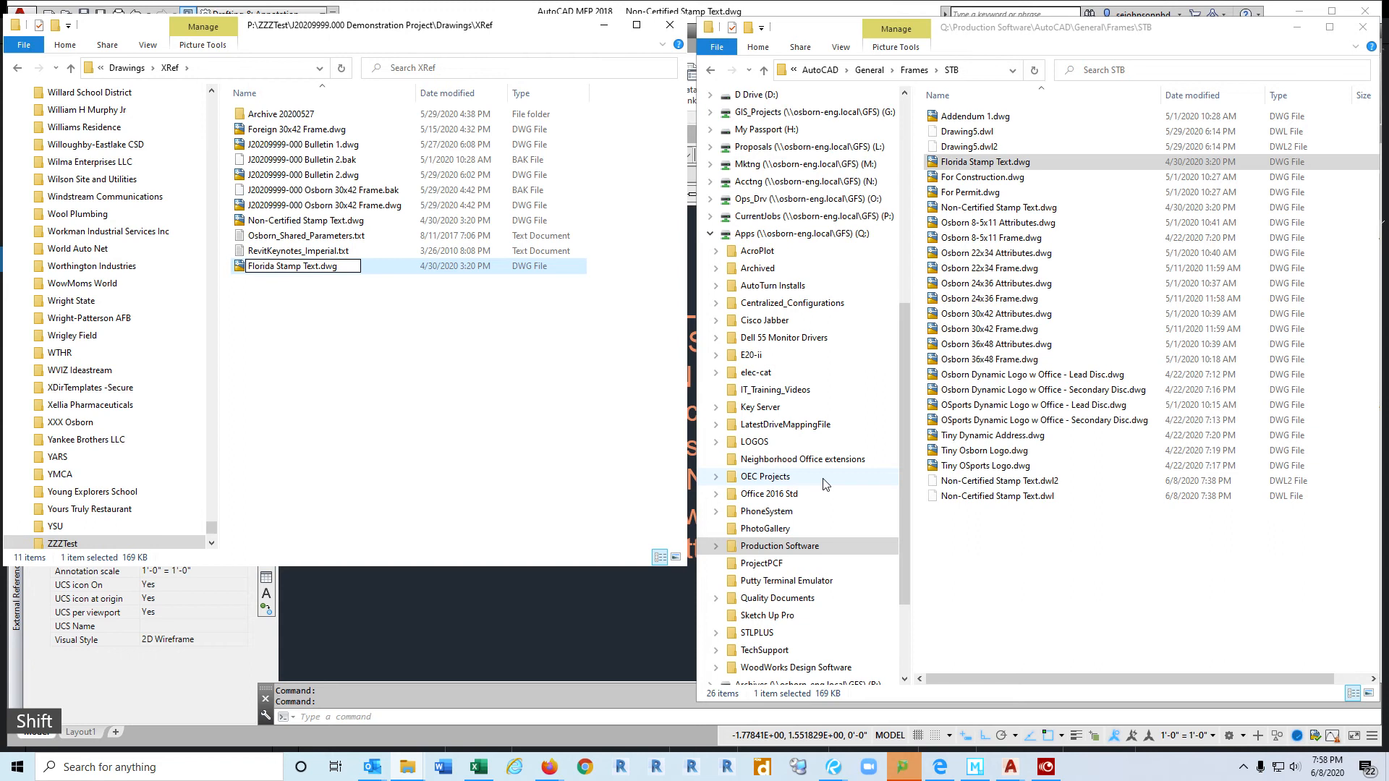
{"action": "type", "text": "JJJS"}
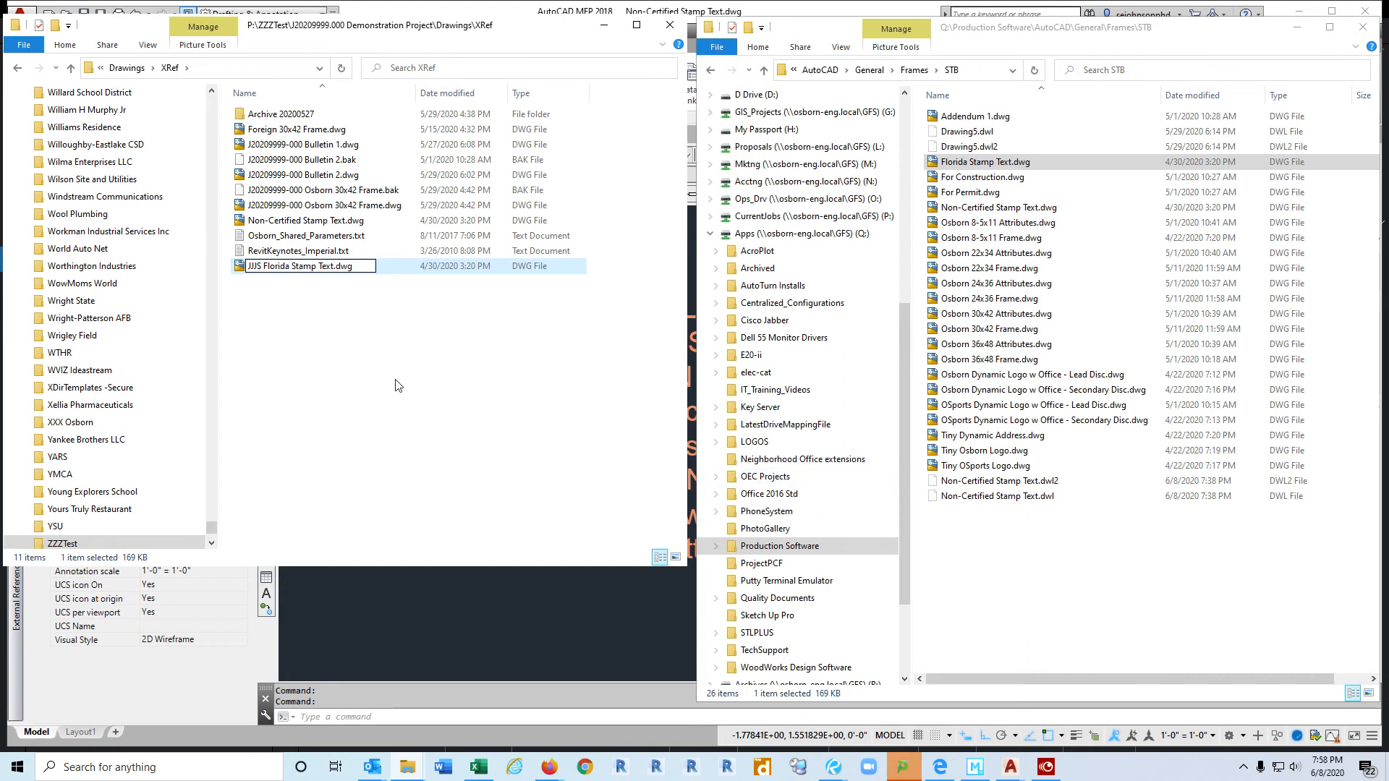
{"action": "left_click", "coordinate": [510, 374]}
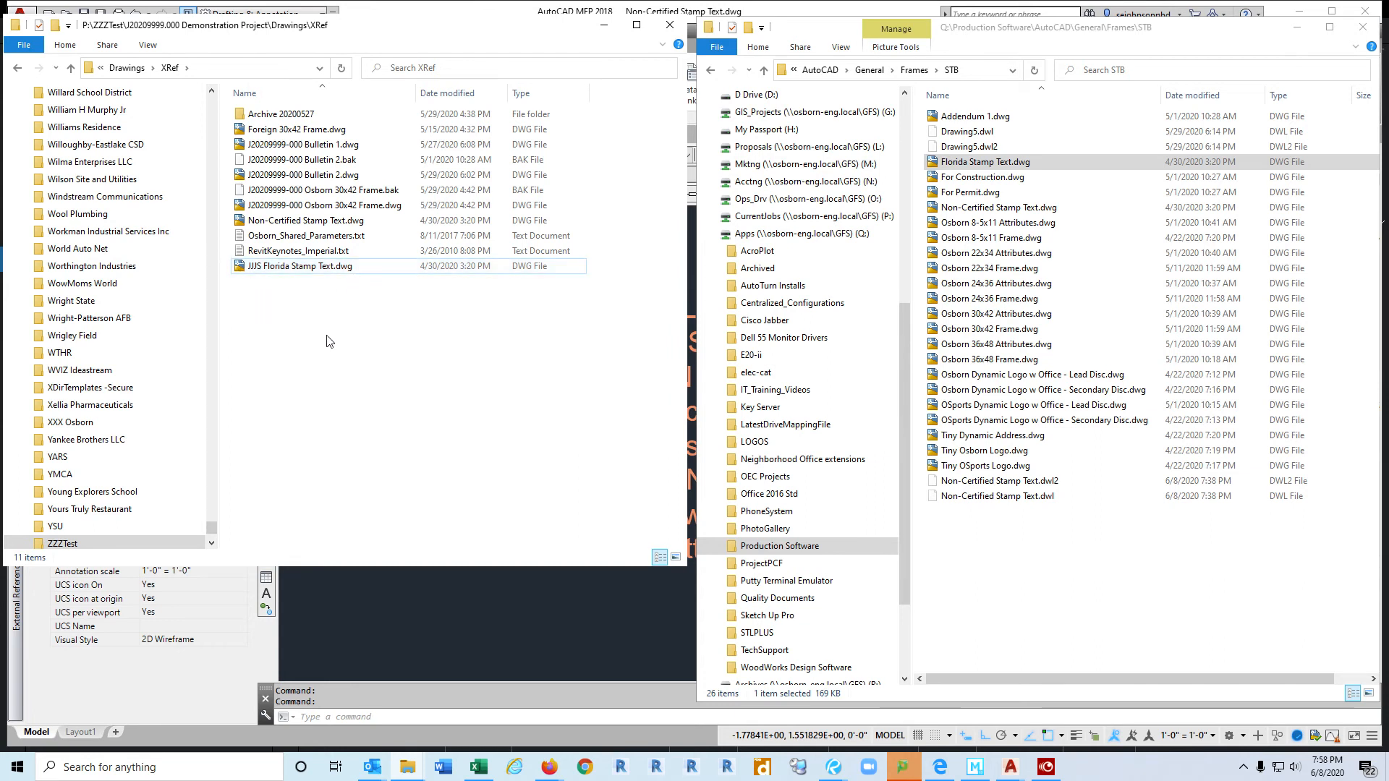
Step: Return to AutoCAD and open JJJS Florida Stamp Text.dwg from the project's XRef folder, dismissing the previous-version notice
{"action": "left_click", "coordinate": [640, 689]}
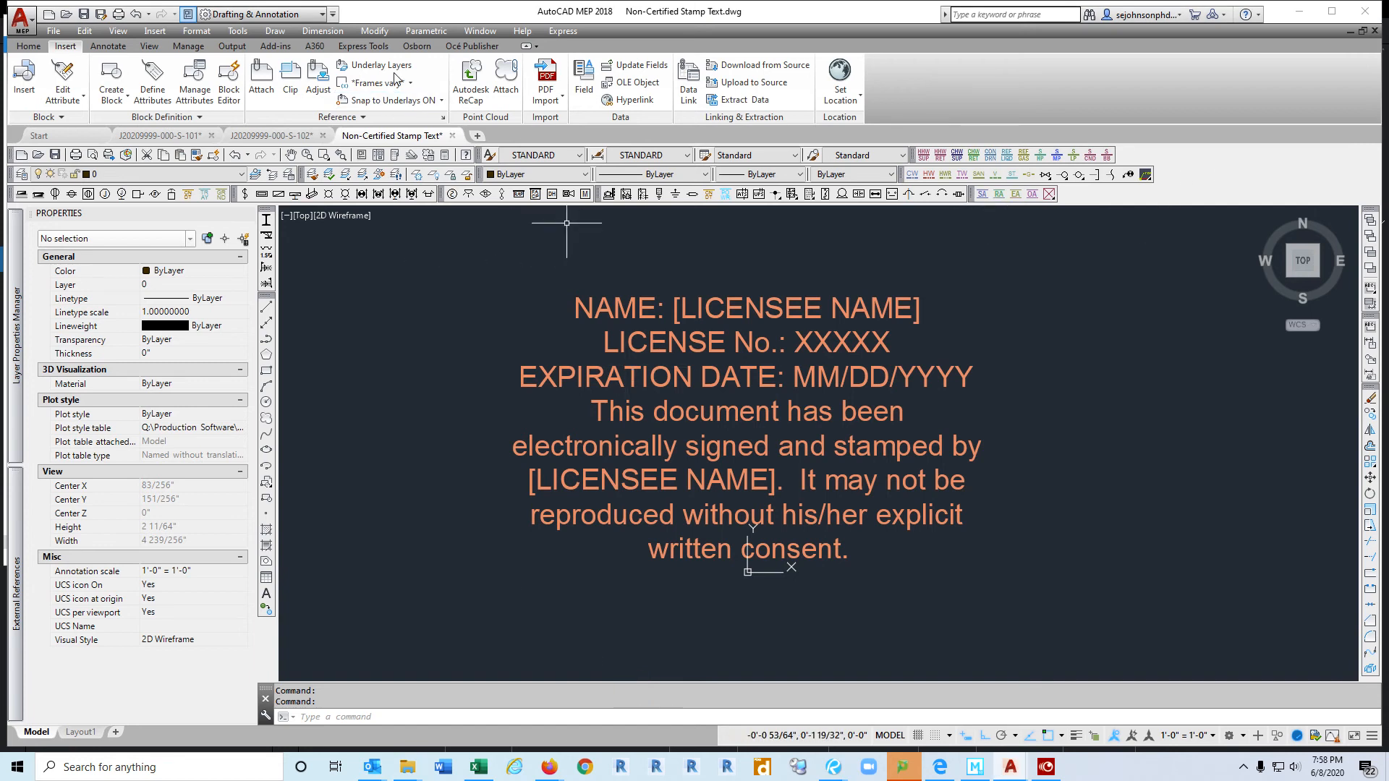
{"action": "left_click", "coordinate": [53, 31]}
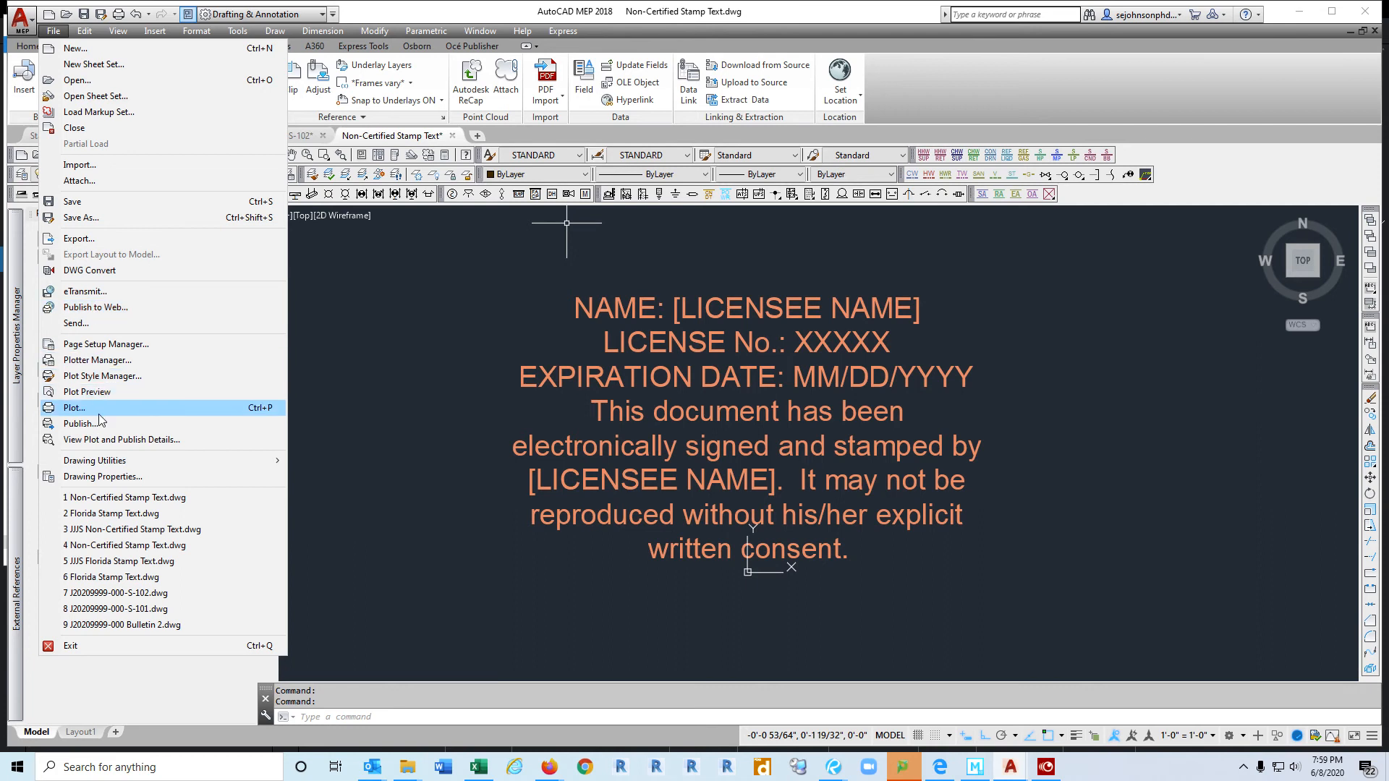
{"action": "left_click", "coordinate": [76, 80]}
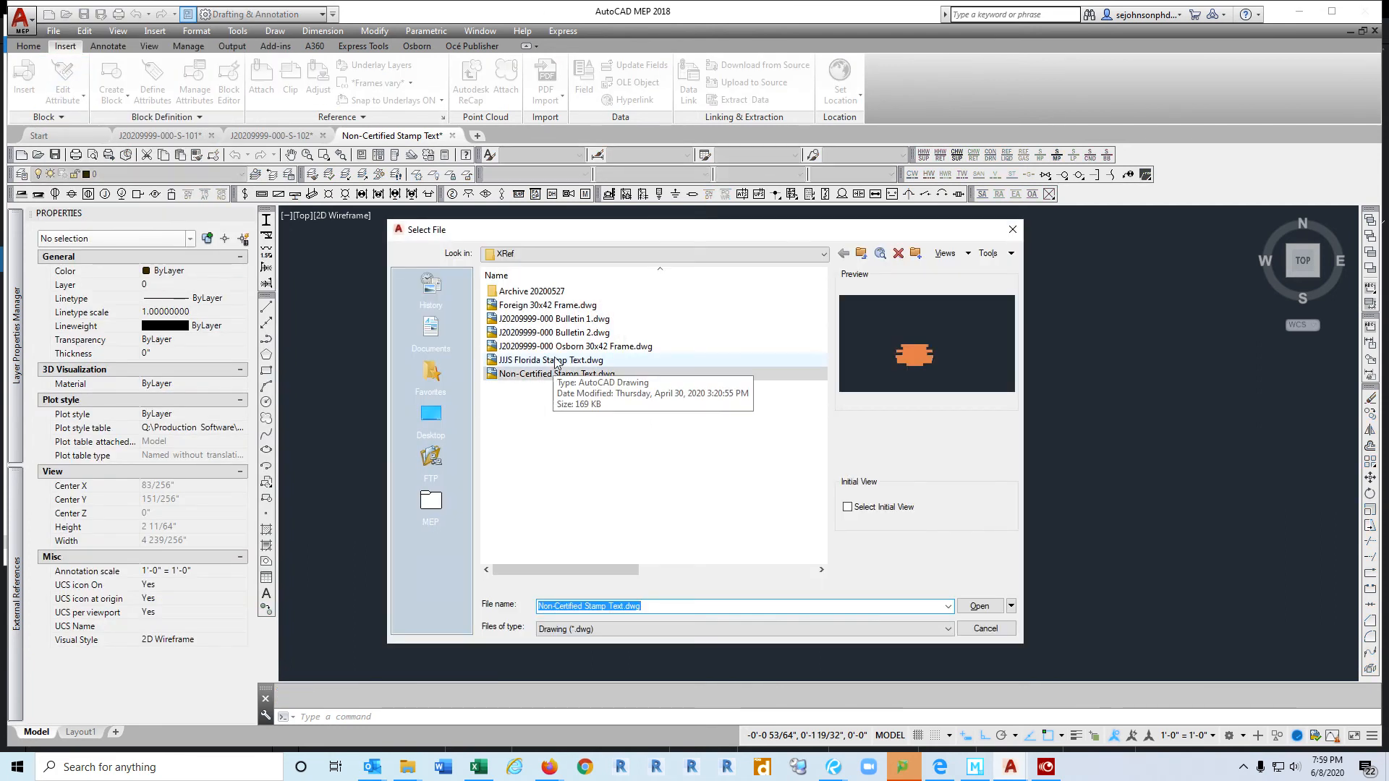
{"action": "left_click", "coordinate": [550, 359]}
{"action": "left_click", "coordinate": [988, 608]}
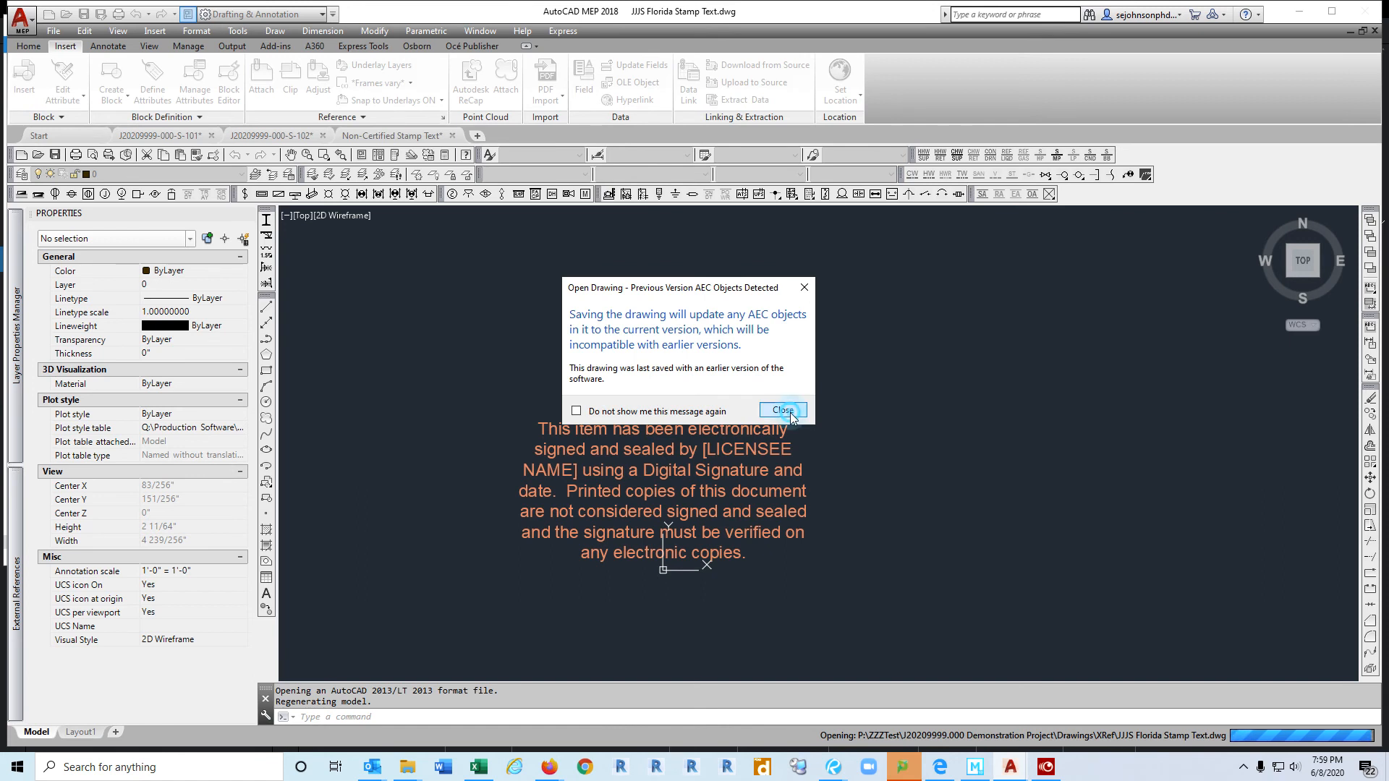
{"action": "left_click", "coordinate": [789, 411]}
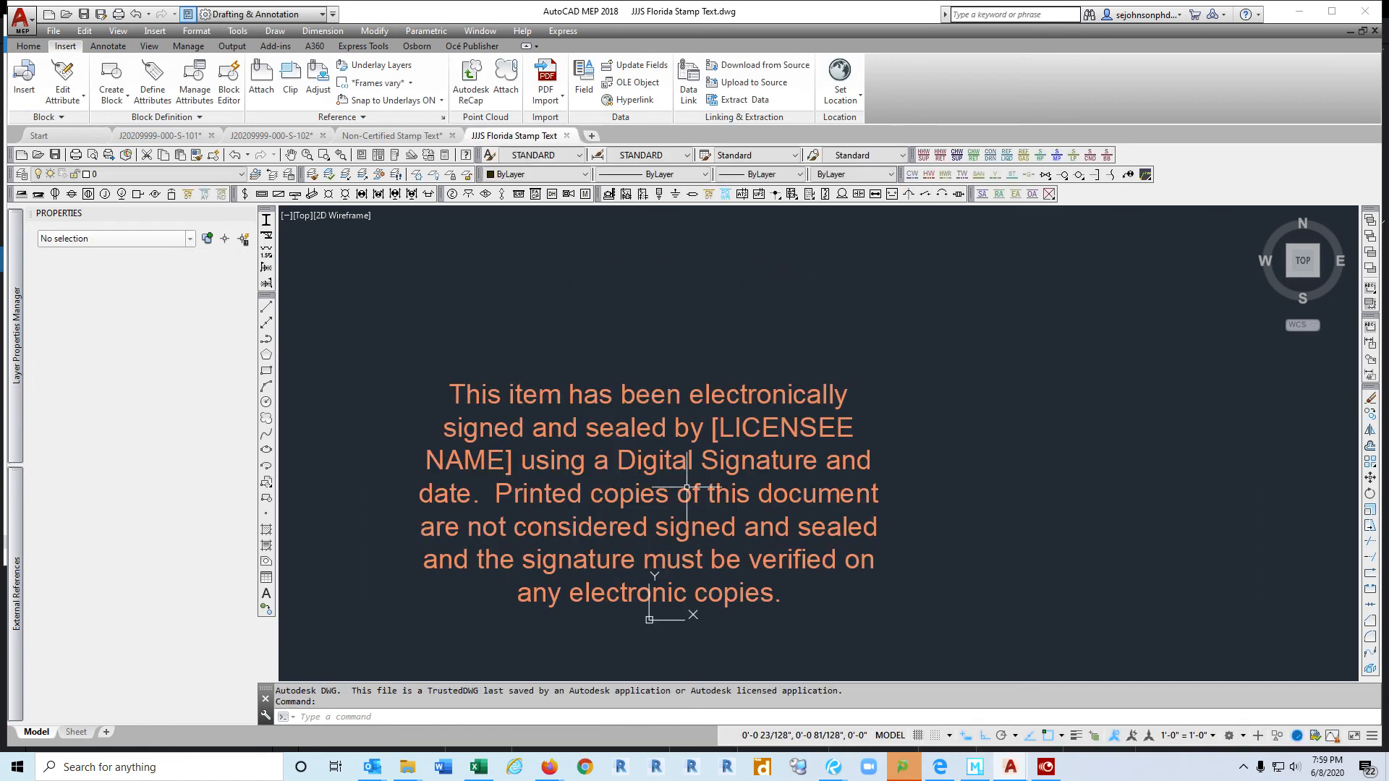
Step: Replace the [LICENSEE NAME] placeholder in the Florida stamp text with the licensee's full name
{"action": "left_click", "coordinate": [716, 424]}
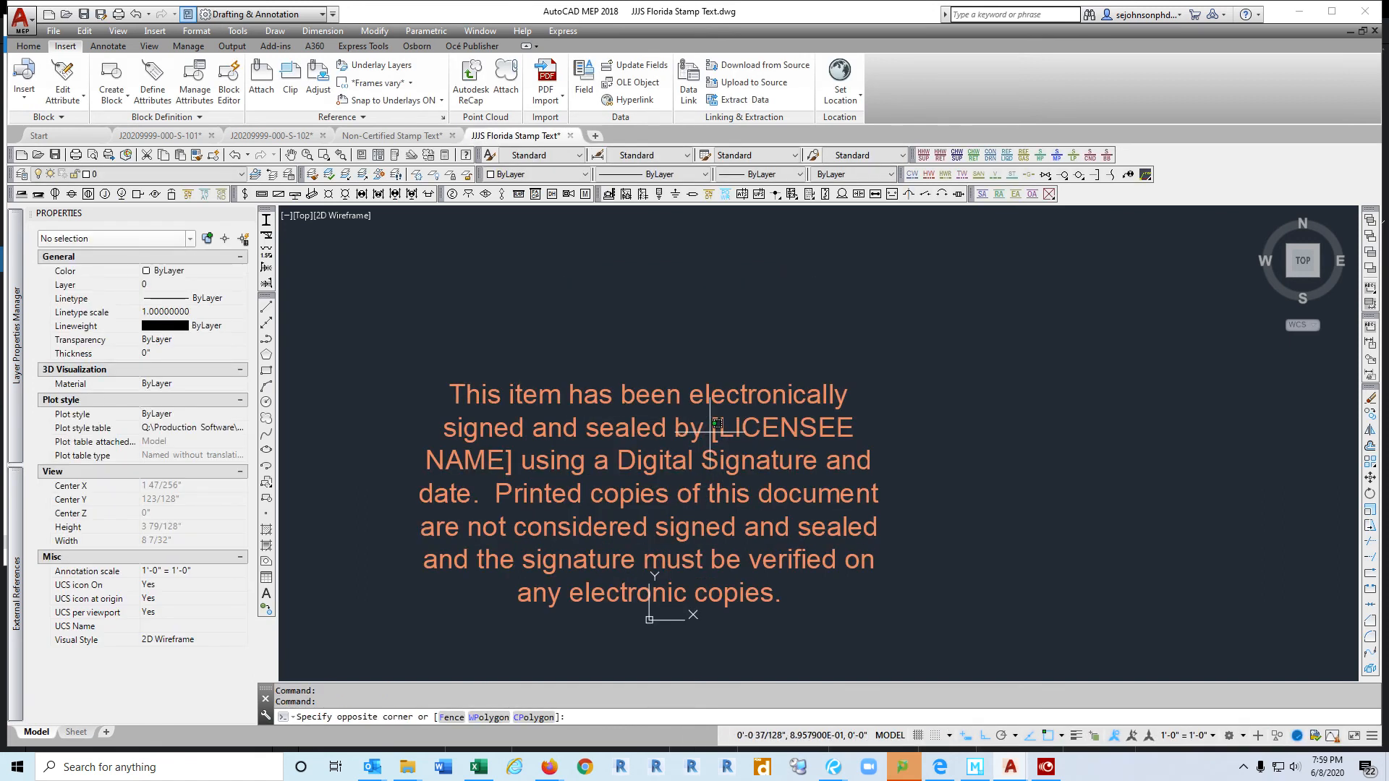
{"action": "left_click", "coordinate": [712, 433]}
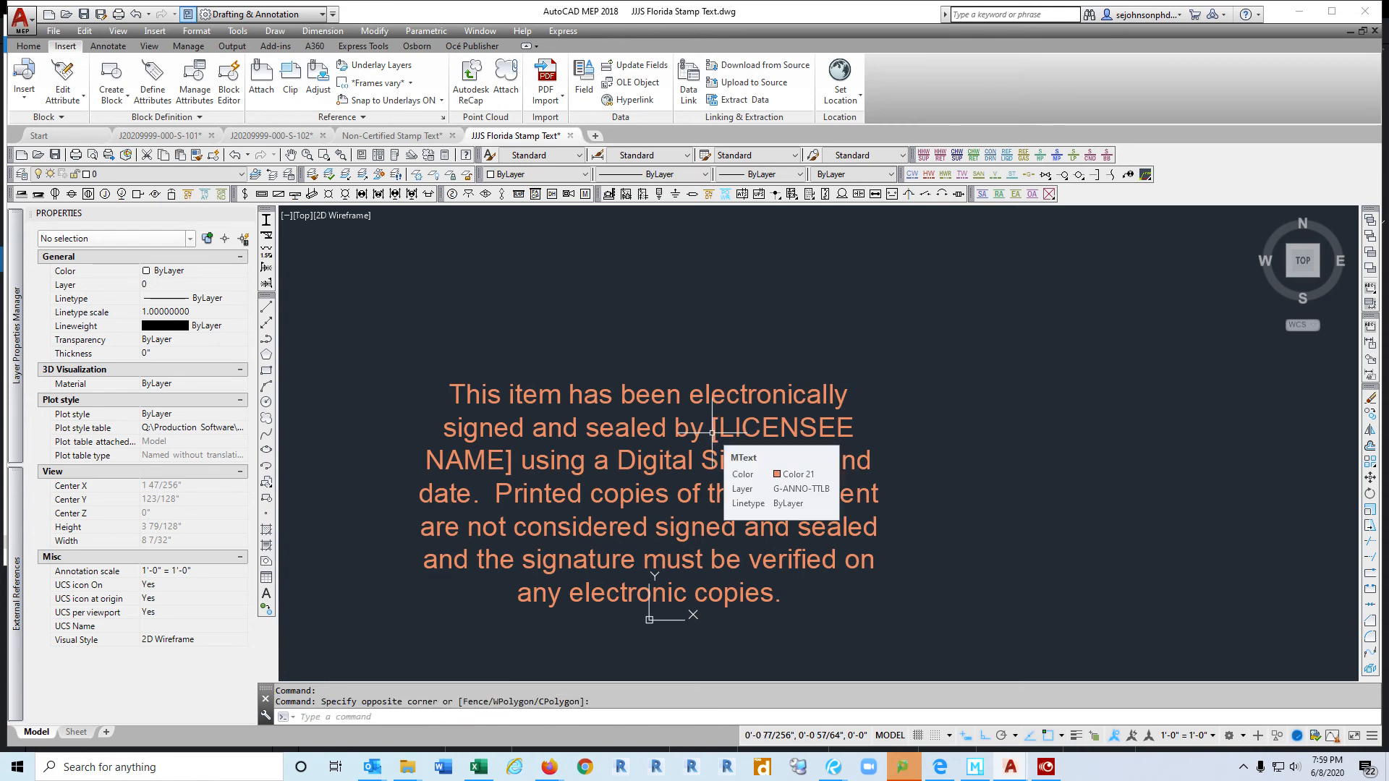
{"action": "double_click", "coordinate": [712, 433]}
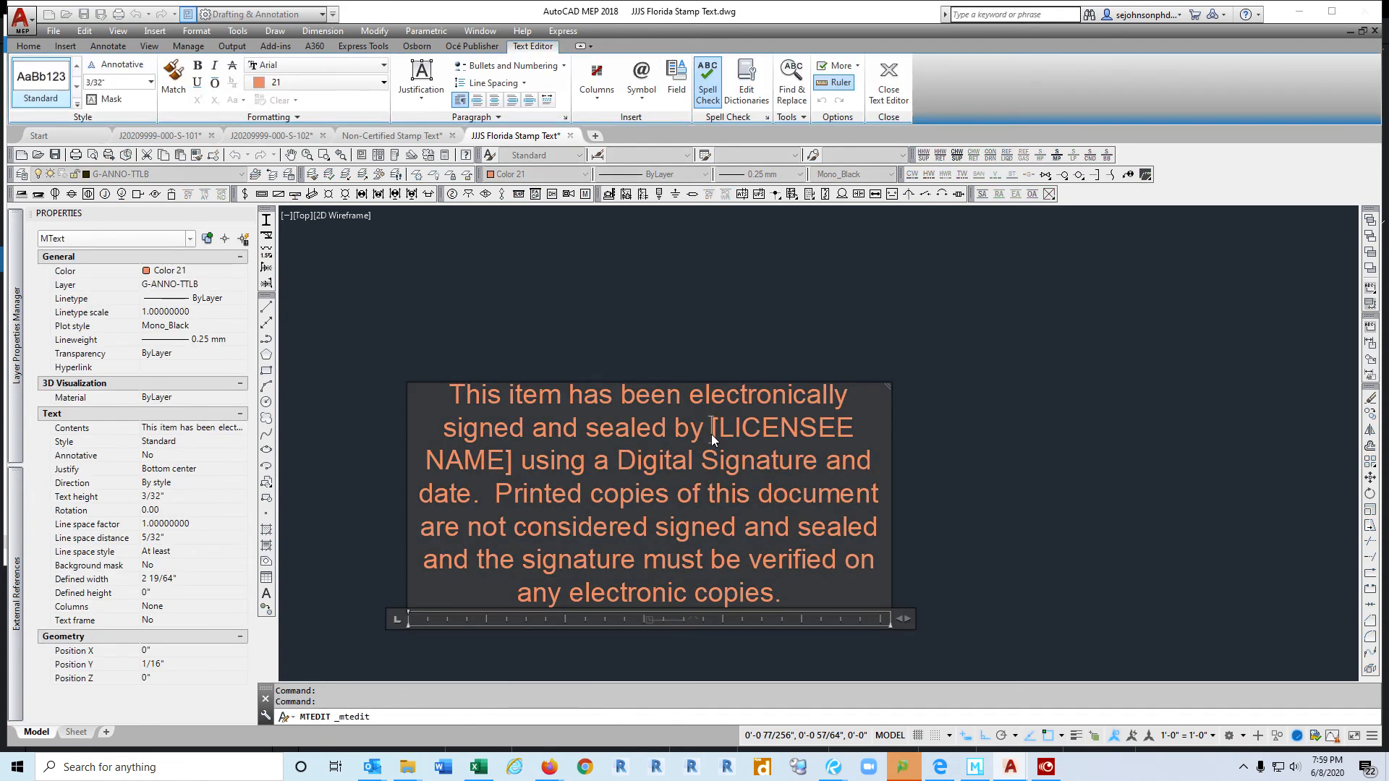
{"action": "left_click_drag", "start_coordinate": [712, 433], "coordinate": [511, 468]}
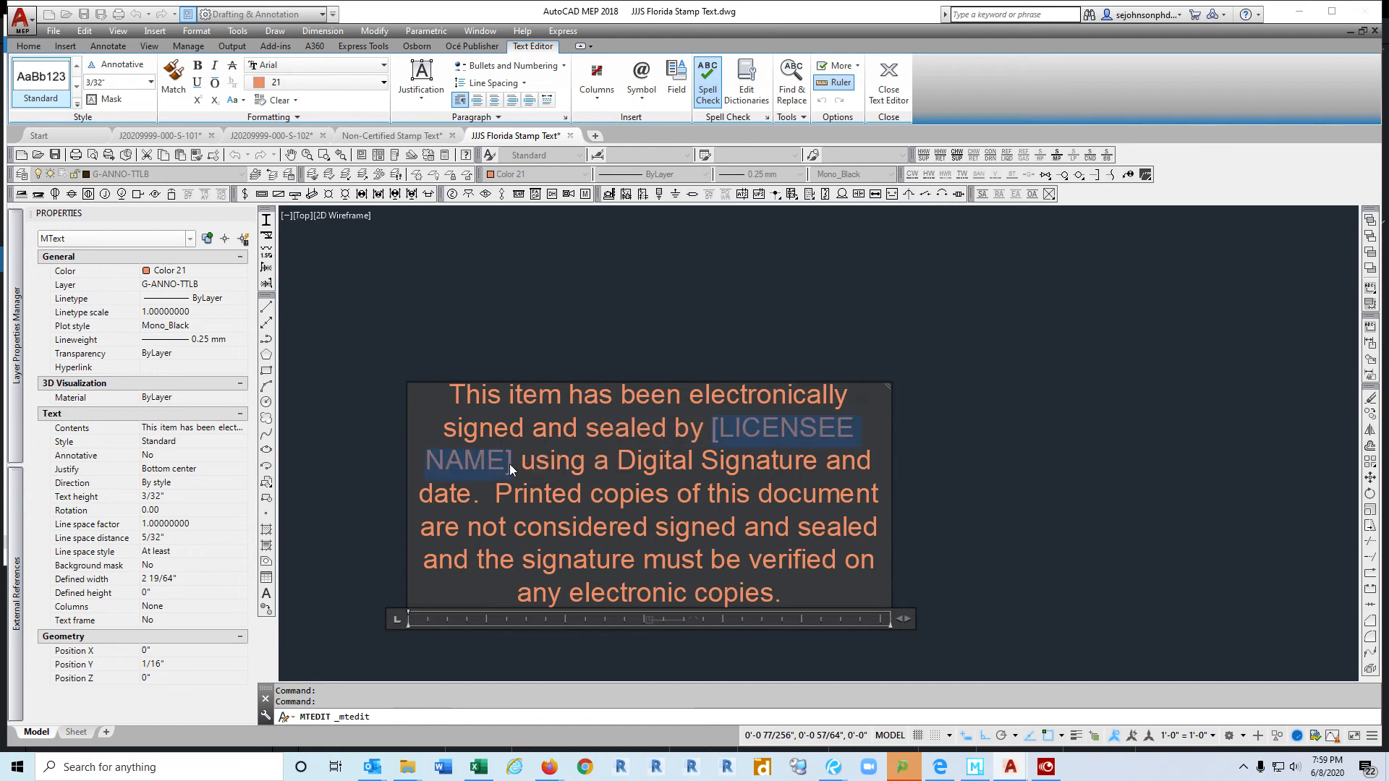
{"action": "key", "text": "shift"}
{"action": "type", "text": "ohn "}
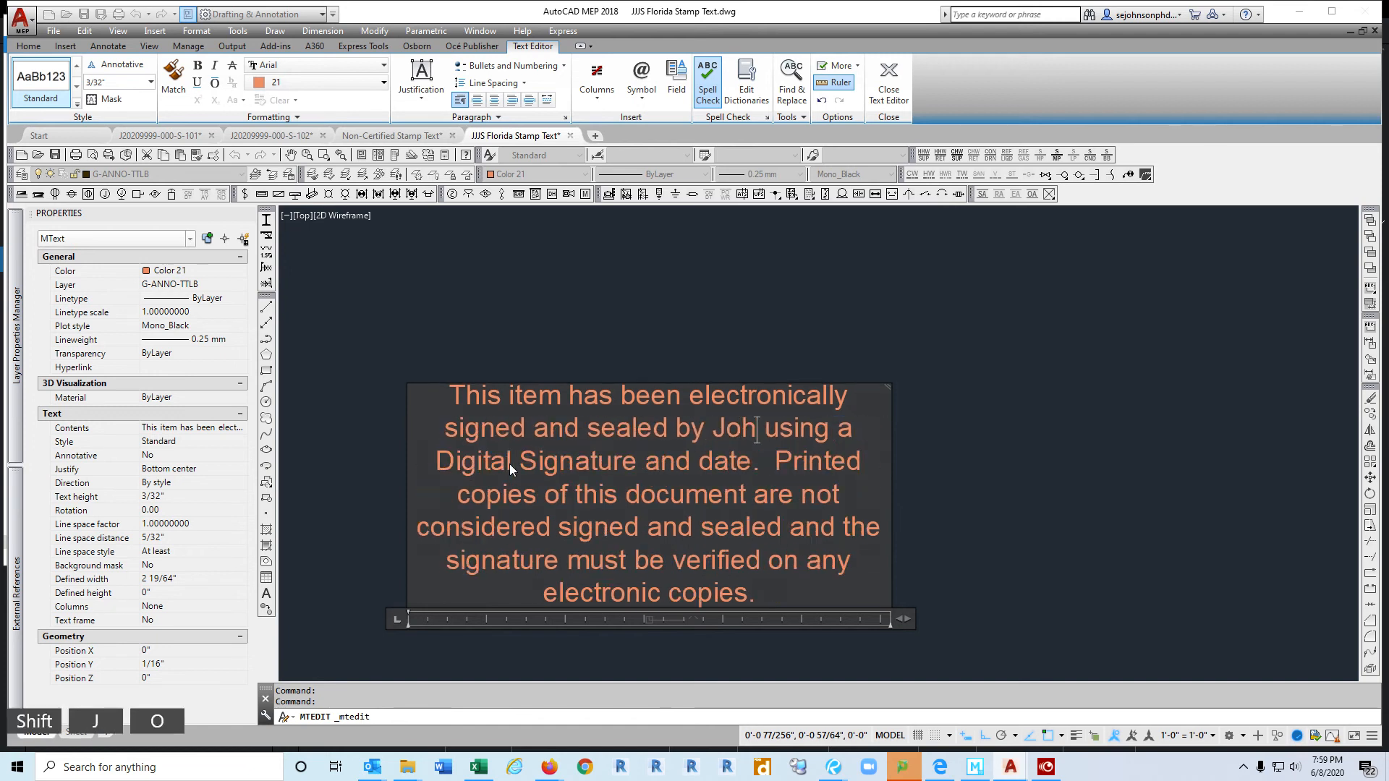
{"action": "type", "text": "J. J."}
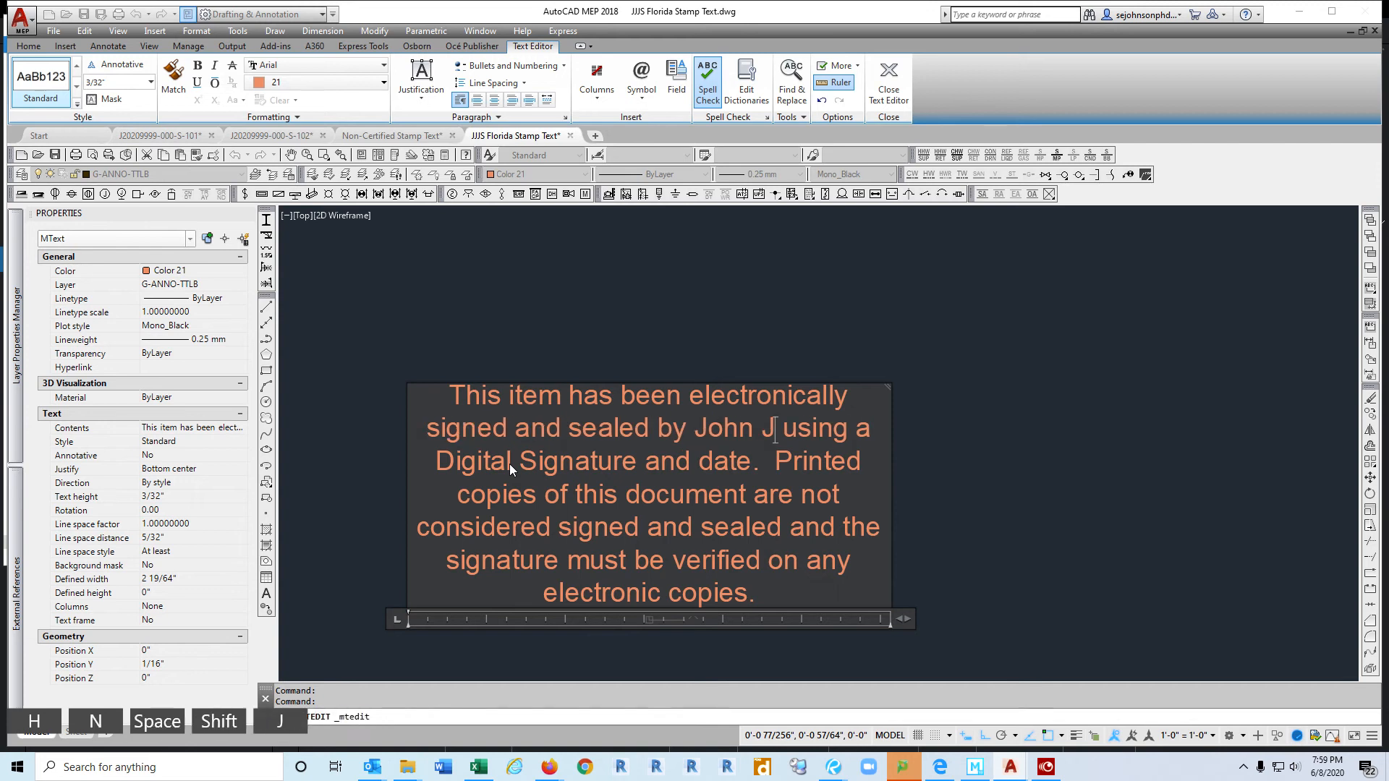
{"action": "type", "text": " Smith"}
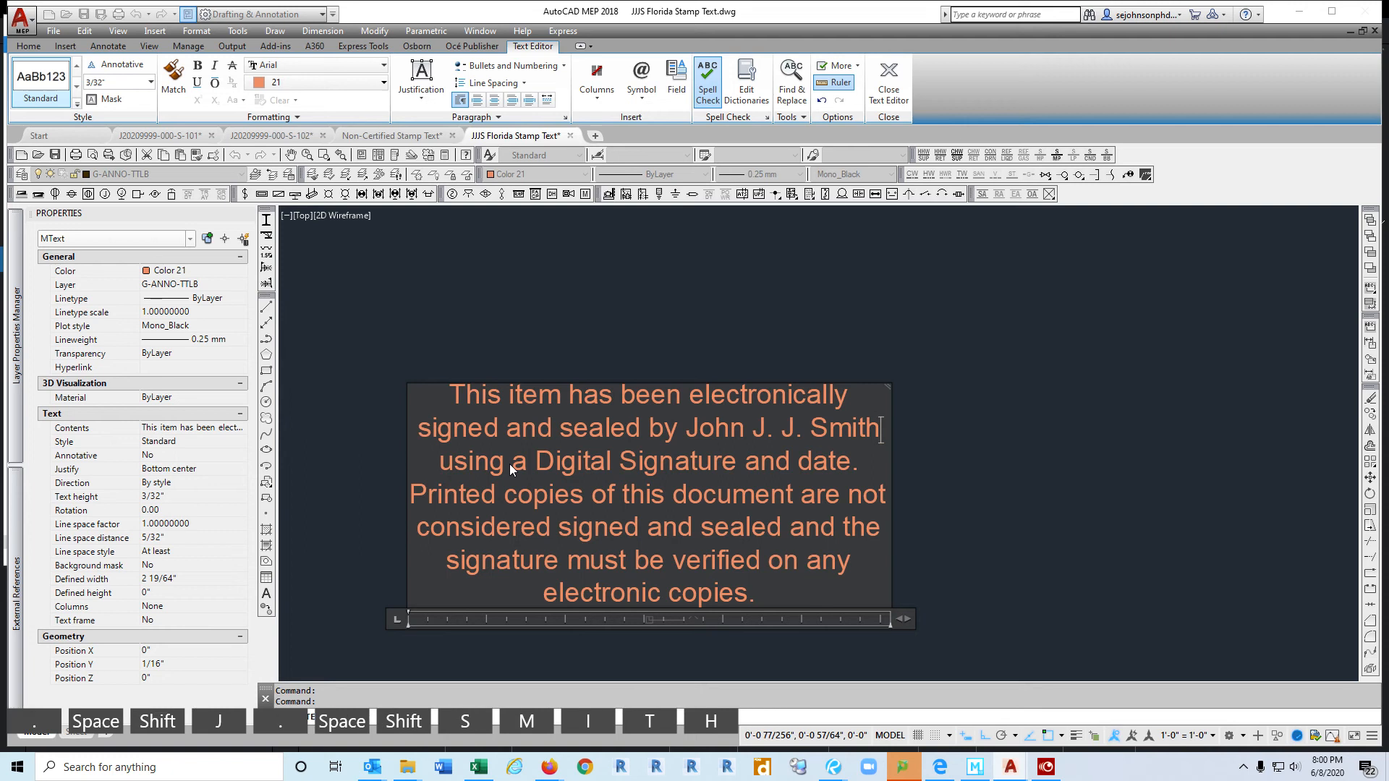
{"action": "key", "text": "ctrl+s"}
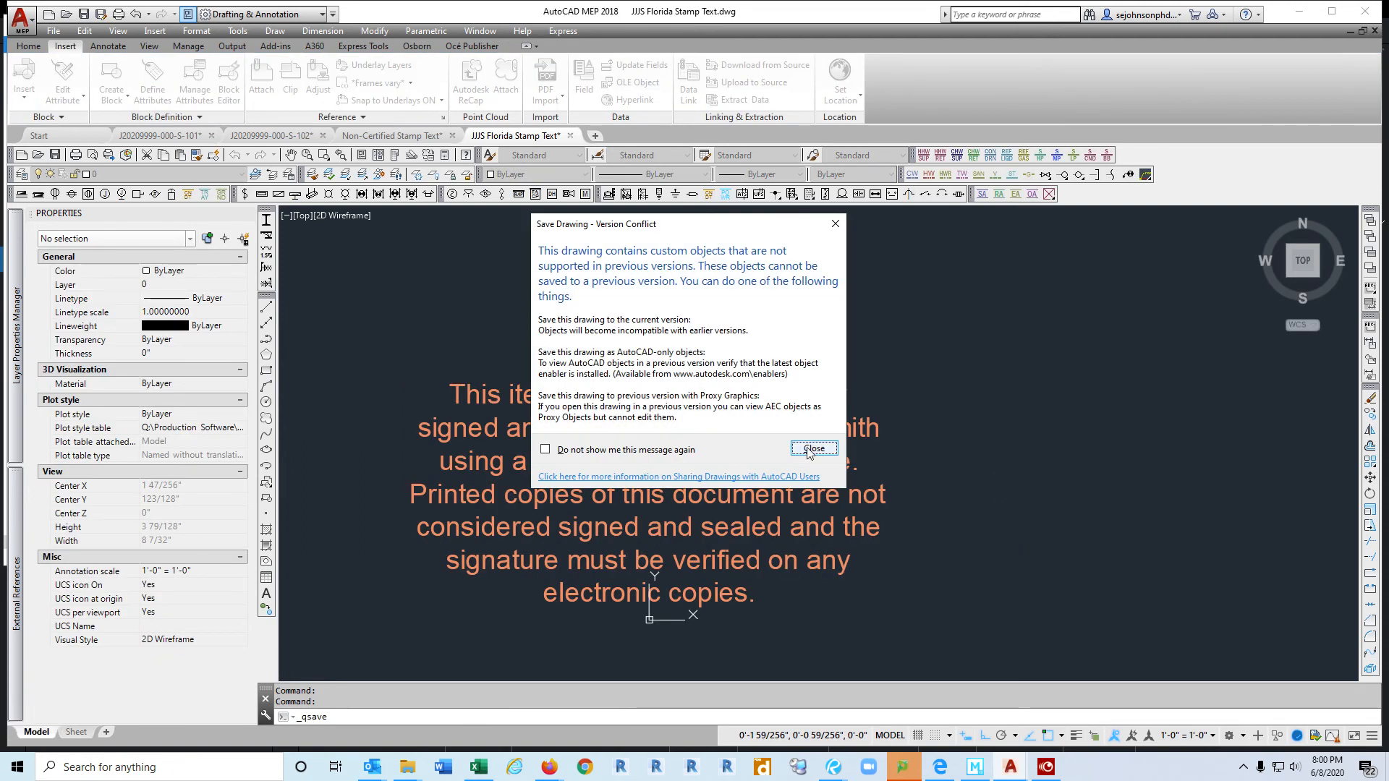
{"action": "left_click", "coordinate": [813, 449]}
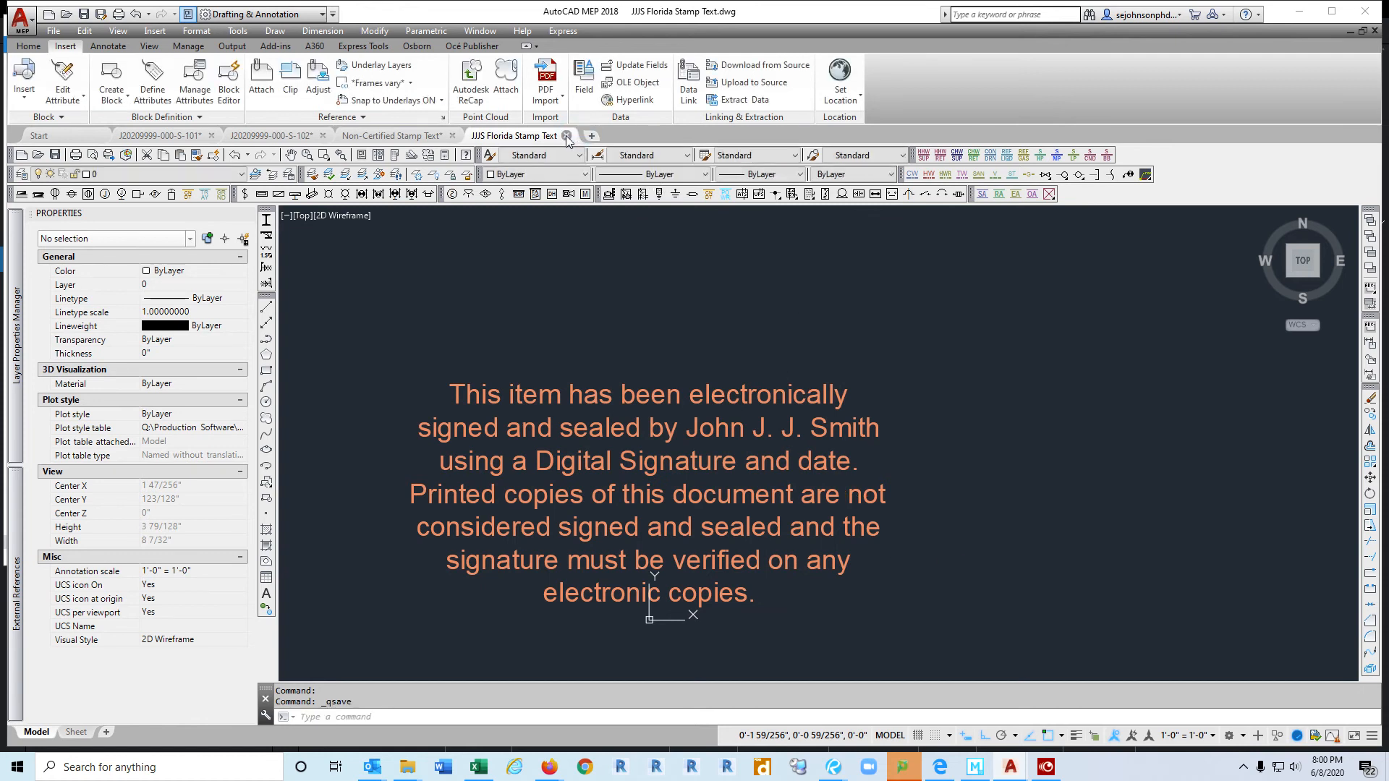
{"action": "left_click", "coordinate": [567, 136]}
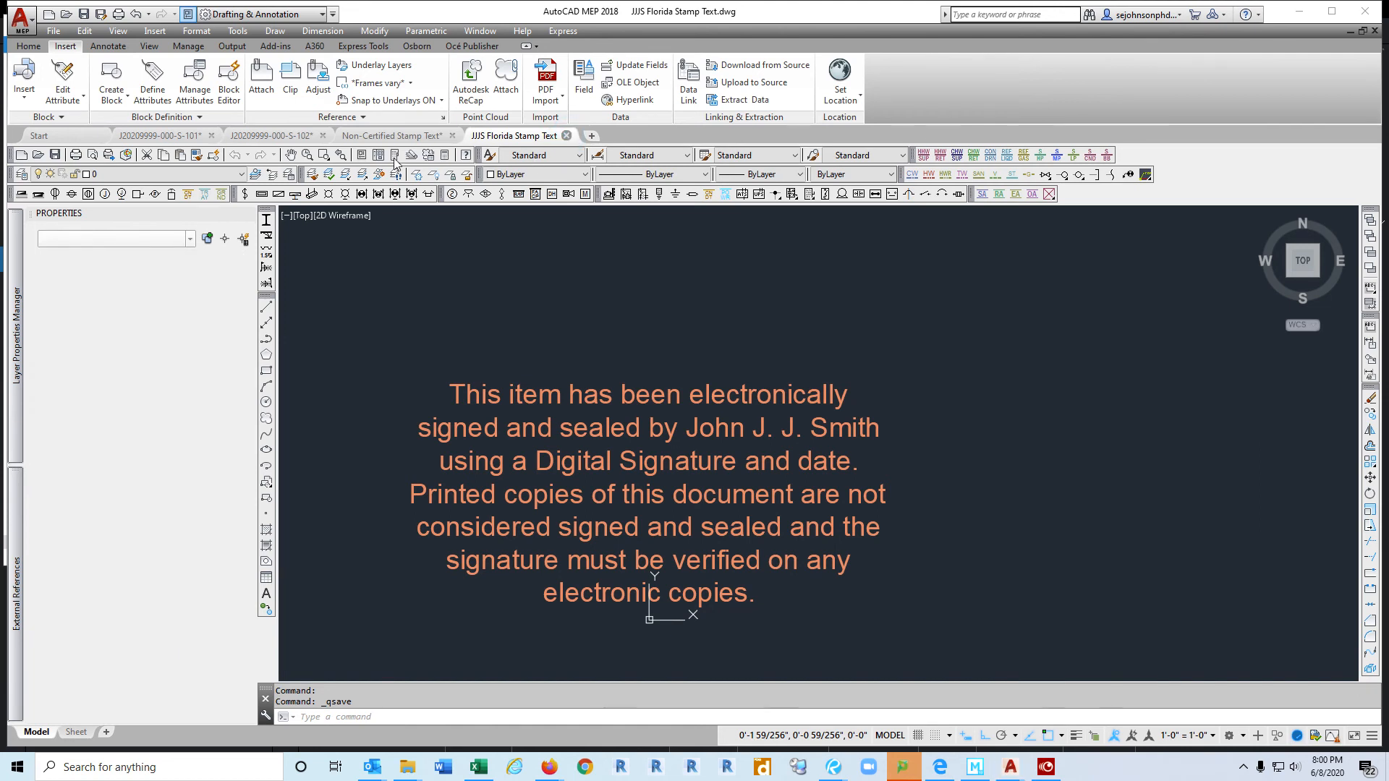
{"action": "left_click", "coordinate": [172, 138]}
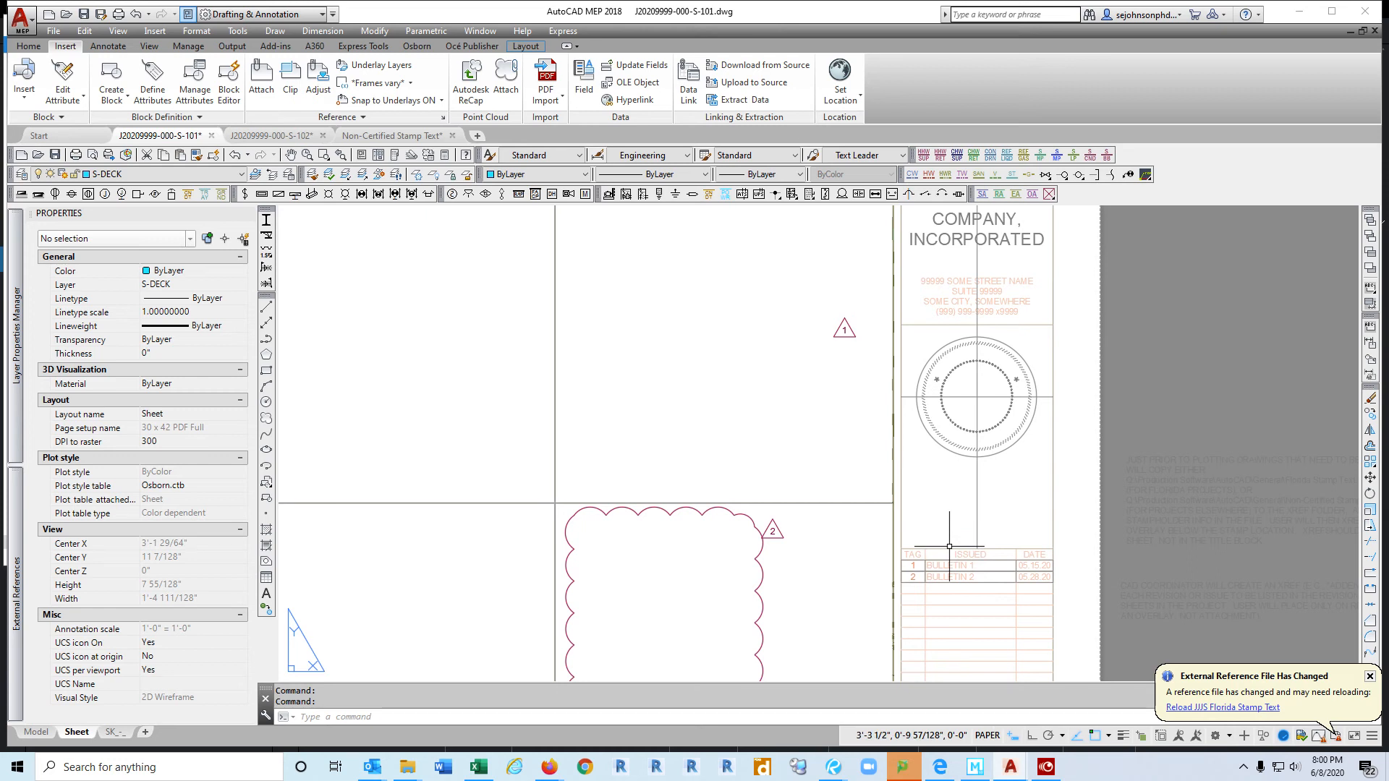
Step: Attach JJJS Florida Stamp Text.dwg as an overlay at scale 1, placing it below the seal at the issue table's top centre
{"action": "left_click", "coordinate": [261, 78]}
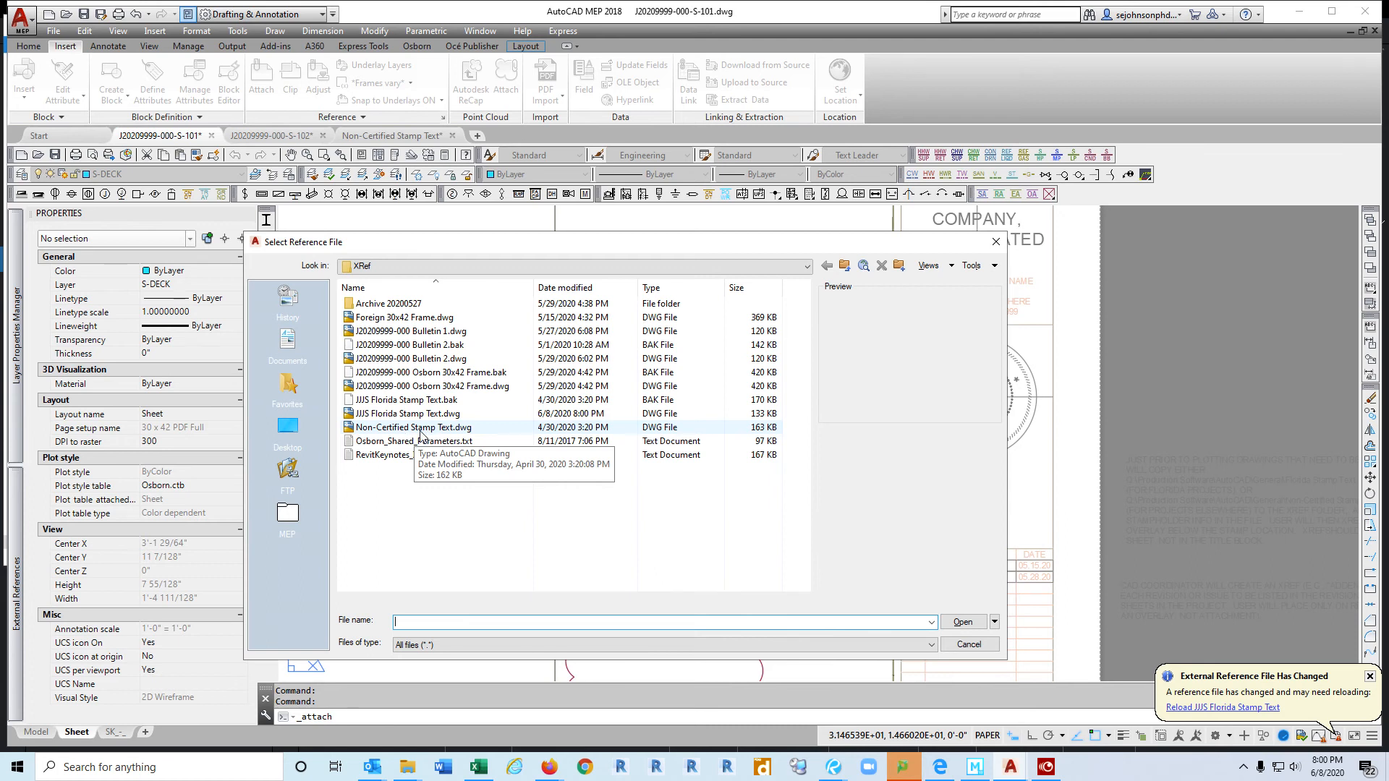
{"action": "left_click", "coordinate": [409, 413]}
{"action": "left_click", "coordinate": [978, 627]}
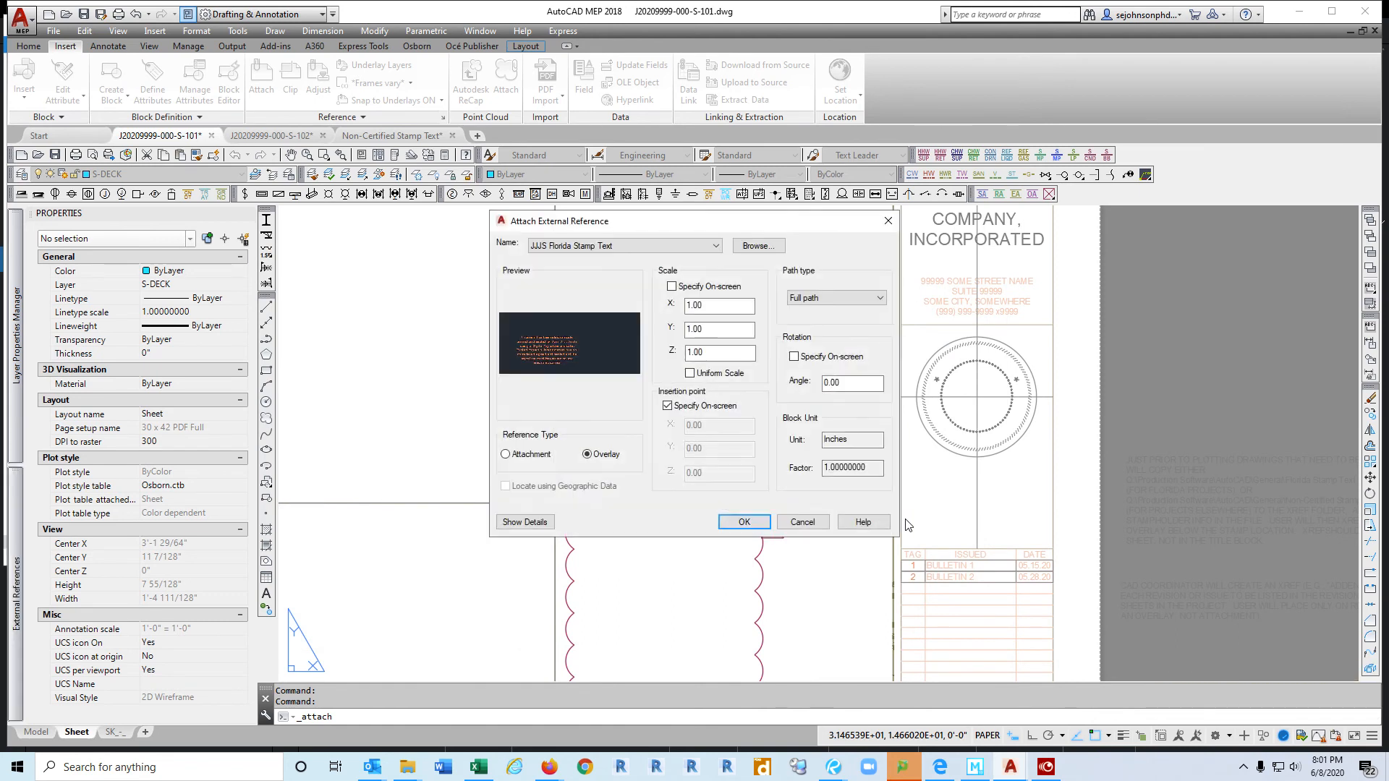
{"action": "left_click", "coordinate": [743, 522]}
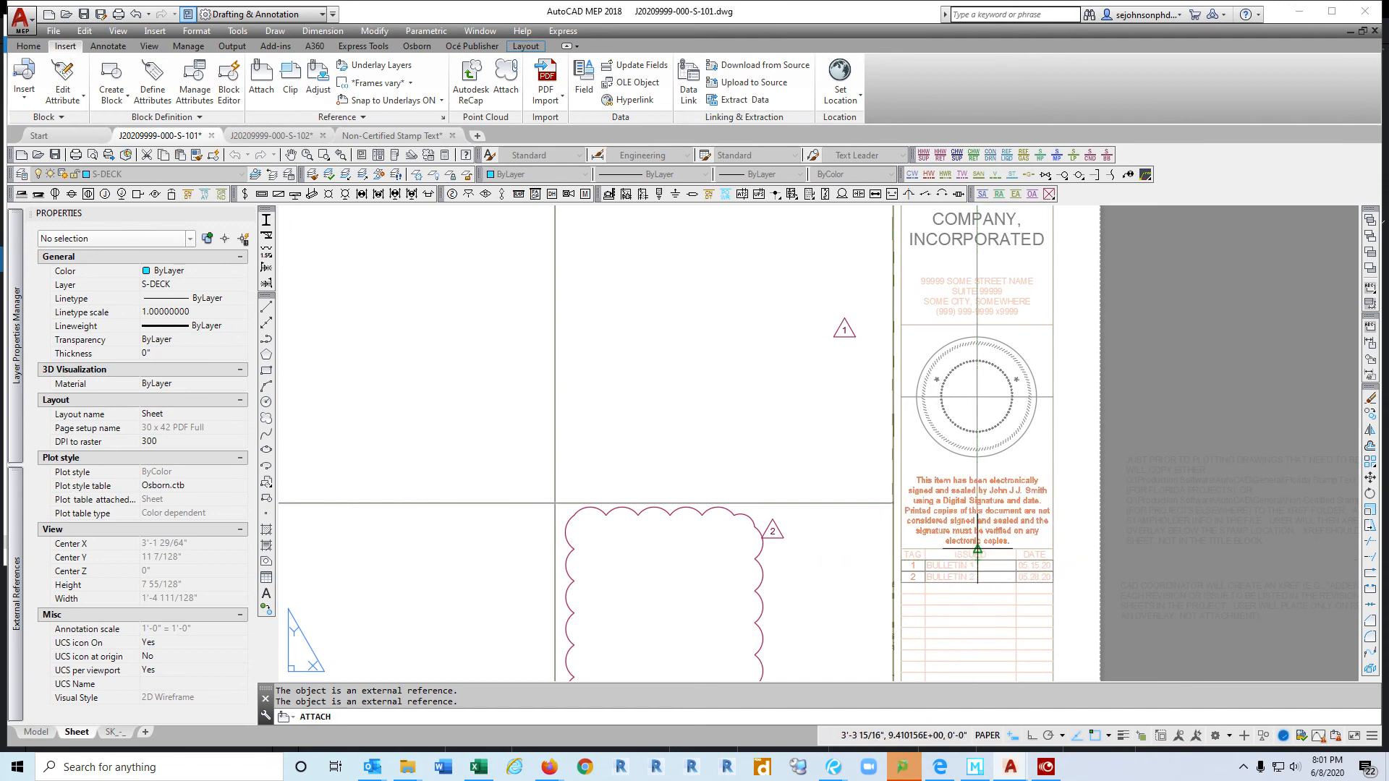
{"action": "left_click", "coordinate": [978, 549]}
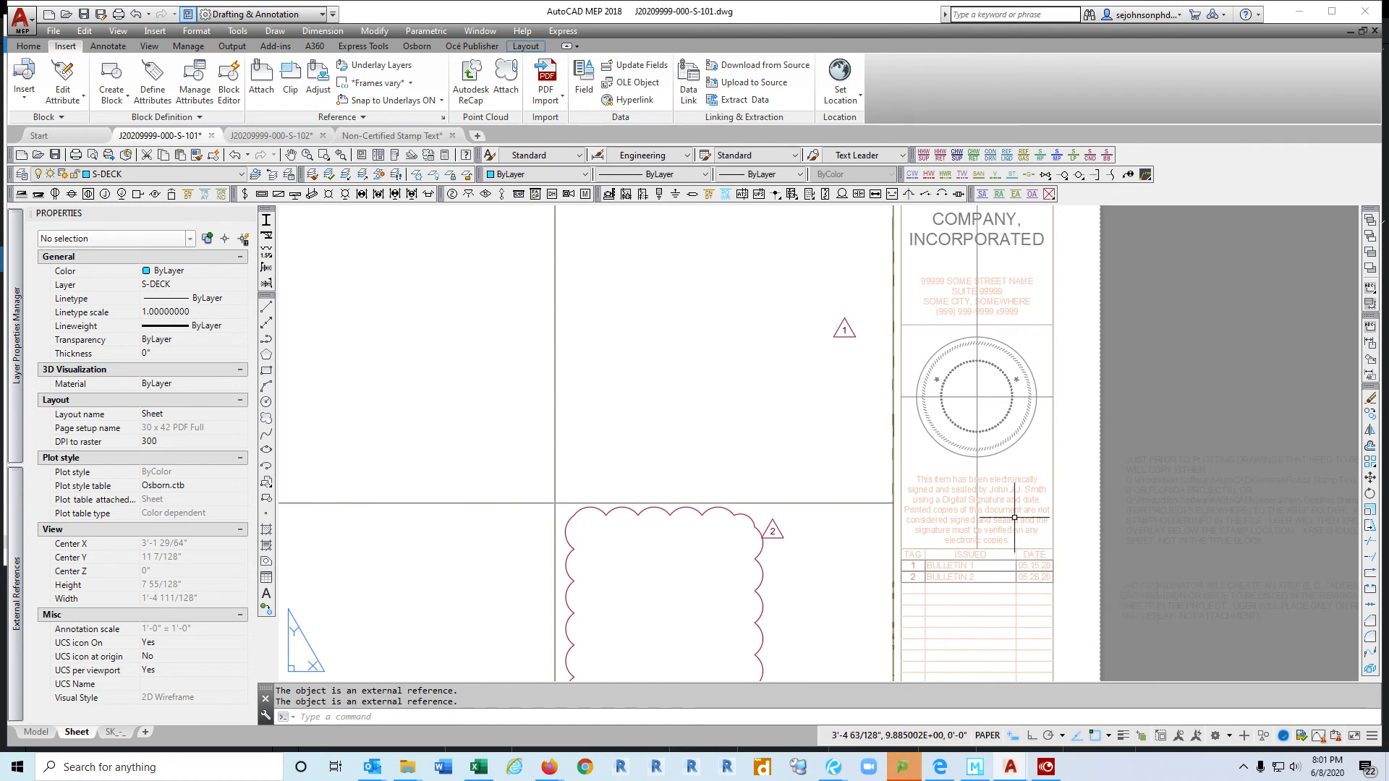
{"action": "scroll", "coordinate": [994, 569], "scroll_direction": "up", "scroll_amount": 2}
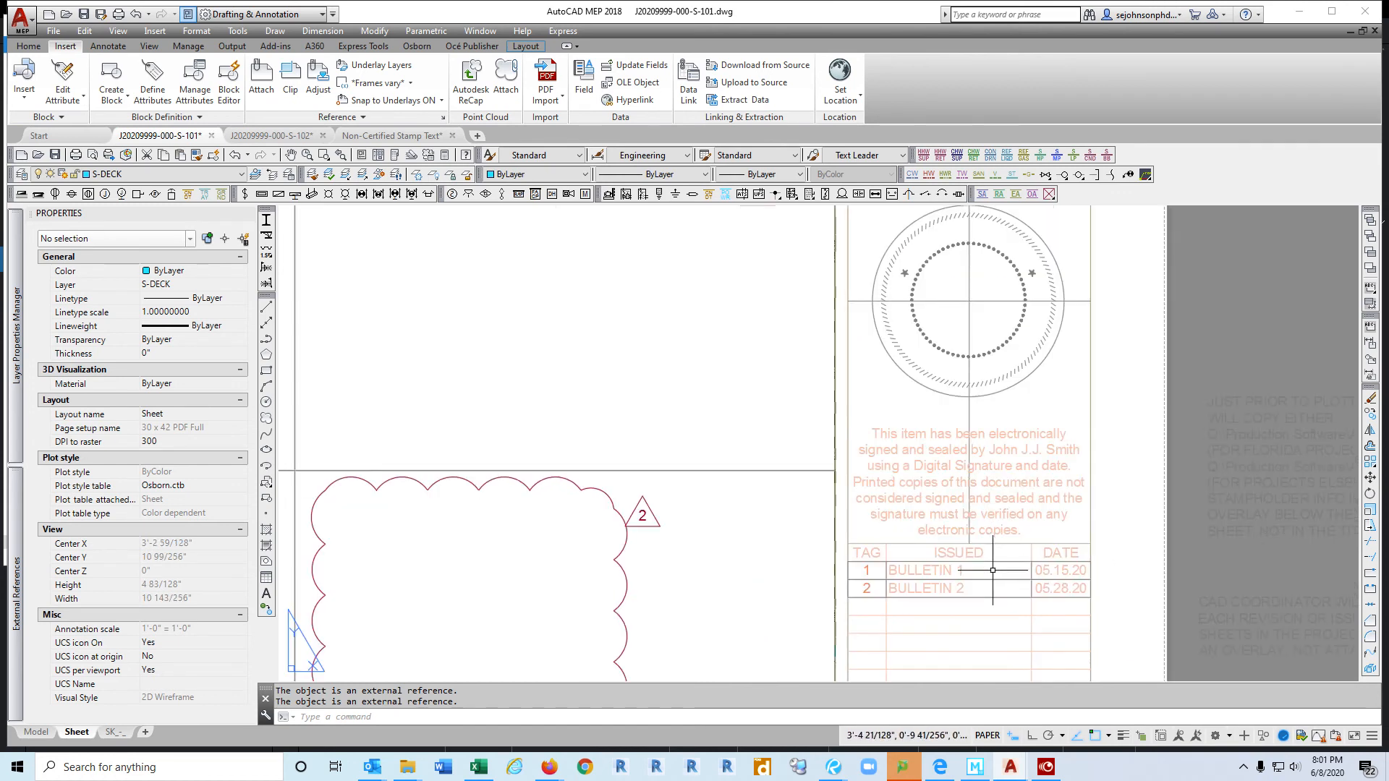
{"action": "scroll", "coordinate": [933, 593], "scroll_direction": "down", "scroll_amount": 2}
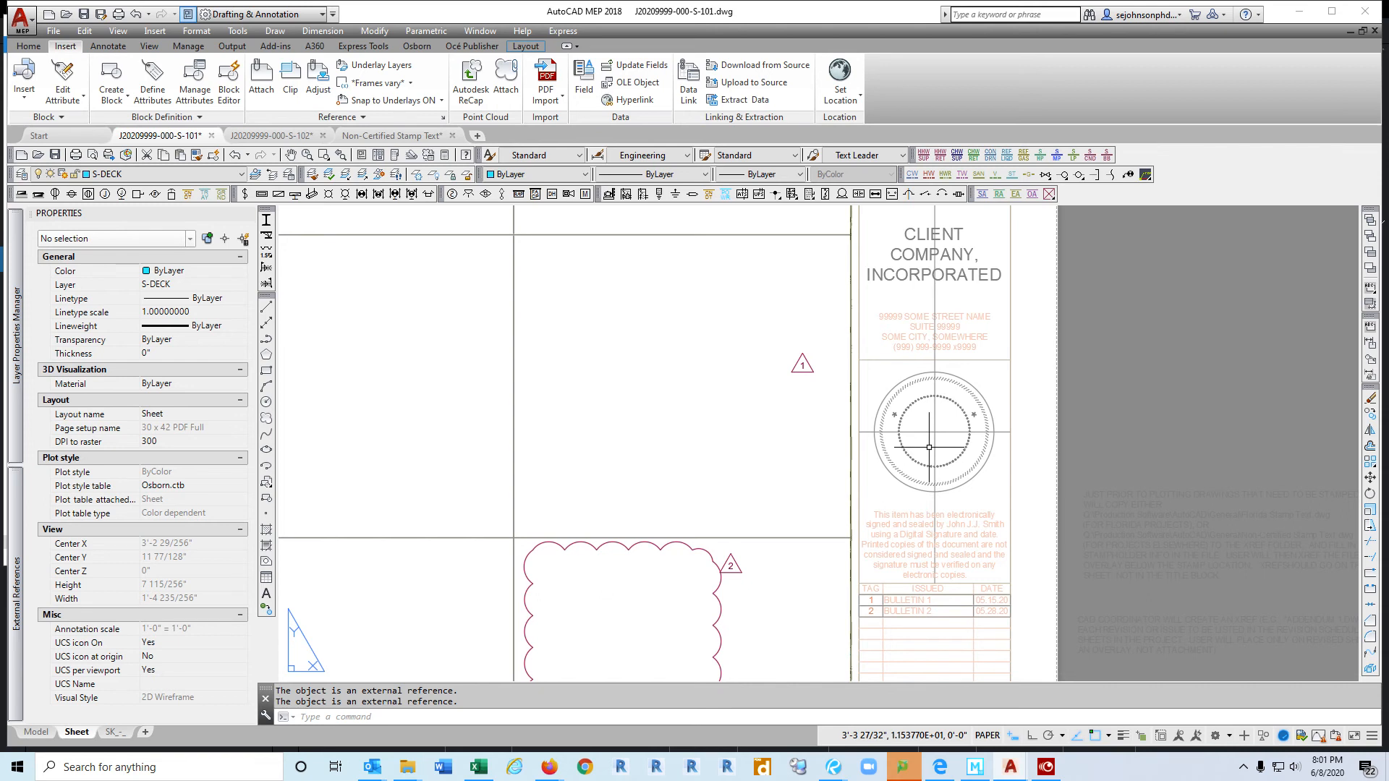
Step: Copy Non-Certified Stamp Text.dwg from the STB frames folder into the project's XRef folder, replacing the existing file
{"action": "left_click", "coordinate": [391, 135]}
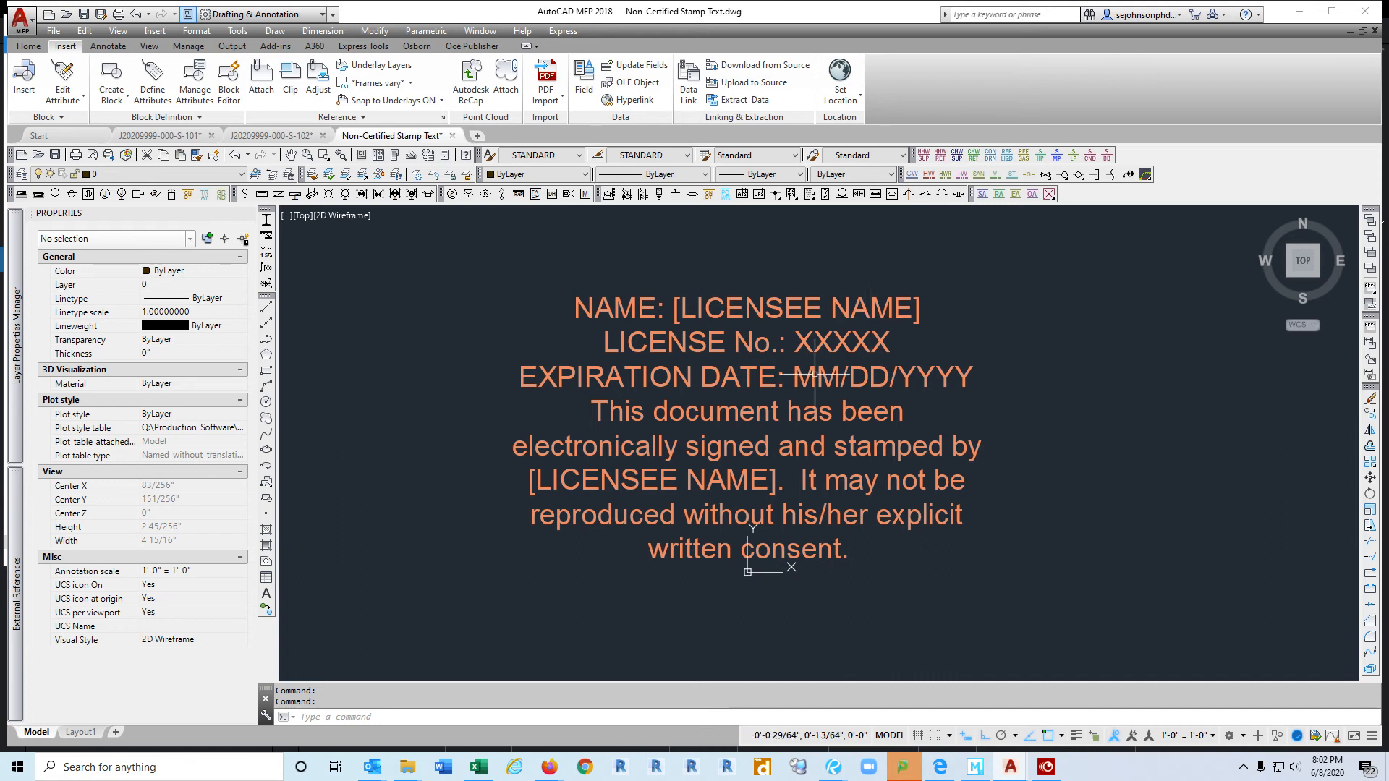
{"action": "left_click", "coordinate": [419, 768]}
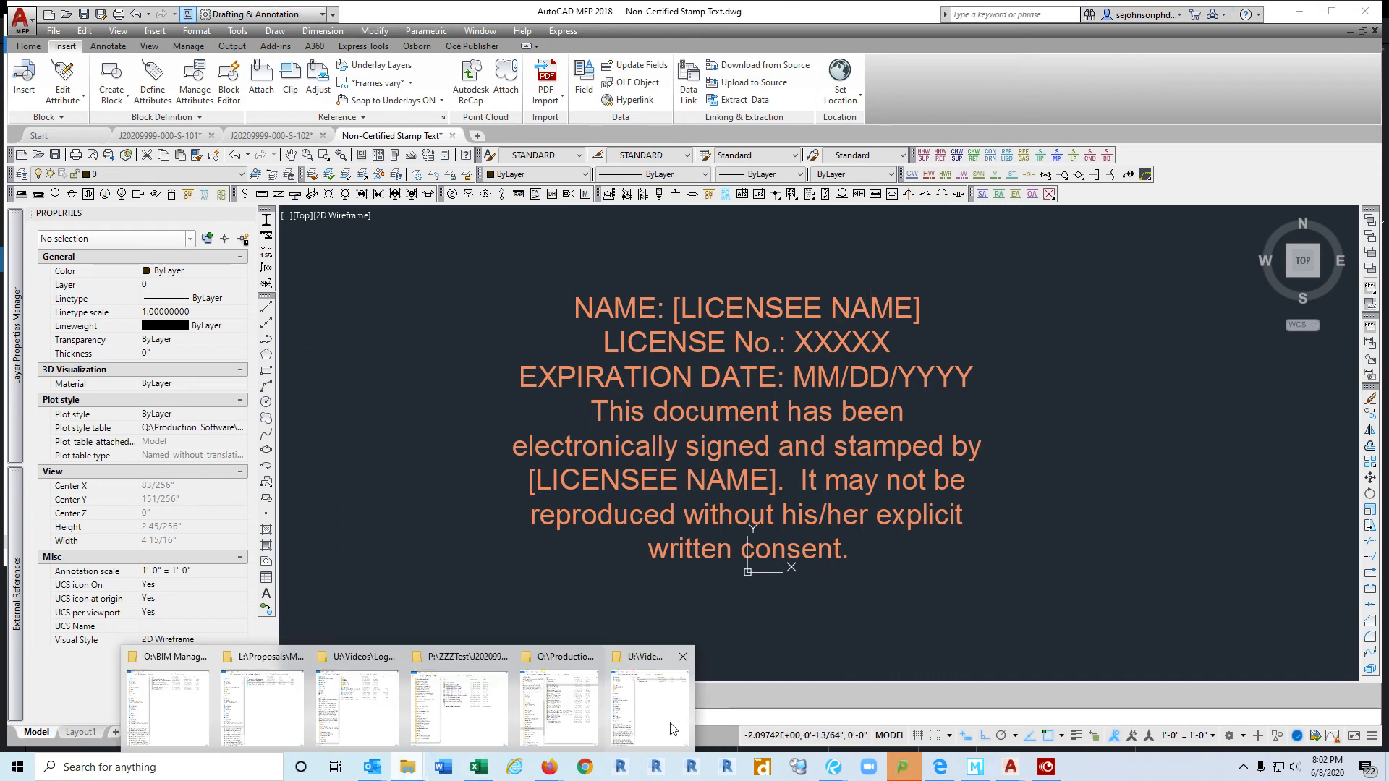
{"action": "left_click", "coordinate": [574, 737]}
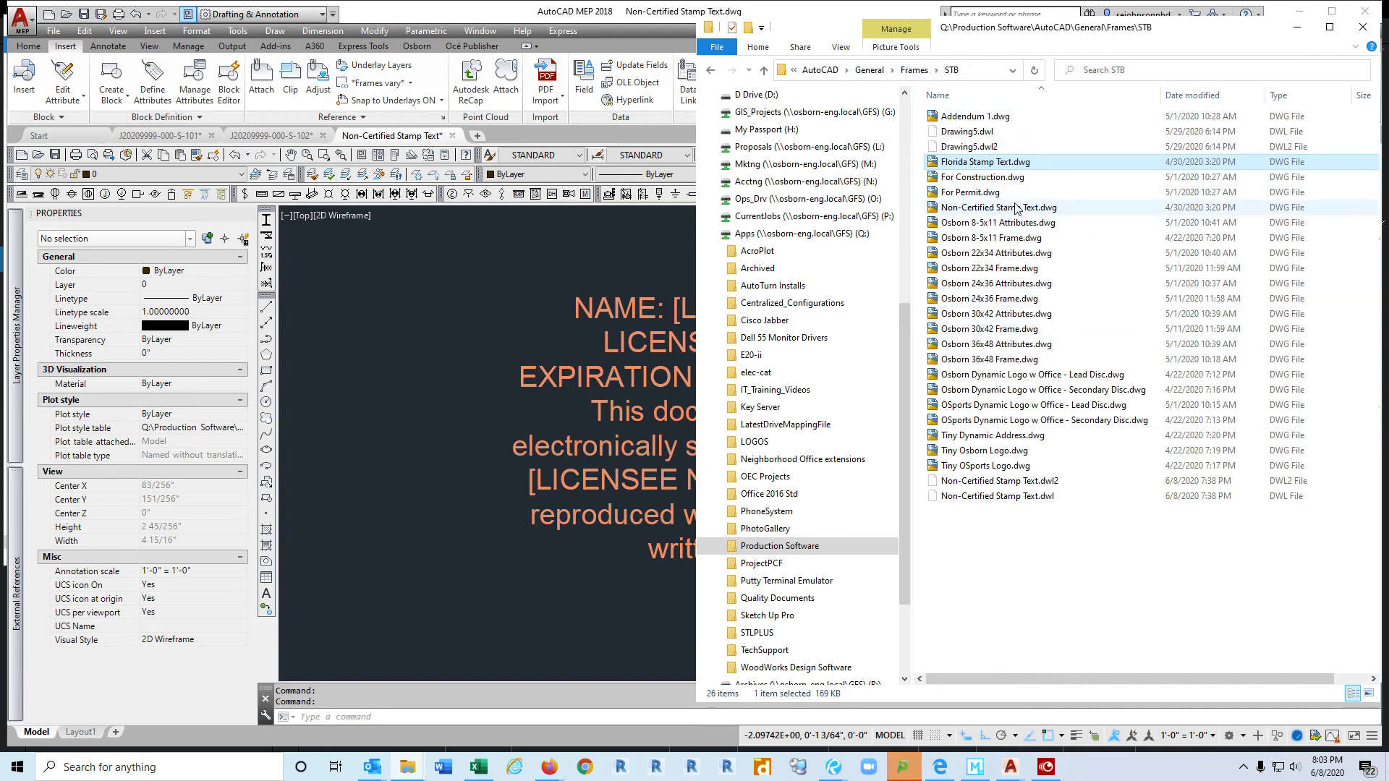
{"action": "left_click", "coordinate": [997, 209]}
{"action": "right_click", "coordinate": [998, 211]}
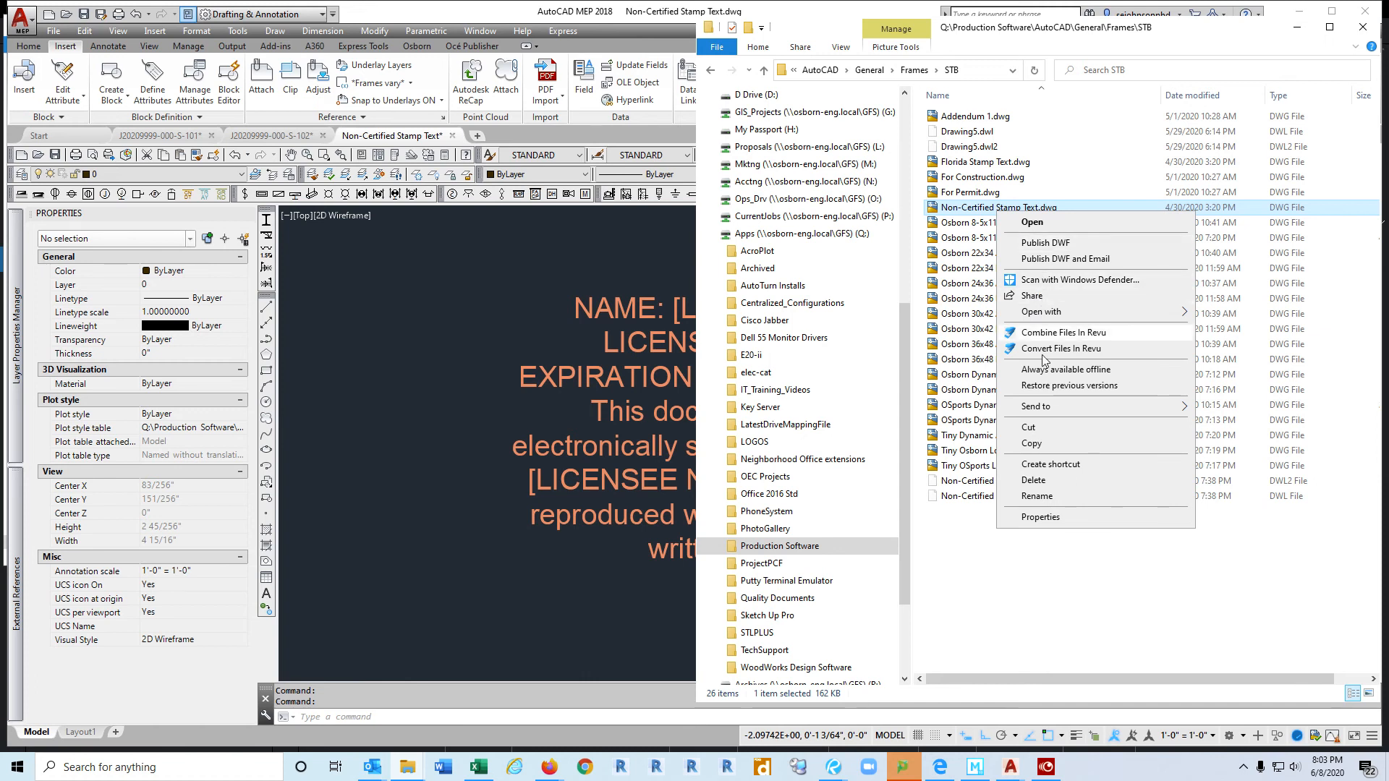
{"action": "left_click", "coordinate": [1050, 449]}
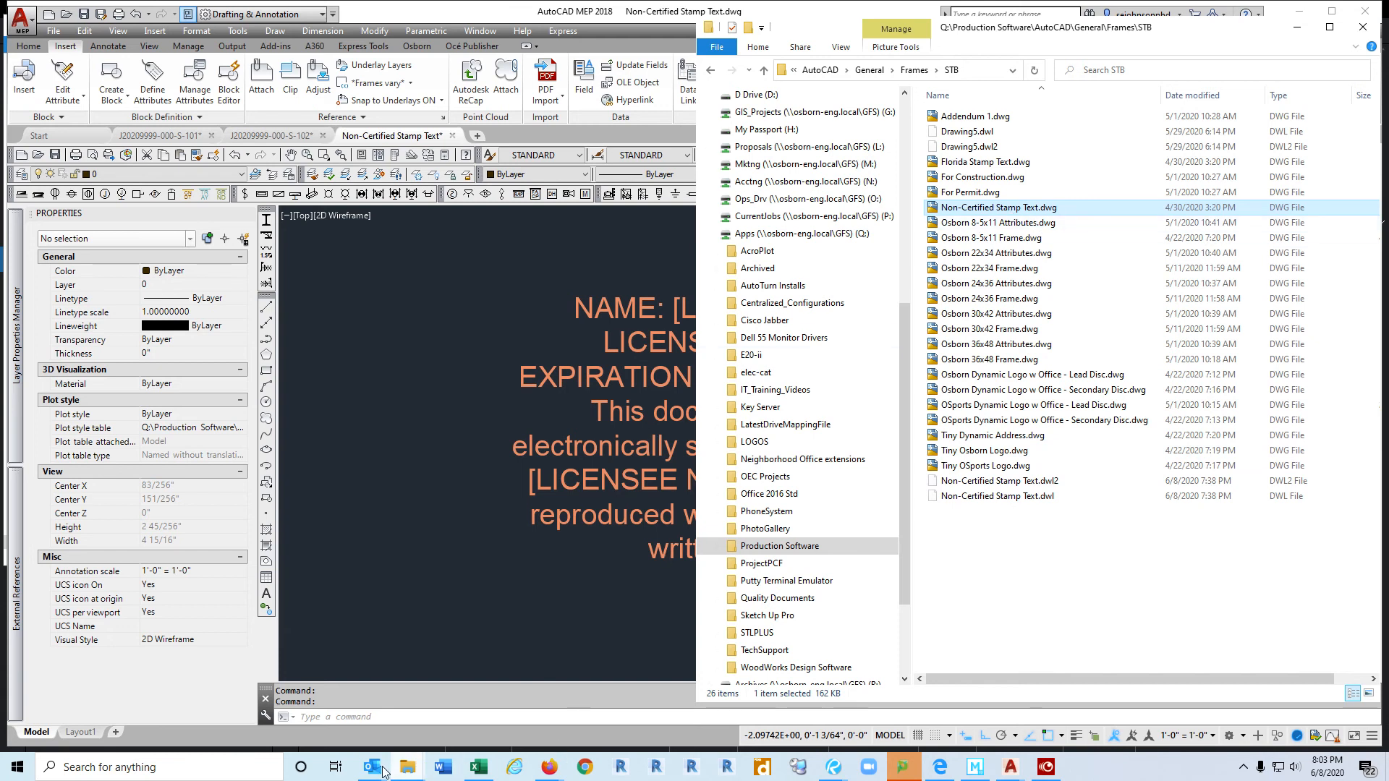
{"action": "left_click", "coordinate": [407, 771]}
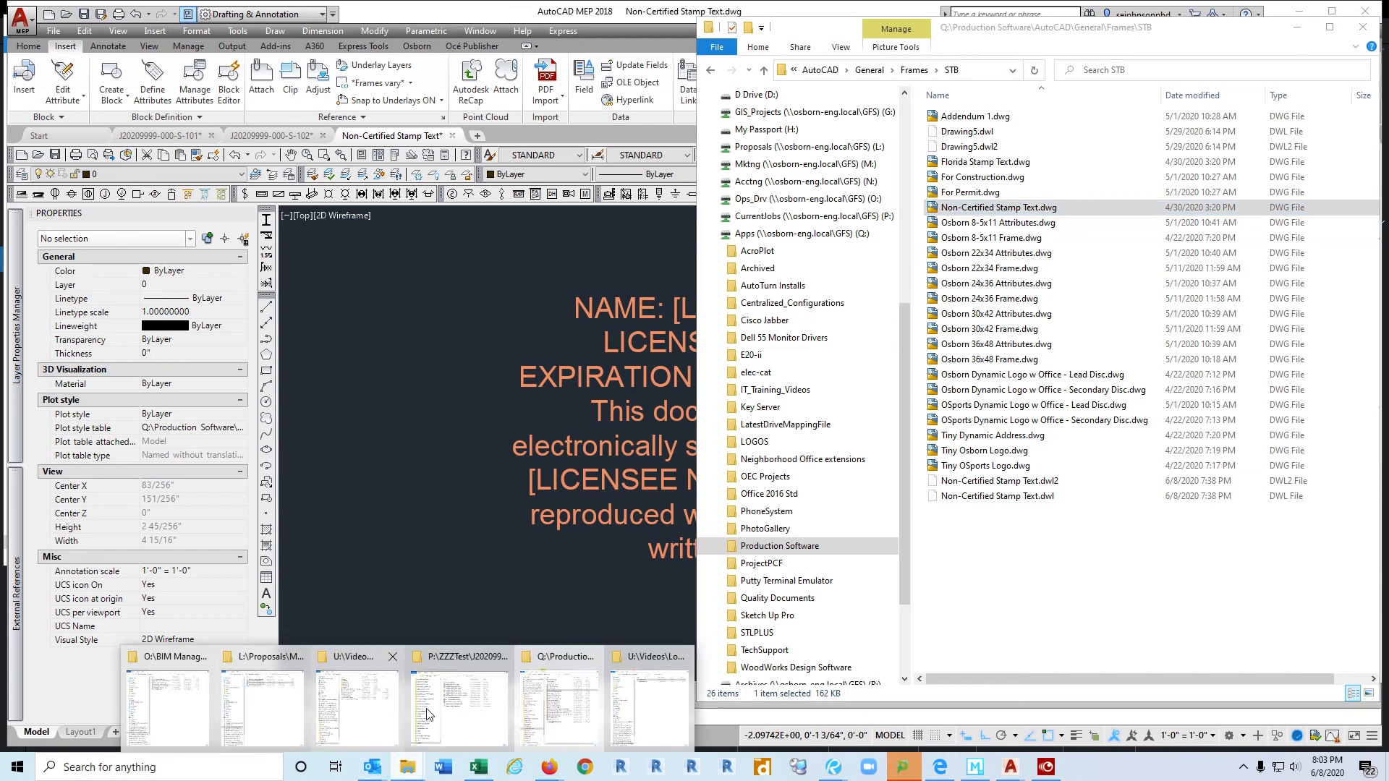
{"action": "left_click", "coordinate": [466, 731]}
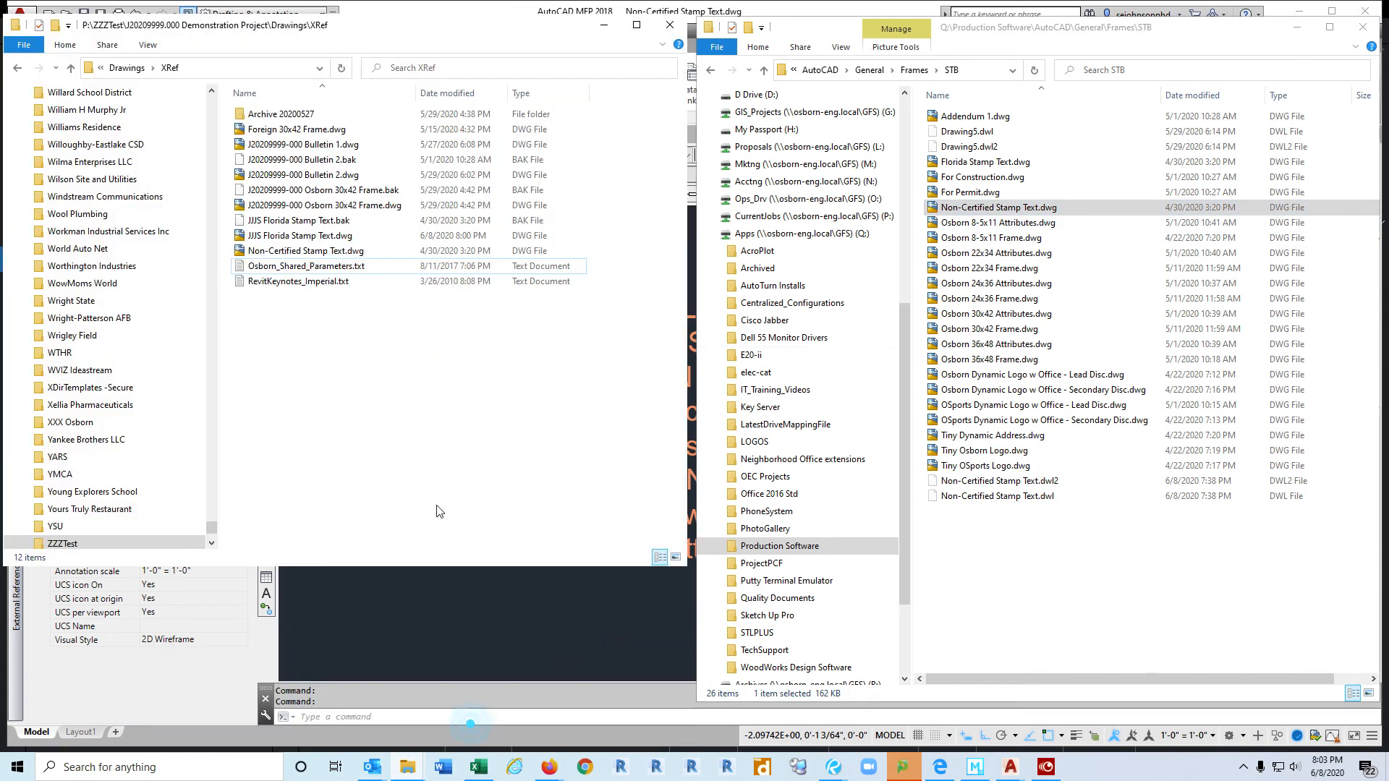
{"action": "right_click", "coordinate": [305, 335]}
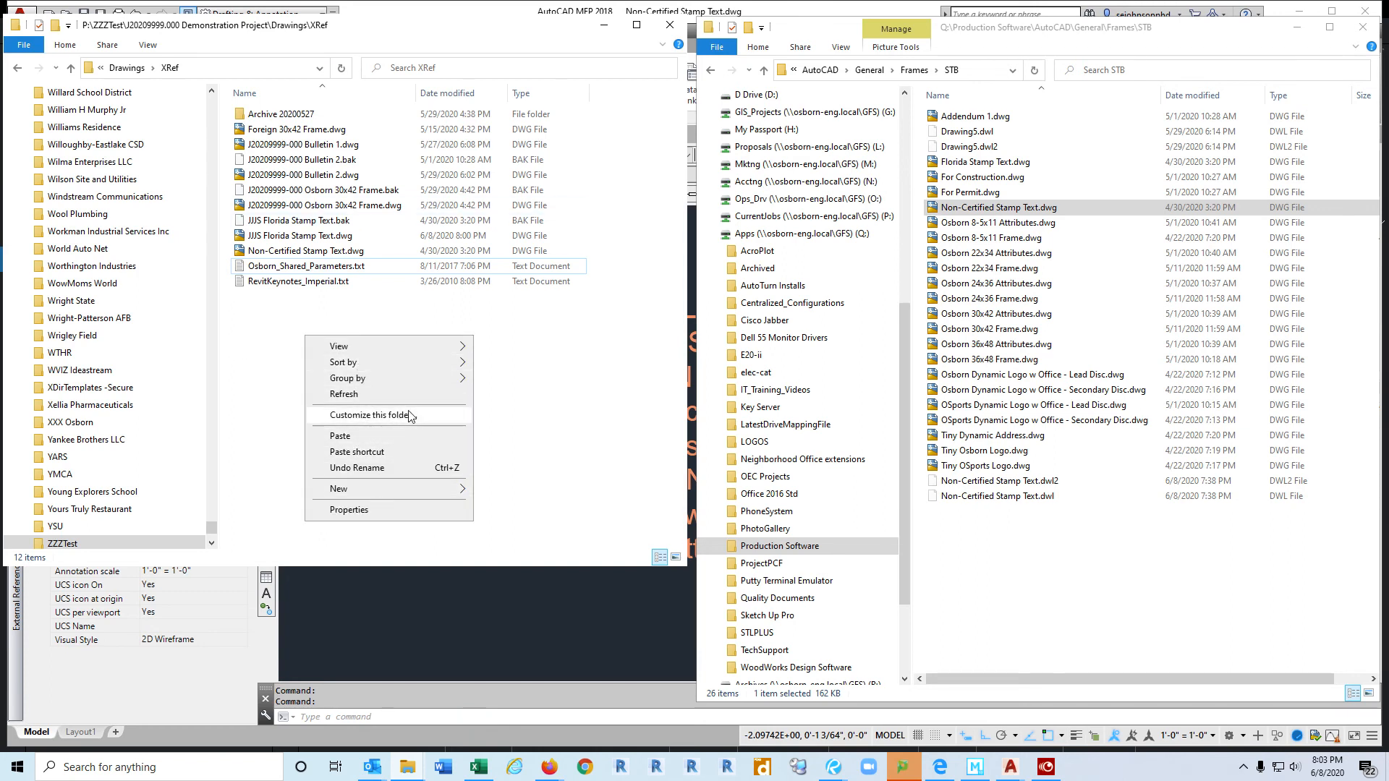
{"action": "left_click", "coordinate": [340, 436]}
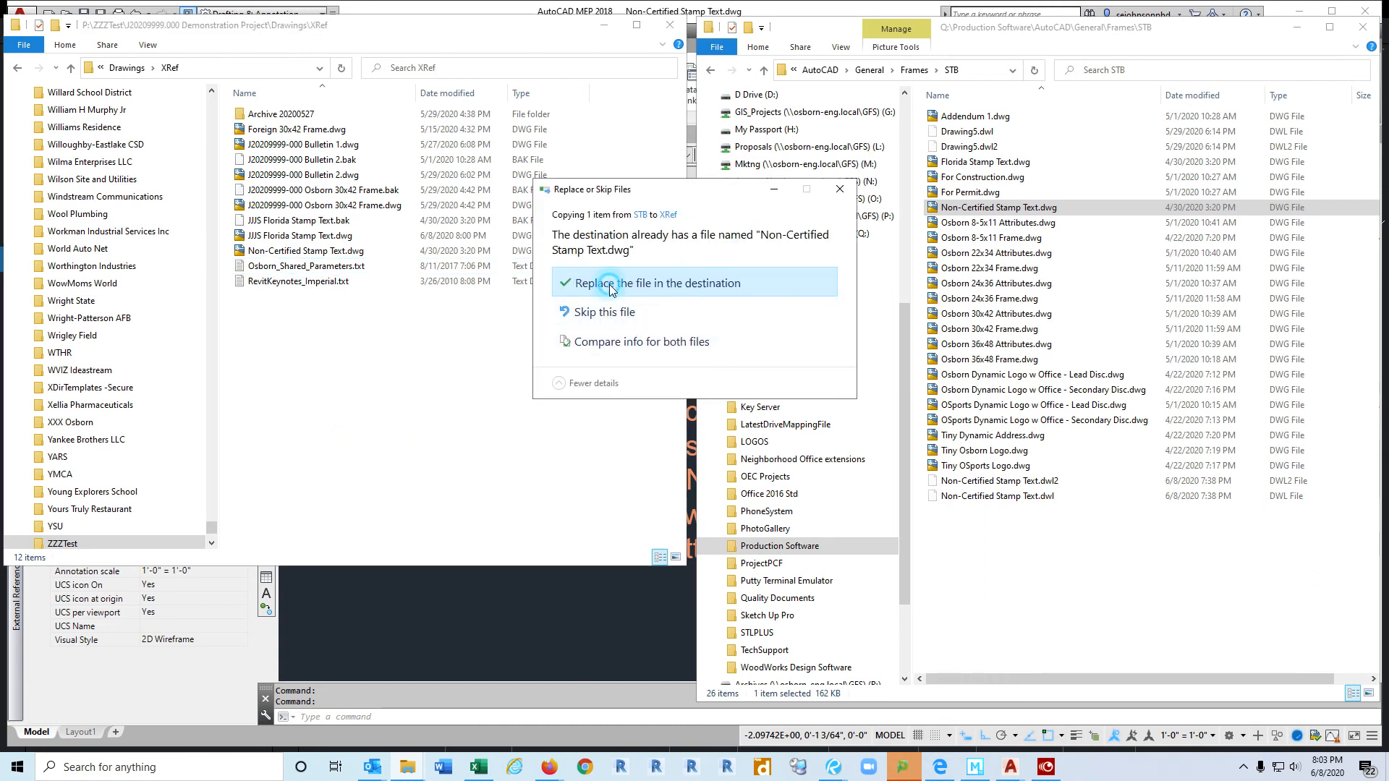
{"action": "left_click", "coordinate": [610, 284]}
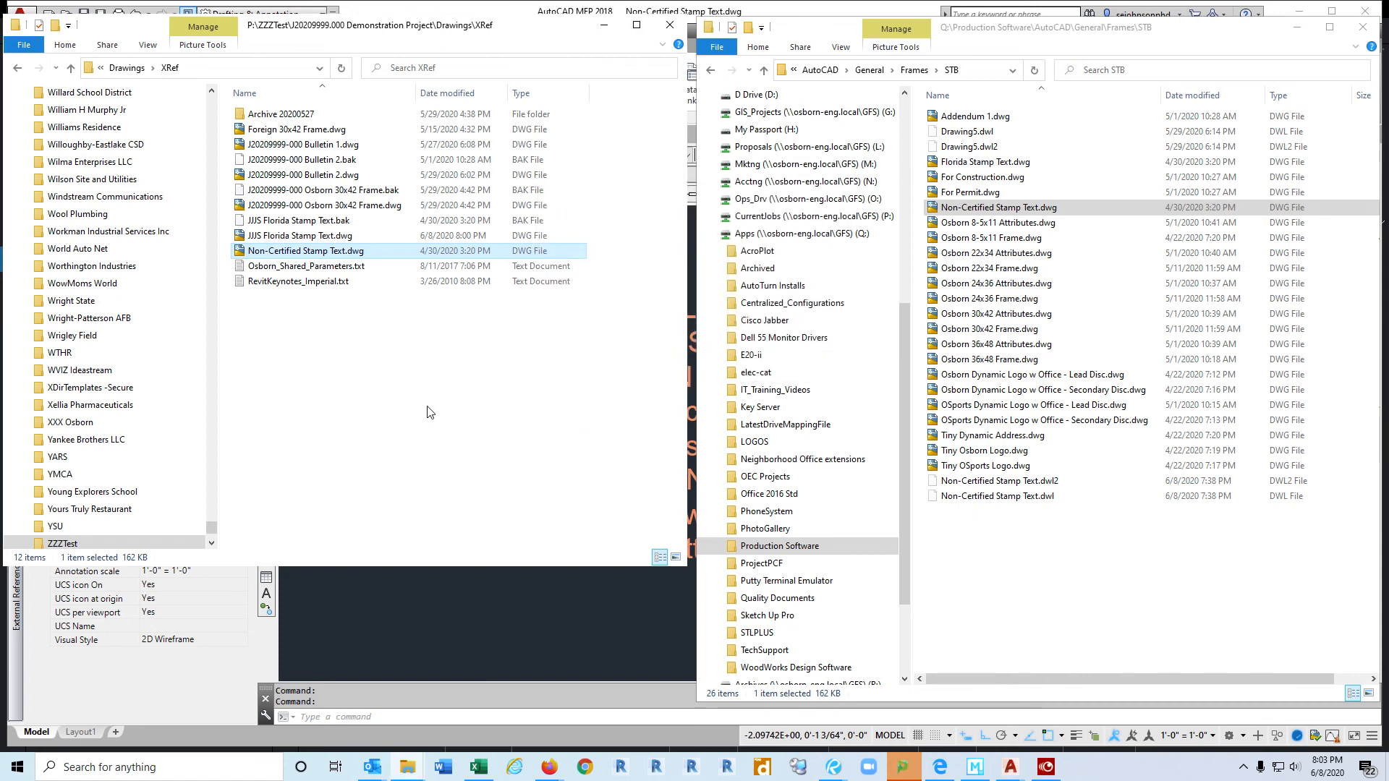
Step: Rename the copied stamp file in the XRef folder to JJJS Non-Certified Stamp Text.dwg
{"action": "left_click", "coordinate": [251, 253]}
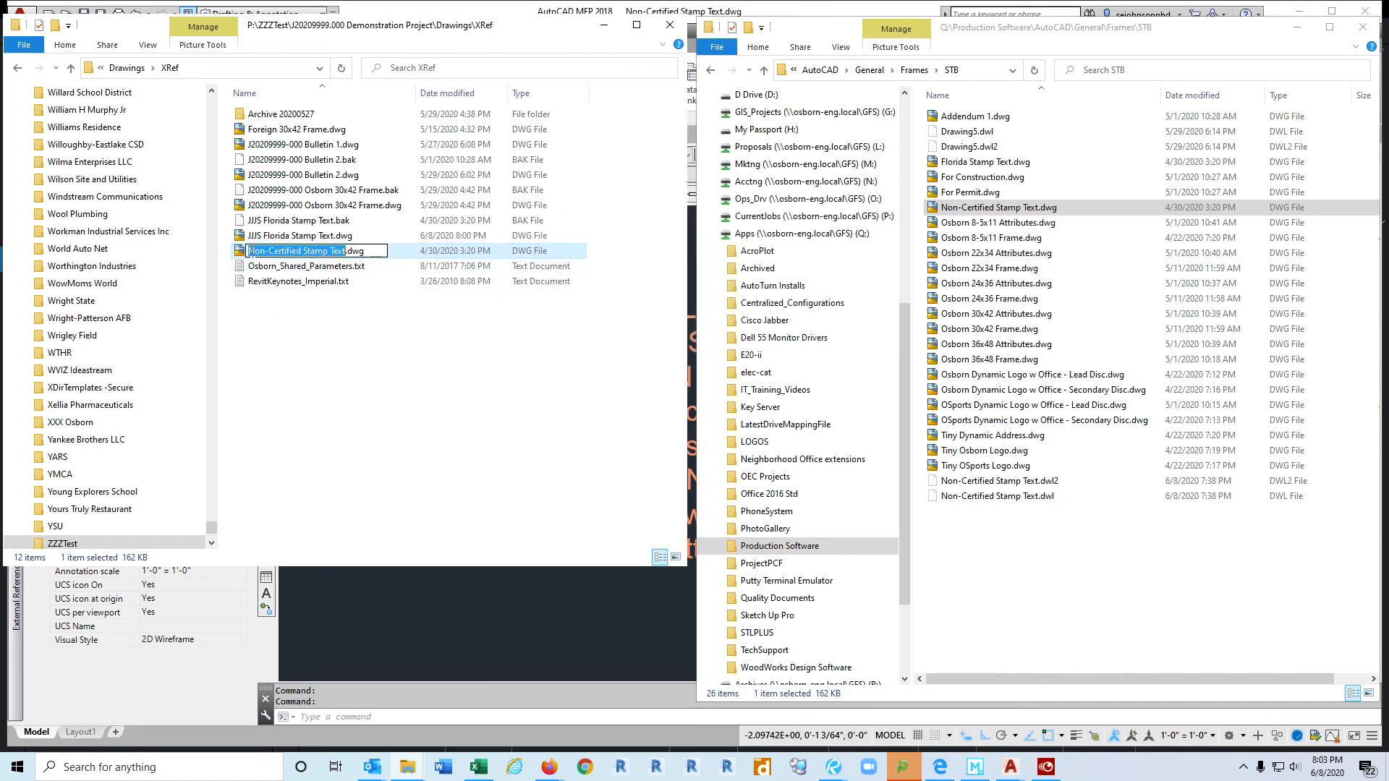
{"action": "left_click", "coordinate": [251, 253]}
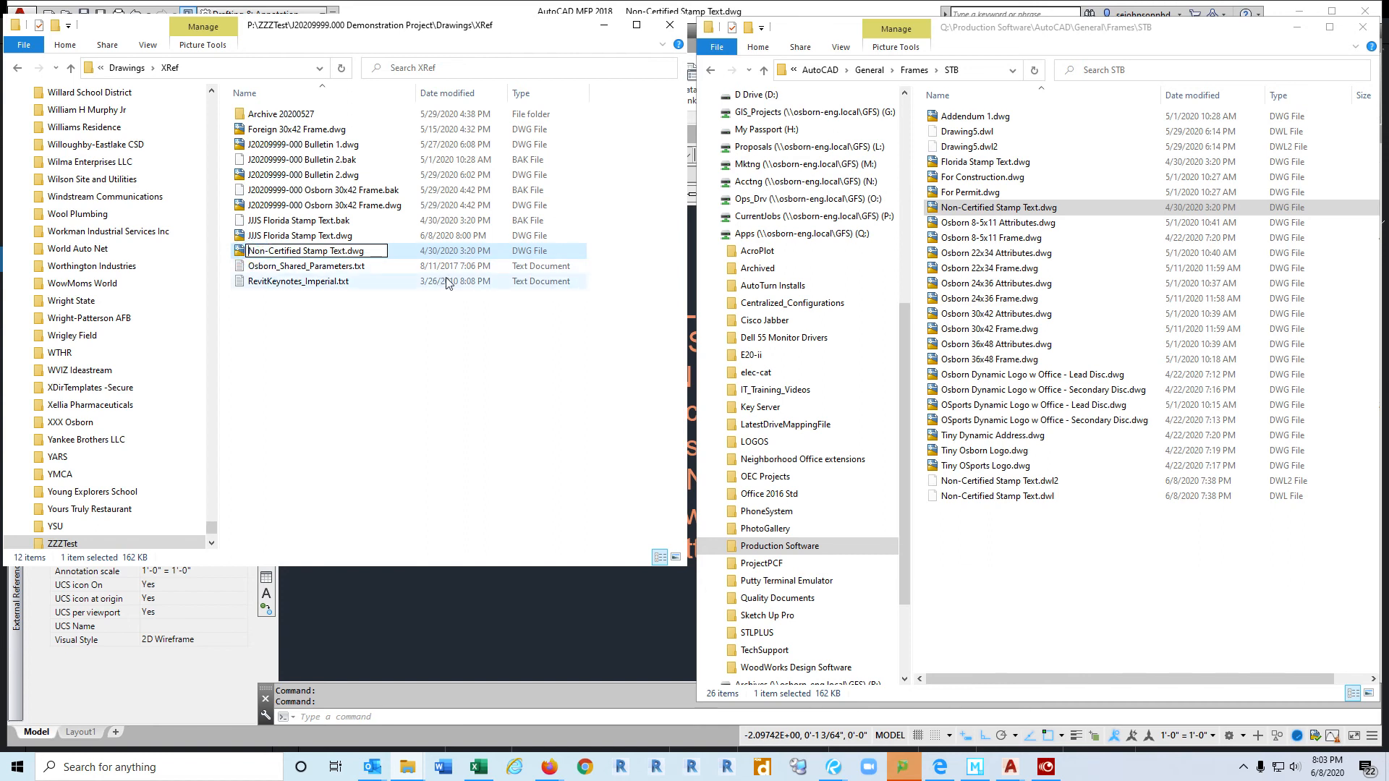
{"action": "type", "text": "JJJS"}
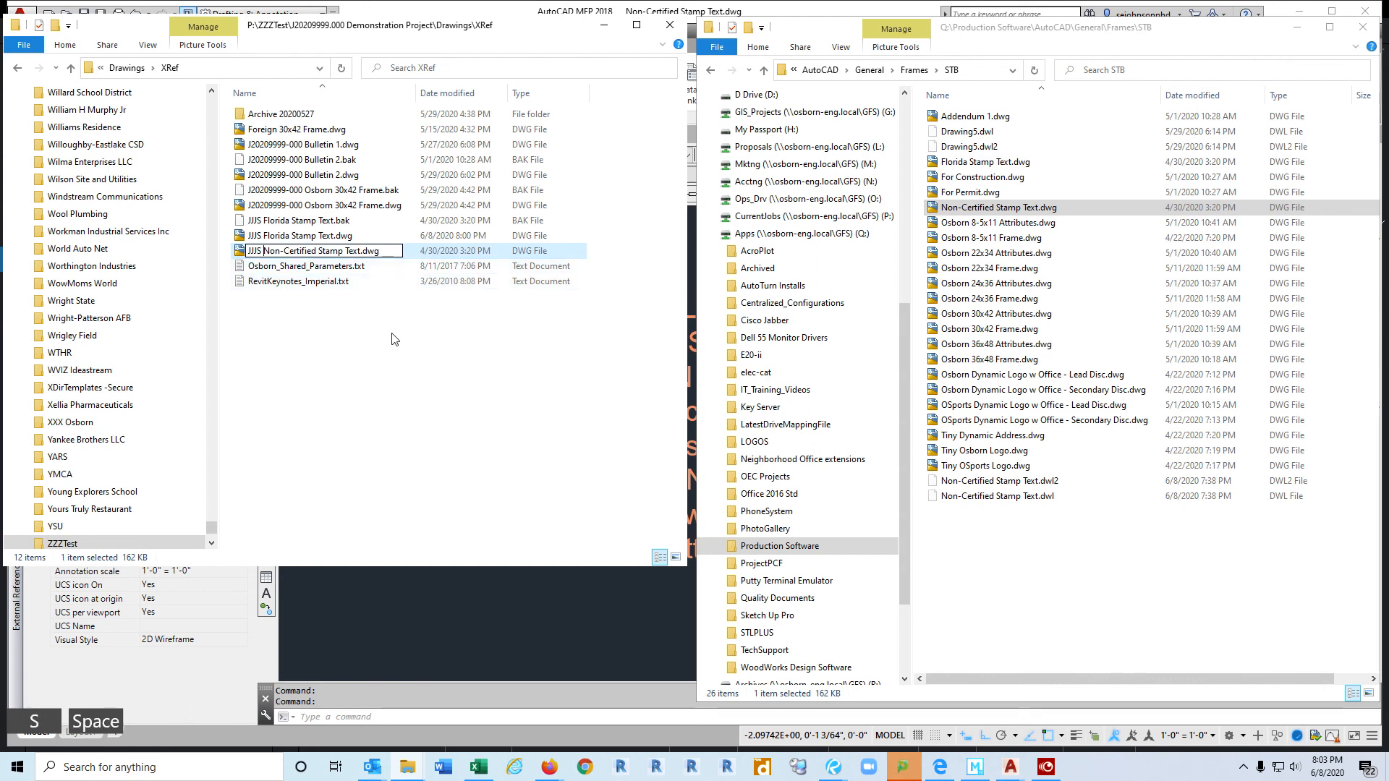
{"action": "left_click", "coordinate": [531, 729]}
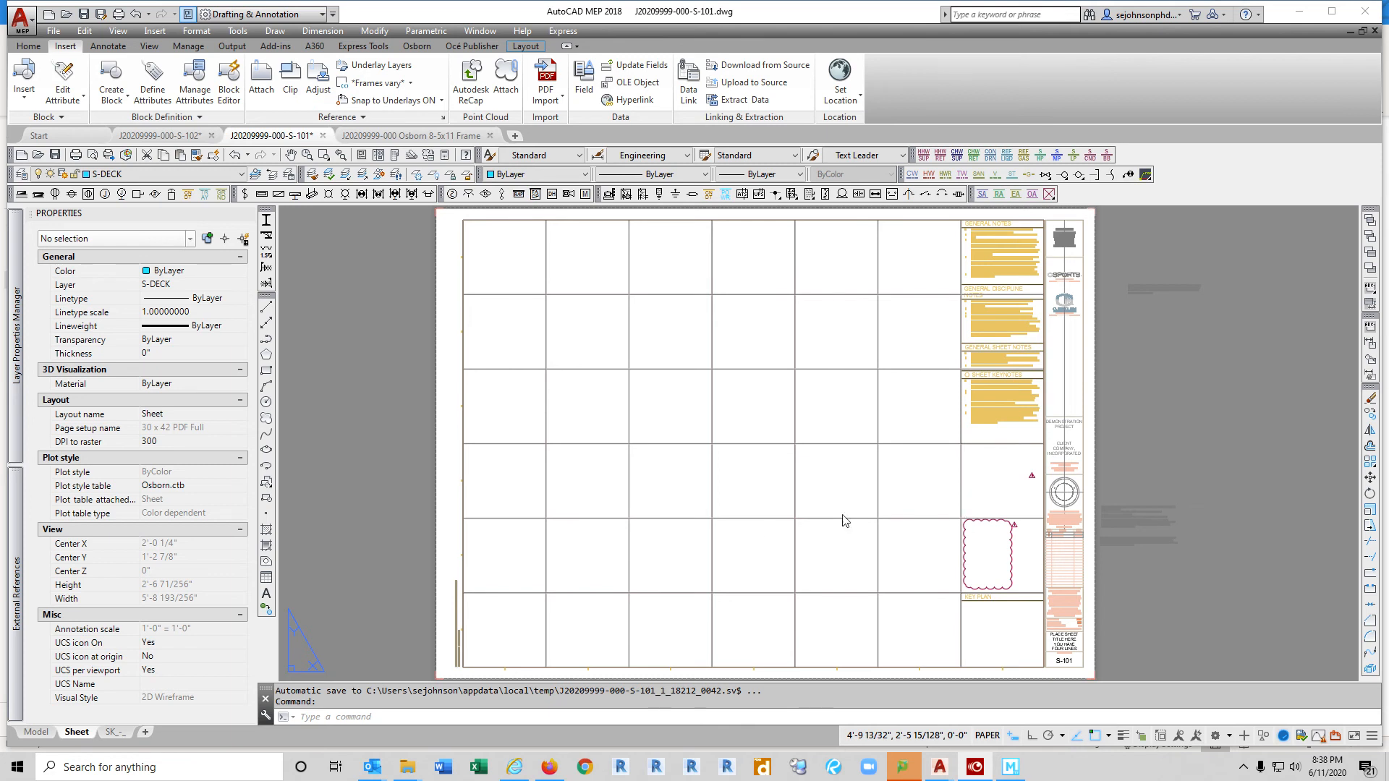
{"action": "mouse_move", "coordinate": [118, 735]}
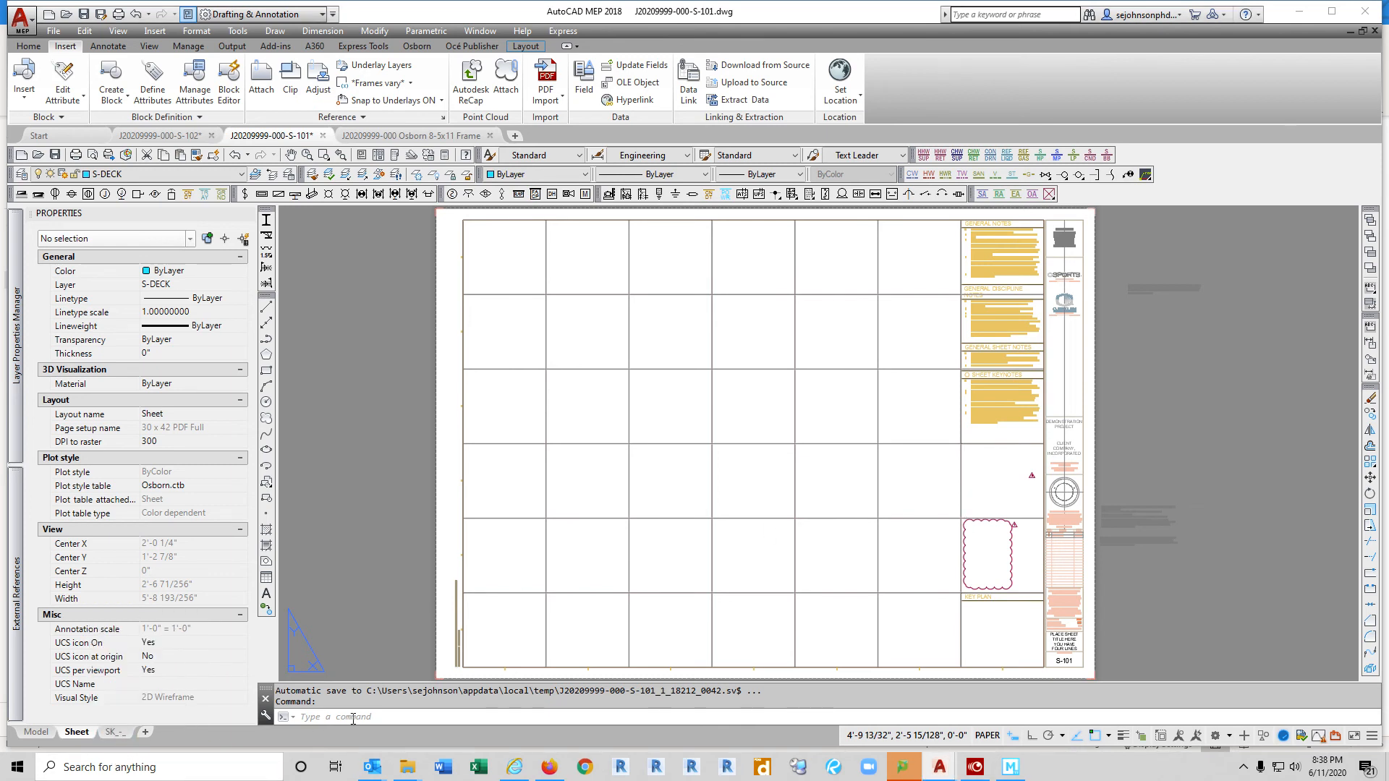
{"action": "left_click", "coordinate": [114, 732]}
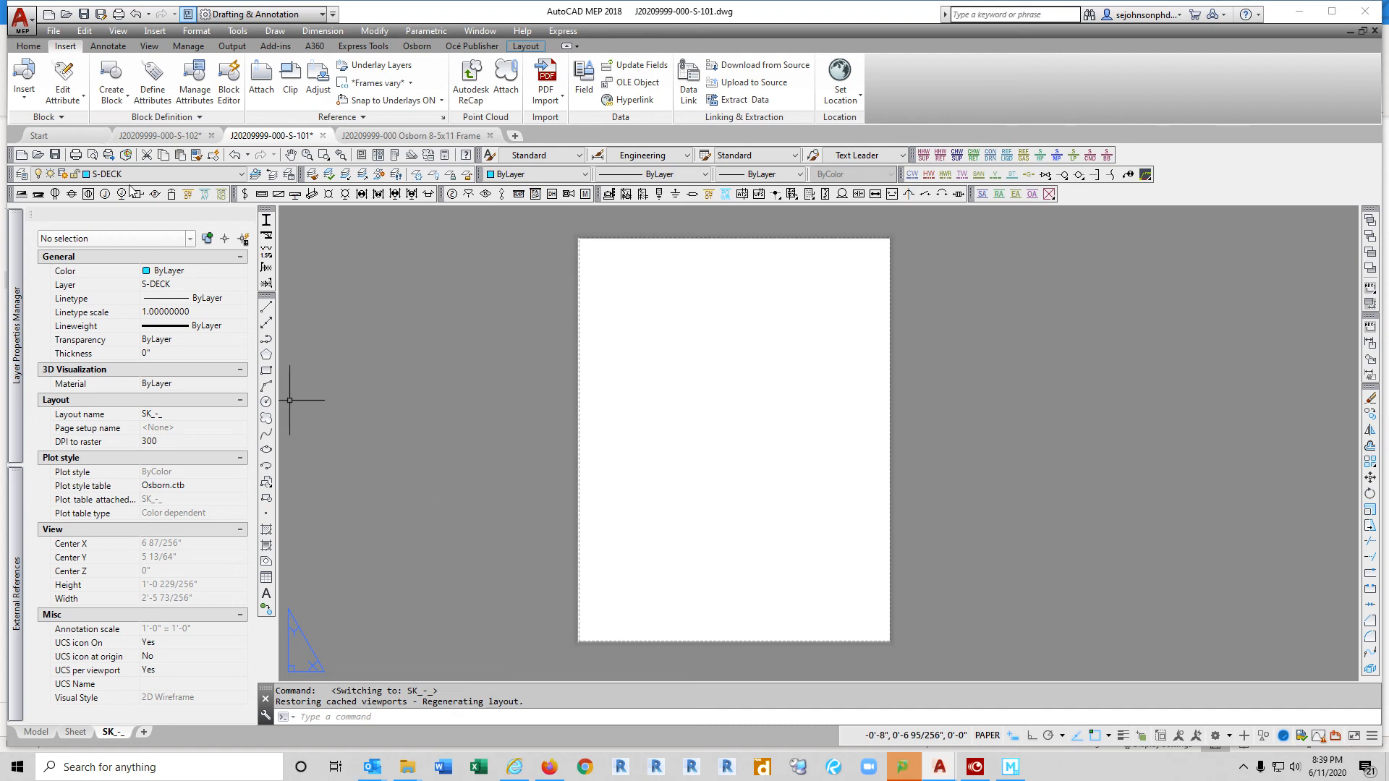
{"action": "left_click", "coordinate": [261, 78]}
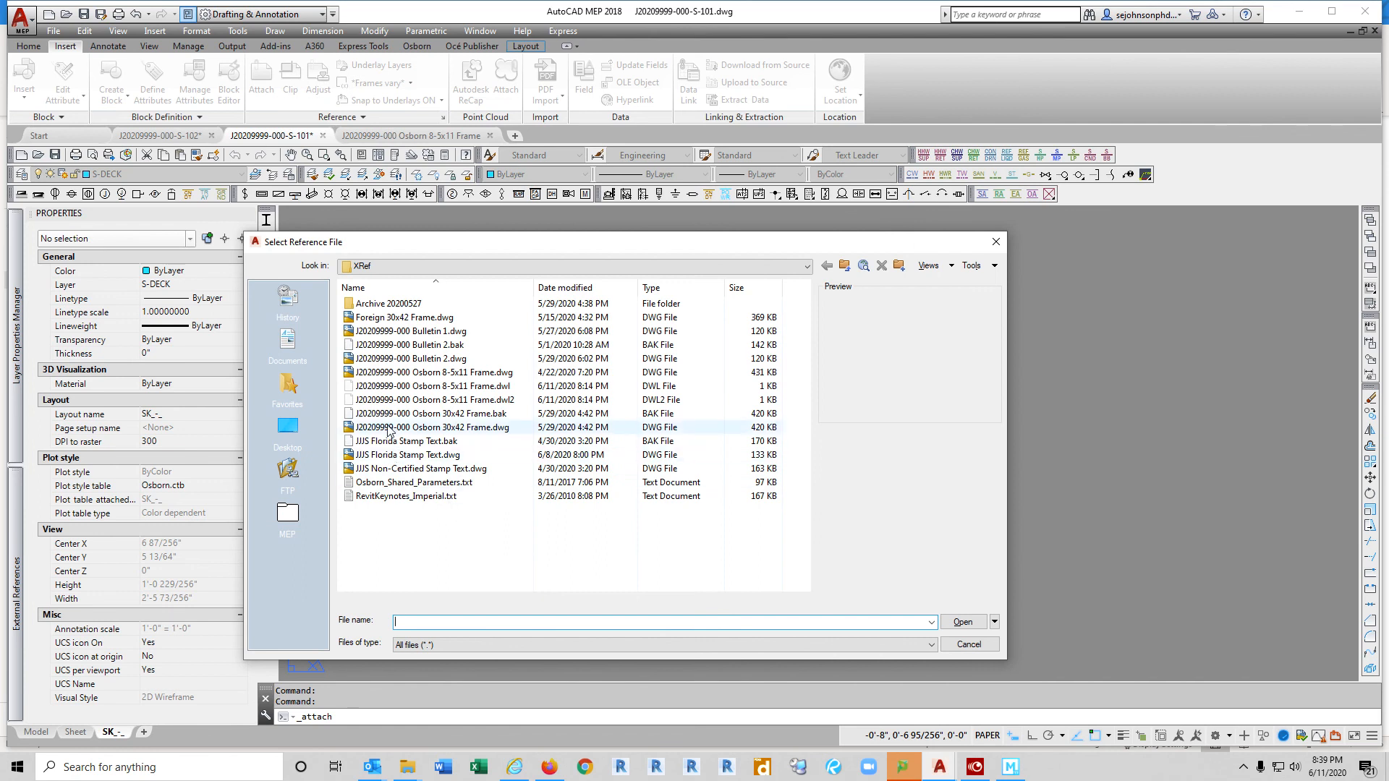
{"action": "left_click", "coordinate": [394, 373]}
{"action": "left_click", "coordinate": [958, 623]}
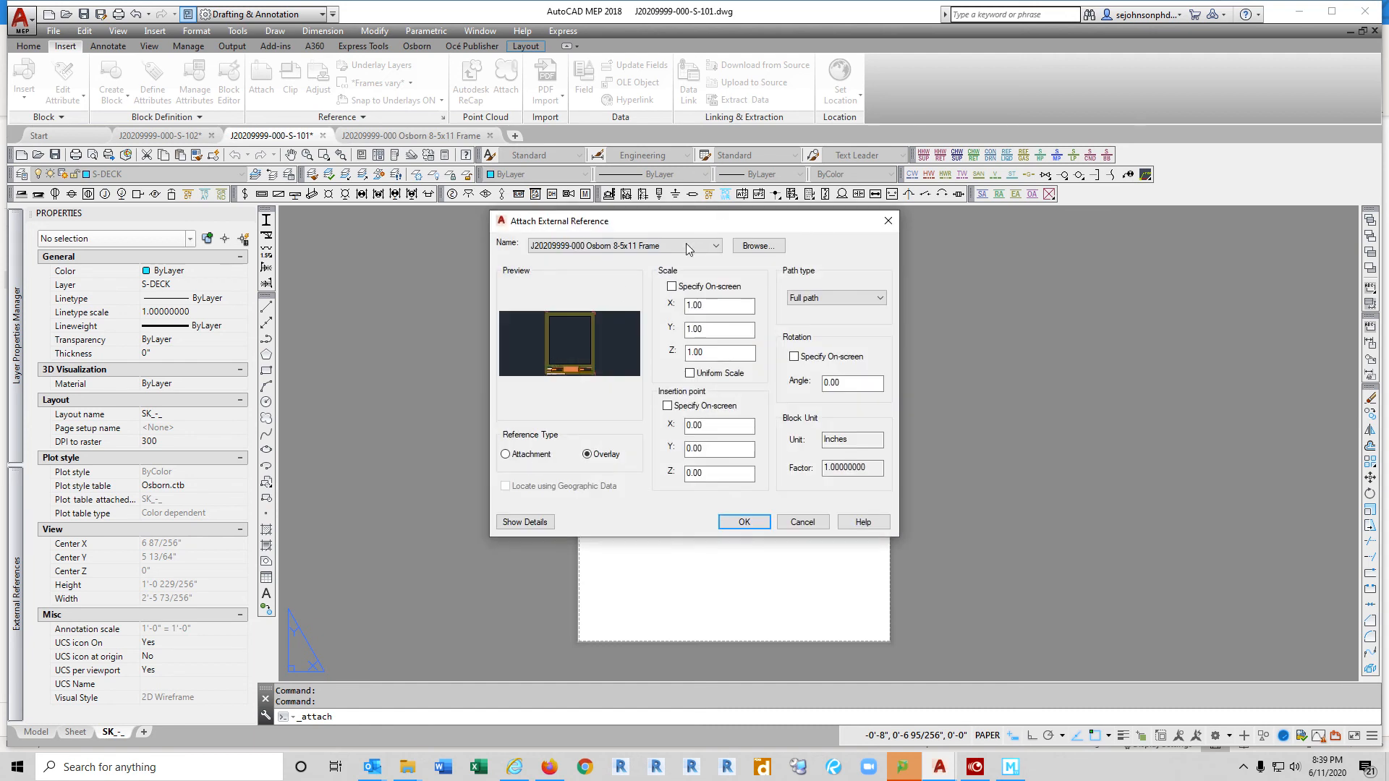
{"action": "left_click", "coordinate": [693, 425]}
{"action": "left_click", "coordinate": [744, 522]}
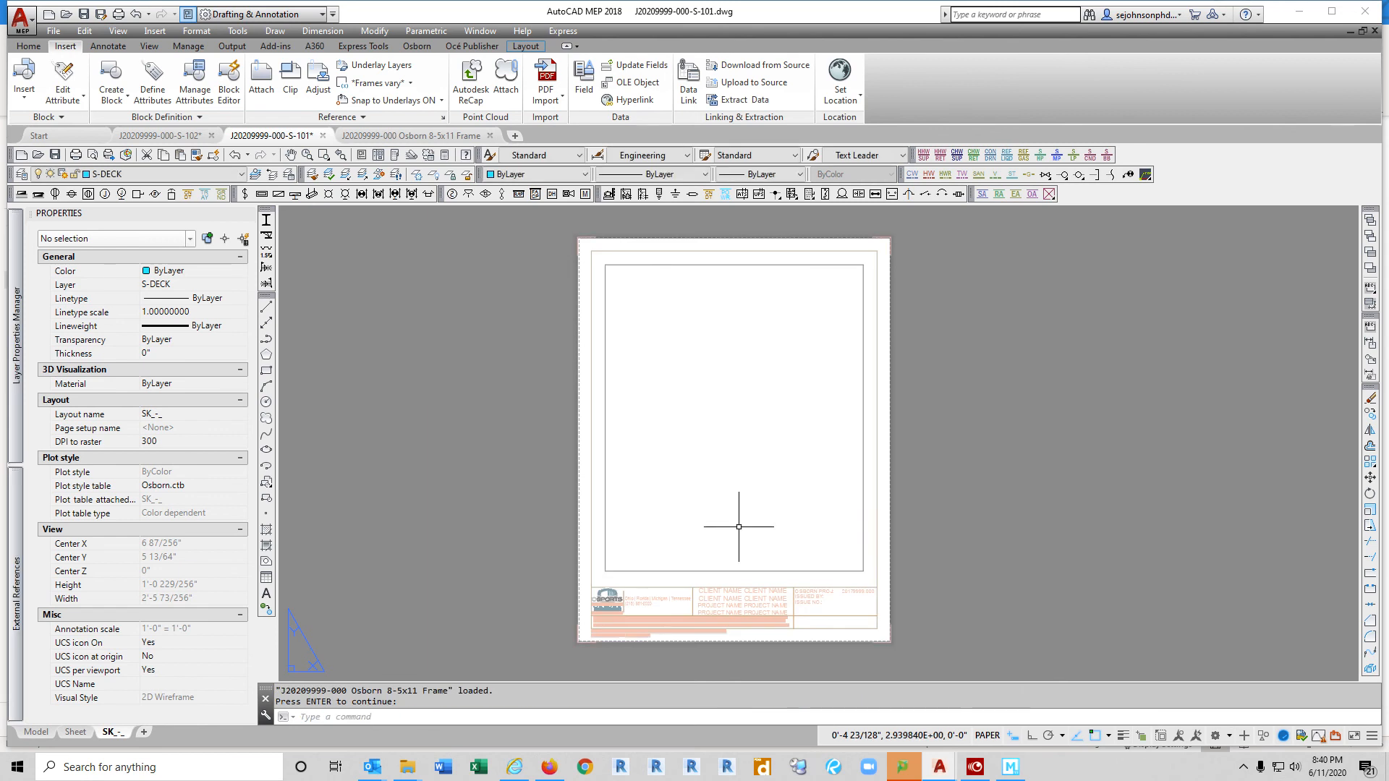
Step: Insert Osborn 8-5x11 Attributes.dwg from the STB folder at 0,0,0, accepting the default attributes, and check the filled title block
{"action": "left_click", "coordinate": [24, 70]}
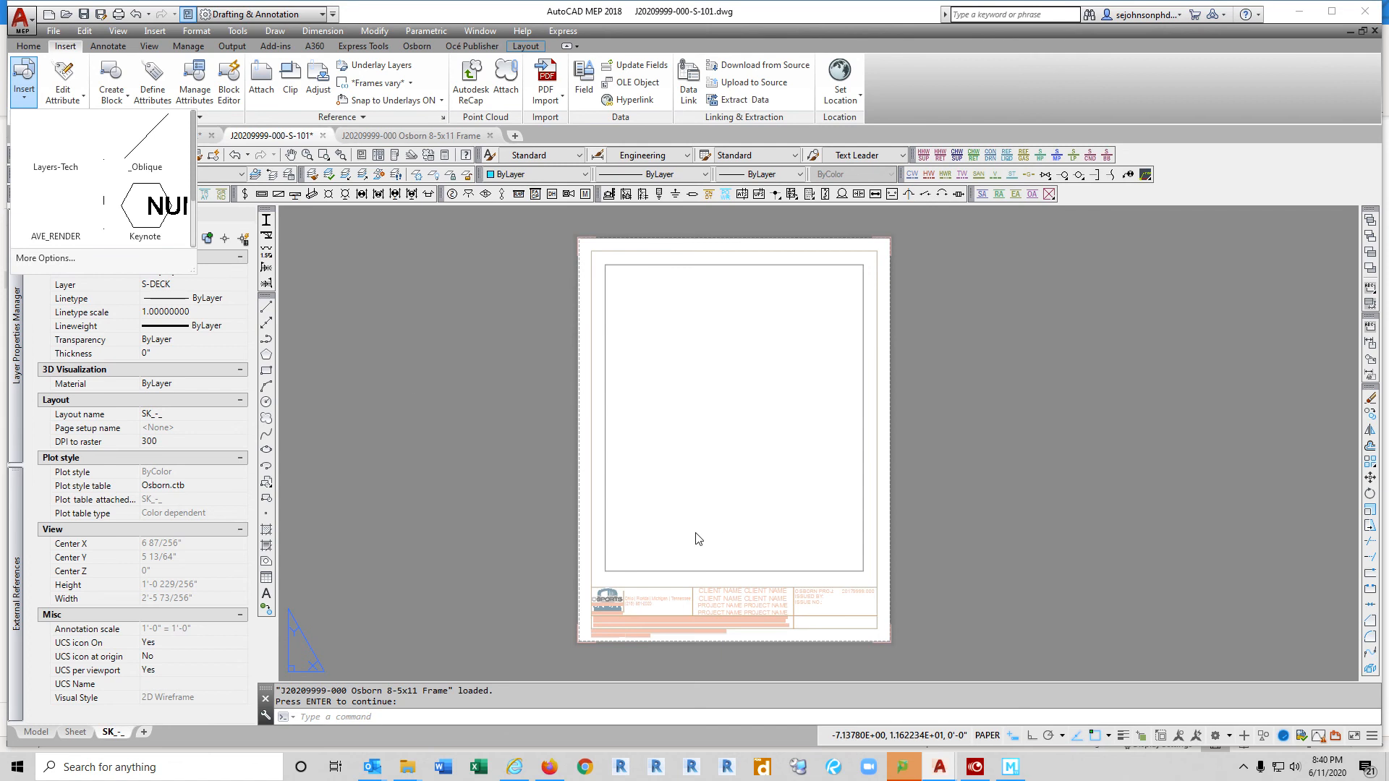
{"action": "left_click", "coordinate": [46, 259]}
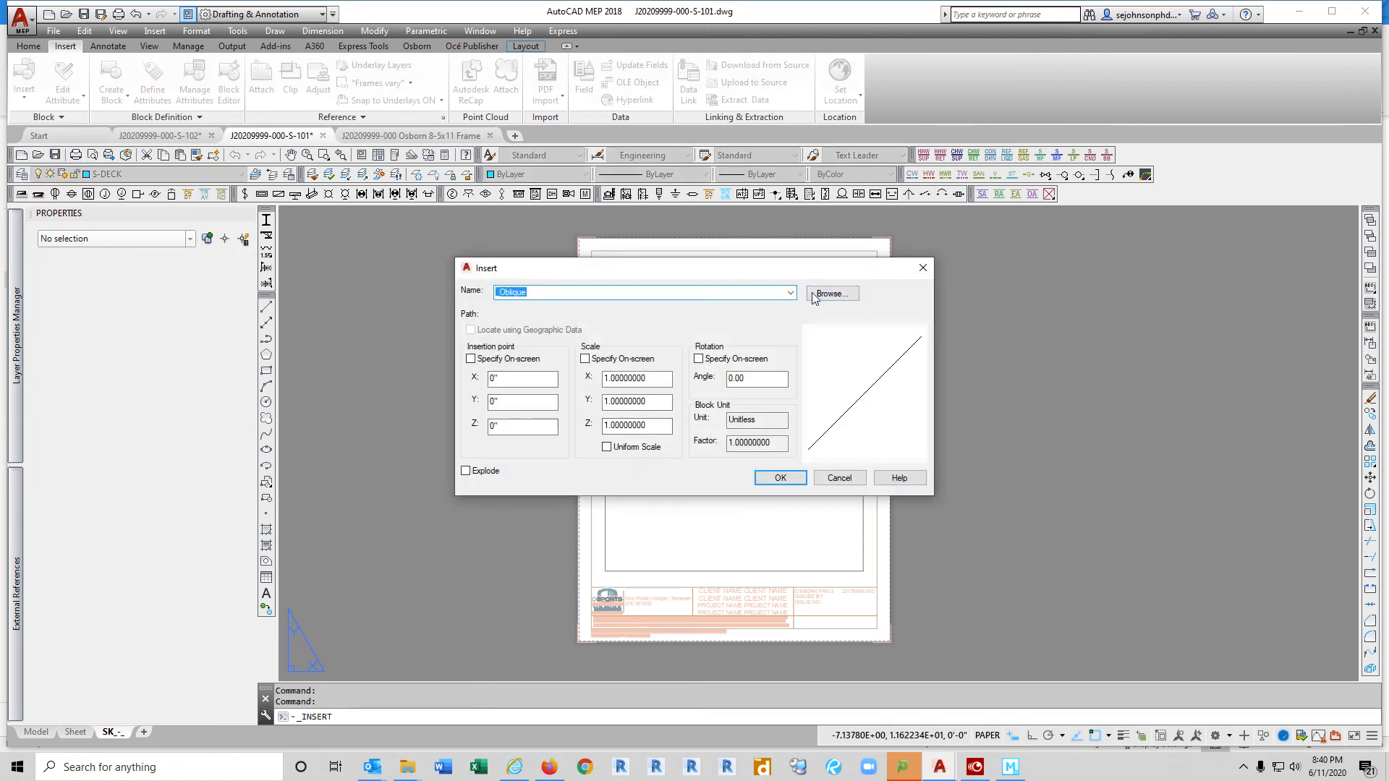
{"action": "left_click", "coordinate": [830, 294]}
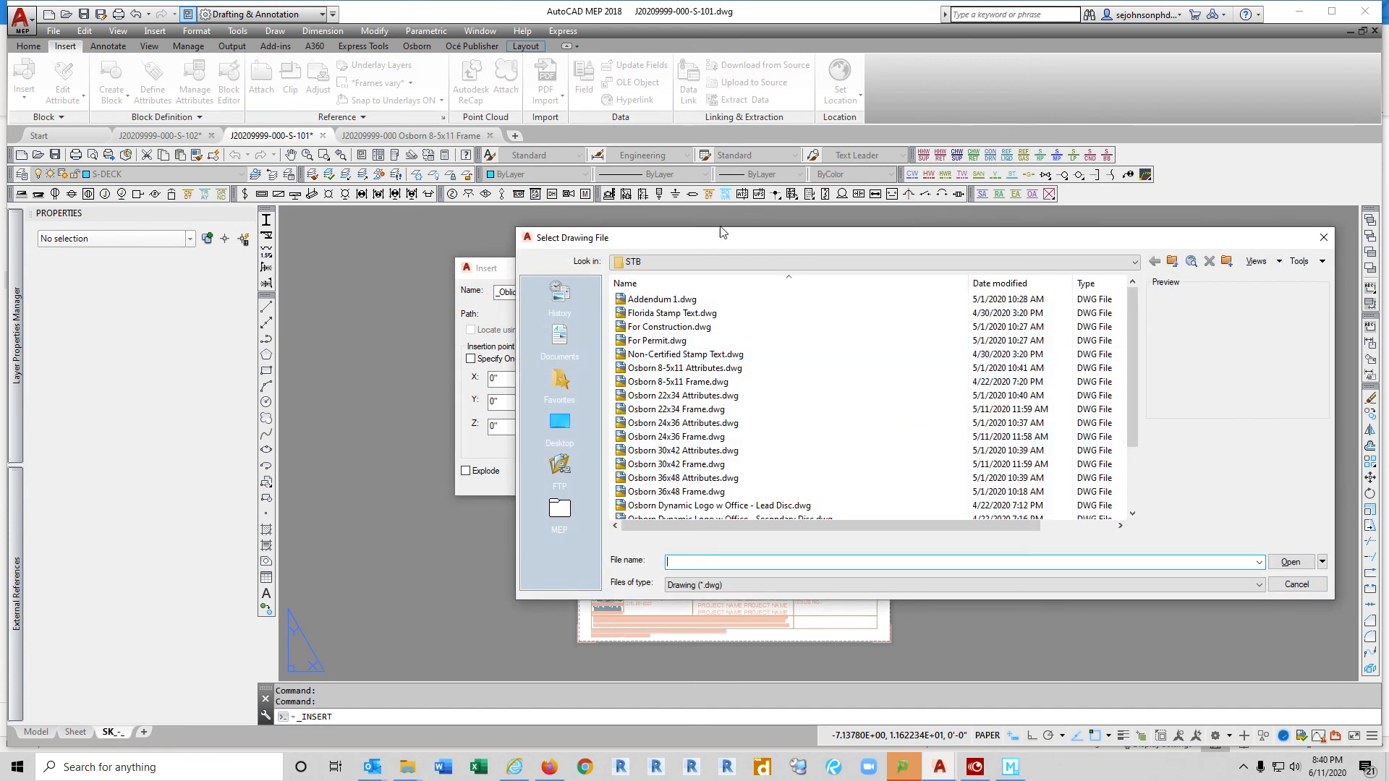
{"action": "left_click", "coordinate": [677, 261]}
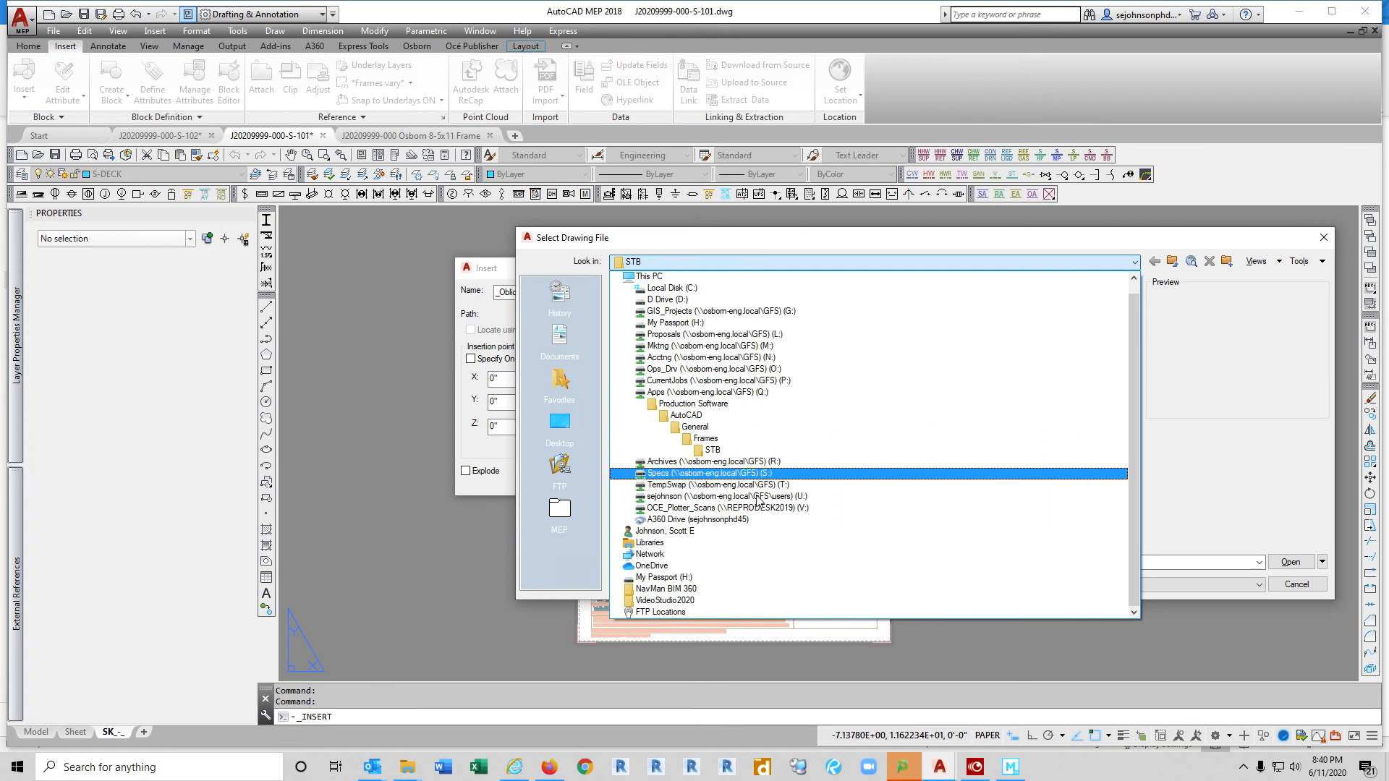
{"action": "left_click", "coordinate": [737, 452]}
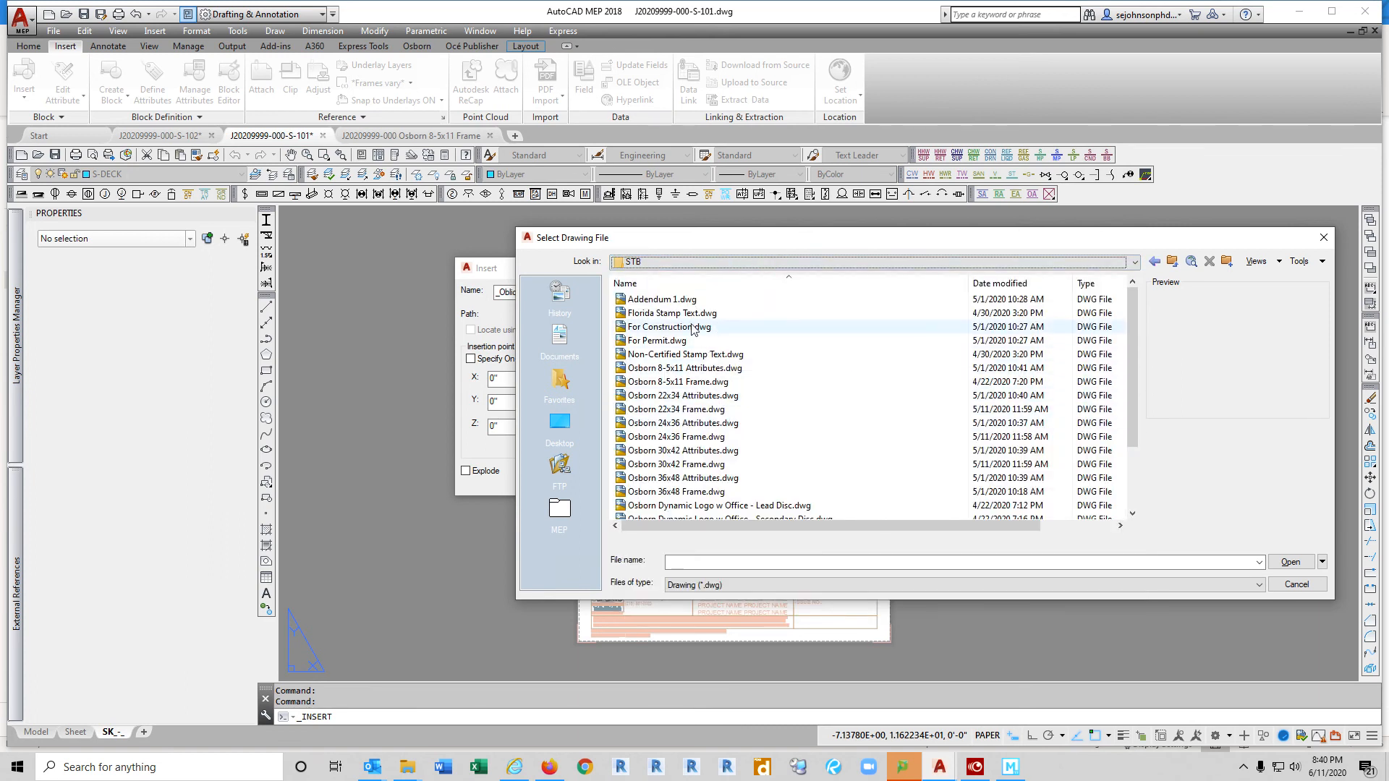
{"action": "left_click", "coordinate": [687, 370]}
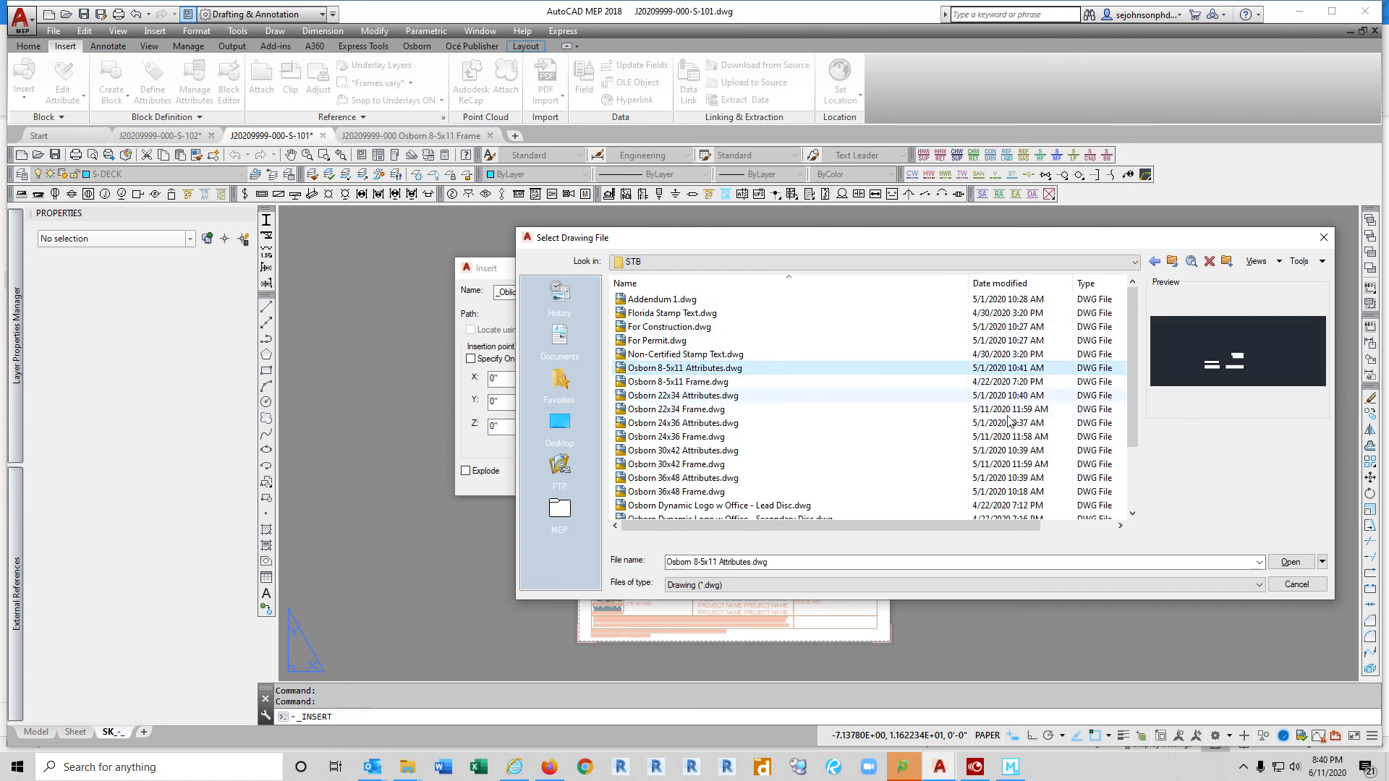
{"action": "left_click", "coordinate": [1286, 564]}
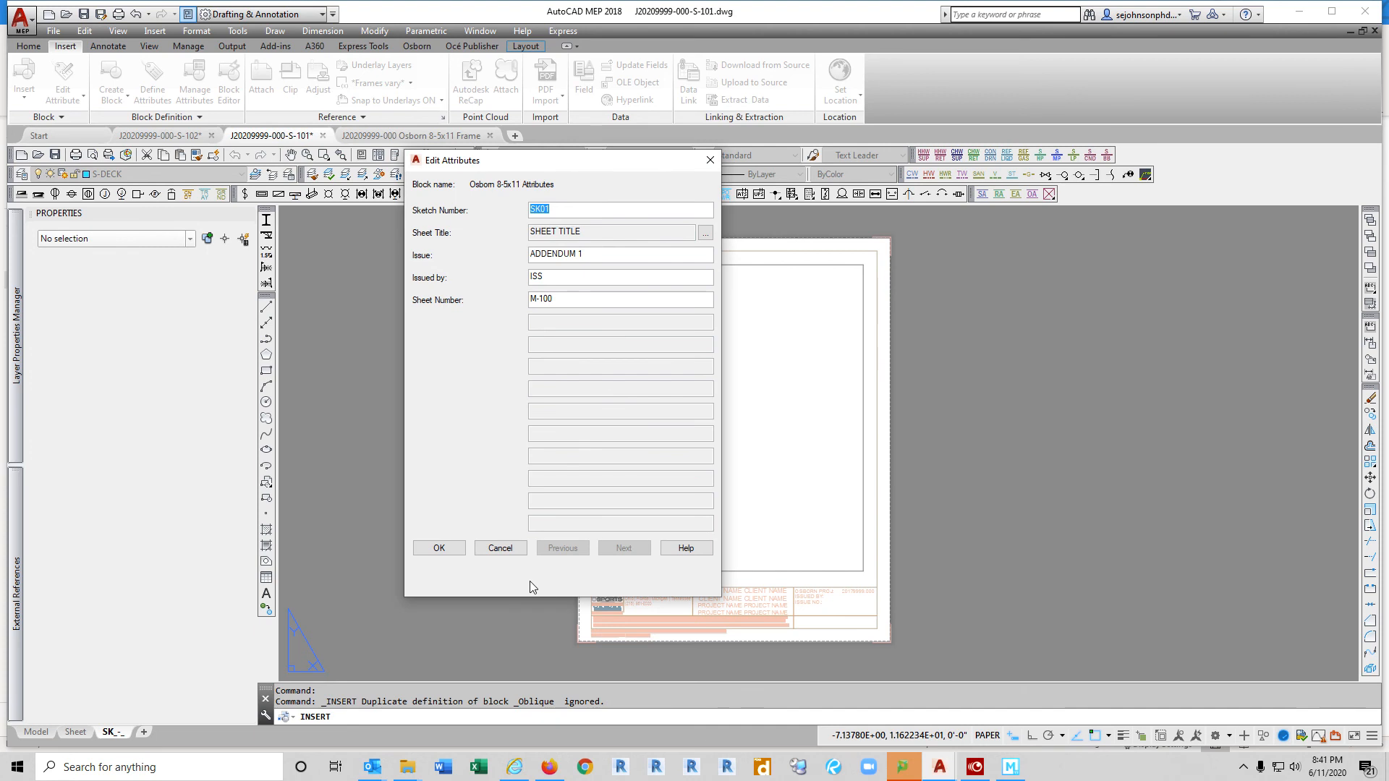
{"action": "left_click", "coordinate": [449, 548]}
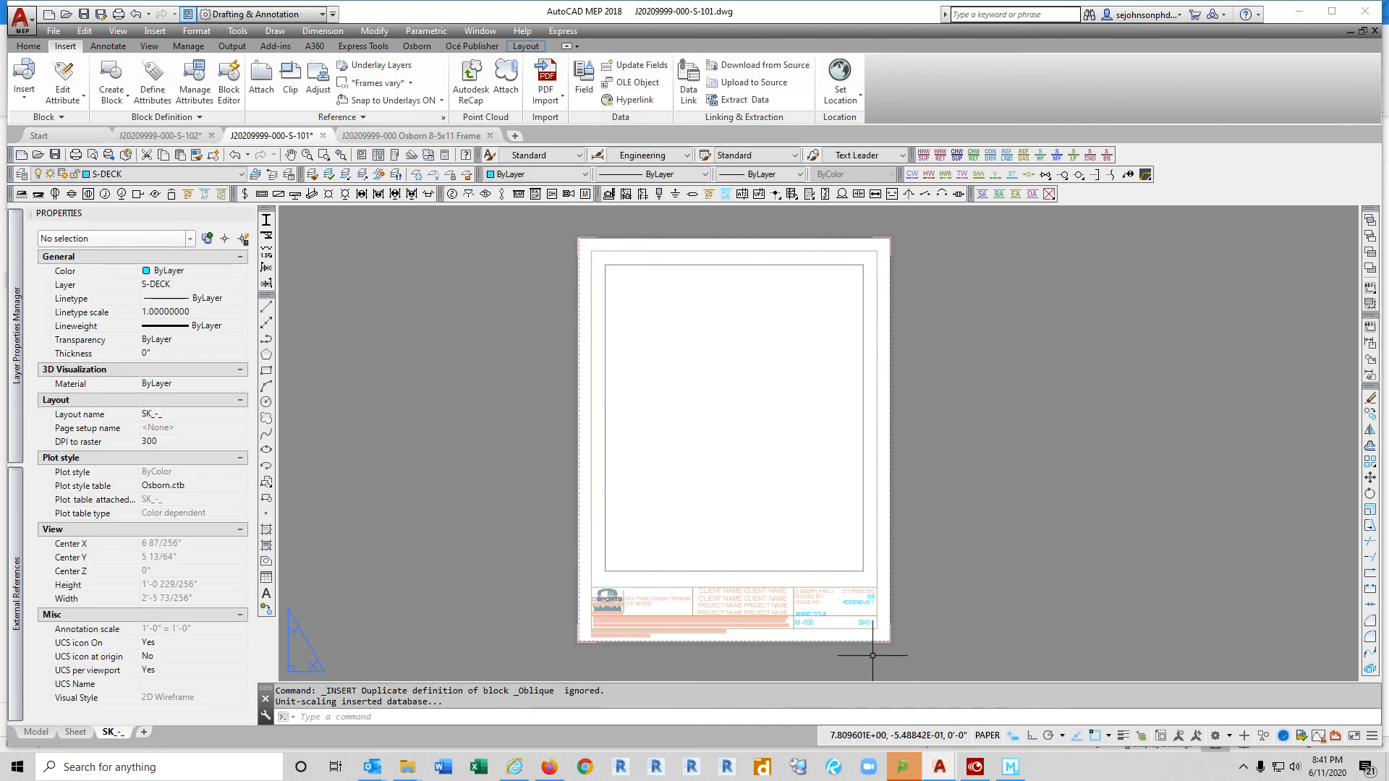
{"action": "scroll", "coordinate": [868, 648], "scroll_direction": "up", "scroll_amount": 4}
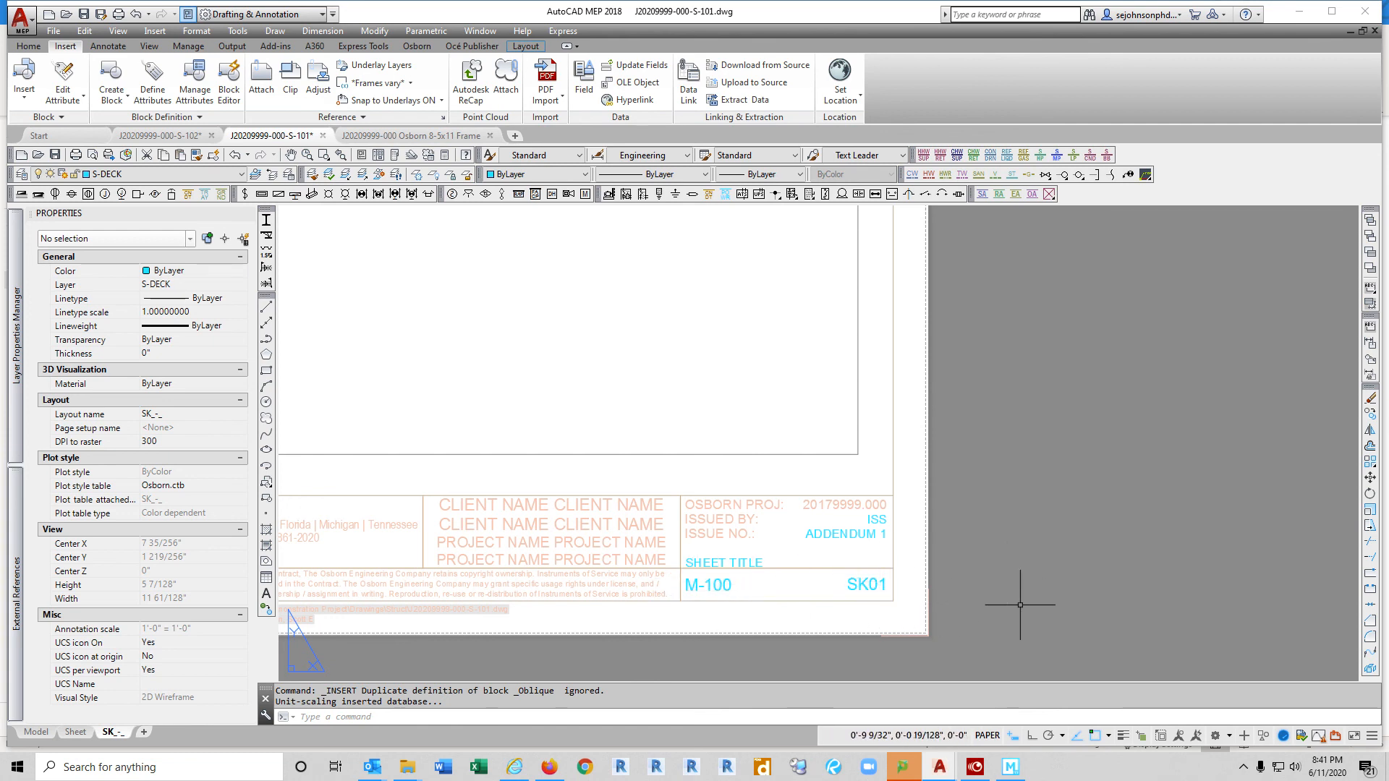
{"action": "scroll", "coordinate": [1021, 615], "scroll_direction": "down", "scroll_amount": 3}
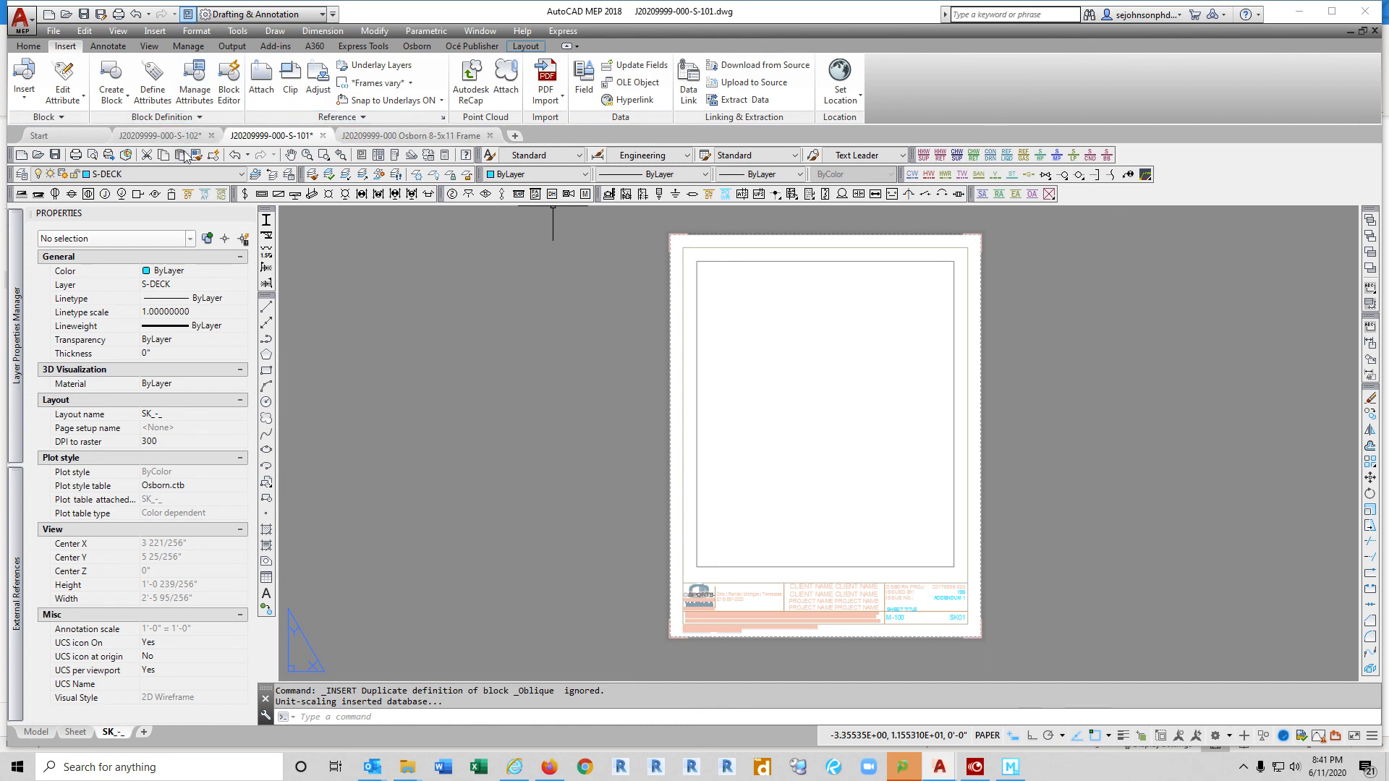
Step: Create a single rectangular viewport inside the frame on the SK_-_ layout, about 5.8 inches wide by 7.2 inches high
{"action": "left_click", "coordinate": [118, 30]}
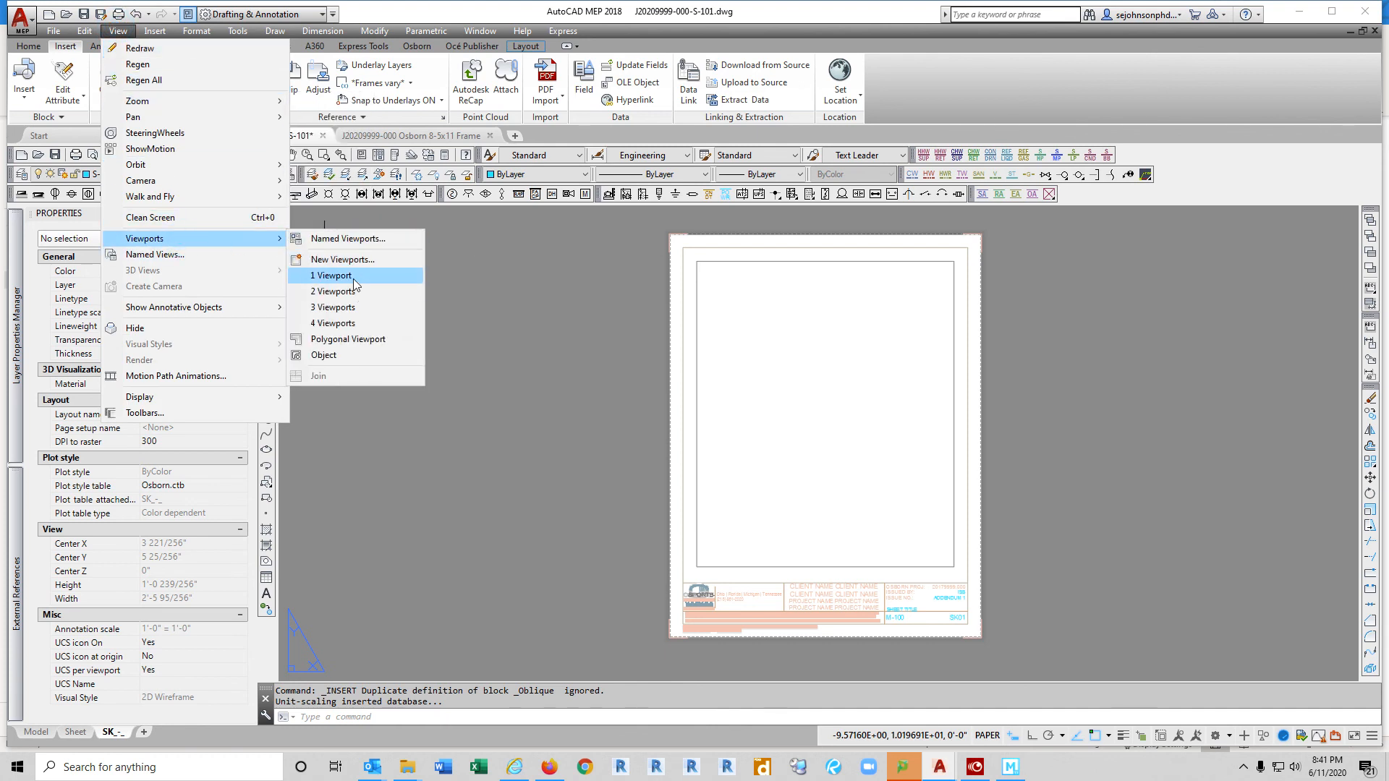
{"action": "left_click", "coordinate": [355, 284]}
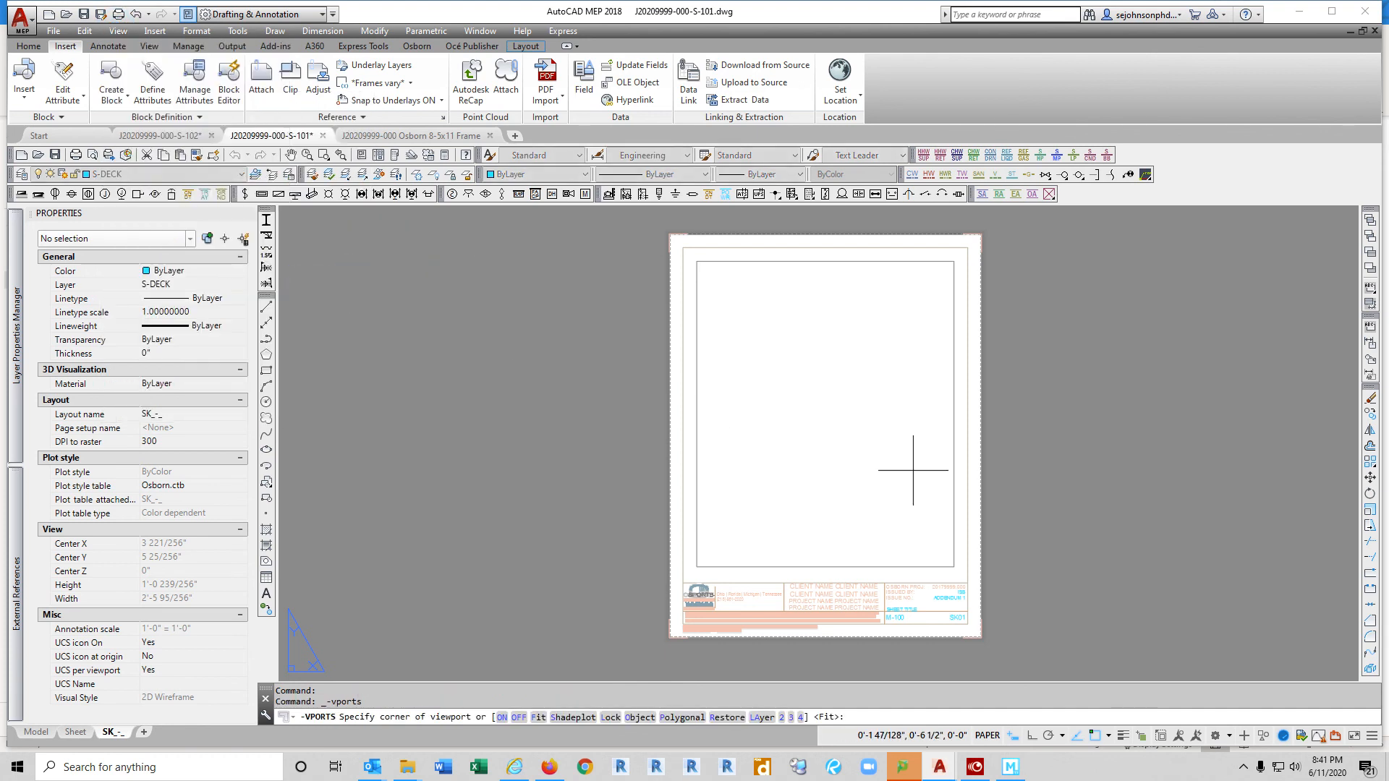
{"action": "left_click", "coordinate": [718, 282]}
{"action": "left_click", "coordinate": [932, 547]}
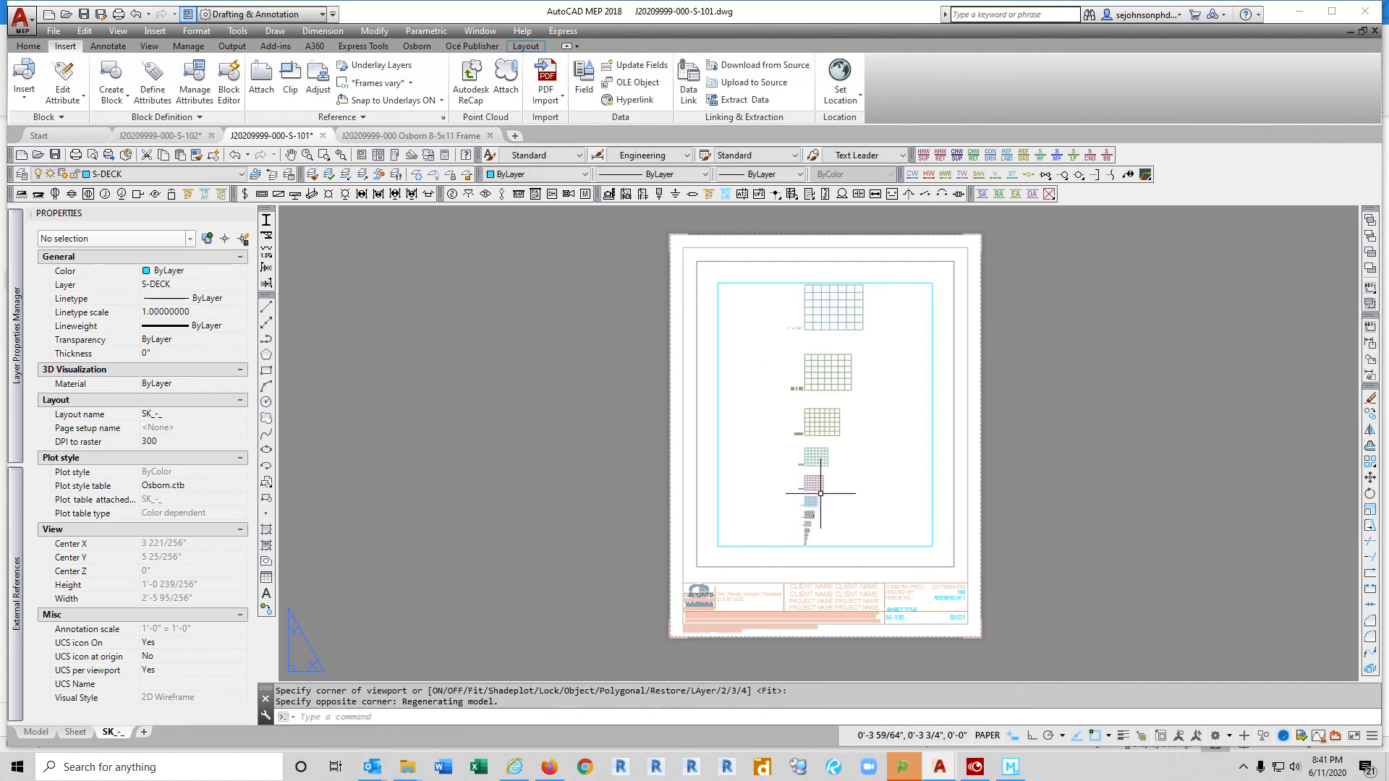
Step: Frame the revision cloud and its triangle marker in the new viewport's model view, and return to paper space
{"action": "middle_click", "coordinate": [894, 486]}
{"action": "middle_click", "coordinate": [893, 487]}
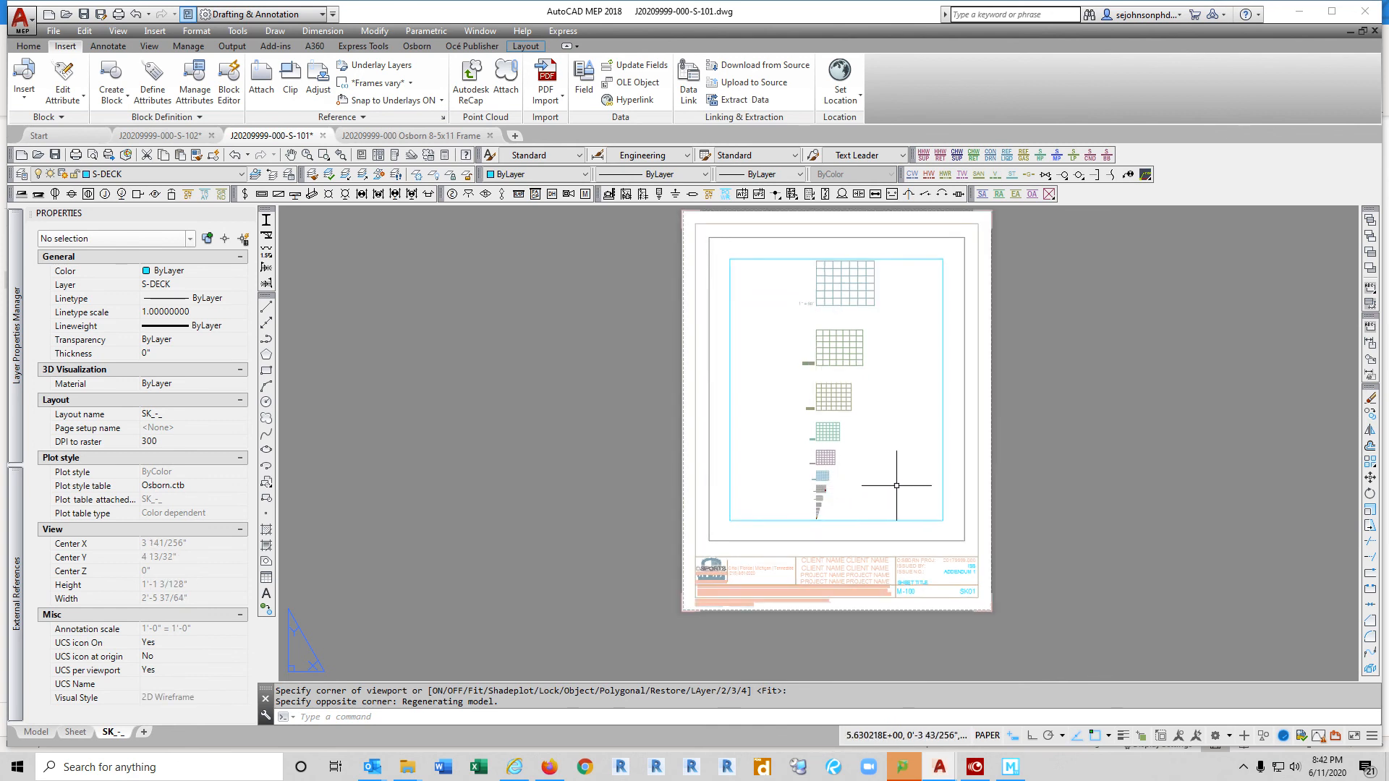
{"action": "double_click", "coordinate": [895, 484]}
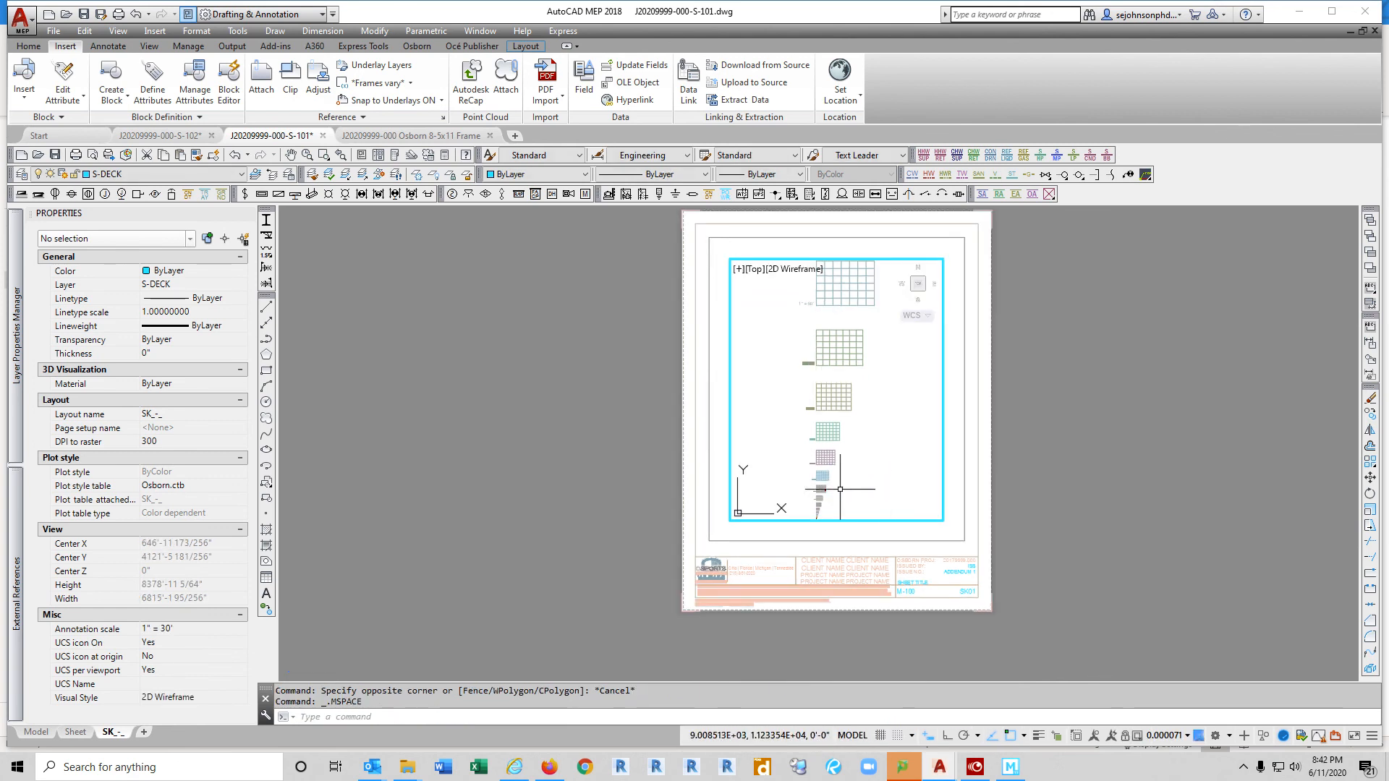
{"action": "scroll", "coordinate": [818, 487], "scroll_direction": "up", "scroll_amount": 8}
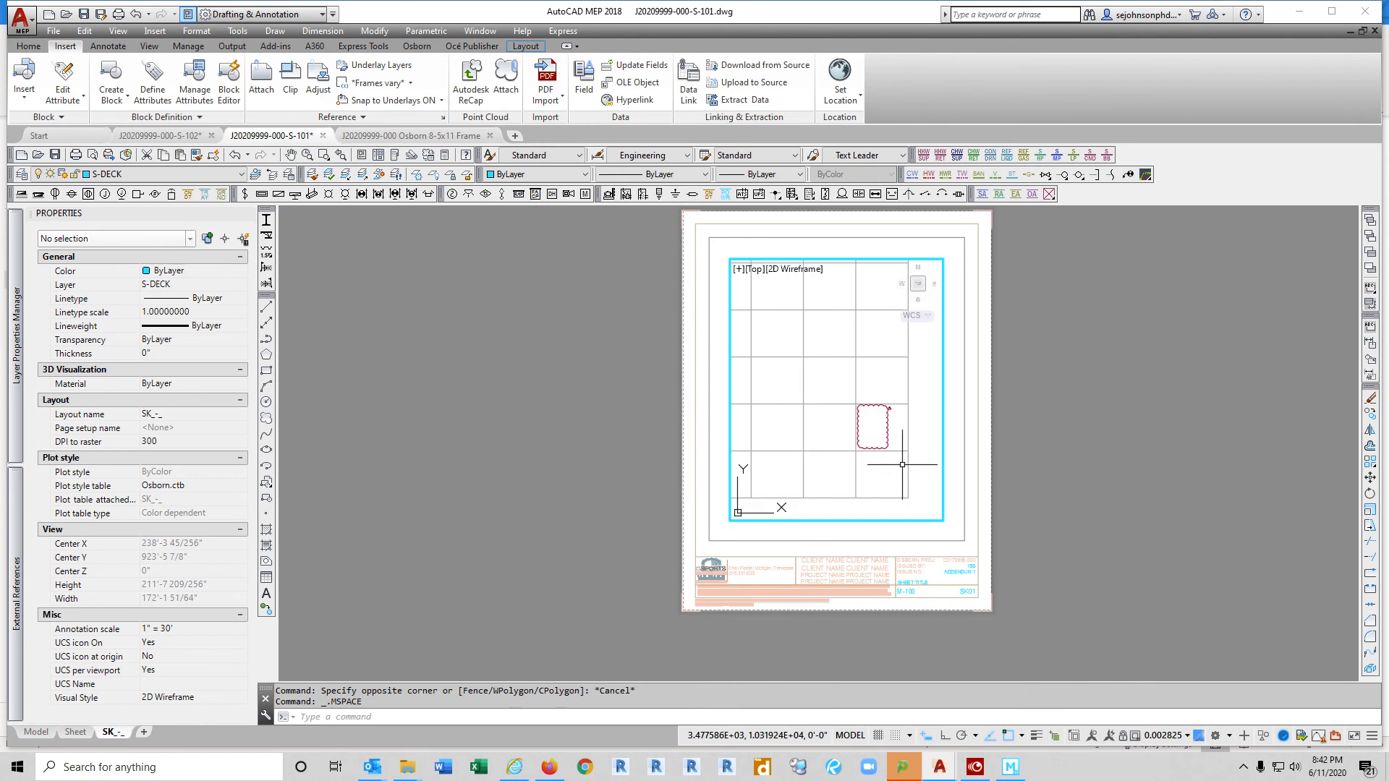
{"action": "scroll", "coordinate": [810, 466], "scroll_direction": "up", "scroll_amount": 2}
{"action": "scroll", "coordinate": [801, 471], "scroll_direction": "up", "scroll_amount": 2}
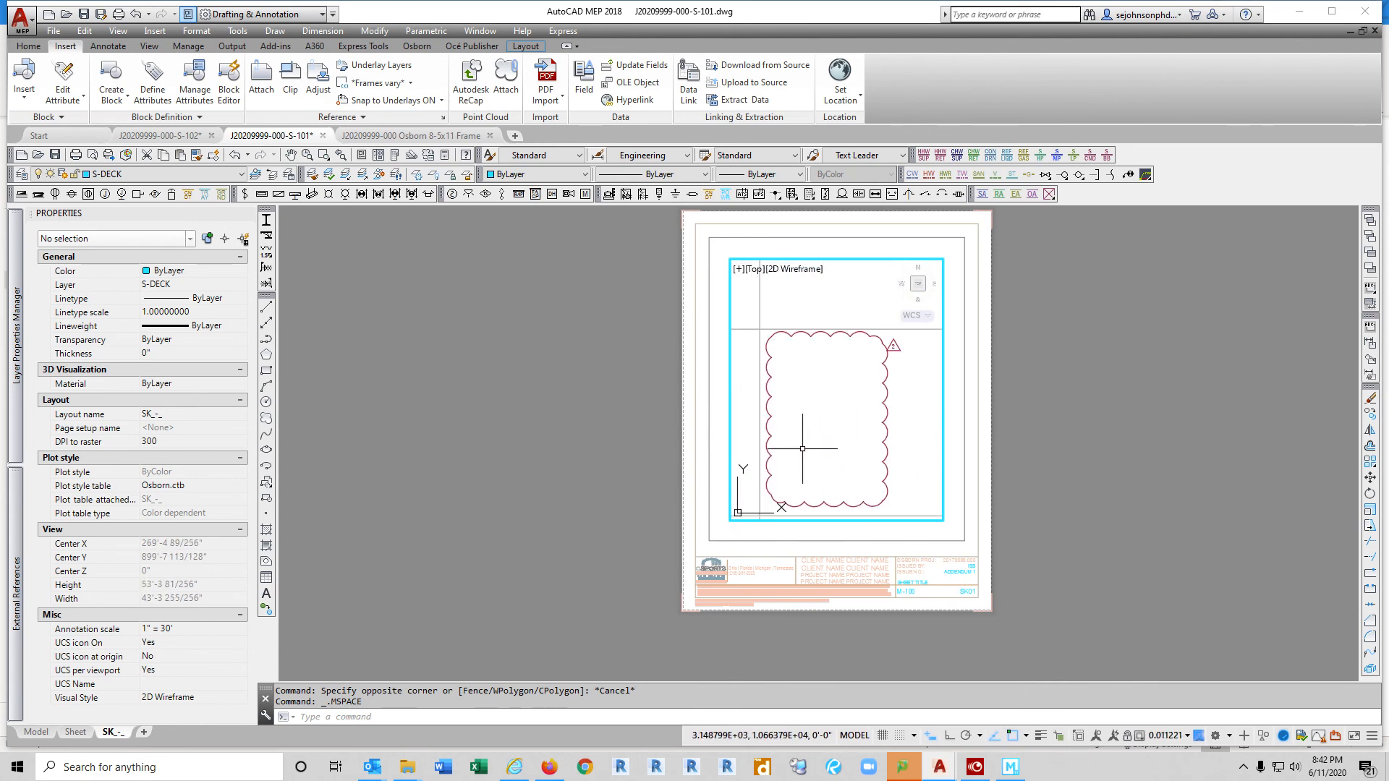
{"action": "scroll", "coordinate": [785, 507], "scroll_direction": "up", "scroll_amount": 2}
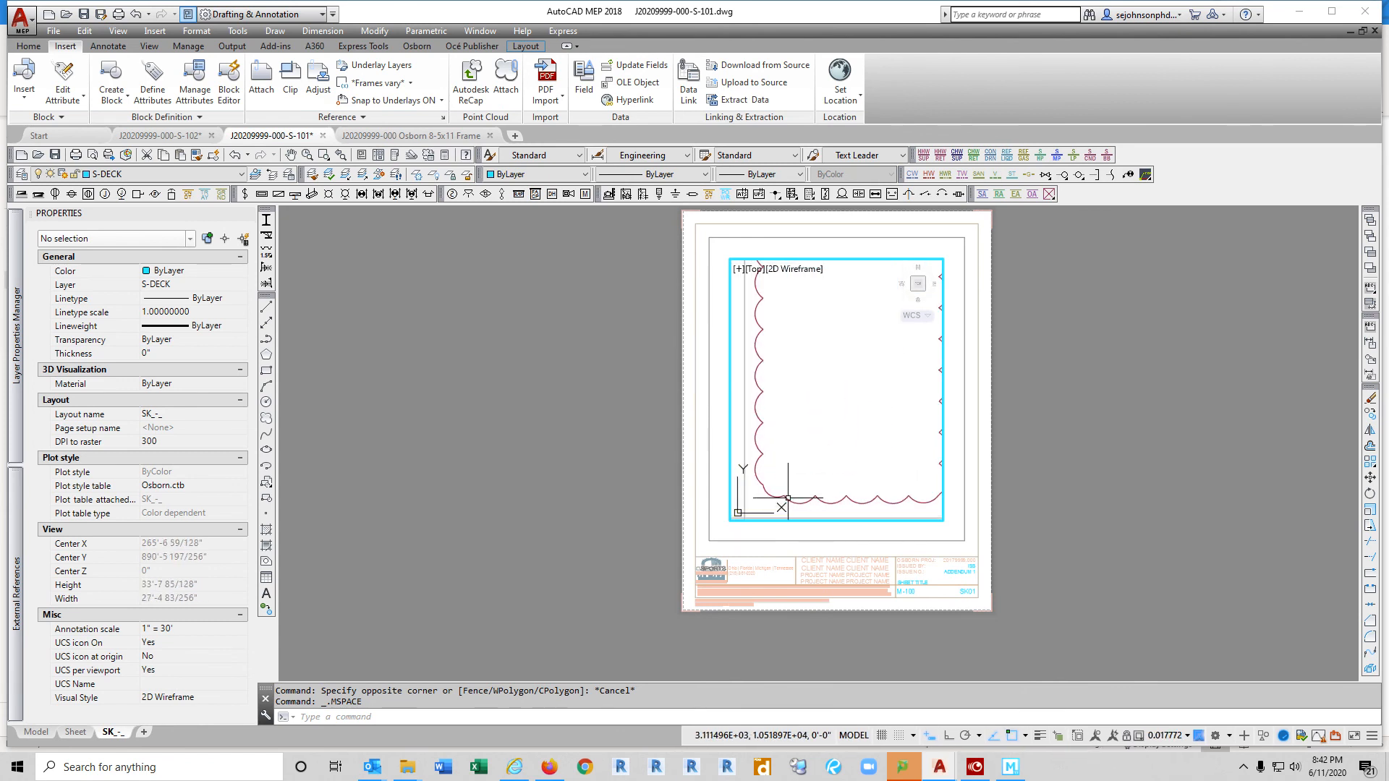
{"action": "scroll", "coordinate": [788, 497], "scroll_direction": "down", "scroll_amount": 2}
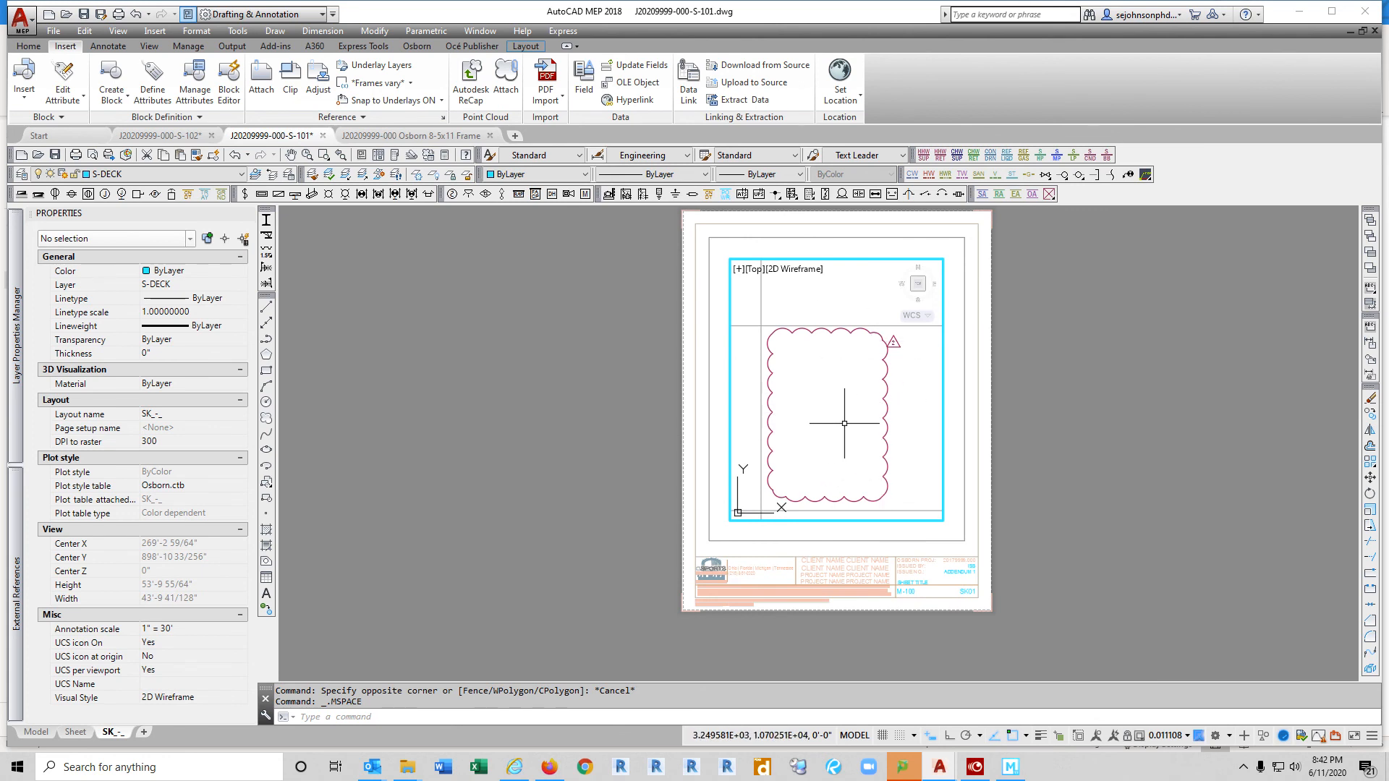
{"action": "double_click", "coordinate": [1078, 467]}
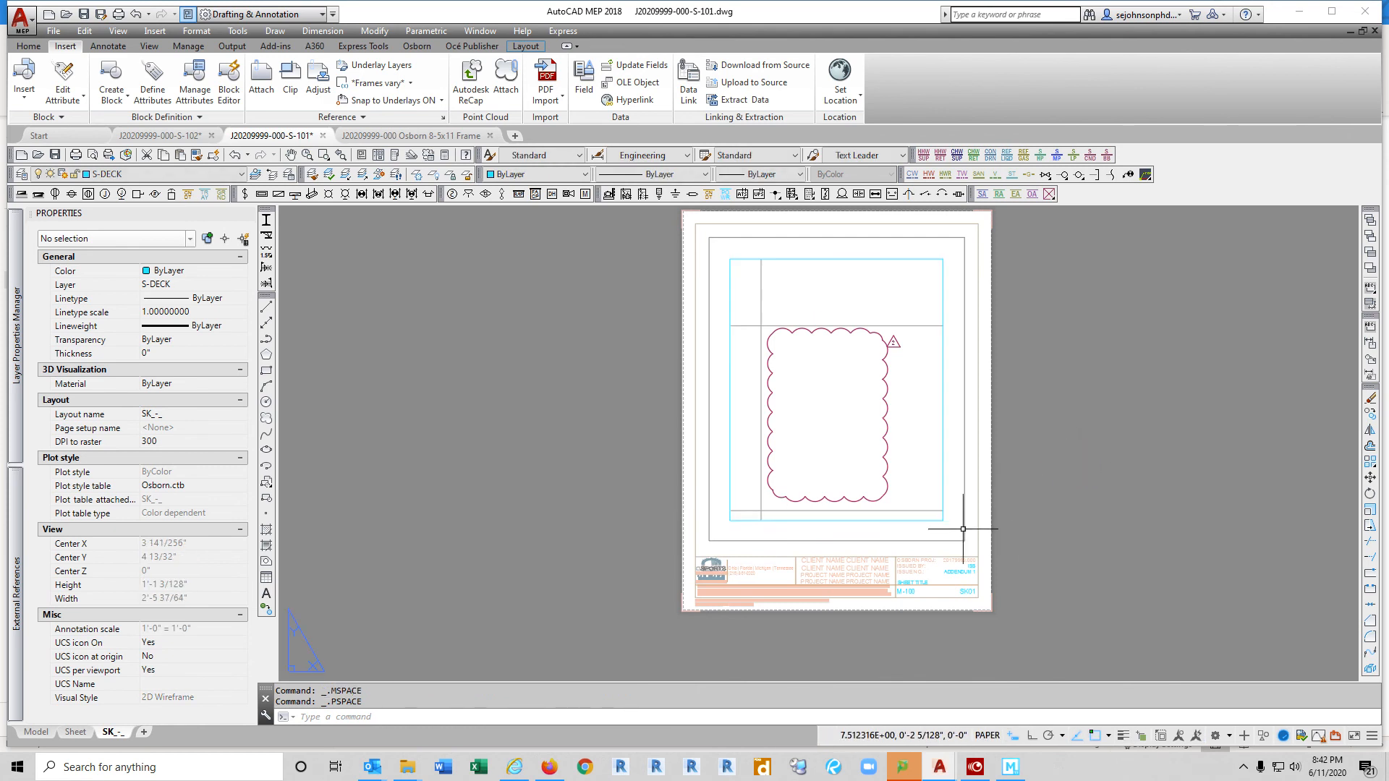
Step: Set the viewport's standard scale to 1/8" = 1'-0"
{"action": "left_click", "coordinate": [943, 482]}
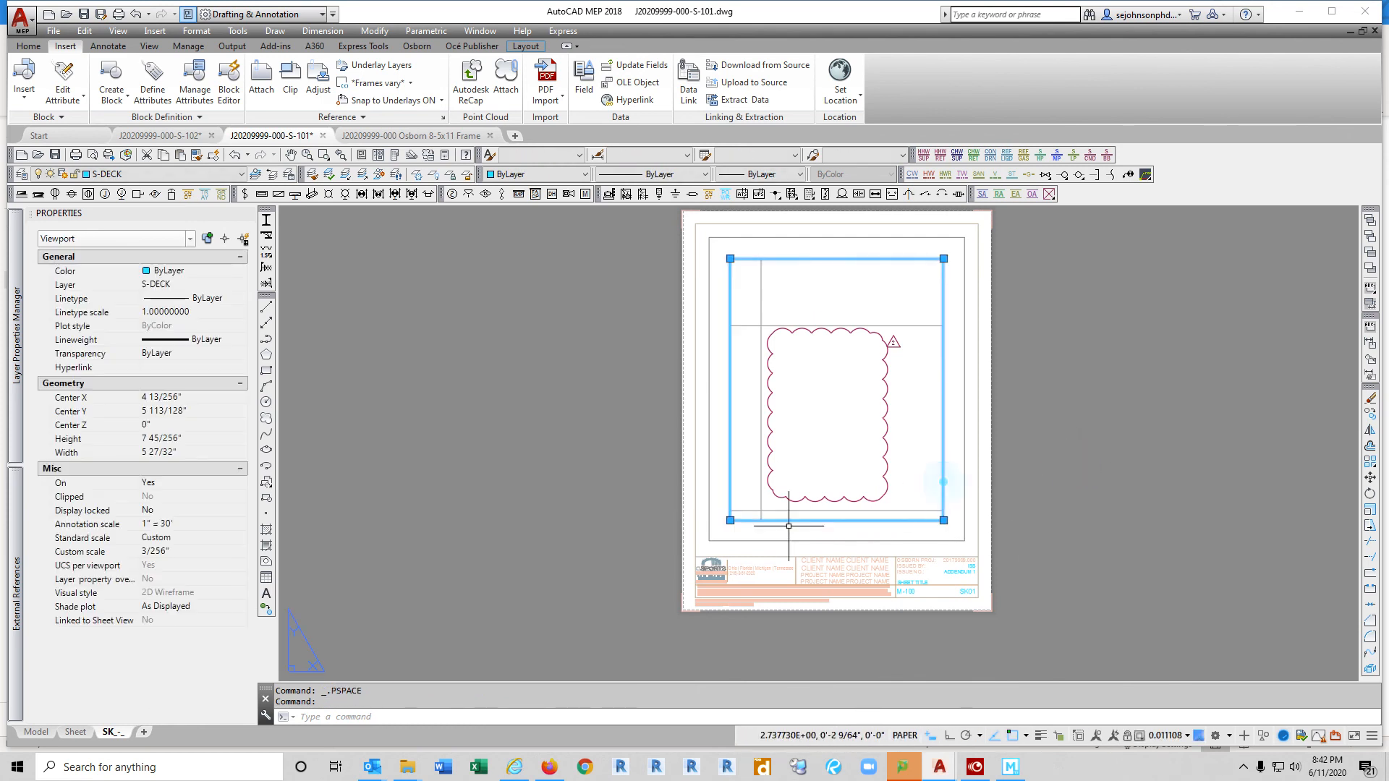
{"action": "left_click", "coordinate": [235, 536]}
{"action": "left_click", "coordinate": [240, 538]}
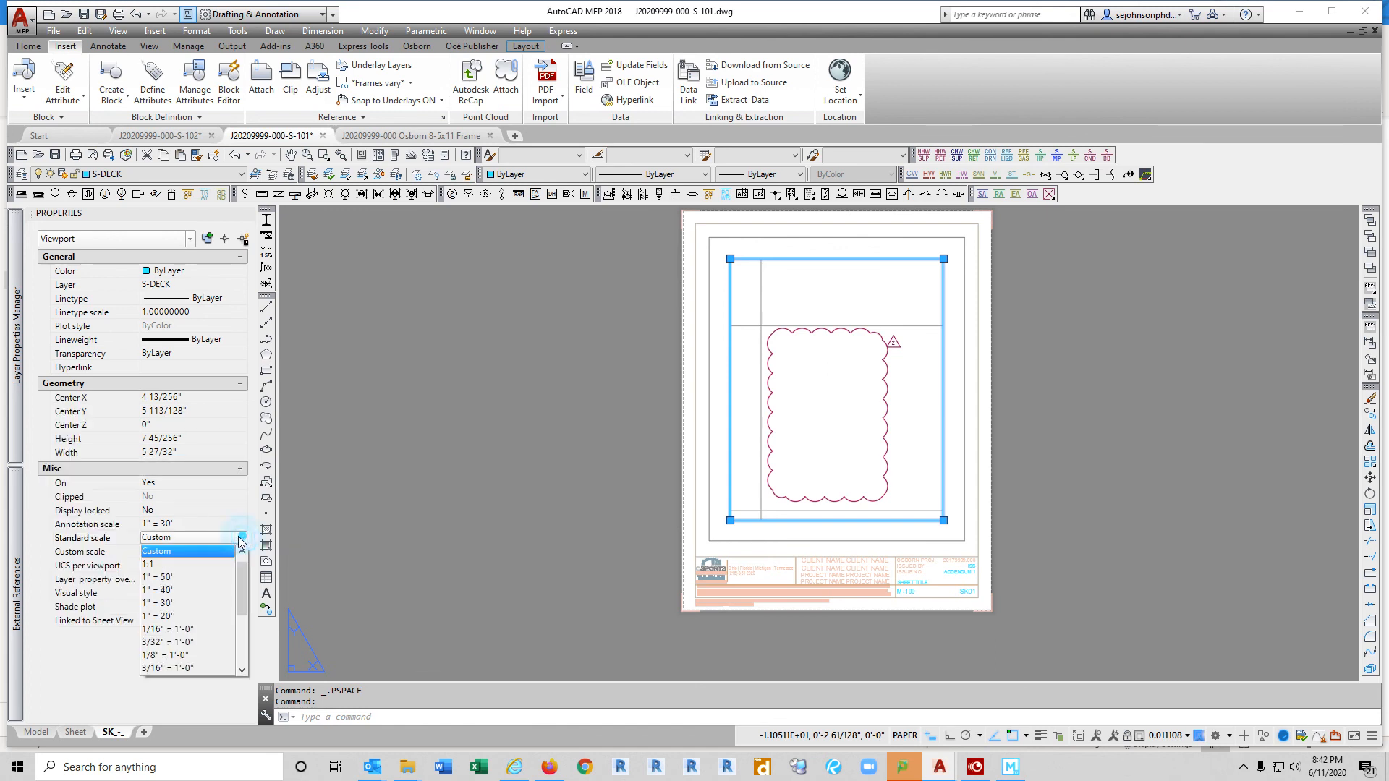
{"action": "left_click", "coordinate": [193, 654]}
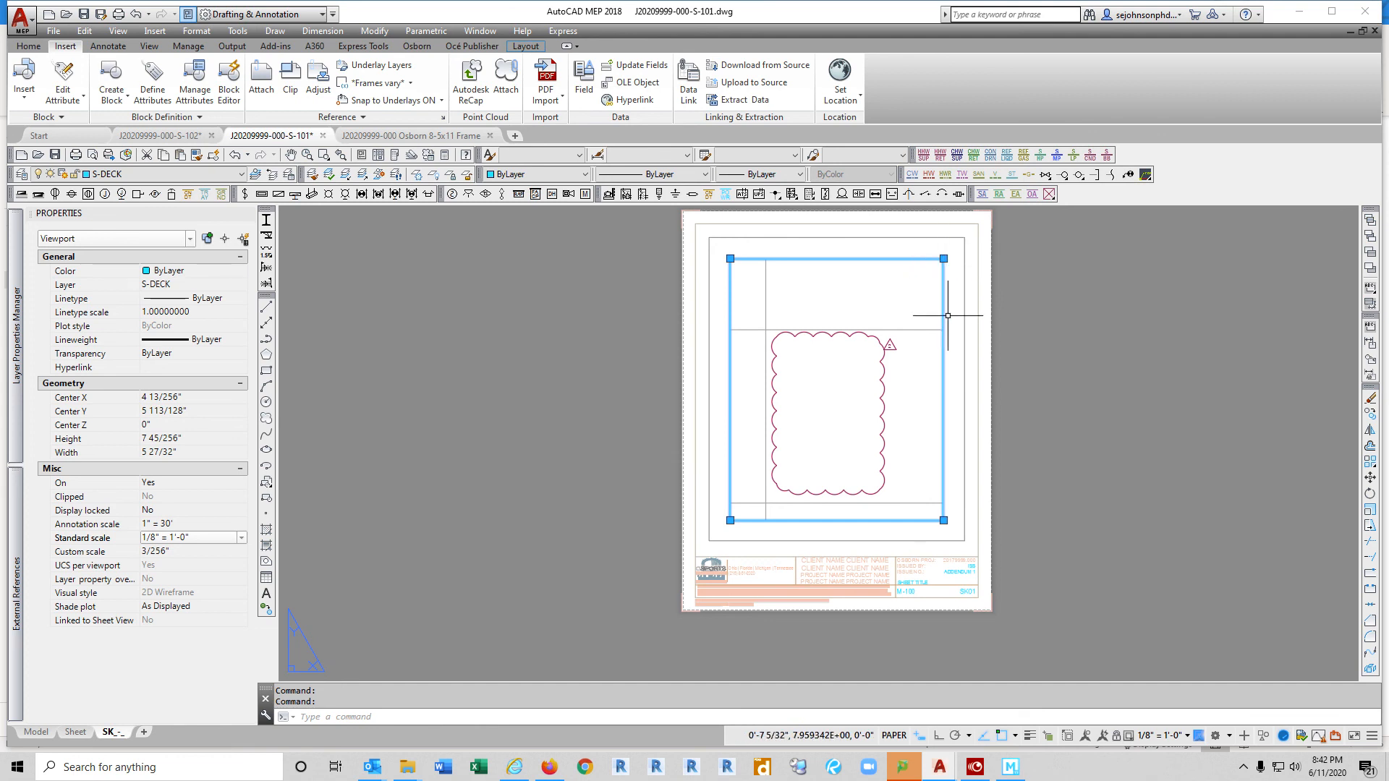
Step: Shrink the viewport around the revision cloud to about 3.7 inches wide by 5.1 inches high, and clear the selection
{"action": "left_click", "coordinate": [943, 258]}
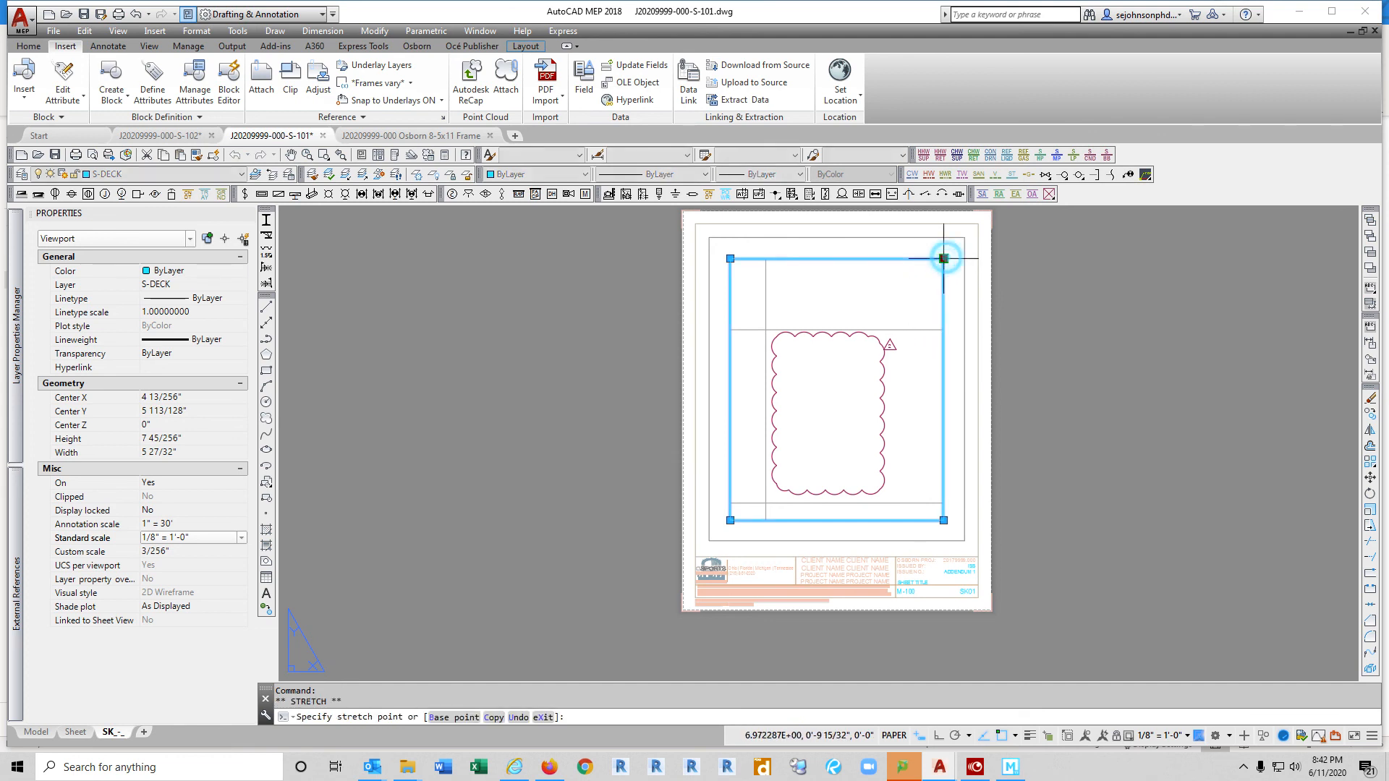
{"action": "left_click", "coordinate": [898, 316]}
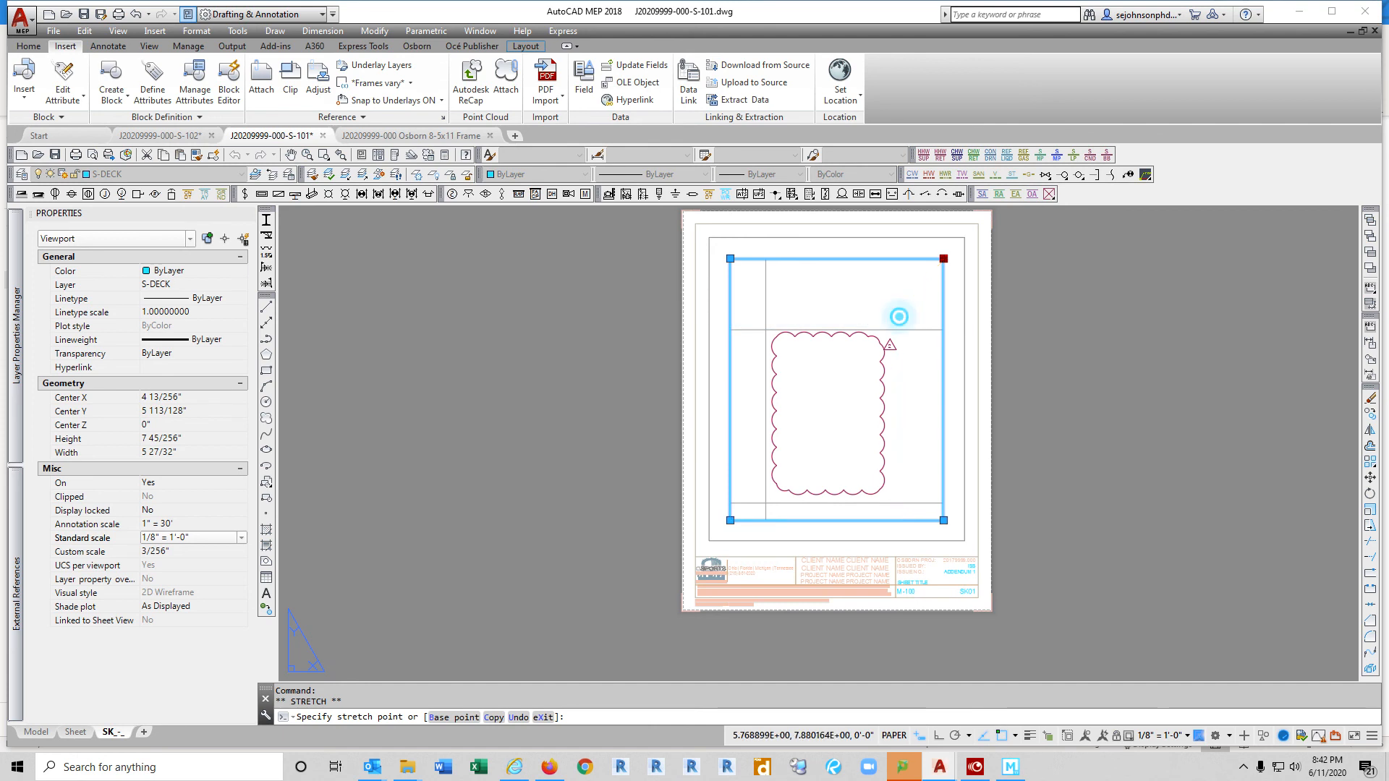
{"action": "left_click", "coordinate": [730, 519]}
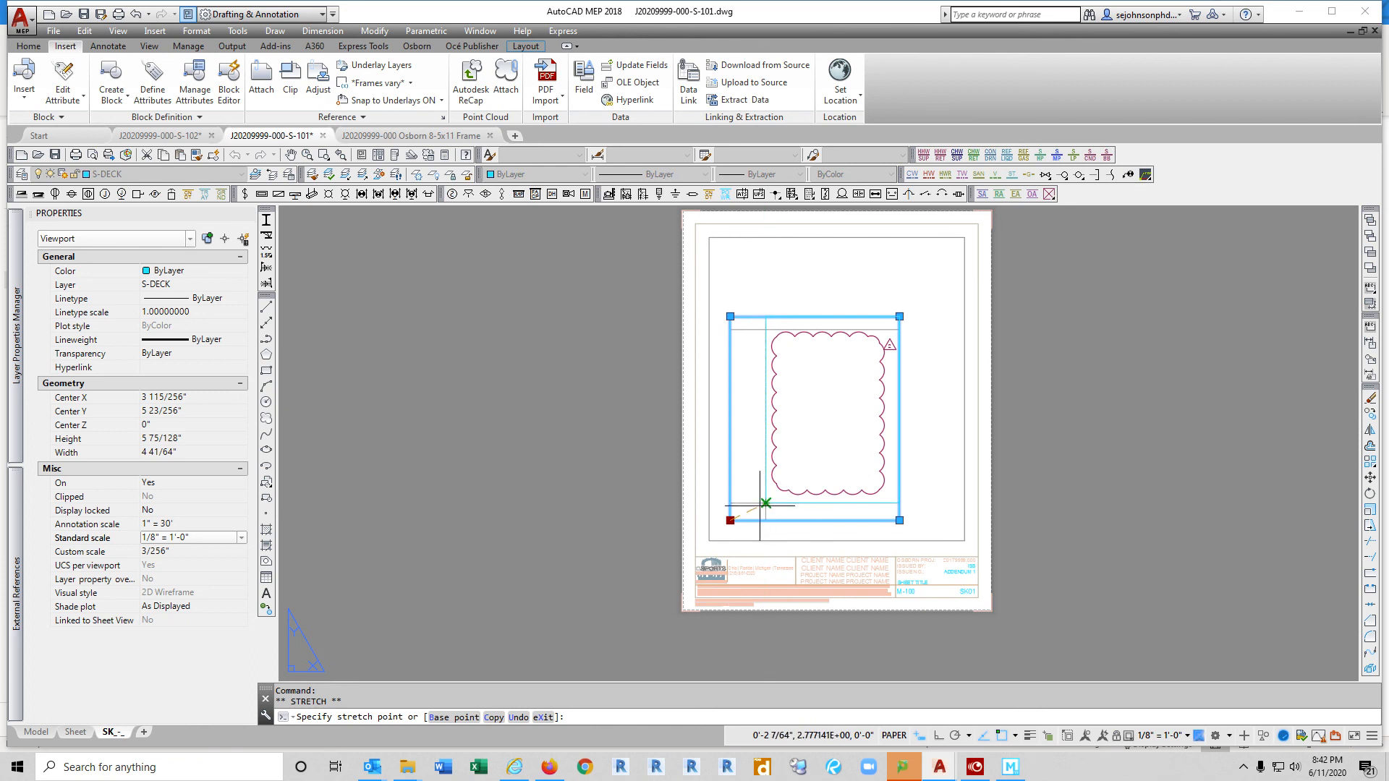
{"action": "left_click", "coordinate": [766, 503]}
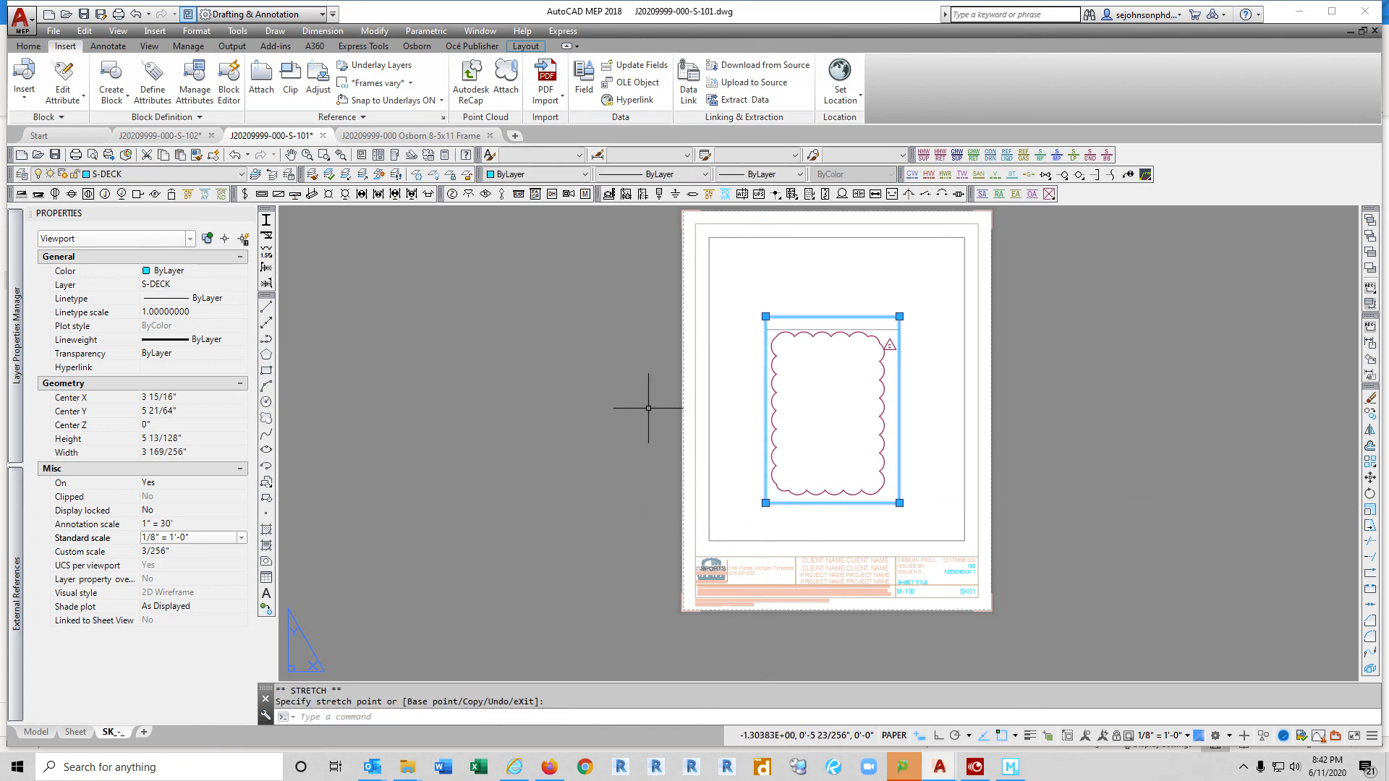
{"action": "left_click", "coordinate": [724, 391]}
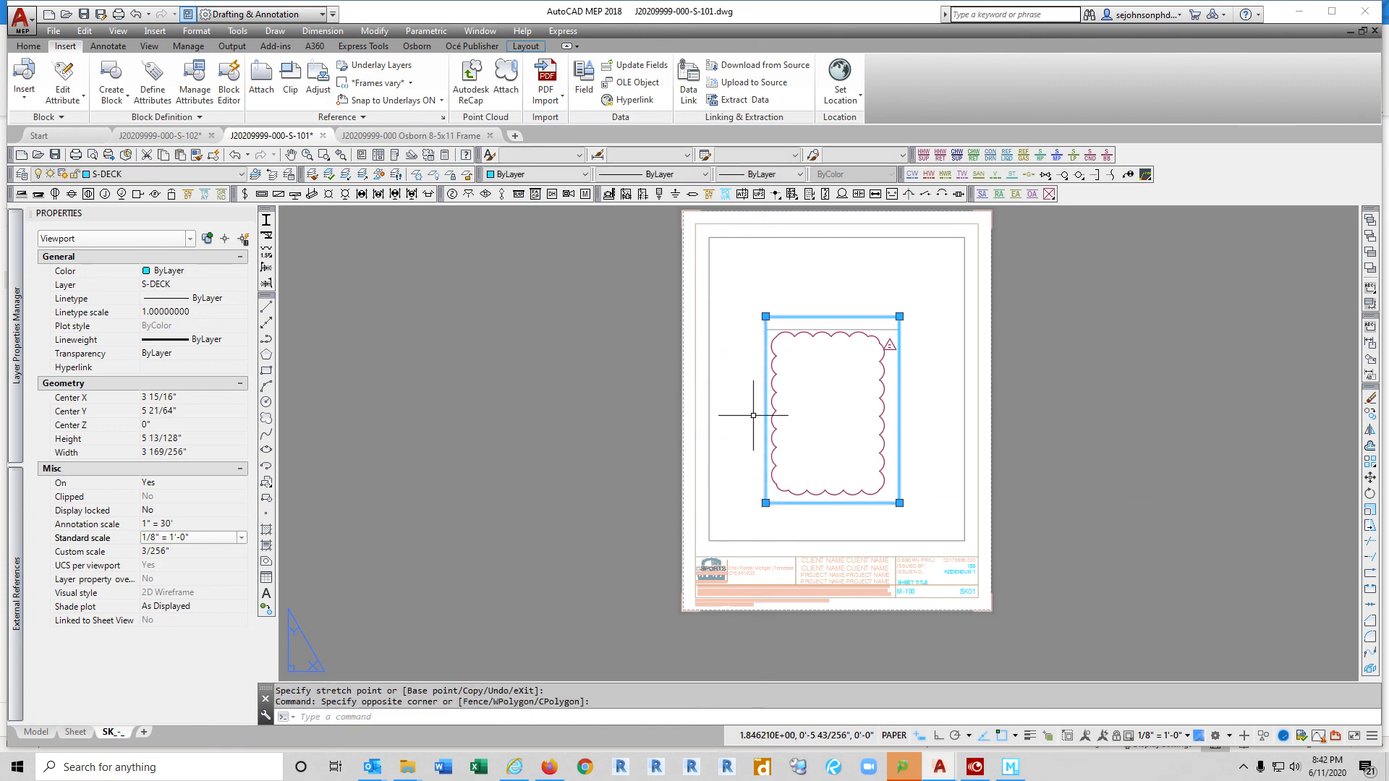
{"action": "key", "text": "Escape"}
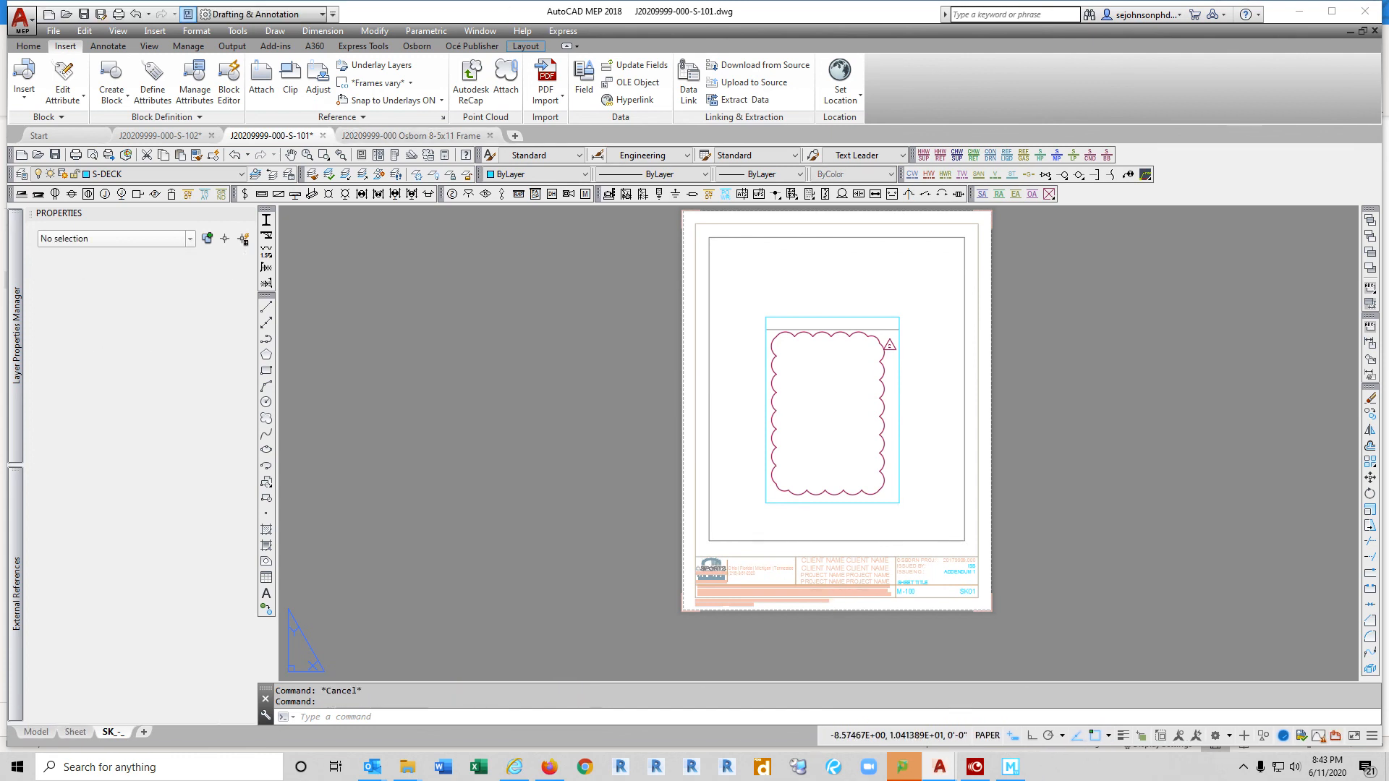
{"action": "scroll", "coordinate": [719, 579], "scroll_direction": "up", "scroll_amount": 3}
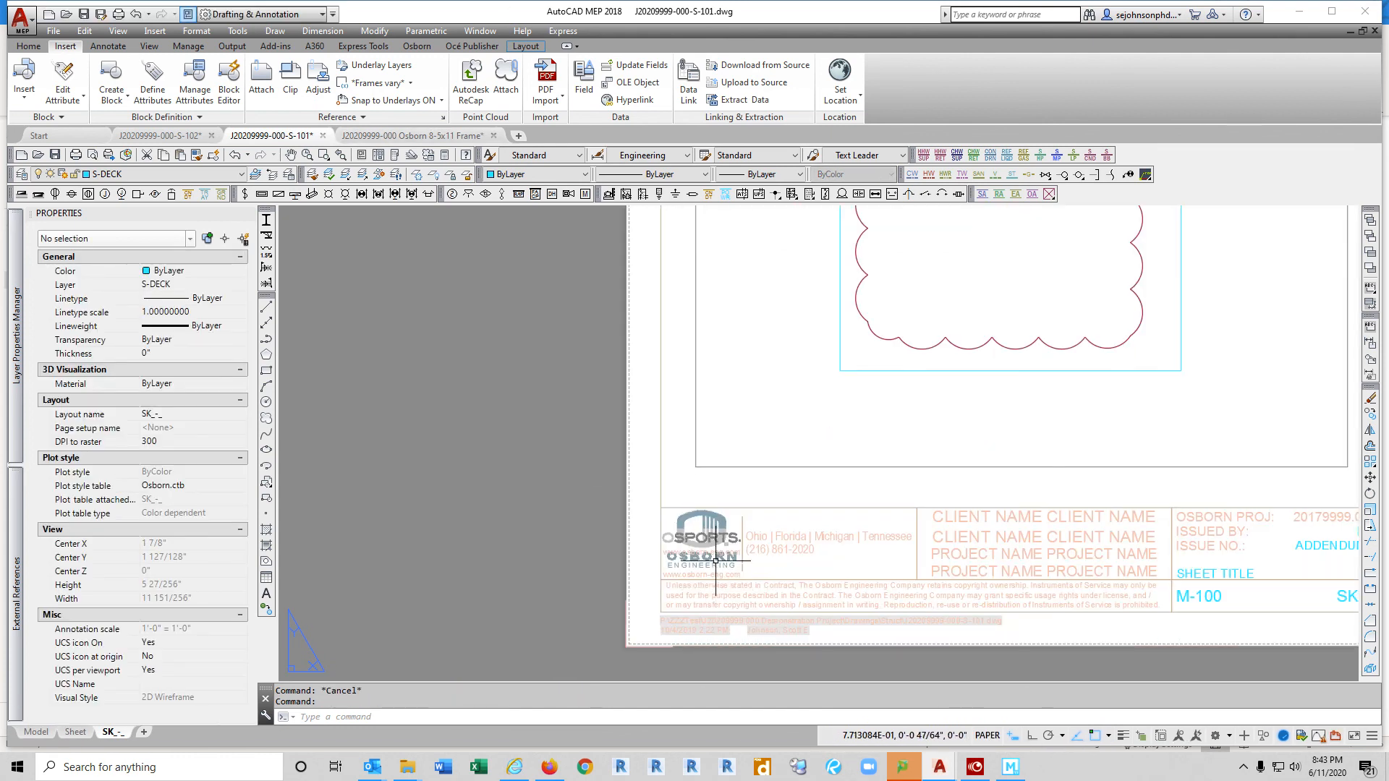
{"action": "scroll", "coordinate": [720, 576], "scroll_direction": "up", "scroll_amount": 3}
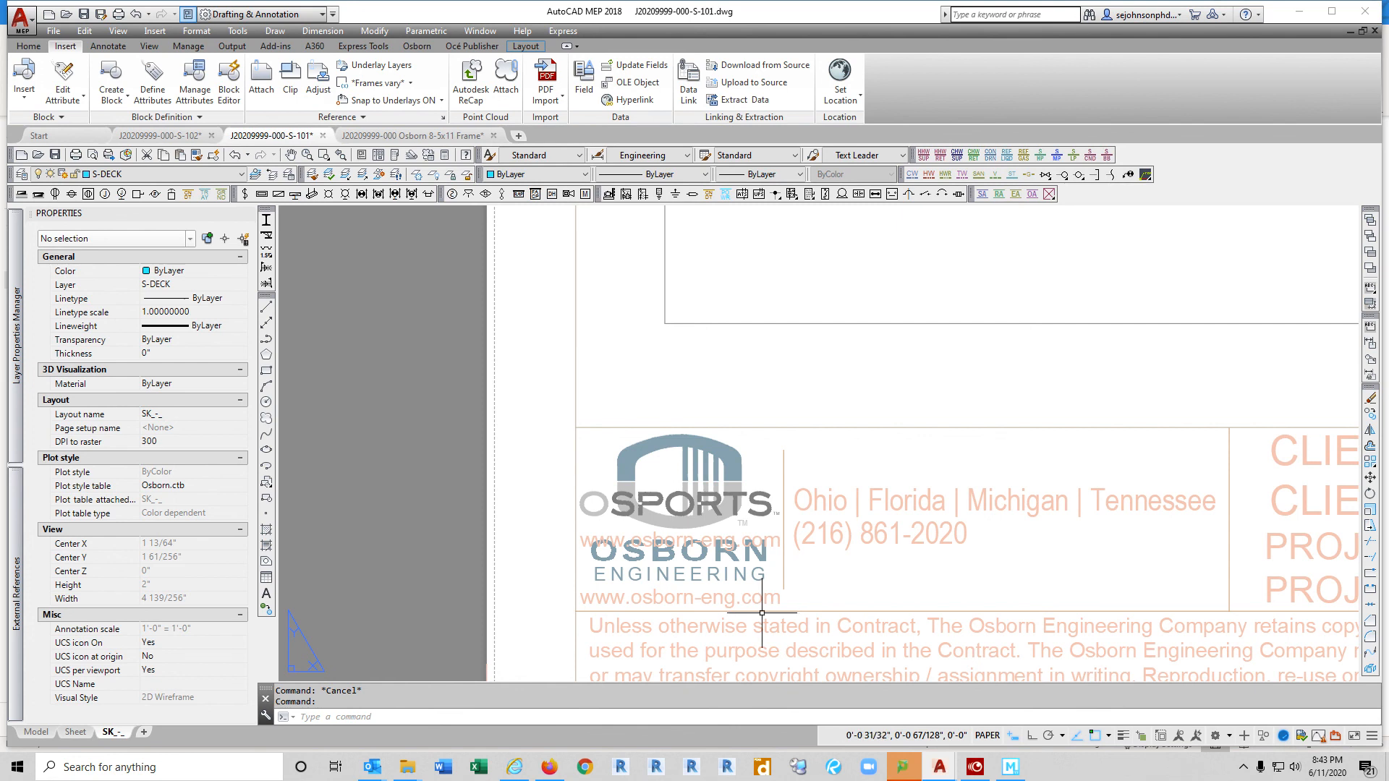
{"action": "scroll", "coordinate": [494, 564], "scroll_direction": "down", "scroll_amount": 2}
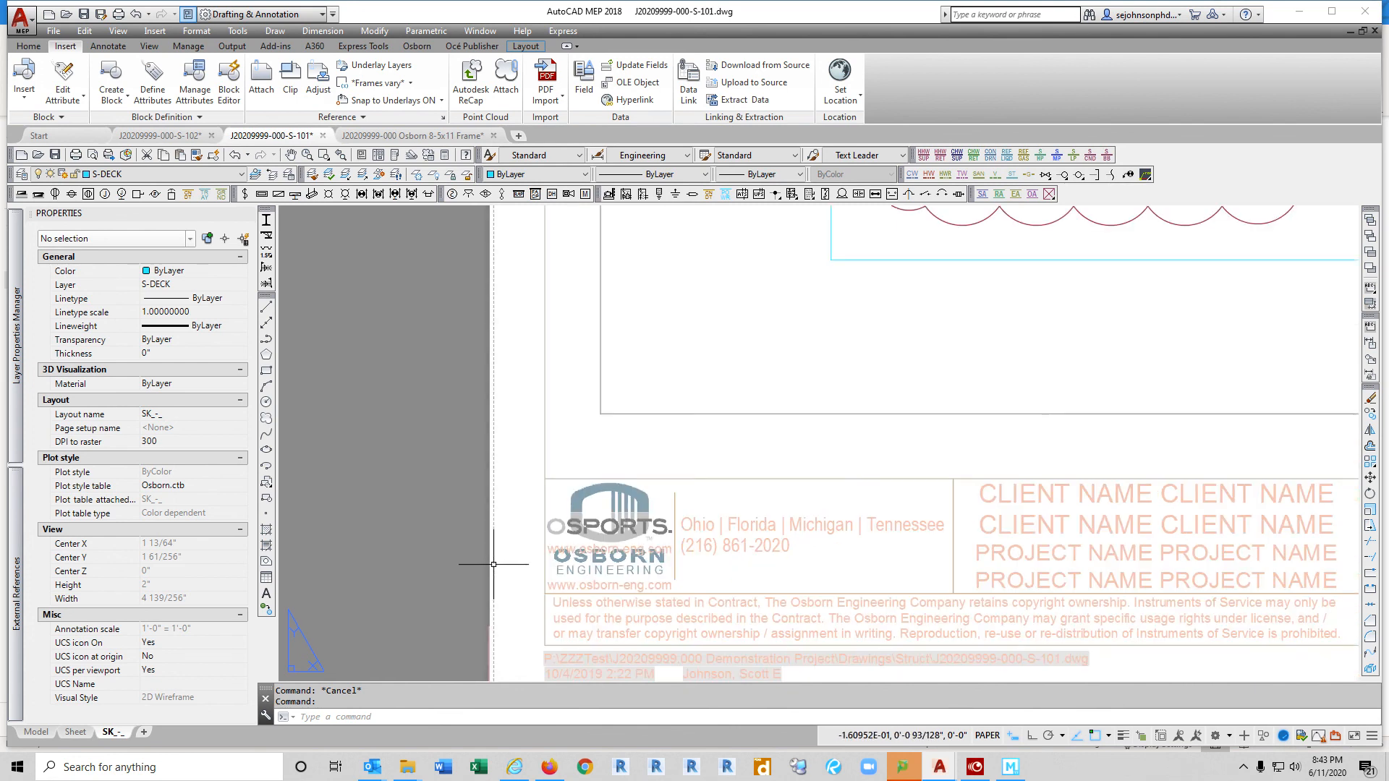
{"action": "scroll", "coordinate": [493, 564], "scroll_direction": "down", "scroll_amount": 3}
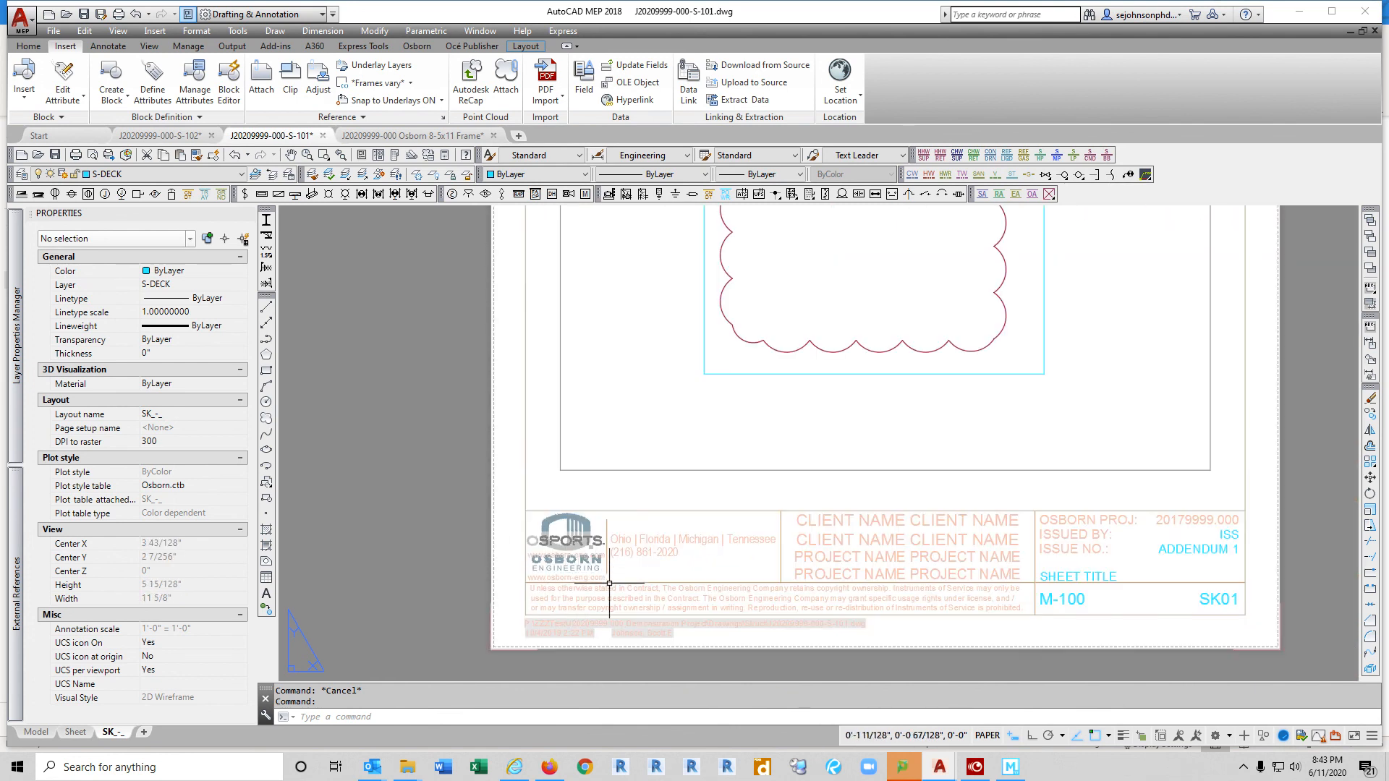
{"action": "scroll", "coordinate": [596, 573], "scroll_direction": "up", "scroll_amount": 3}
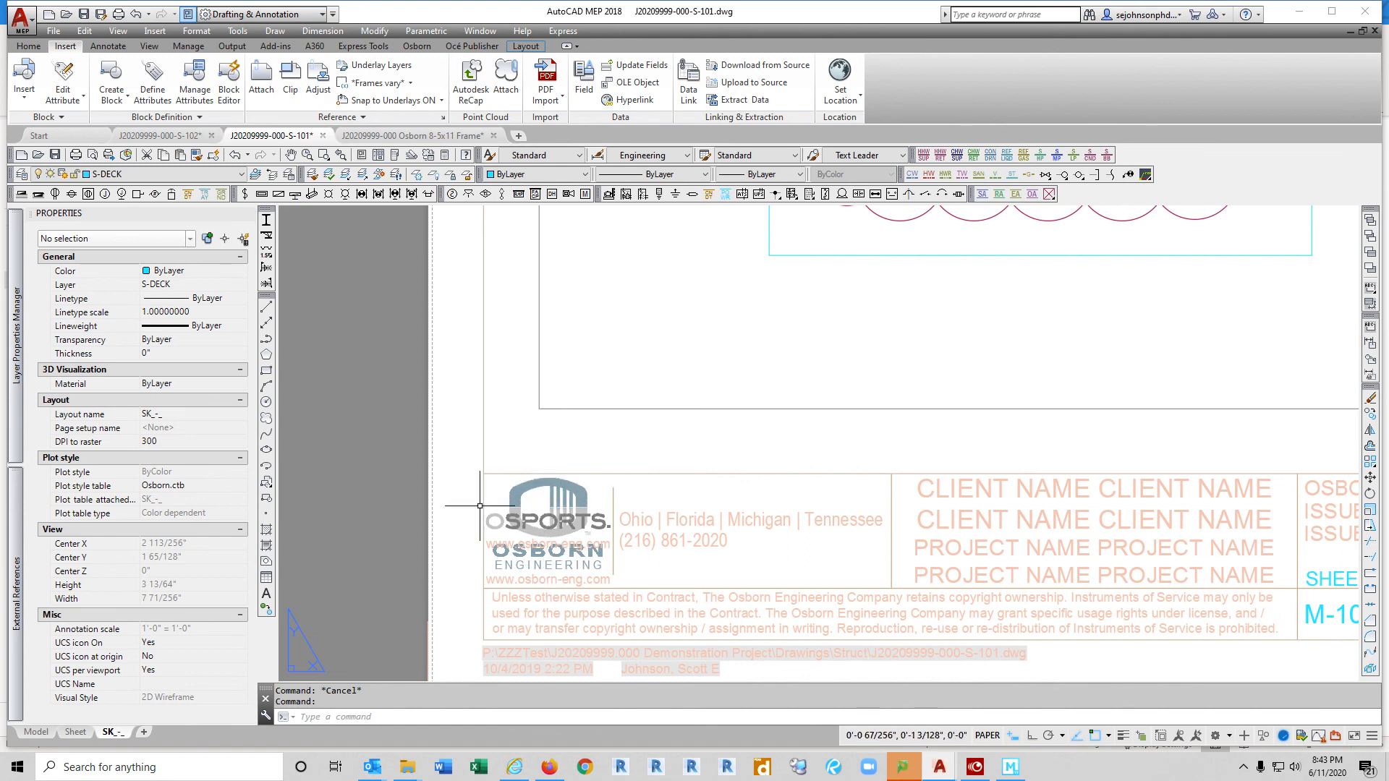
{"action": "left_click", "coordinate": [445, 136]}
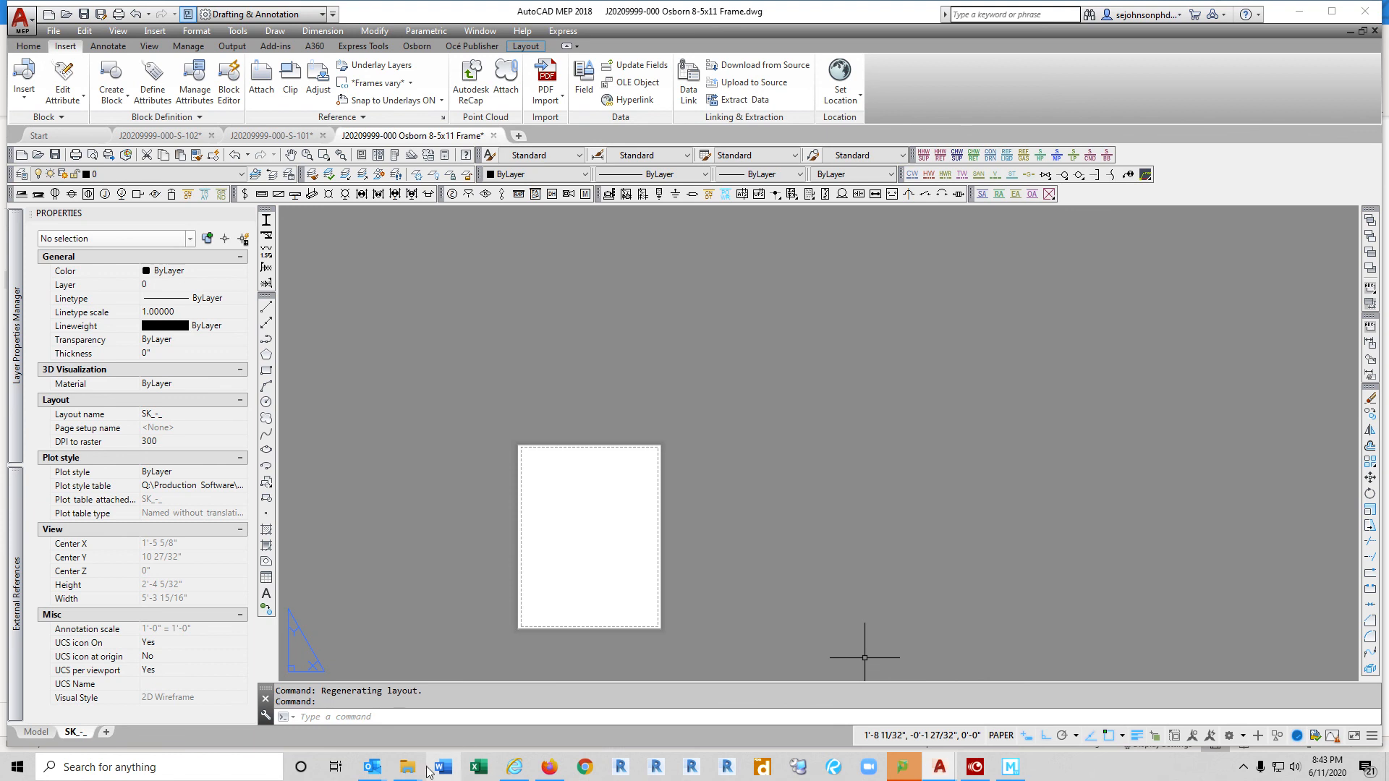
{"action": "mouse_move", "coordinate": [409, 765]}
{"action": "left_click", "coordinate": [483, 698]}
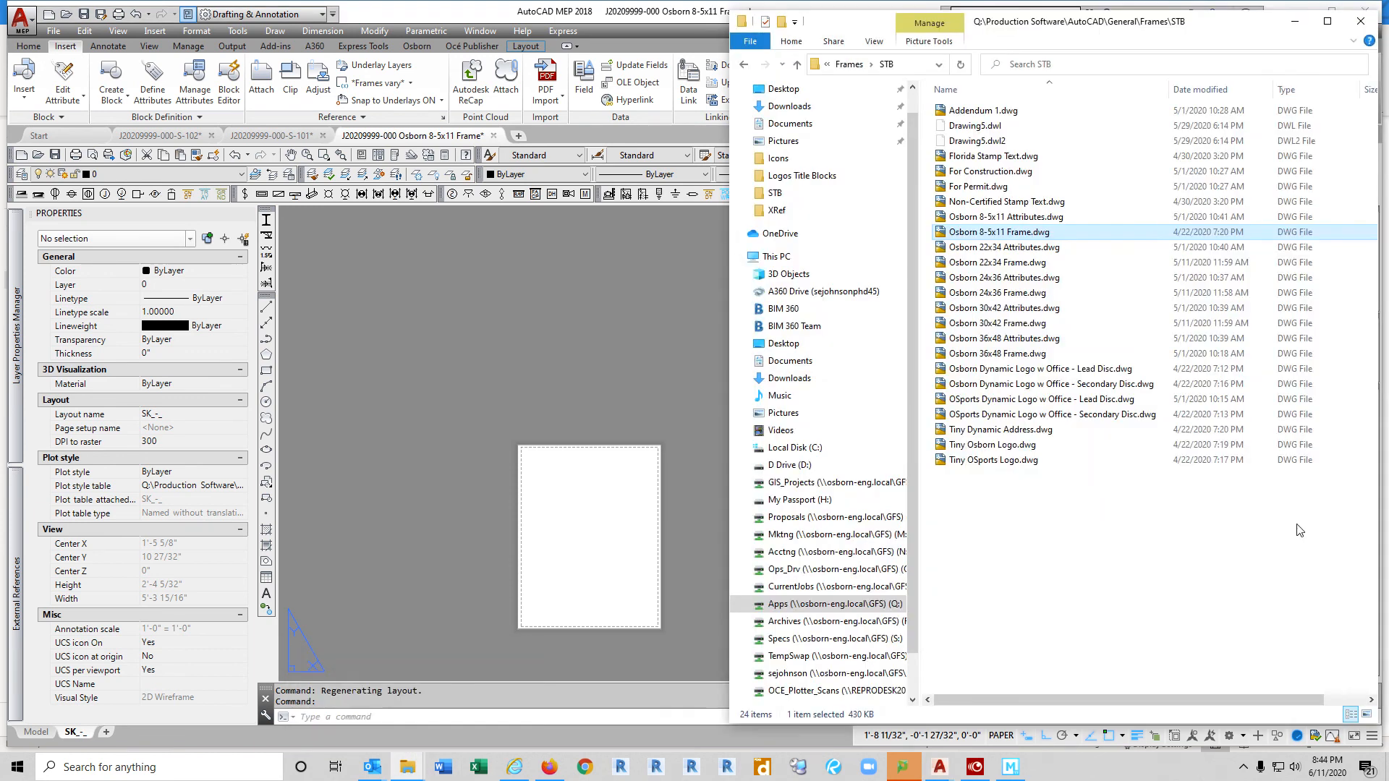
{"action": "right_click", "coordinate": [994, 239]}
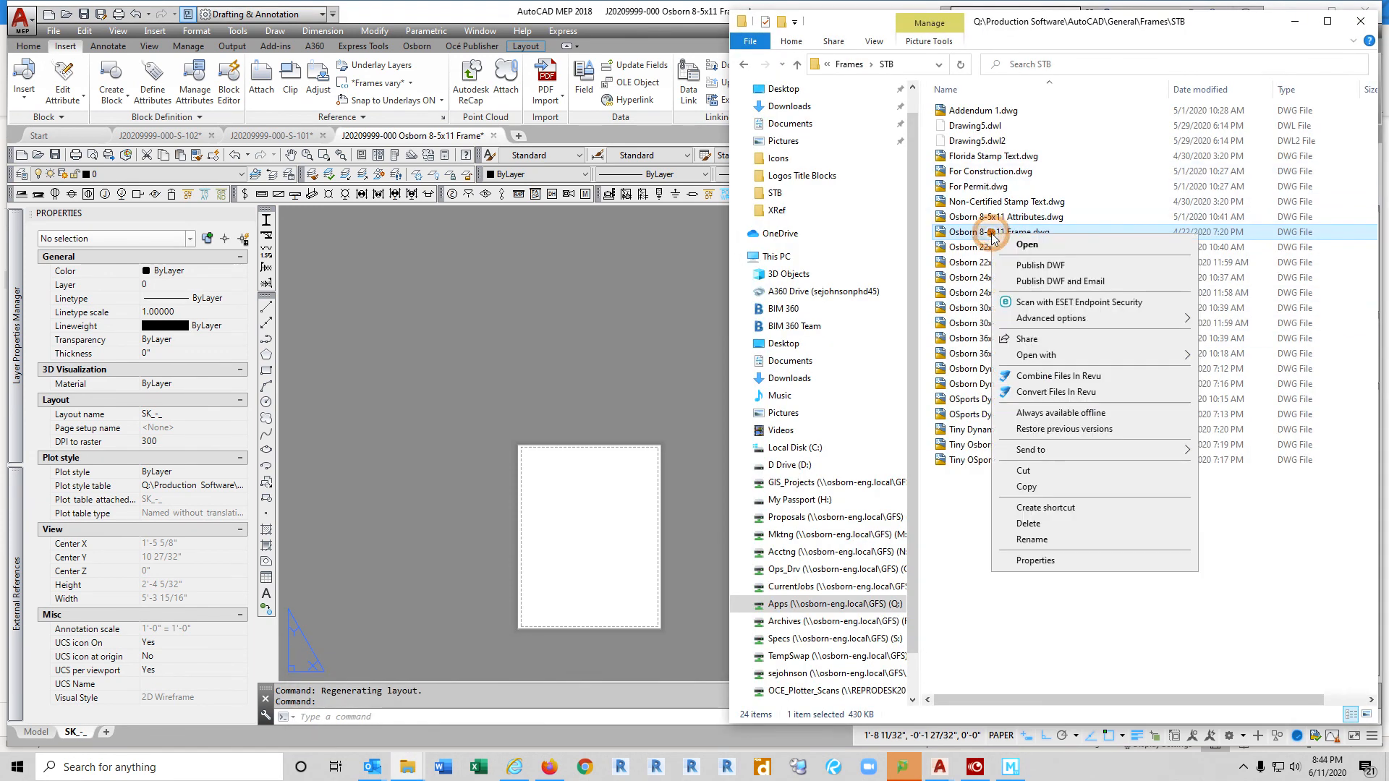
{"action": "left_click", "coordinate": [1050, 489]}
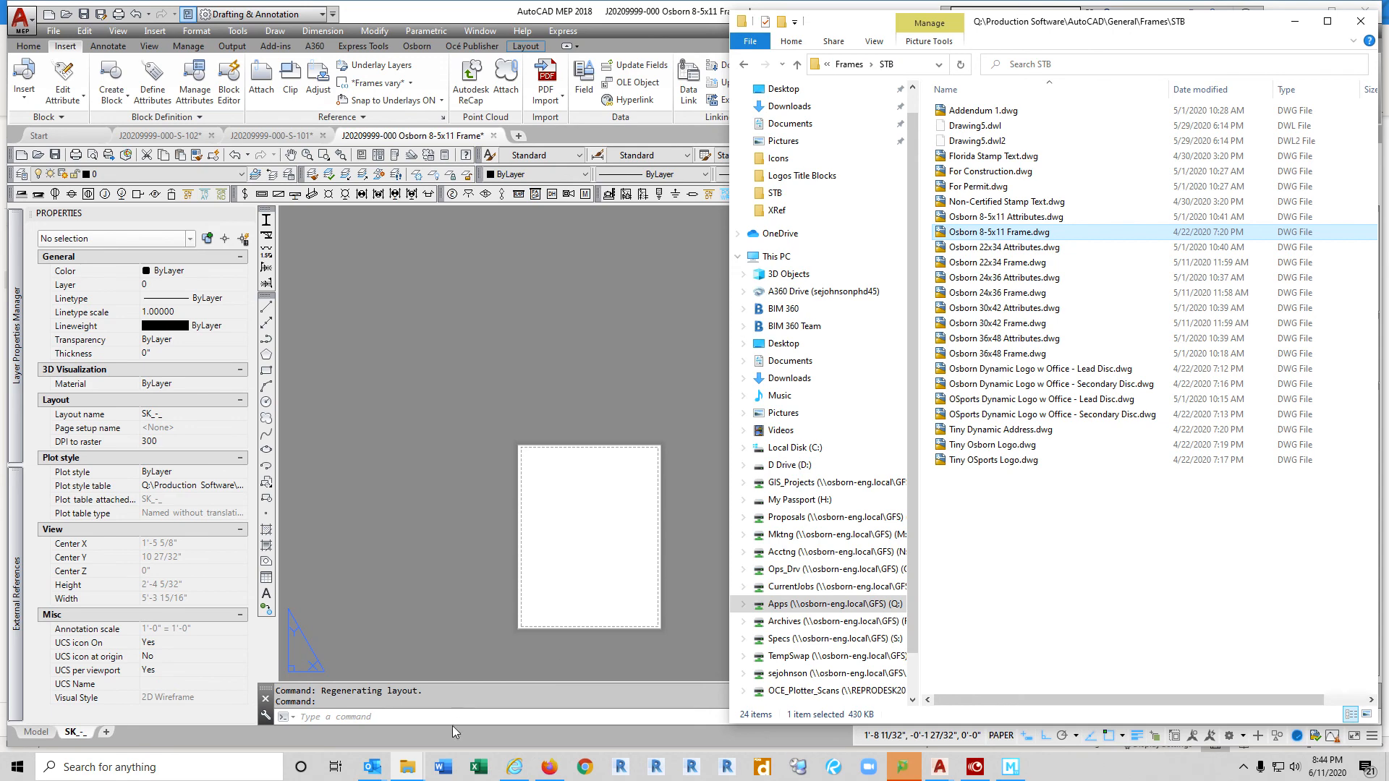
{"action": "left_click", "coordinate": [407, 767]}
{"action": "mouse_move", "coordinate": [441, 716]}
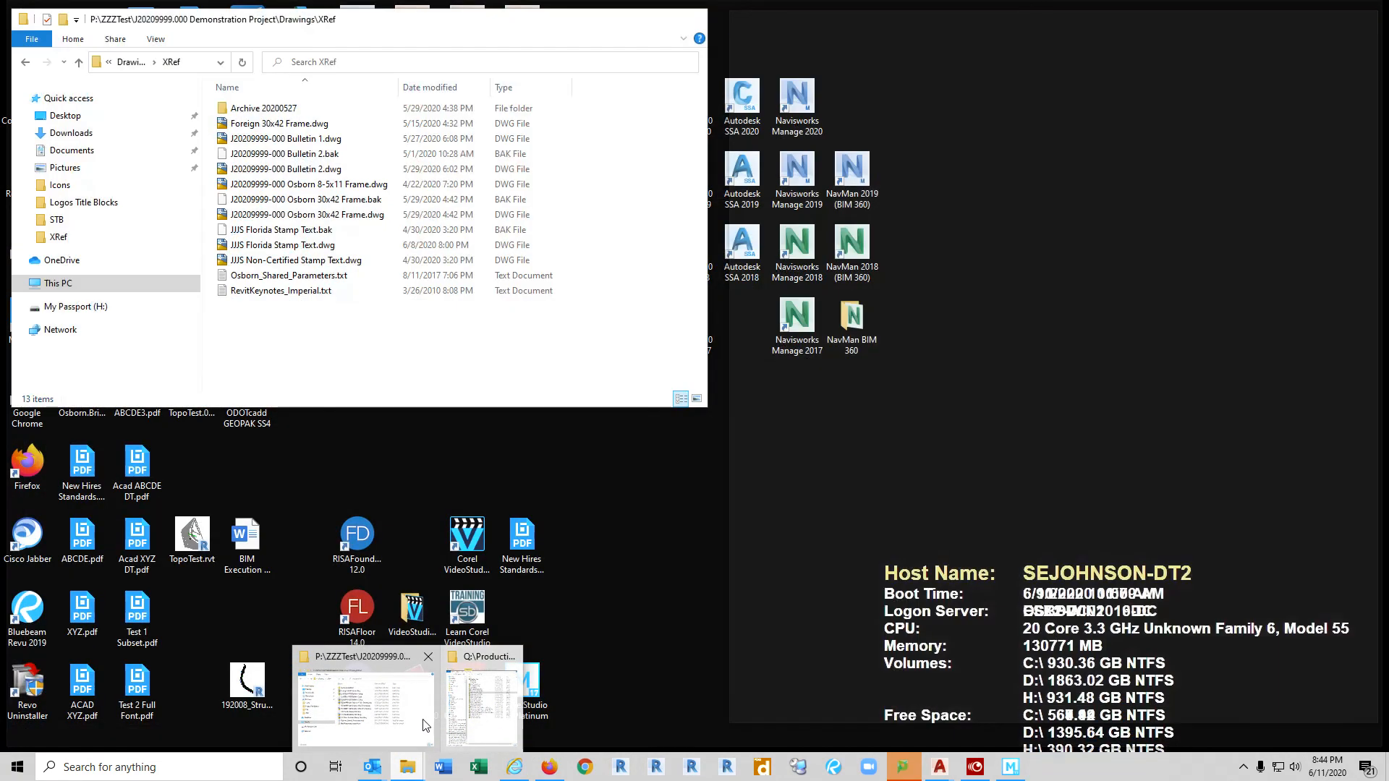
{"action": "left_click", "coordinate": [427, 723]}
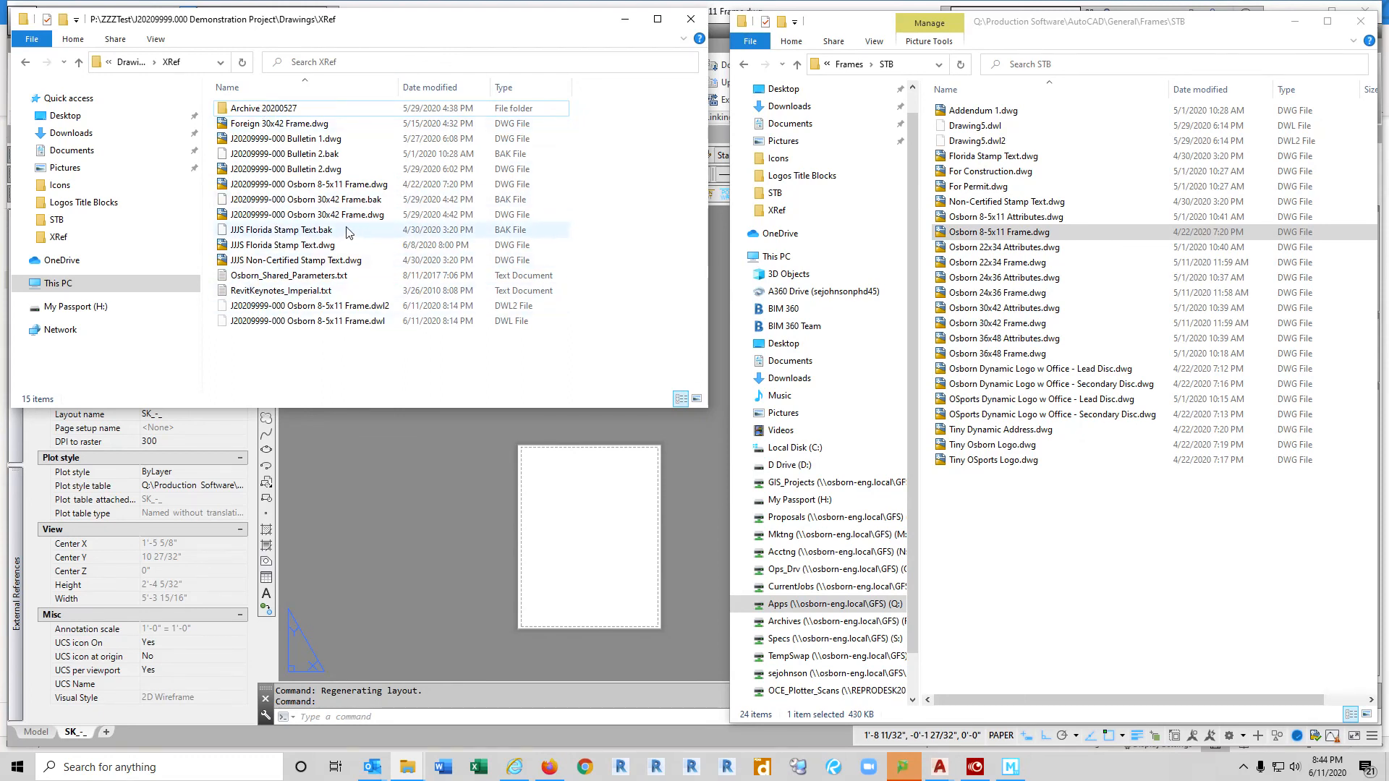
{"action": "mouse_move", "coordinate": [356, 186]}
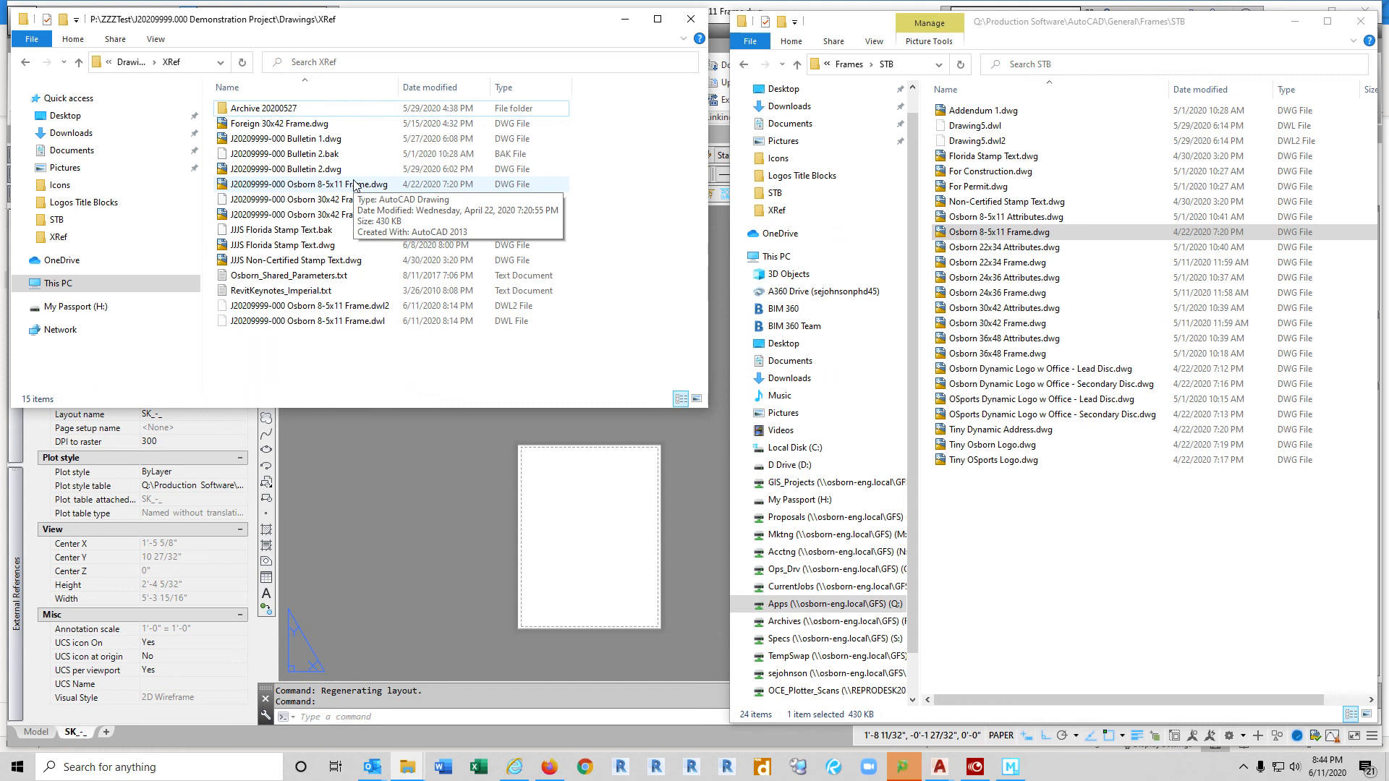
{"action": "left_click", "coordinate": [504, 746]}
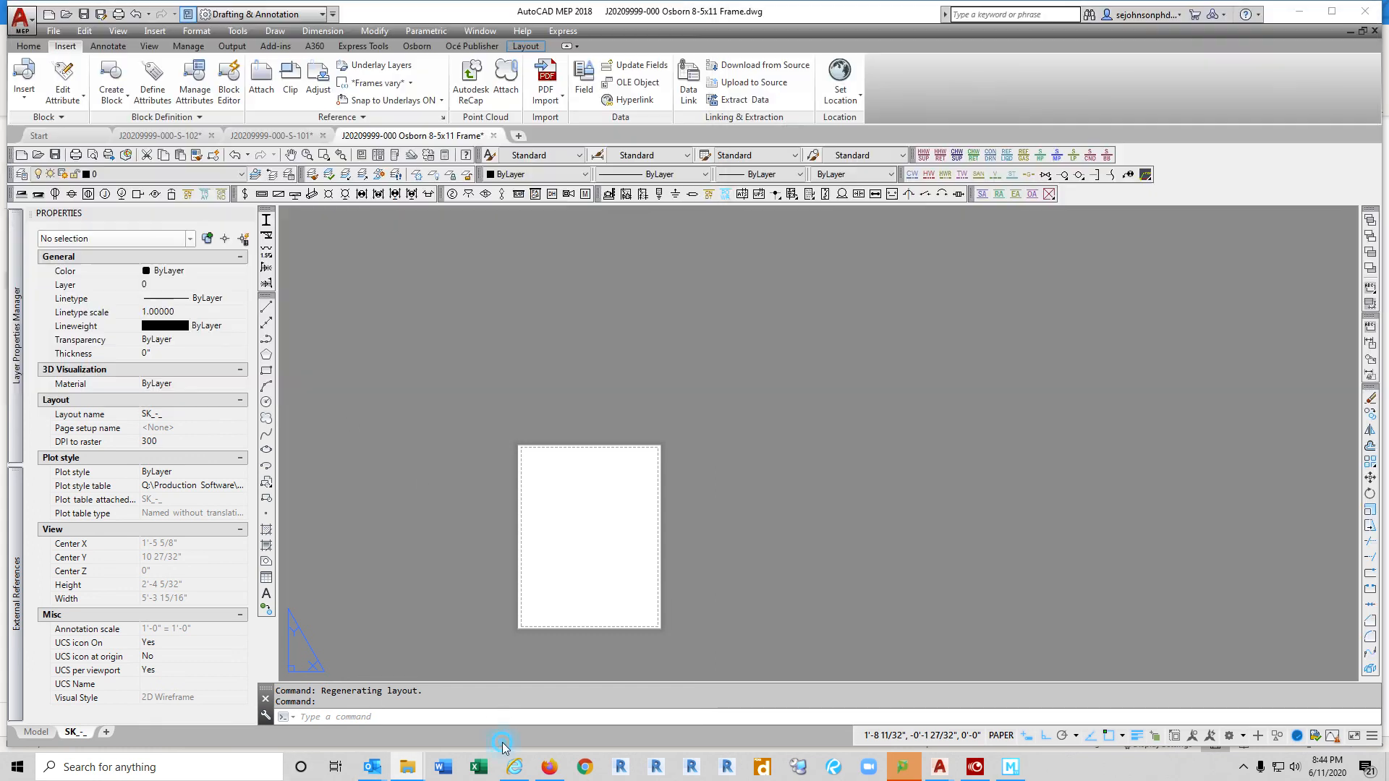
Step: Delete the Tiny OSports Logo overlapping the Osborn Engineering logo in the 8-5x11 frame's title block in model space
{"action": "left_click", "coordinate": [37, 731]}
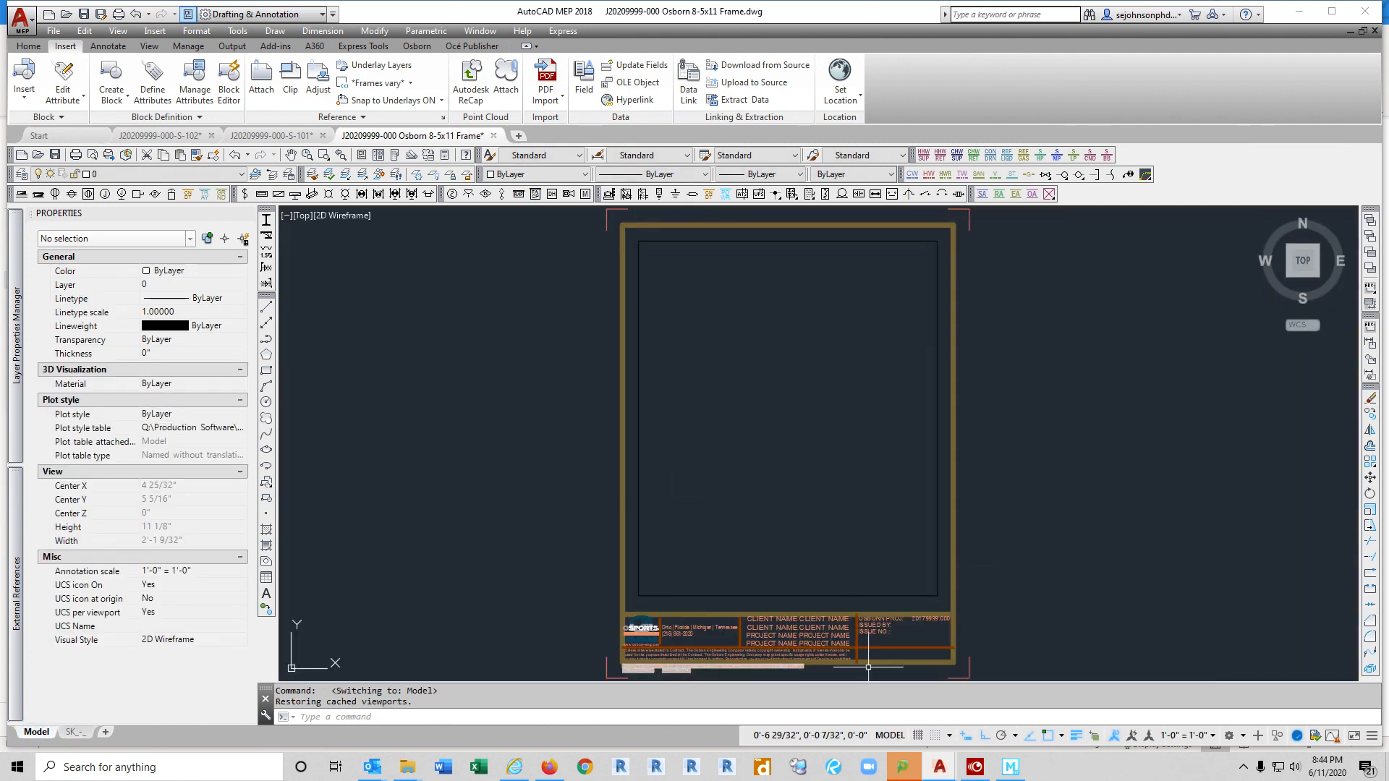
{"action": "key", "text": "Escape"}
{"action": "scroll", "coordinate": [653, 678], "scroll_direction": "up", "scroll_amount": 4}
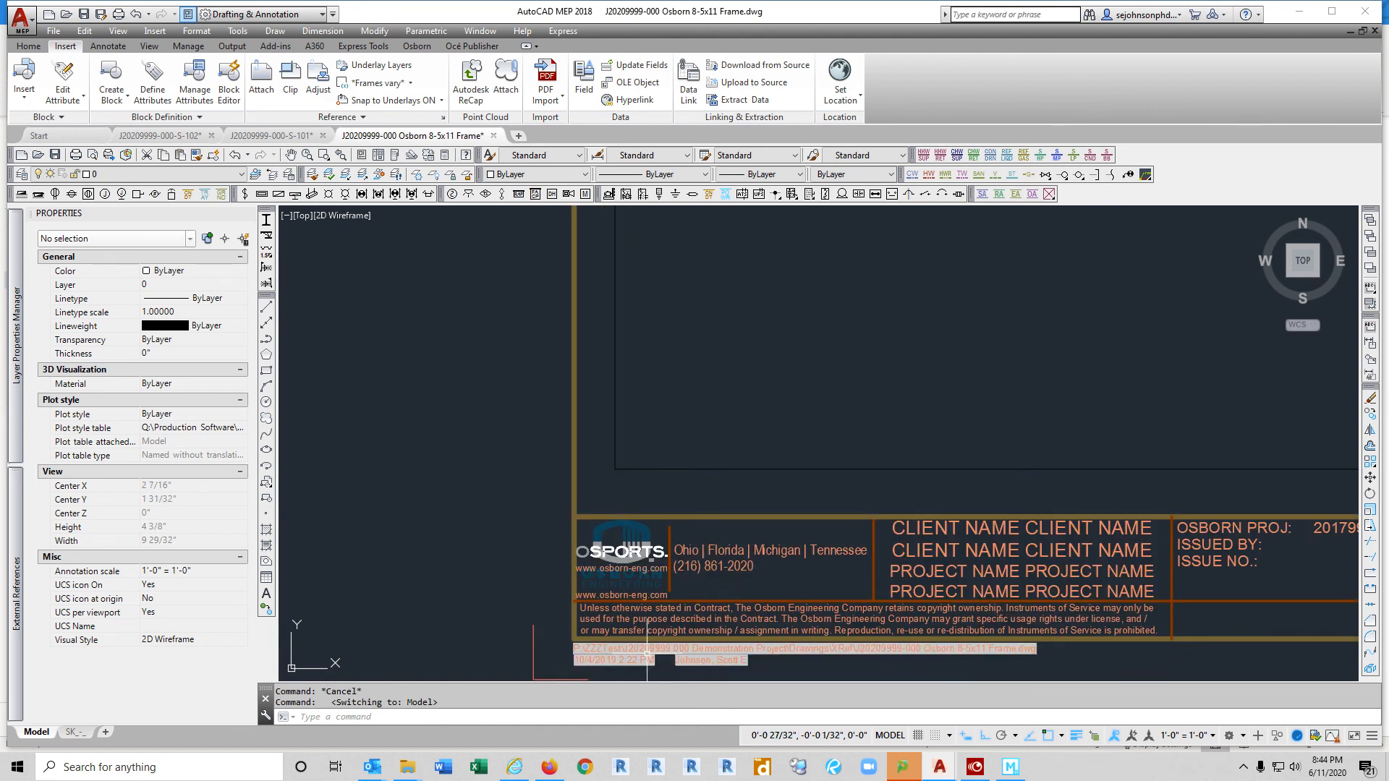
{"action": "scroll", "coordinate": [647, 655], "scroll_direction": "up", "scroll_amount": 2}
{"action": "key", "text": "Escape"}
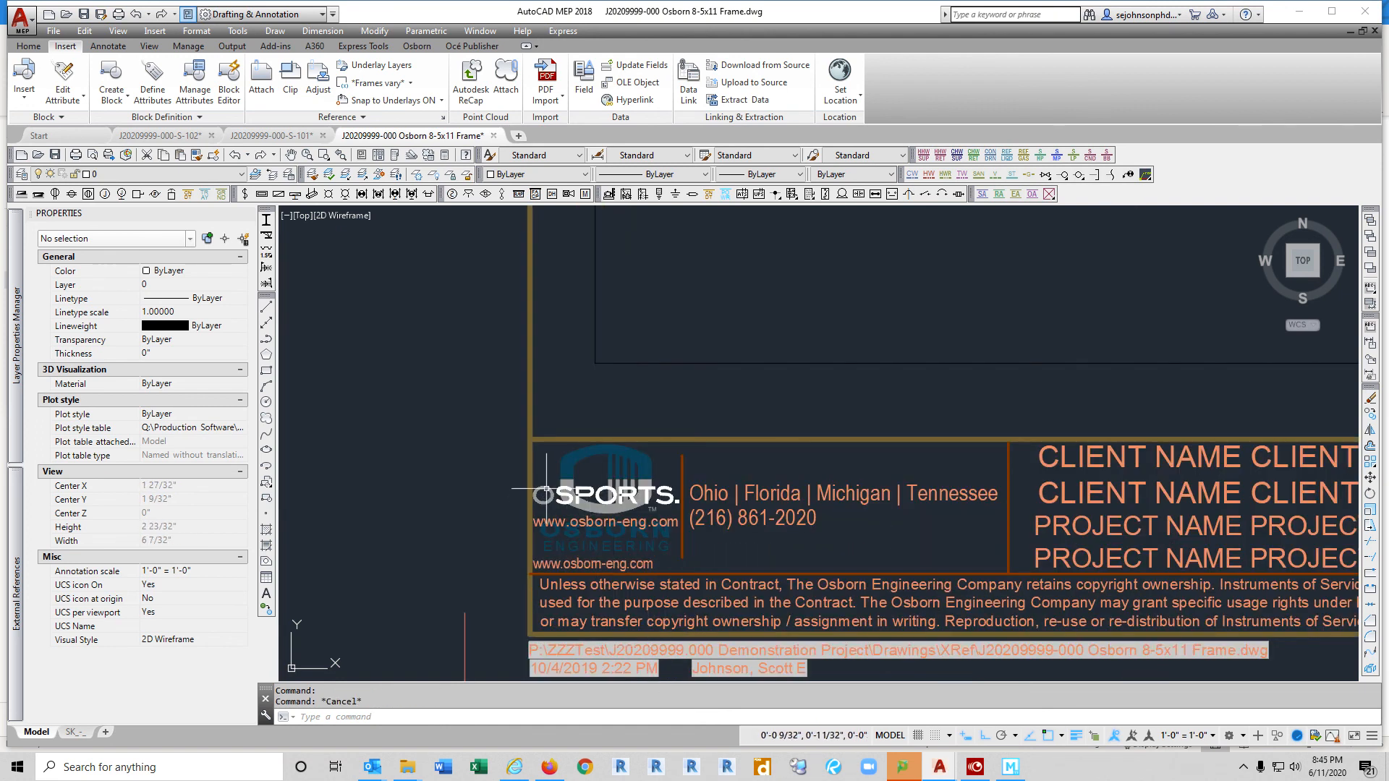
{"action": "left_click", "coordinate": [546, 495]}
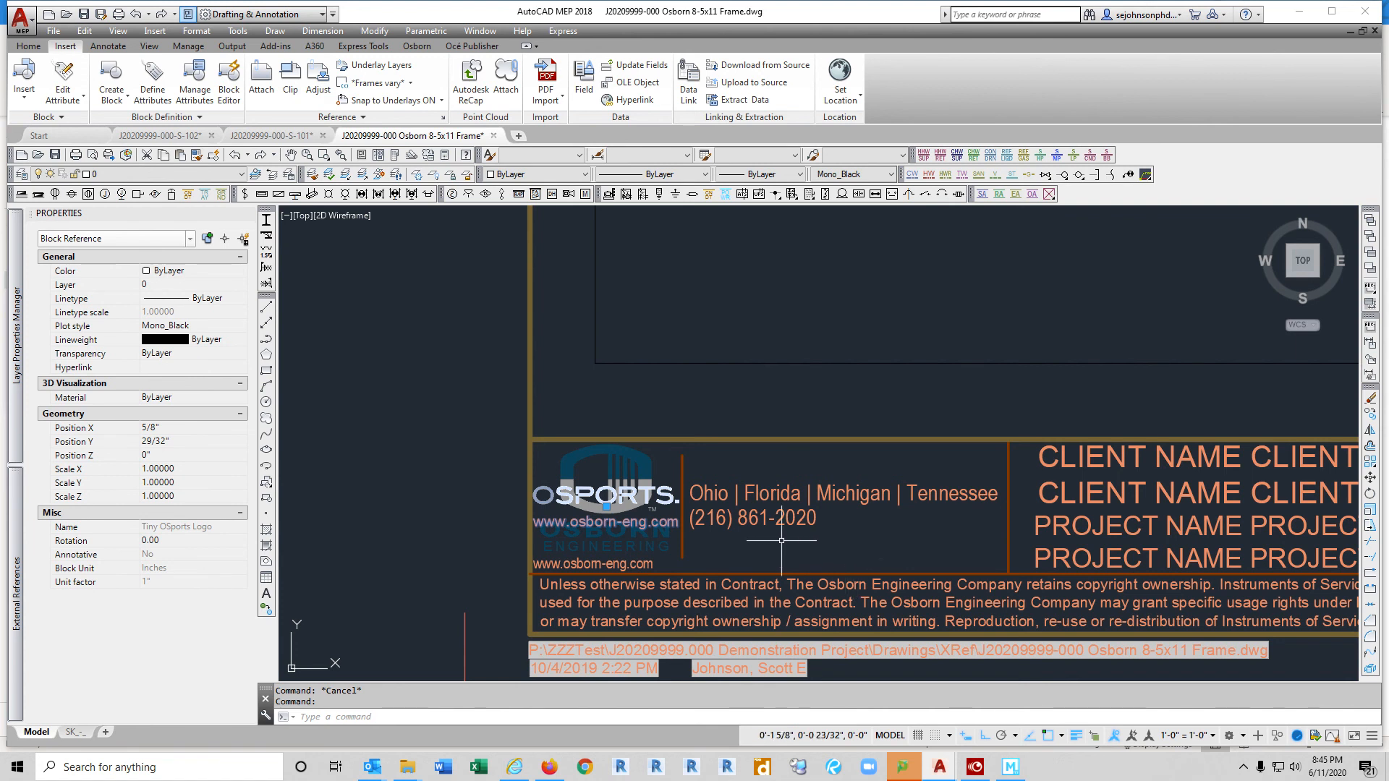
{"action": "key", "text": "Delete"}
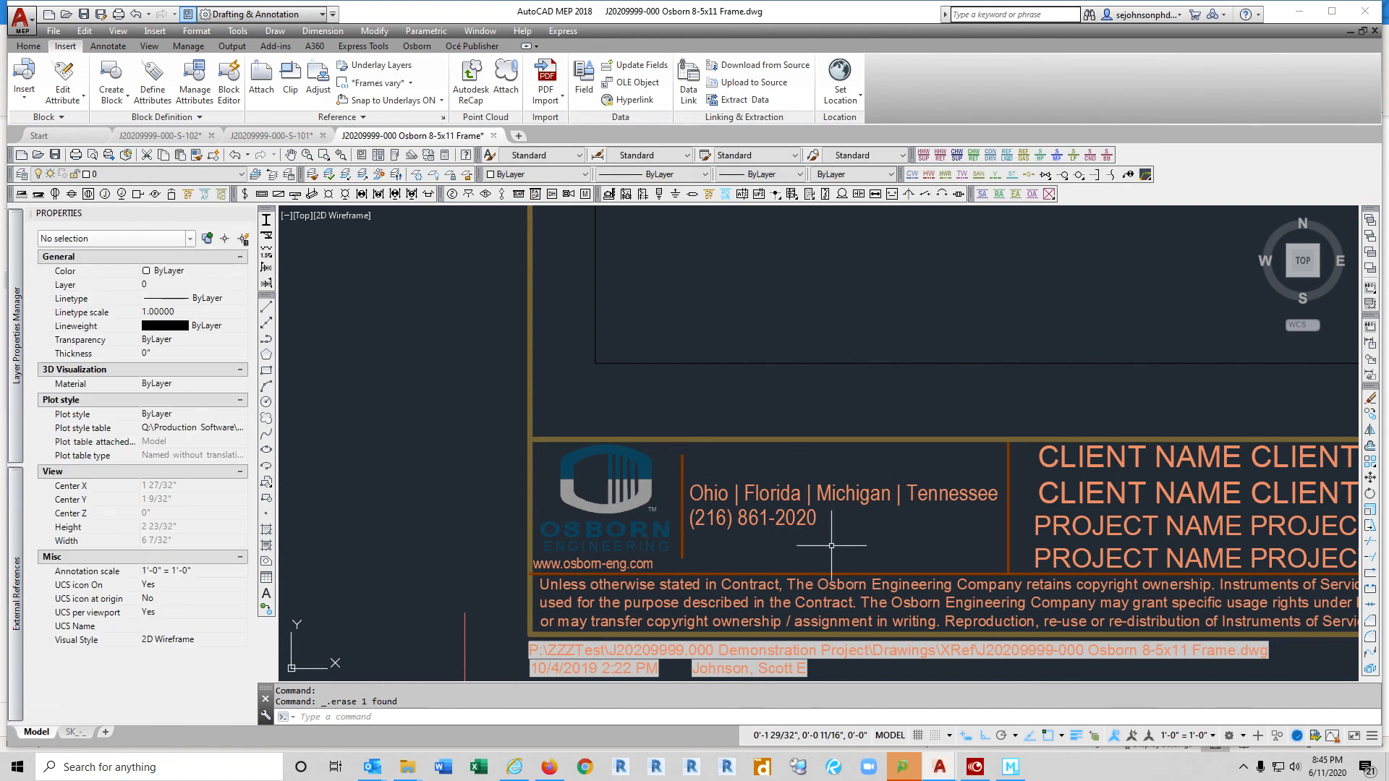
Step: Switch the title block's office address block to the OEC - COLUMBUS visibility state and clear the selection
{"action": "left_click", "coordinate": [802, 515]}
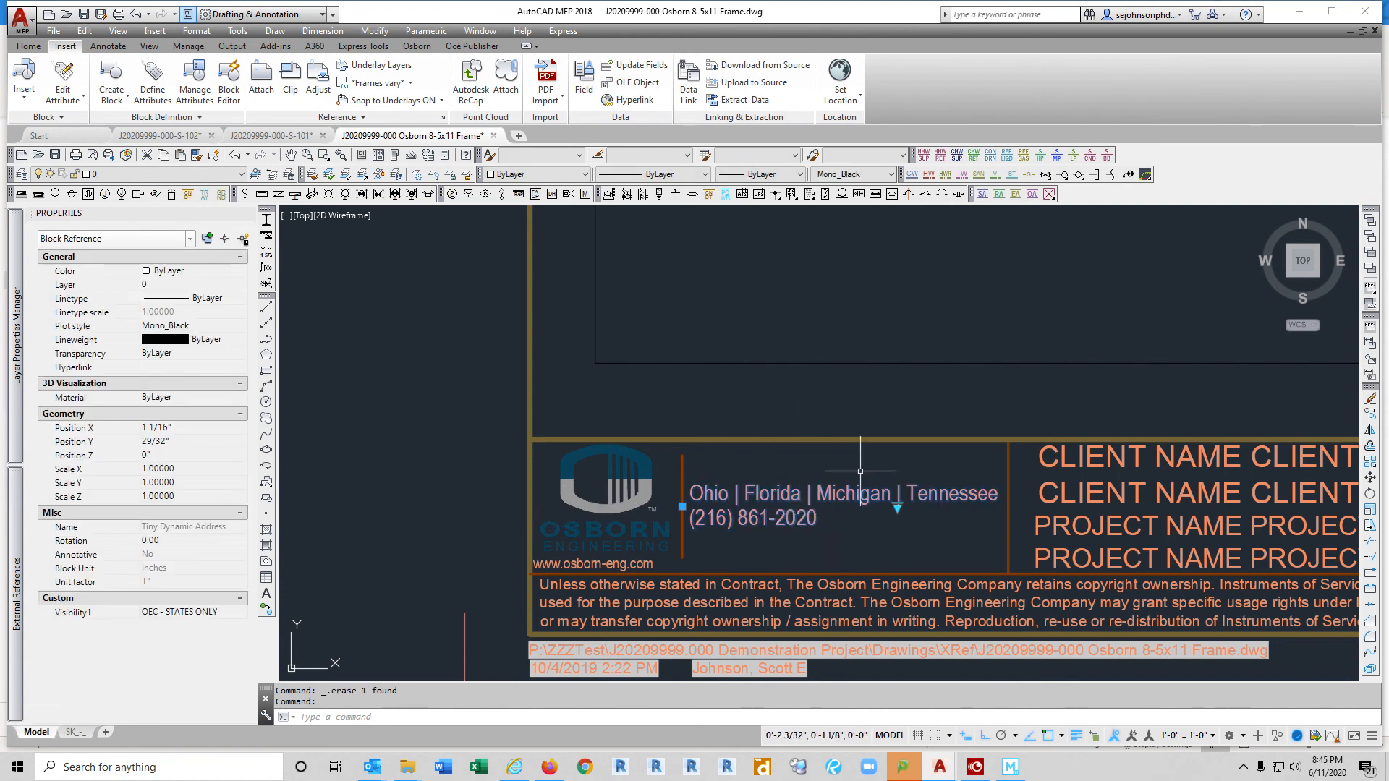
{"action": "left_click", "coordinate": [897, 507]}
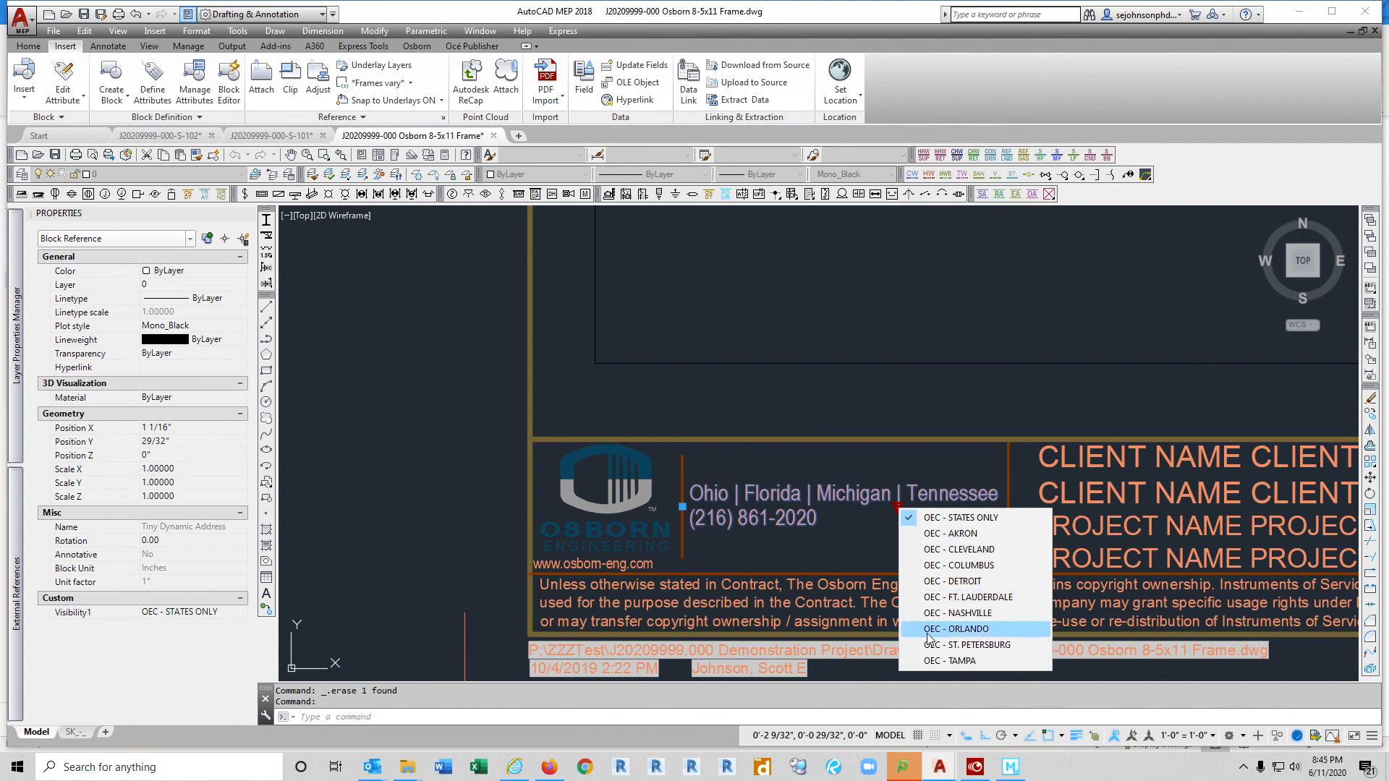
{"action": "left_click", "coordinate": [957, 565]}
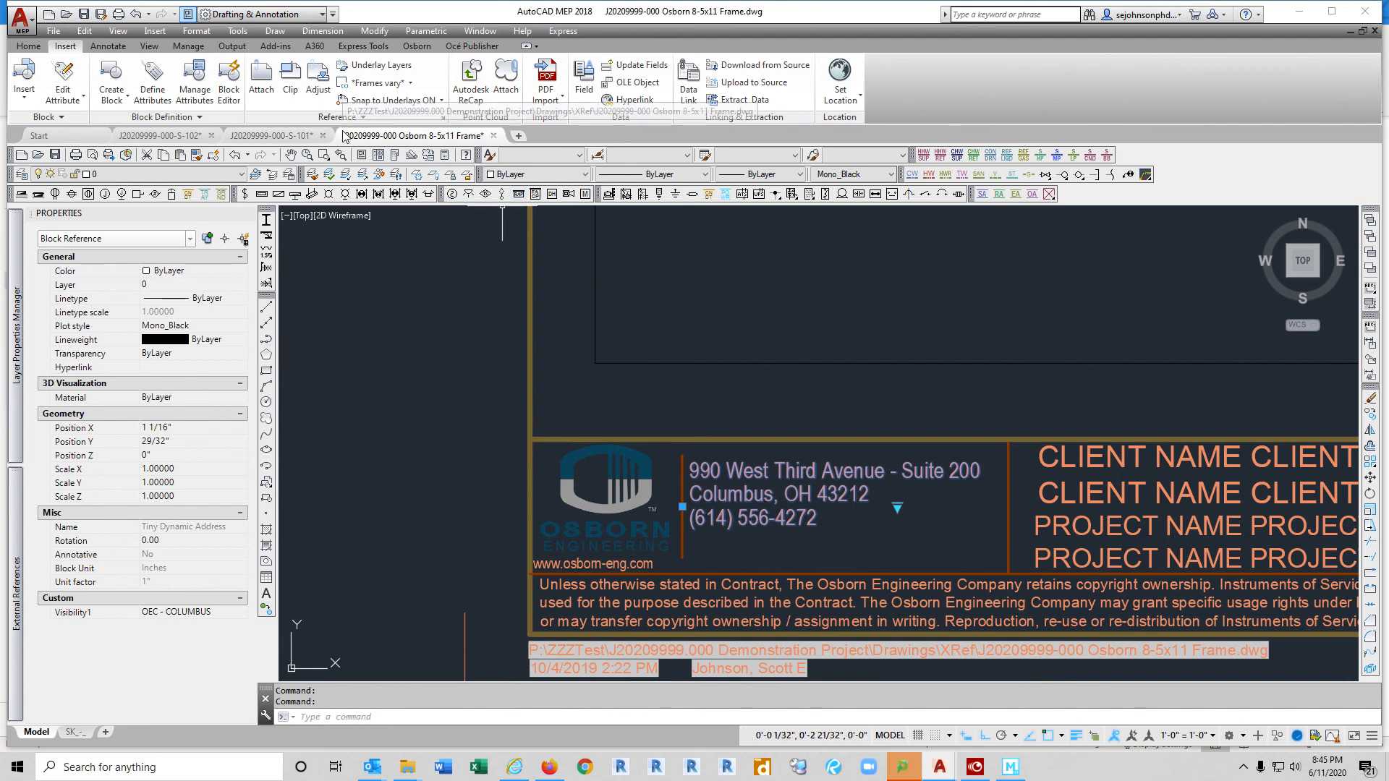
{"action": "mouse_move", "coordinate": [349, 137]}
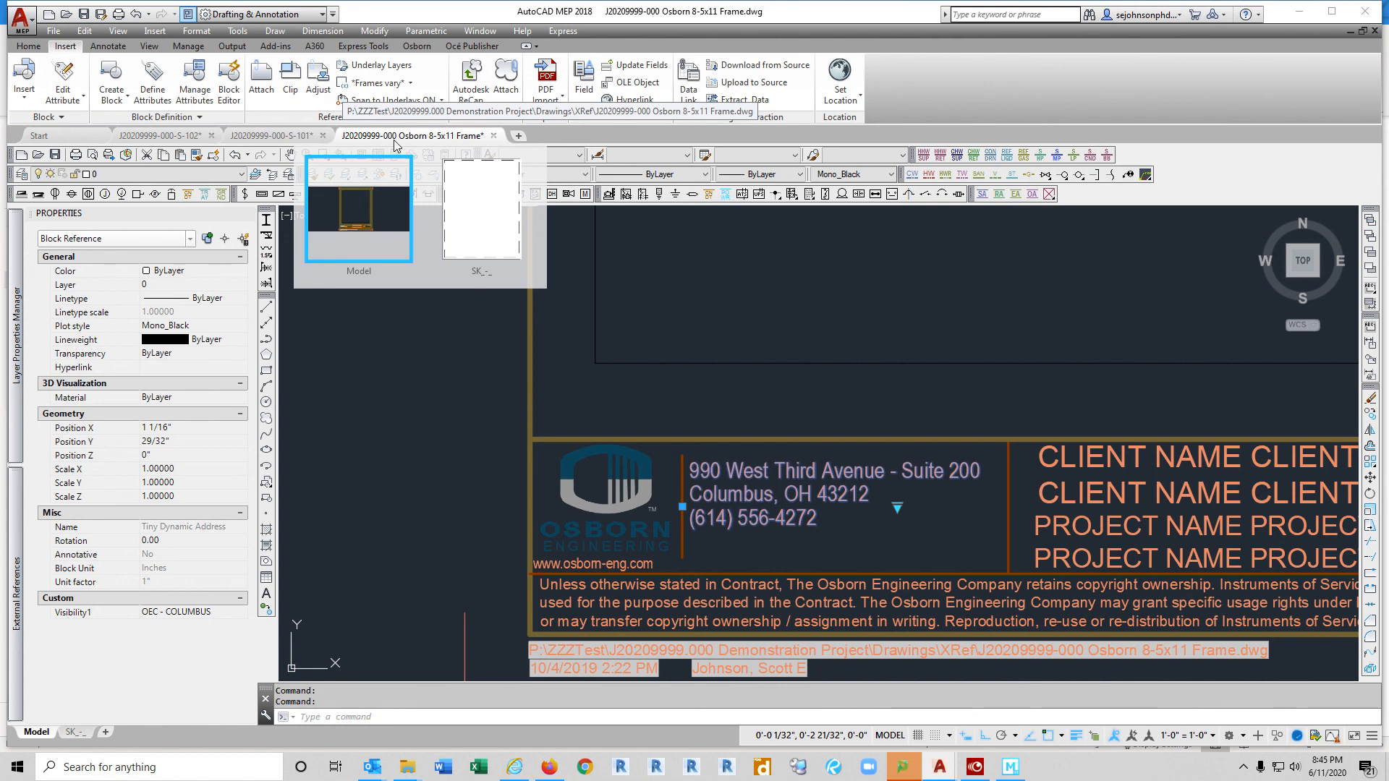
{"action": "key", "text": "Escape"}
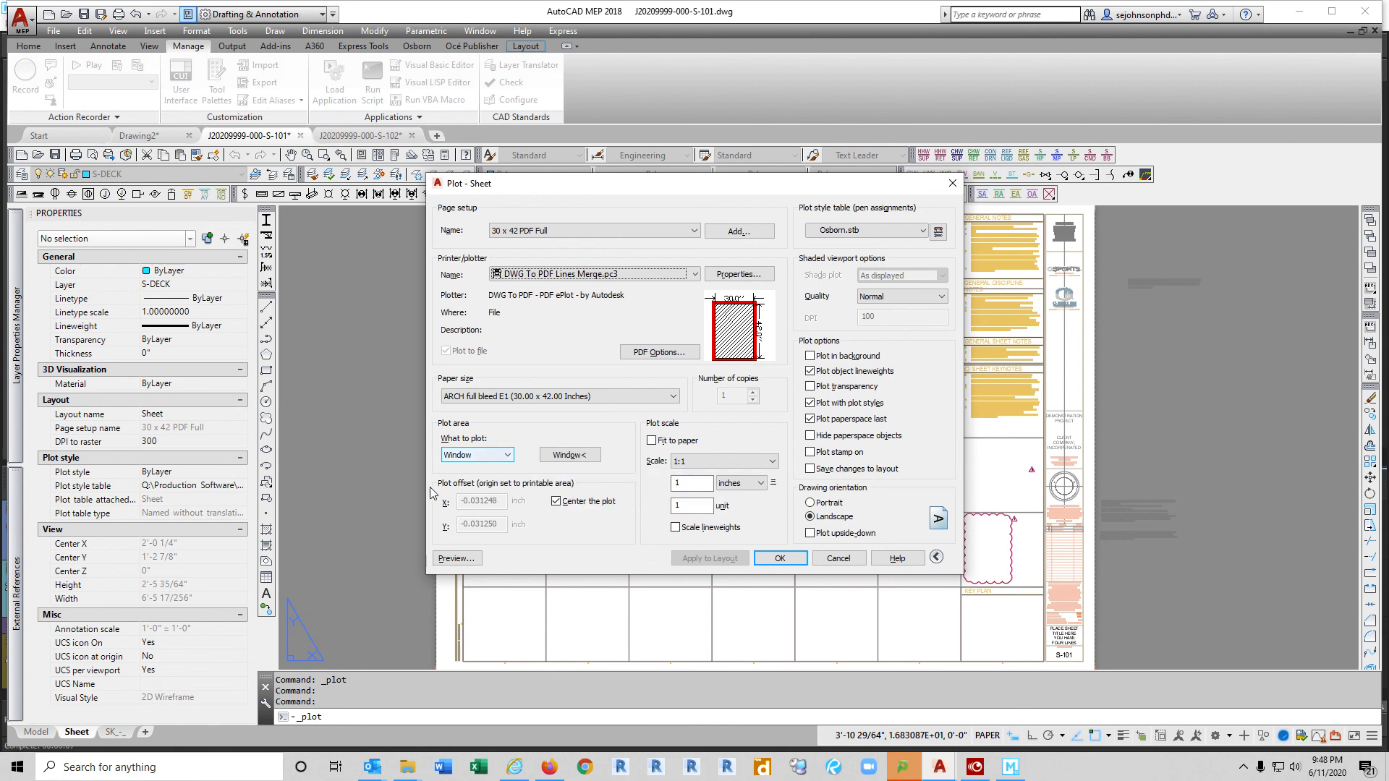
Step: Choose Window as the plot area for the S-101 sheet and preview its 30 x 42 PDF Full plot
{"action": "left_click", "coordinate": [507, 459]}
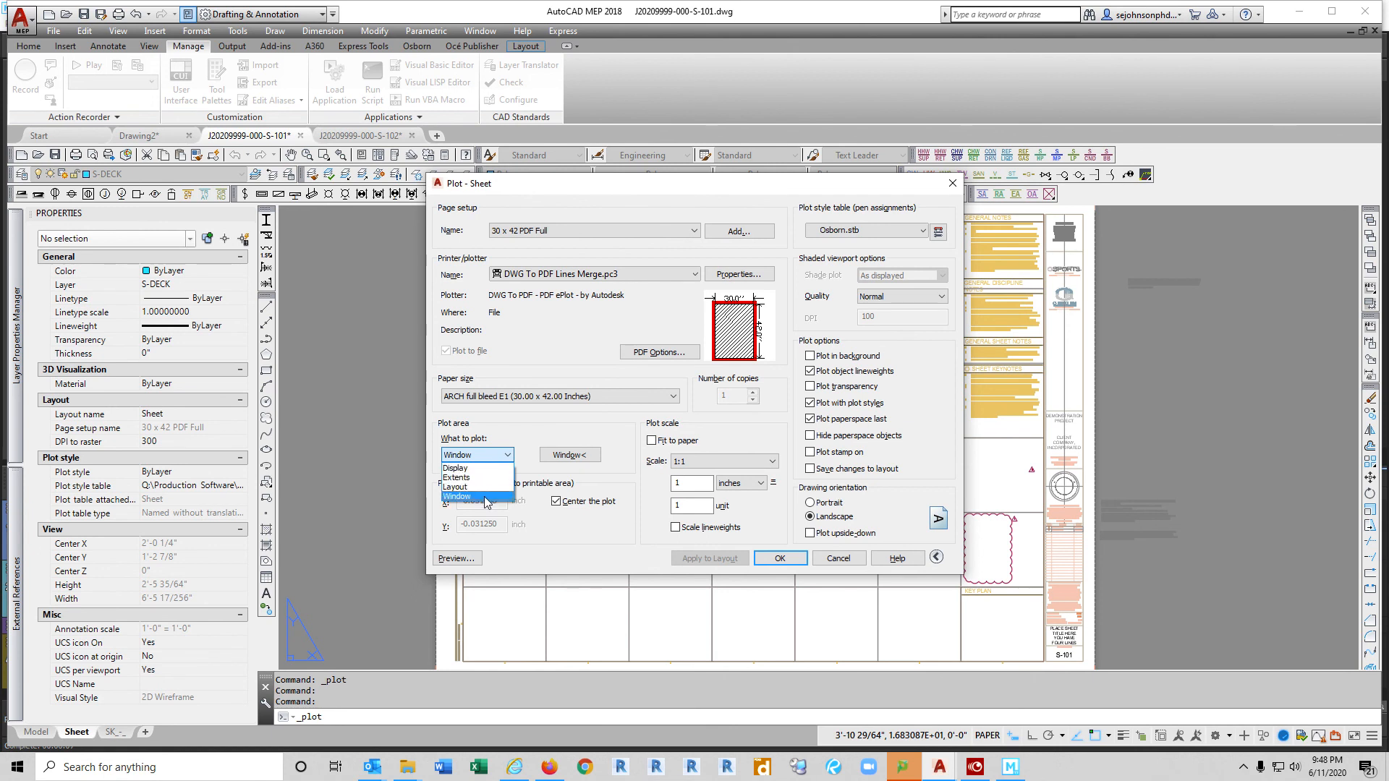
{"action": "left_click", "coordinate": [485, 497]}
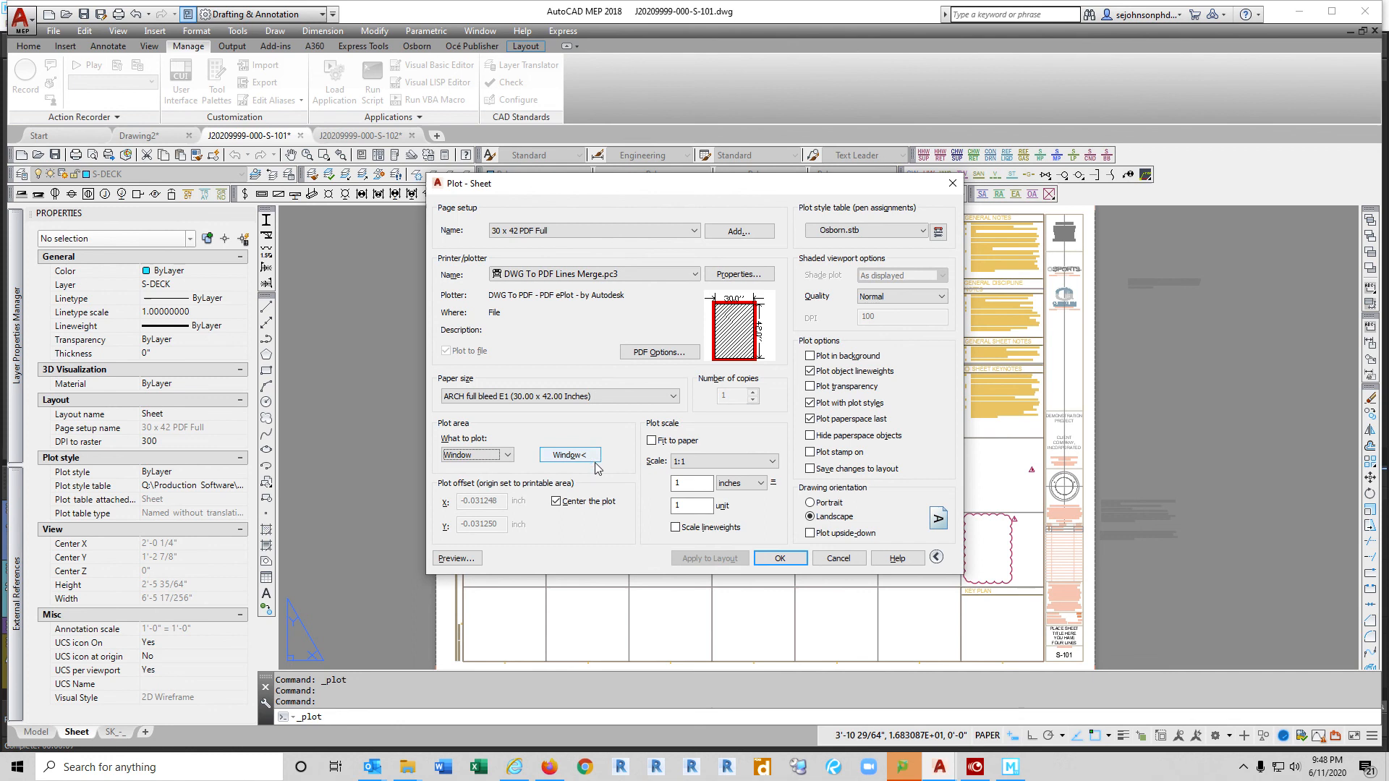
{"action": "left_click", "coordinate": [455, 558]}
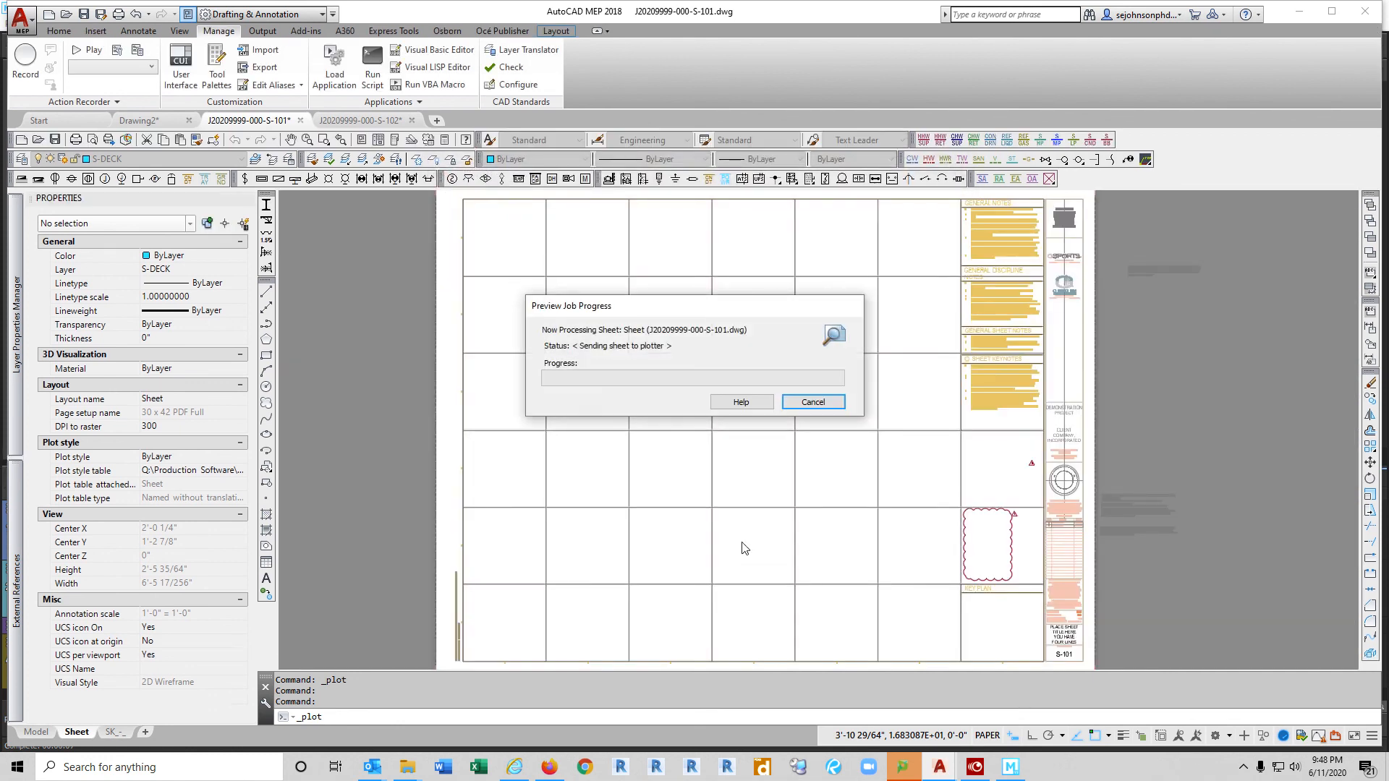